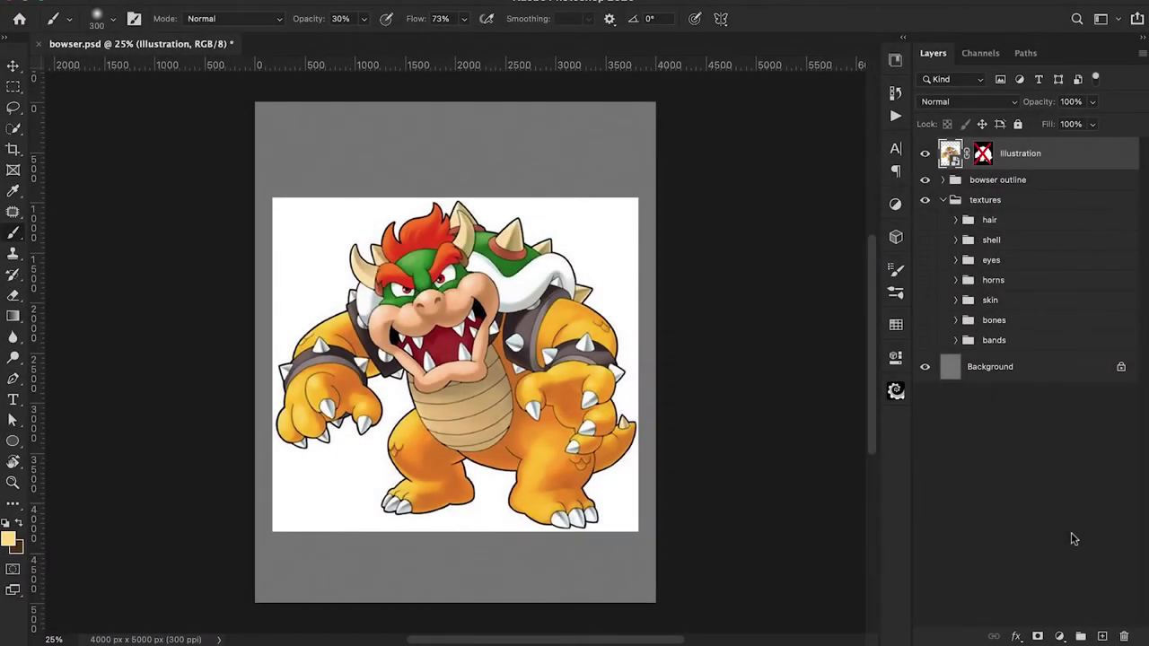
Step: Enable the Illustration layer's mask, and hide and reshow the layer to compare it with the flat body shapes
{"action": "left_click", "coordinate": [984, 155], "text": "shift"}
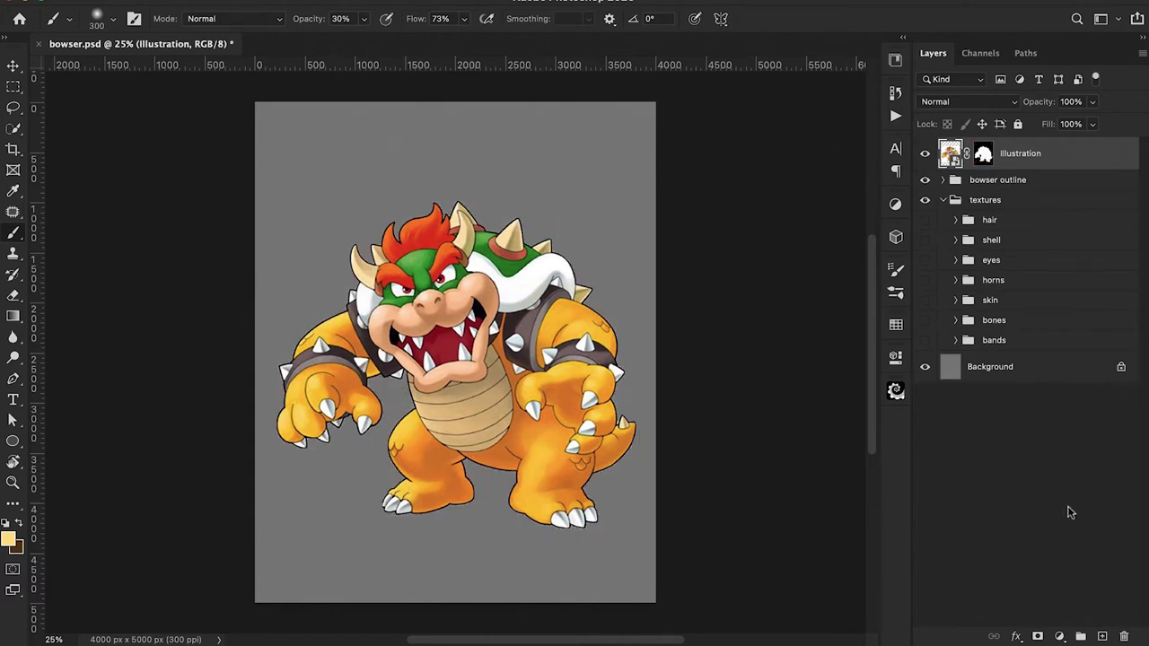
{"action": "left_click", "coordinate": [925, 154]}
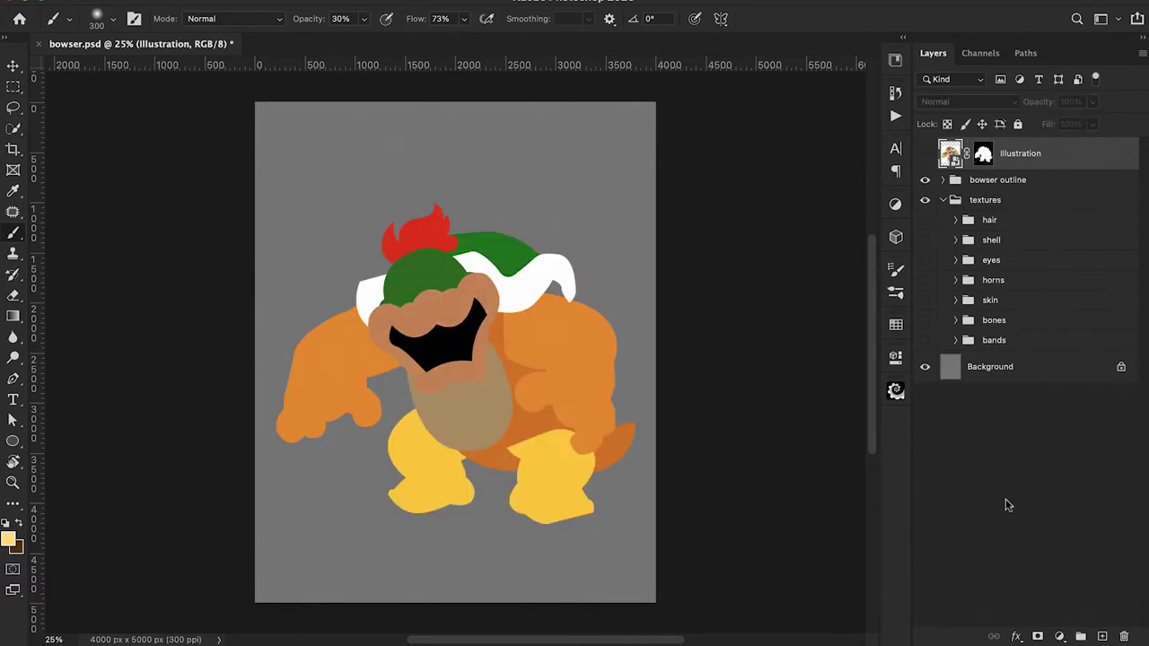
{"action": "left_click", "coordinate": [926, 154]}
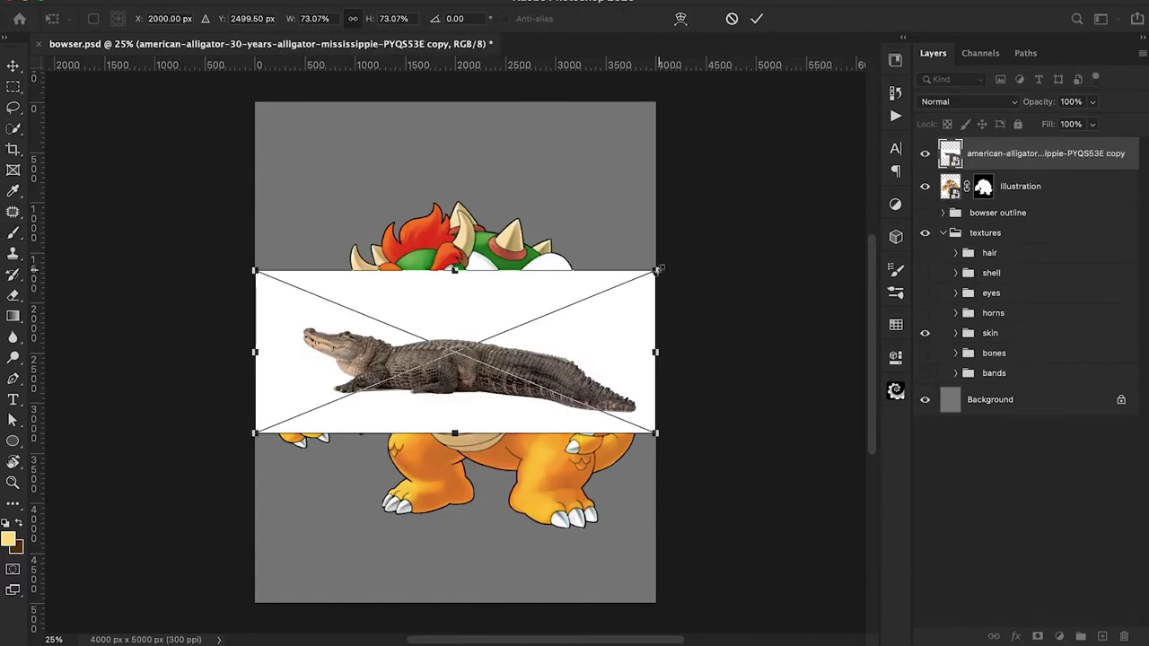
Step: Scale the alligator photo to about 177% and copy a lassoed patch of its scaly thigh to a new layer
{"action": "left_click_drag", "start_coordinate": [656, 269], "coordinate": [805, 155]}
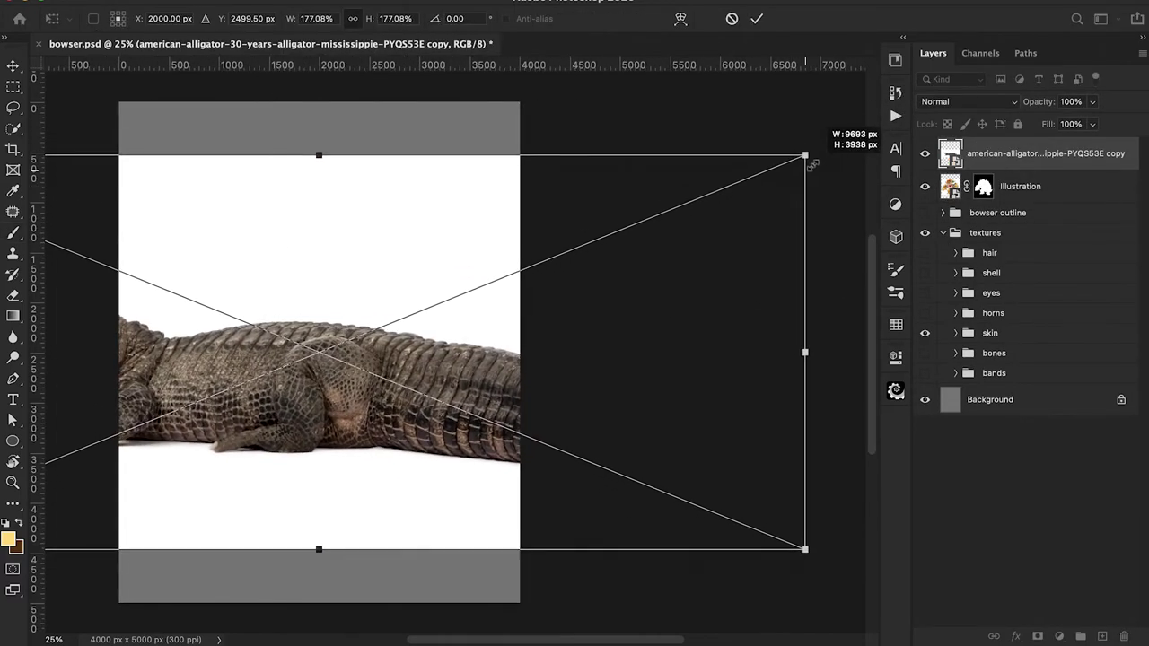
{"action": "left_click", "coordinate": [758, 20]}
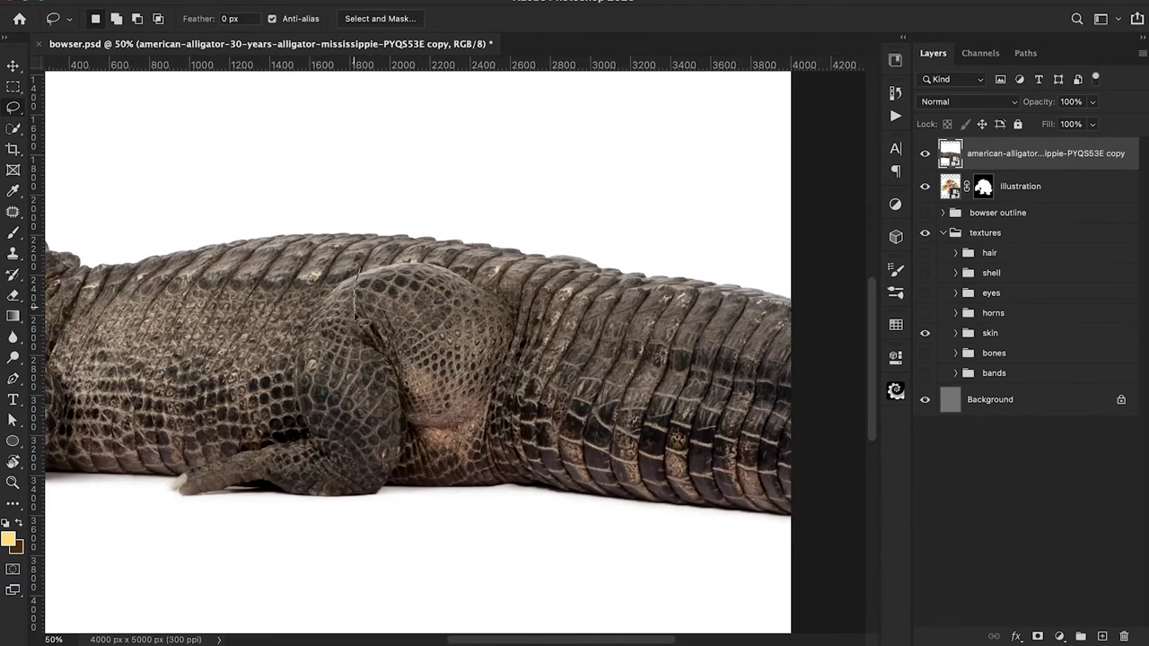
{"action": "mouse_move", "coordinate": [376, 352]}
{"action": "left_mouse_down"}
{"action": "mouse_move", "coordinate": [410, 428]}
{"action": "mouse_move", "coordinate": [493, 426]}
{"action": "mouse_move", "coordinate": [528, 329]}
{"action": "mouse_move", "coordinate": [491, 276]}
{"action": "left_mouse_up"}
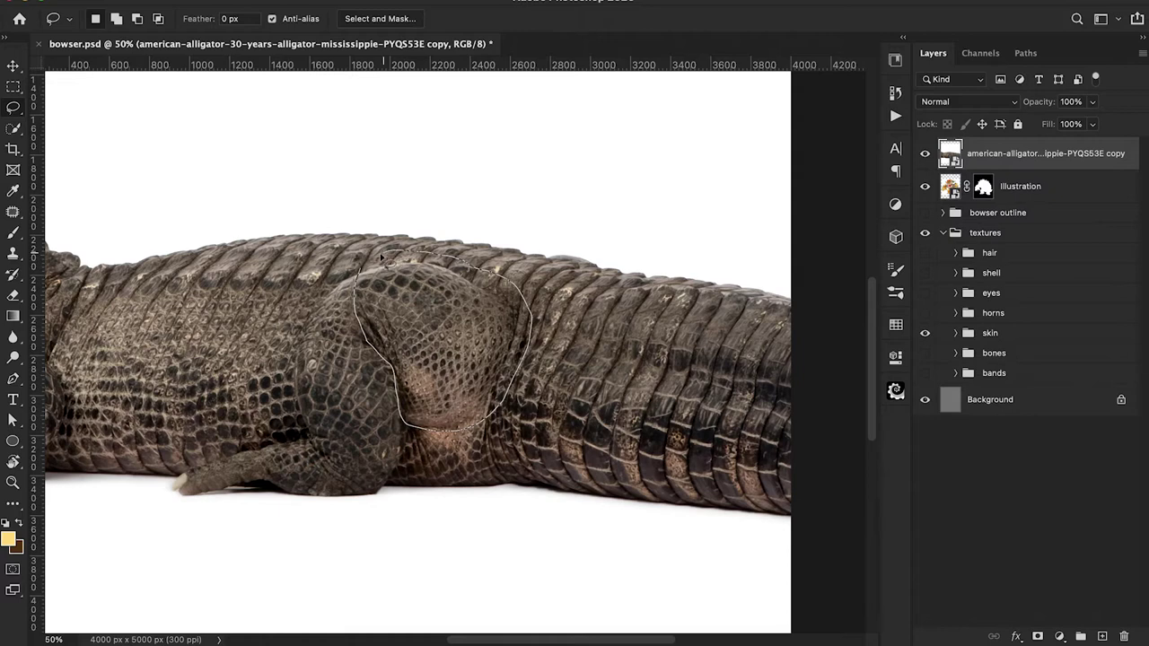
{"action": "key", "text": "ctrl+j"}
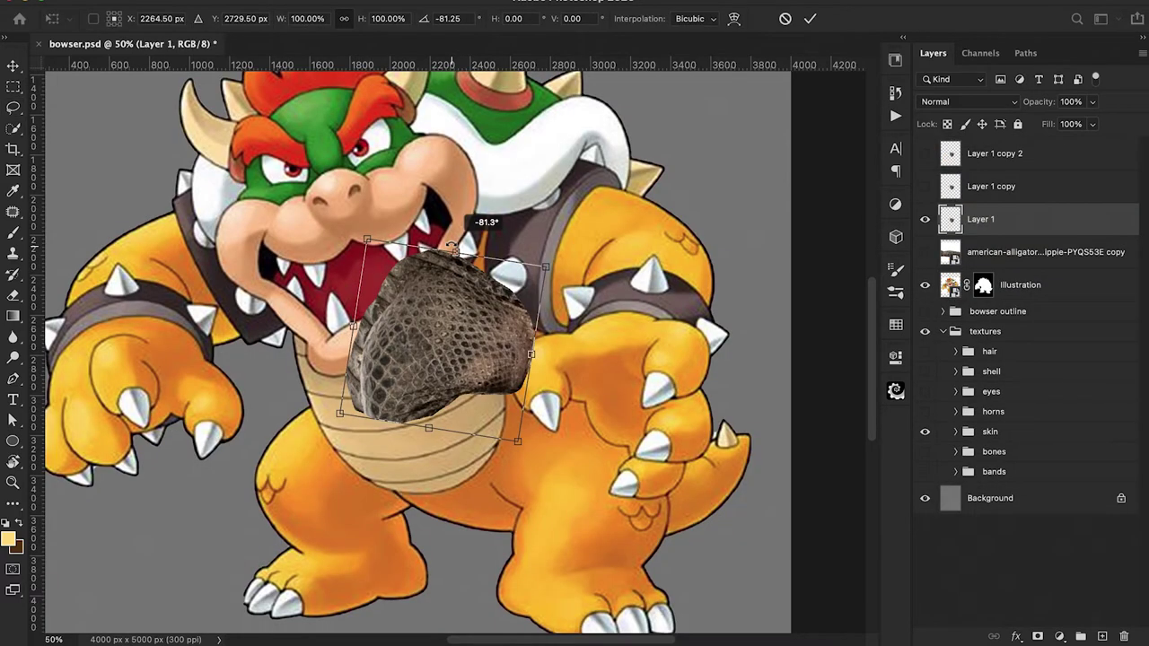
Step: Place the scaly skin patch over the character's L leg thigh and lower its layer opacity to 76%
{"action": "left_click_drag", "start_coordinate": [434, 311], "coordinate": [324, 447]}
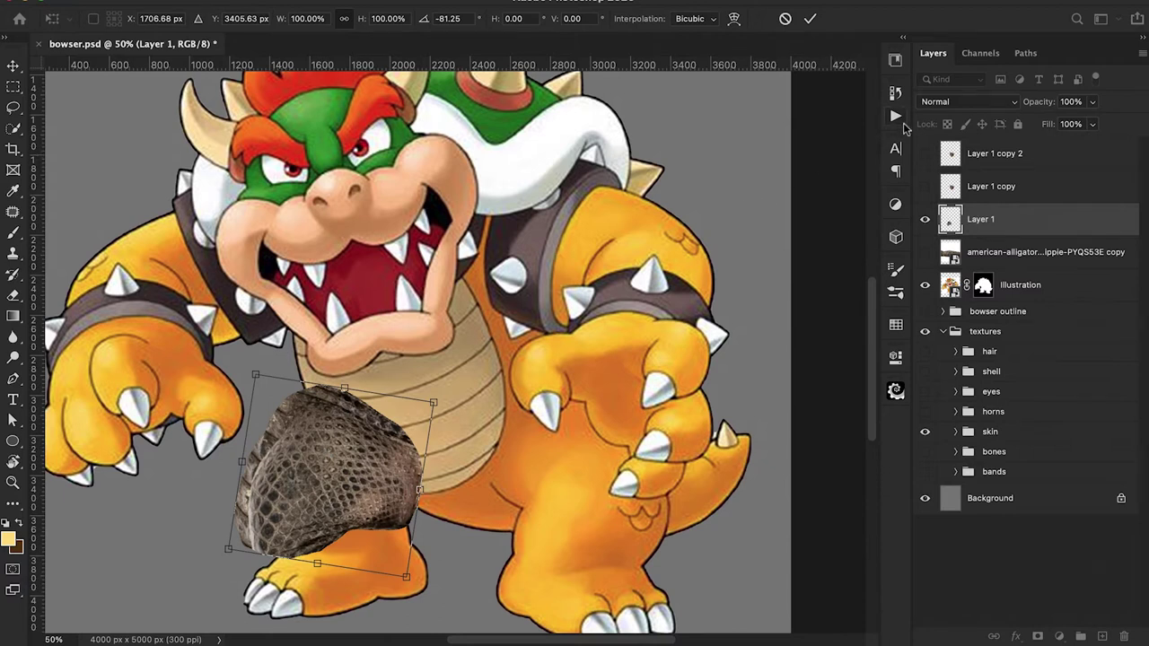
{"action": "left_click_drag", "start_coordinate": [1043, 103], "coordinate": [1023, 104]}
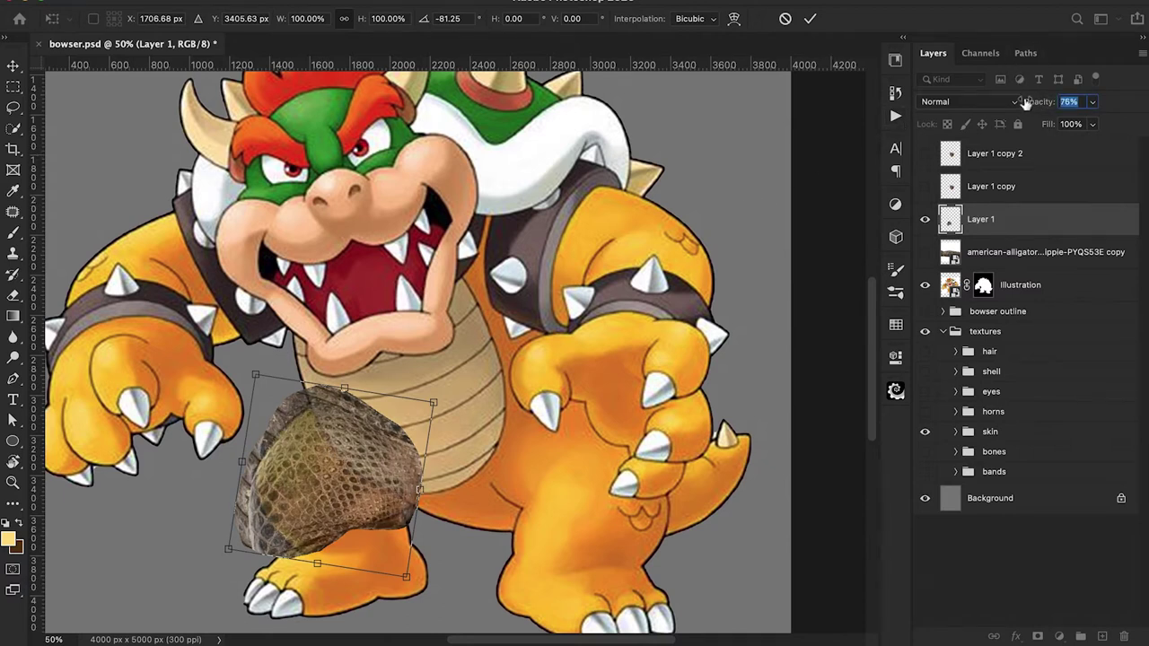
{"action": "left_click_drag", "start_coordinate": [393, 444], "coordinate": [389, 439]}
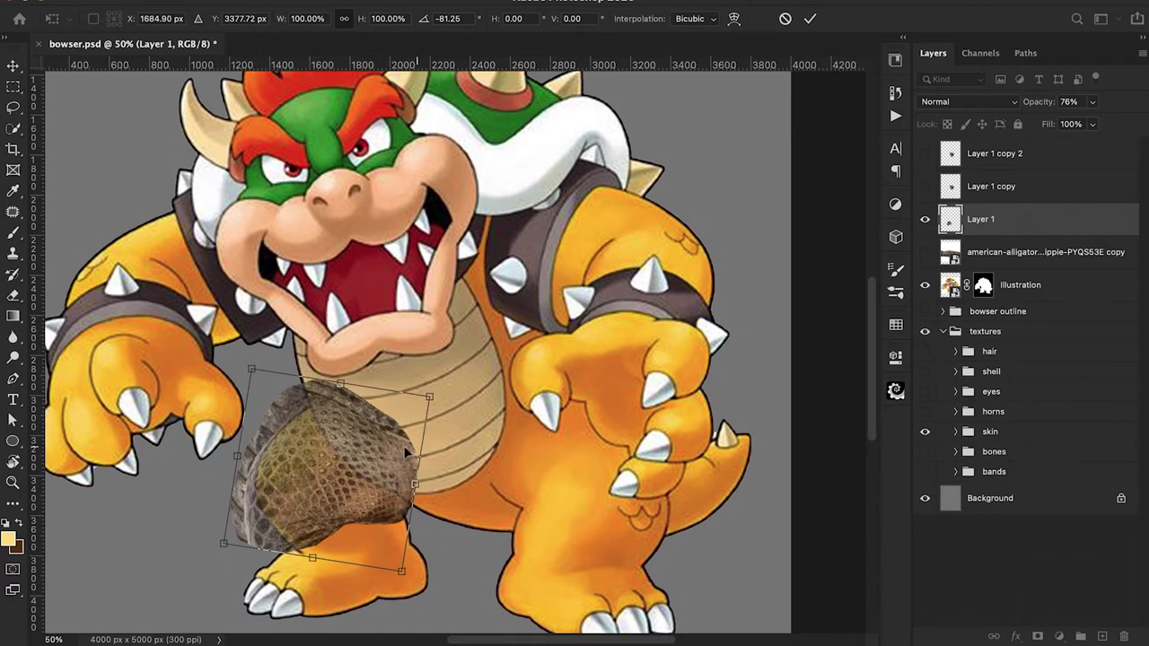
Step: Warp the skin patch so its edges and scales follow the rounded outline of the L leg thigh
{"action": "right_click", "coordinate": [327, 476]}
{"action": "left_click", "coordinate": [359, 432]}
{"action": "left_click_drag", "start_coordinate": [252, 379], "coordinate": [262, 391]}
{"action": "left_click_drag", "start_coordinate": [230, 539], "coordinate": [262, 538]}
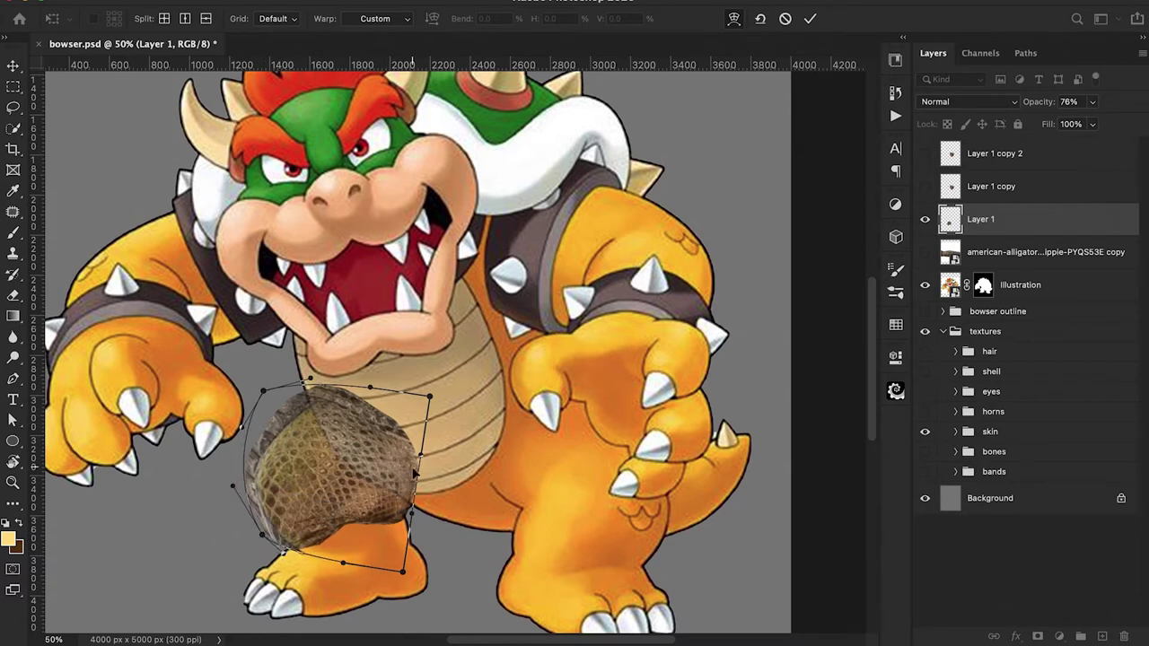
{"action": "left_click_drag", "start_coordinate": [374, 500], "coordinate": [370, 512]}
{"action": "left_click_drag", "start_coordinate": [406, 470], "coordinate": [409, 474]}
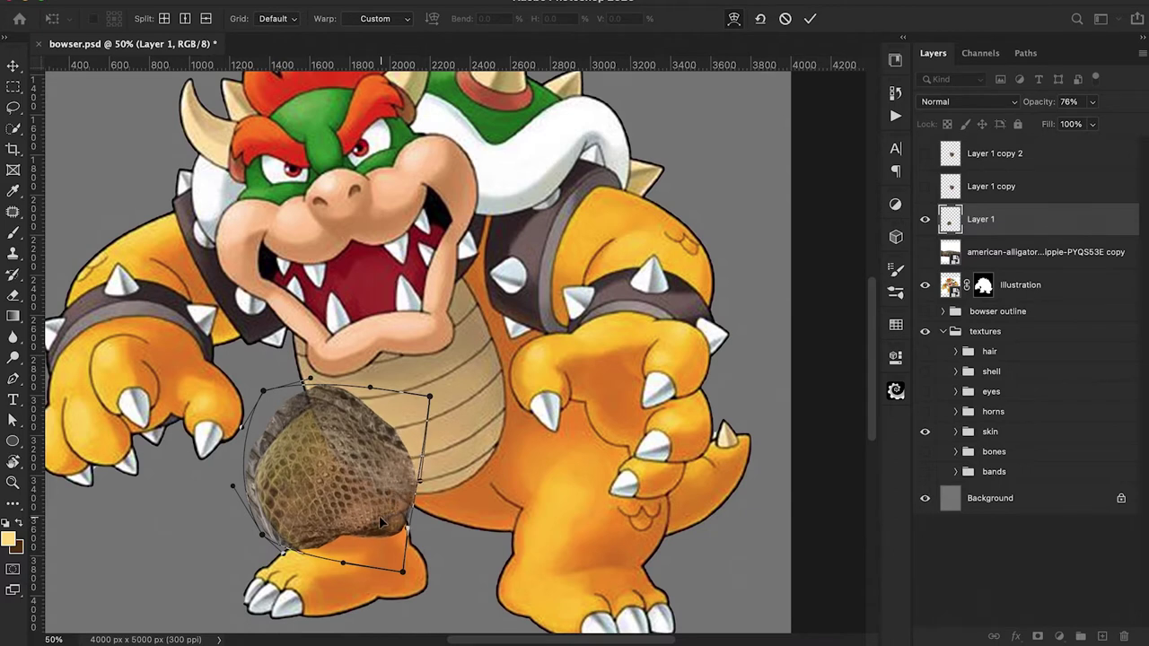
{"action": "left_click_drag", "start_coordinate": [312, 513], "coordinate": [302, 512]}
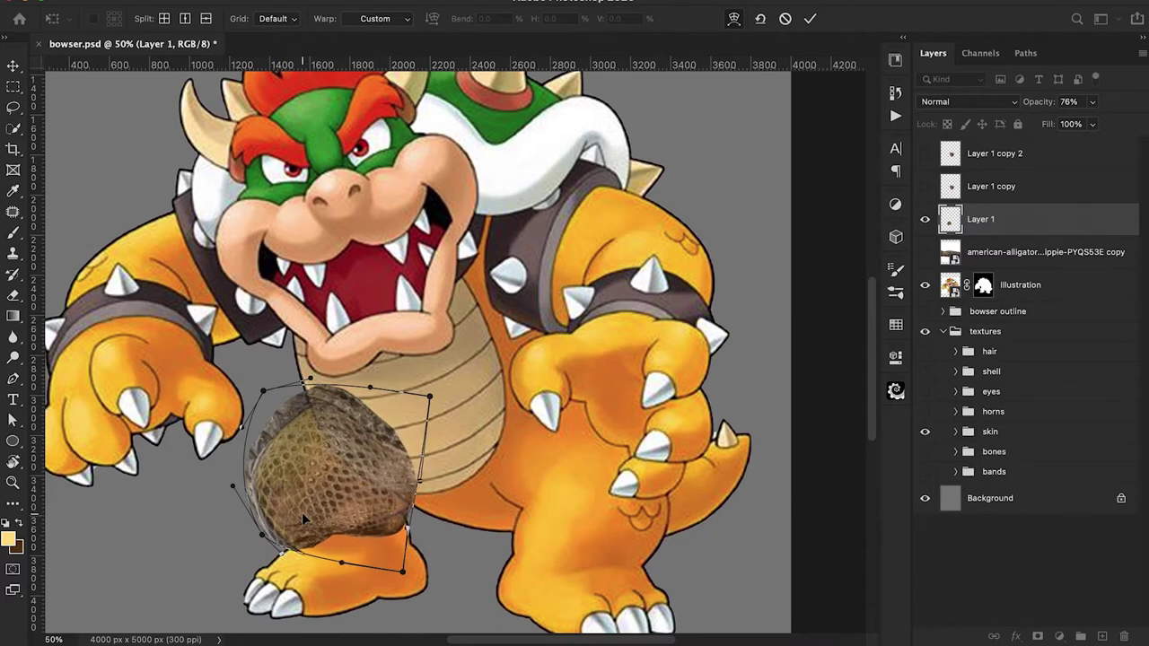
{"action": "left_click_drag", "start_coordinate": [347, 405], "coordinate": [350, 409]}
{"action": "left_click_drag", "start_coordinate": [264, 404], "coordinate": [285, 429]}
{"action": "left_click_drag", "start_coordinate": [265, 529], "coordinate": [267, 536]}
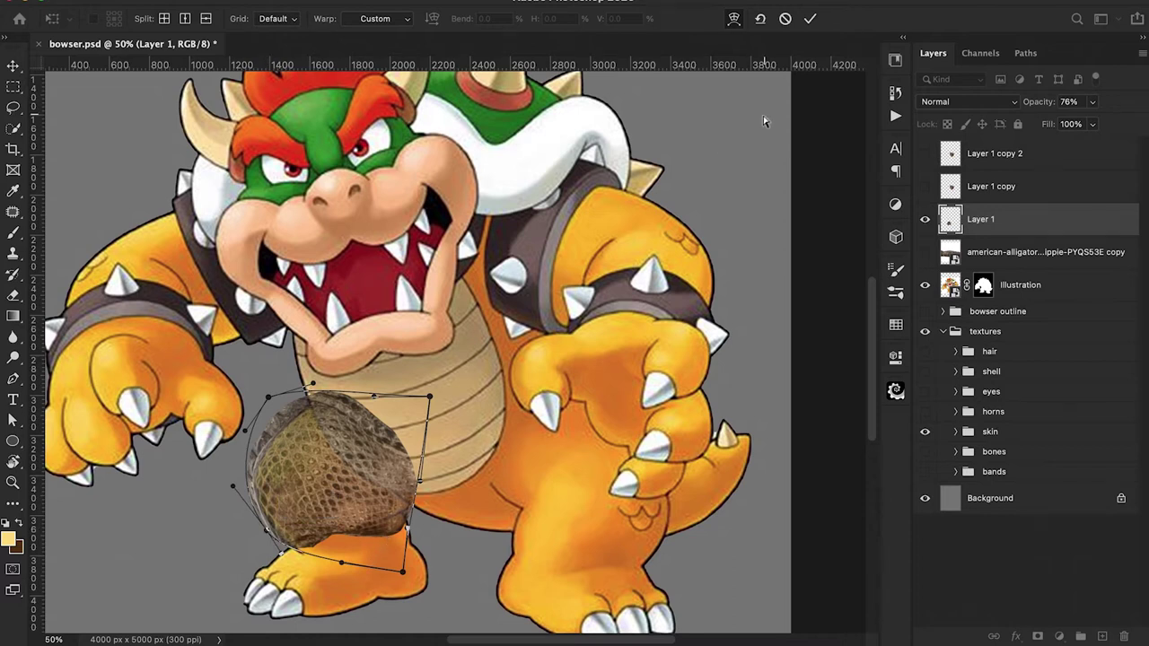
{"action": "left_click", "coordinate": [810, 18]}
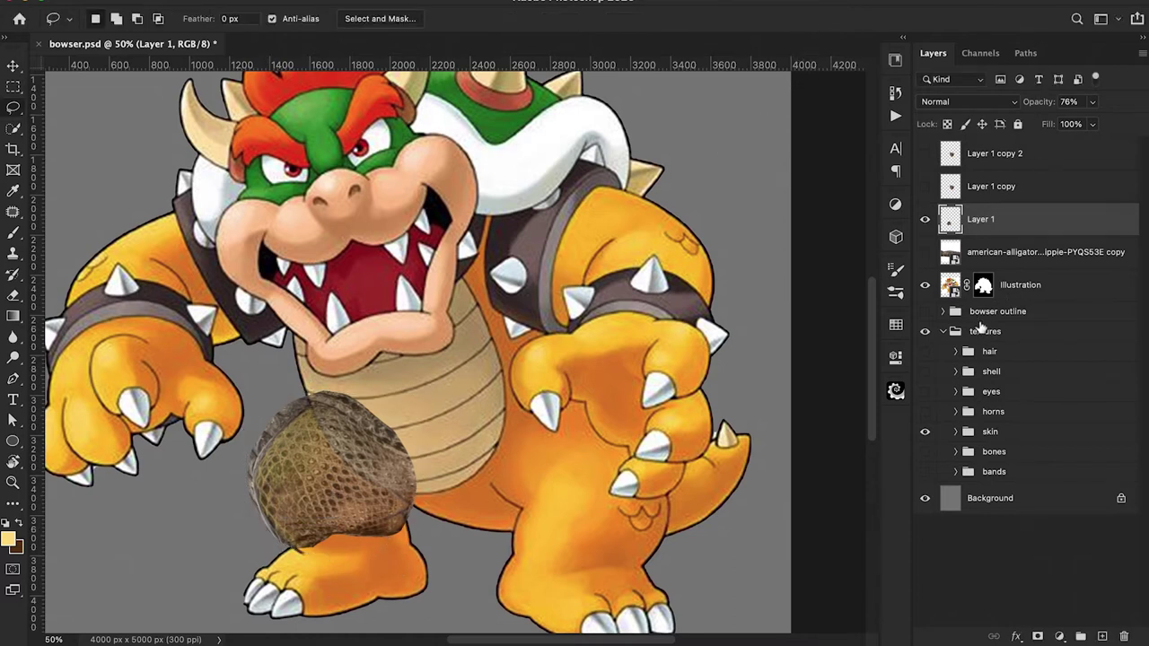
Step: Mask the skin patch to the shape of the L leg layer and set its opacity to 100%
{"action": "left_click", "coordinate": [942, 311]}
{"action": "left_click", "coordinate": [956, 371]}
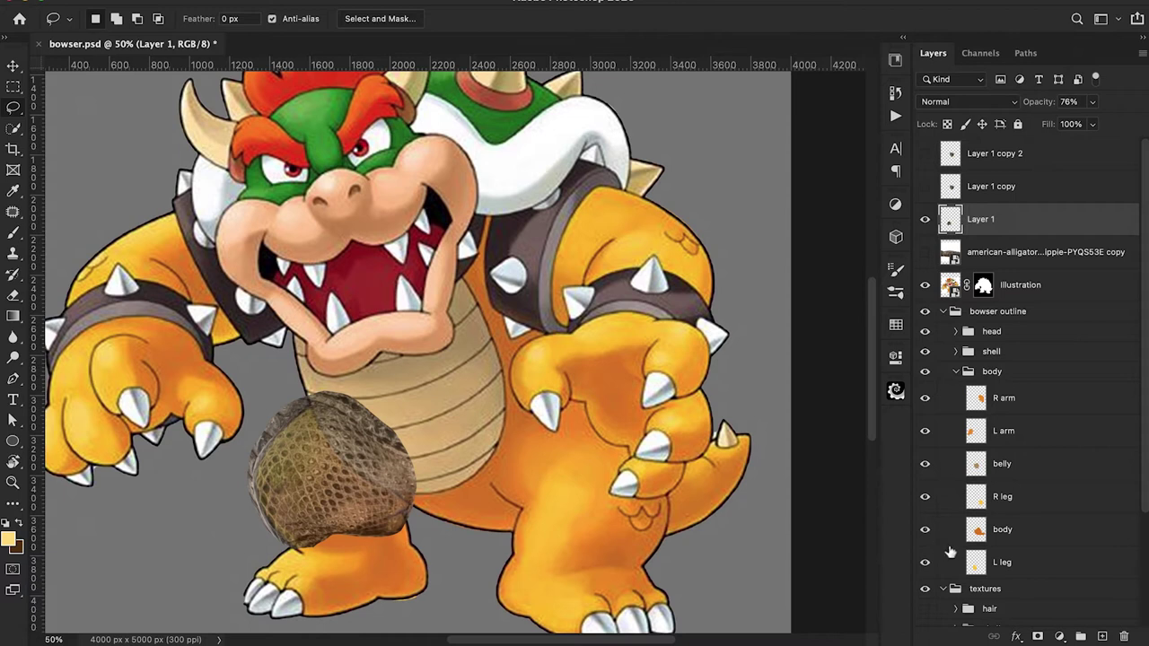
{"action": "left_click", "coordinate": [1038, 637]}
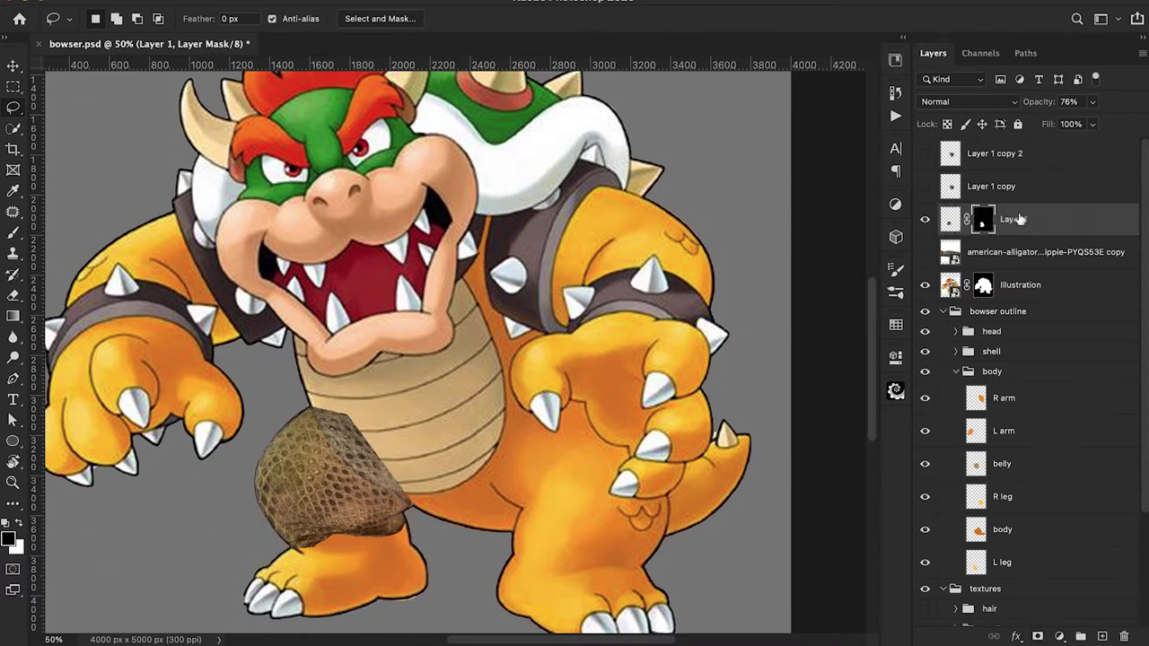
{"action": "left_click_drag", "start_coordinate": [1039, 106], "coordinate": [1105, 130]}
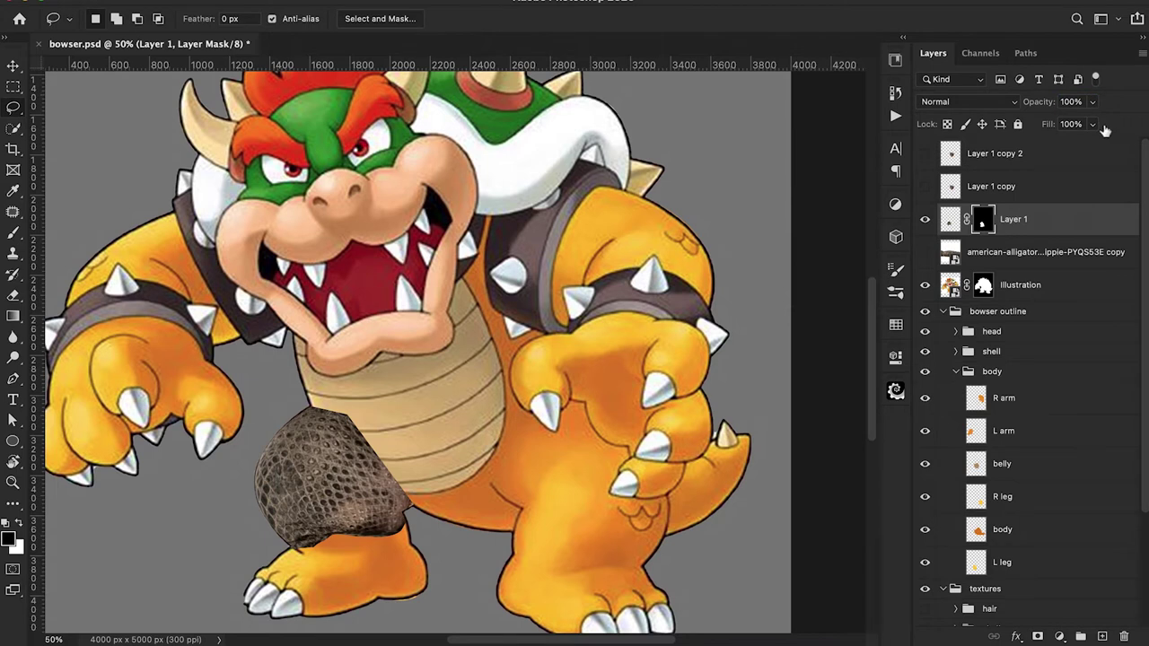
Step: Refine the patch's lower edge at the knee by painting on its mask with a soft brush to hide and restore scales
{"action": "key", "text": "b"}
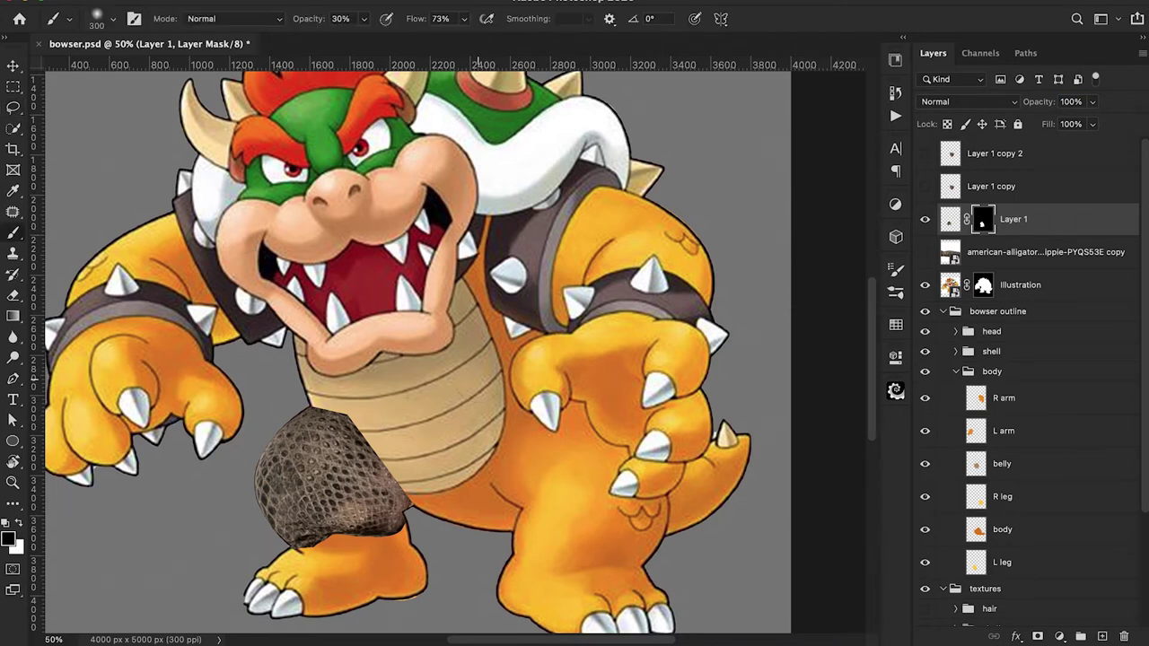
{"action": "mouse_move", "coordinate": [350, 529]}
{"action": "left_mouse_down"}
{"action": "mouse_move", "coordinate": [404, 525]}
{"action": "mouse_move", "coordinate": [395, 529]}
{"action": "left_mouse_up"}
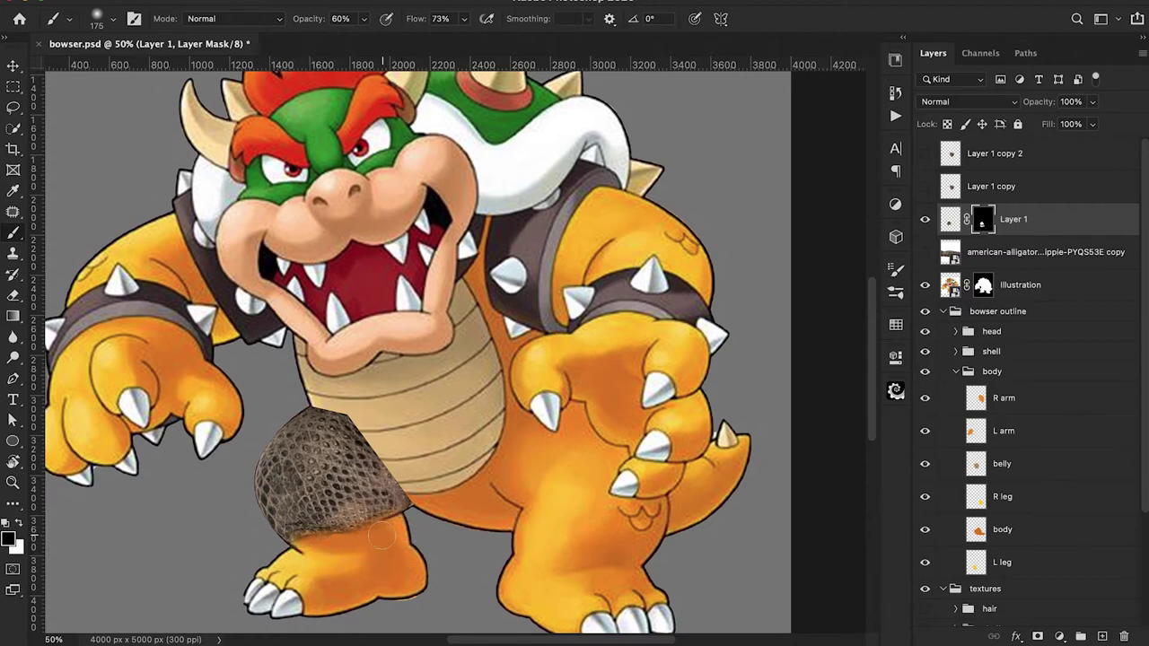
{"action": "key", "text": "super+plus"}
{"action": "key", "text": "super+plus"}
{"action": "left_click_drag", "start_coordinate": [511, 548], "coordinate": [644, 247]}
{"action": "key", "text": "x"}
{"action": "key", "text": "bracketleft"}
{"action": "key", "text": "bracketleft"}
{"action": "key", "text": "bracketleft"}
{"action": "key", "text": "bracketleft"}
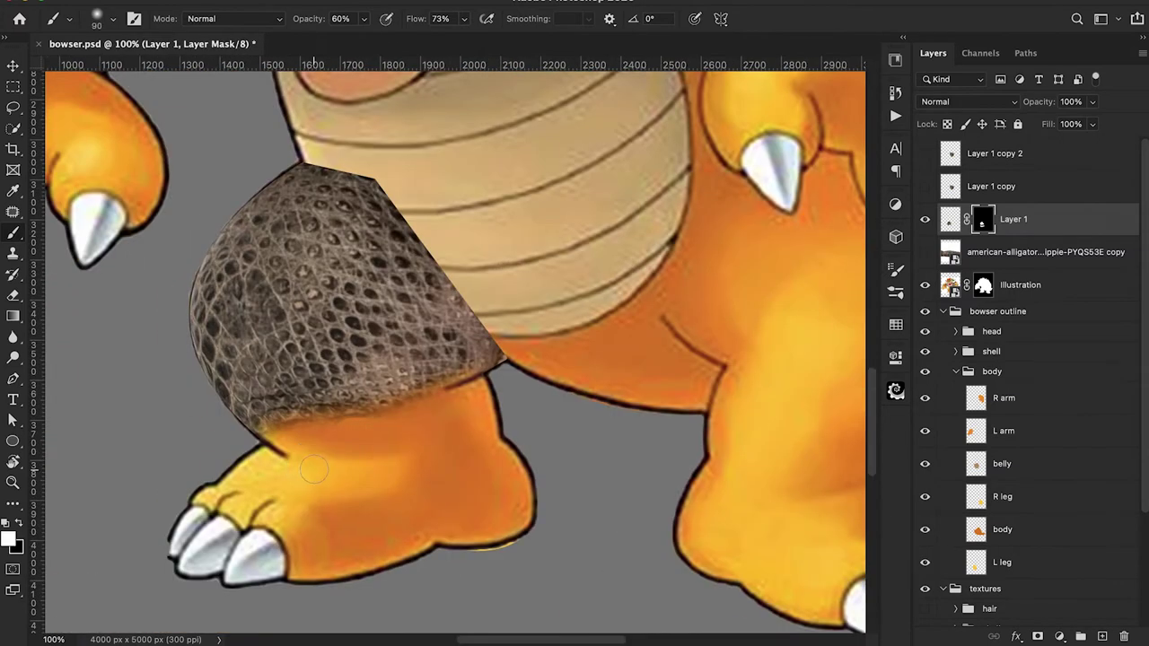
{"action": "left_click_drag", "start_coordinate": [449, 368], "coordinate": [357, 394]}
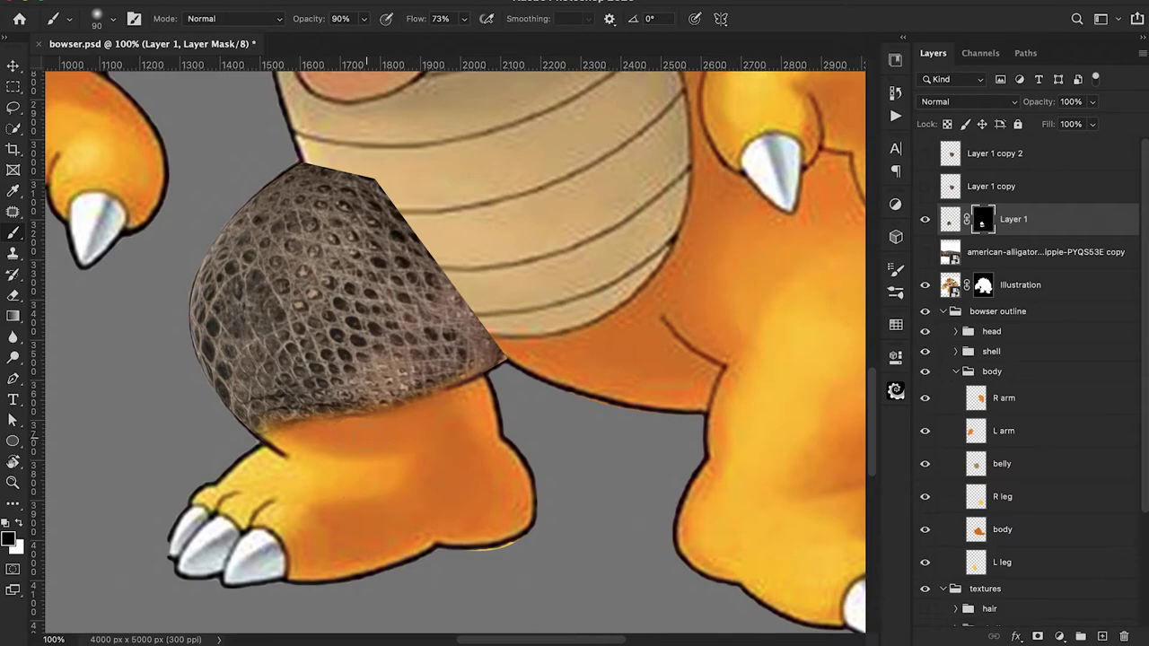
Step: Warp another skin patch to fit the lower leg and foot, and blend the heel patch with its mask
{"action": "scroll", "coordinate": [323, 453], "scroll_direction": "down", "scroll_amount": 2}
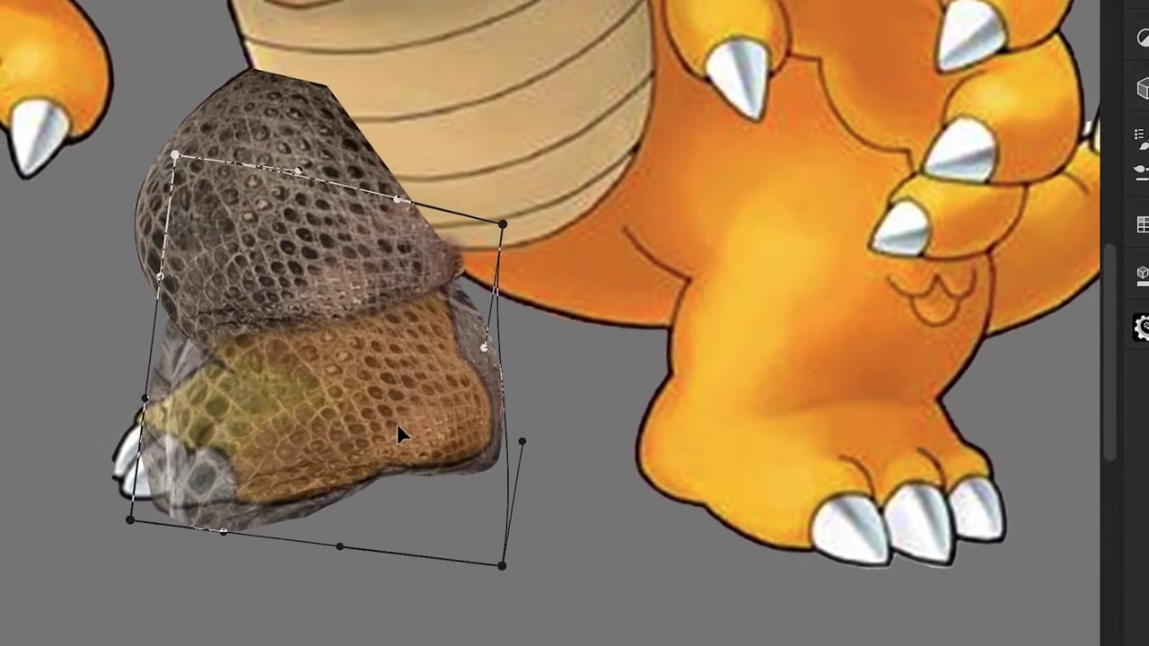
{"action": "left_click_drag", "start_coordinate": [533, 233], "coordinate": [515, 255]}
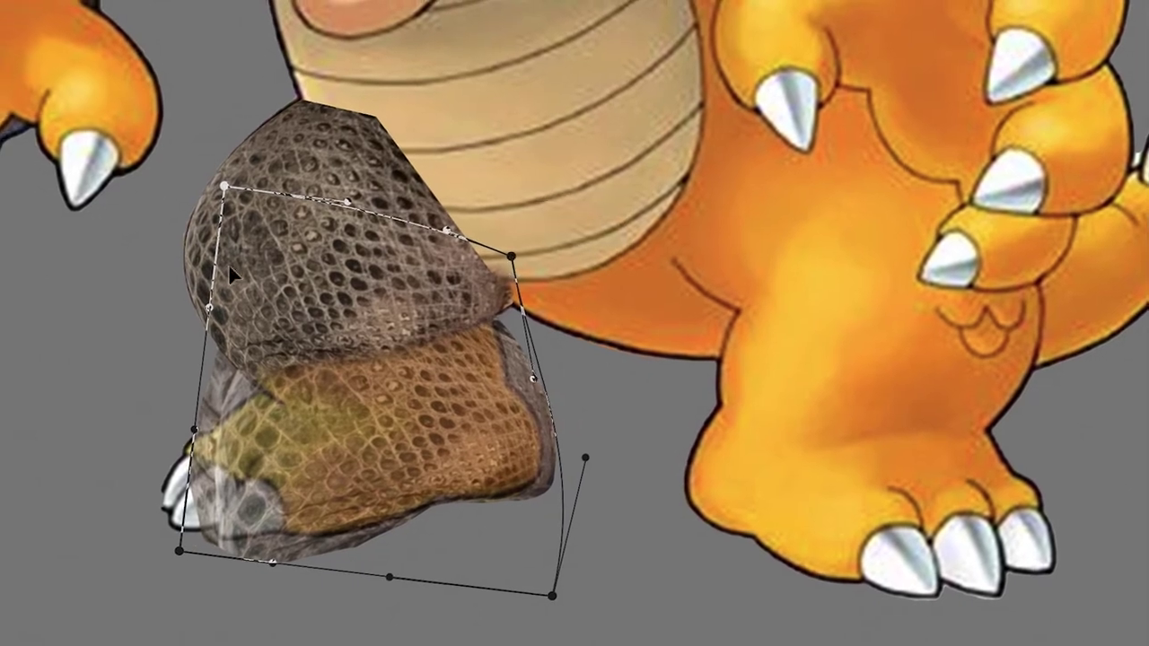
{"action": "left_click_drag", "start_coordinate": [243, 187], "coordinate": [246, 216]}
{"action": "key", "text": "Return"}
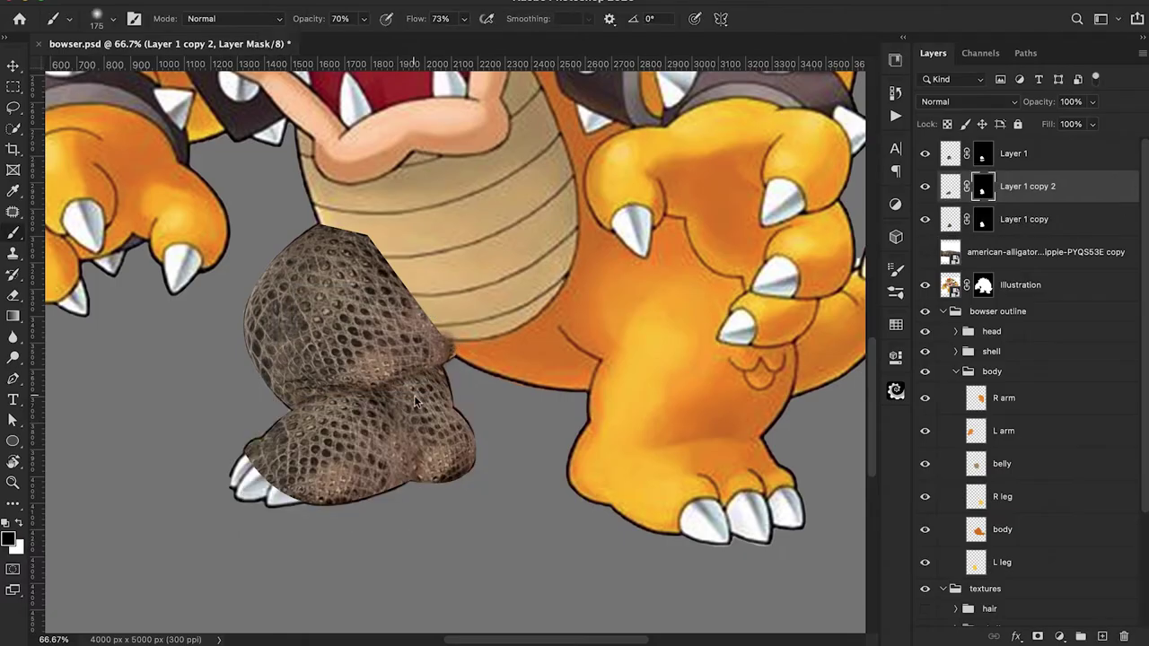
{"action": "mouse_move", "coordinate": [413, 433]}
{"action": "left_mouse_down"}
{"action": "mouse_move", "coordinate": [412, 470]}
{"action": "mouse_move", "coordinate": [385, 405]}
{"action": "left_mouse_up"}
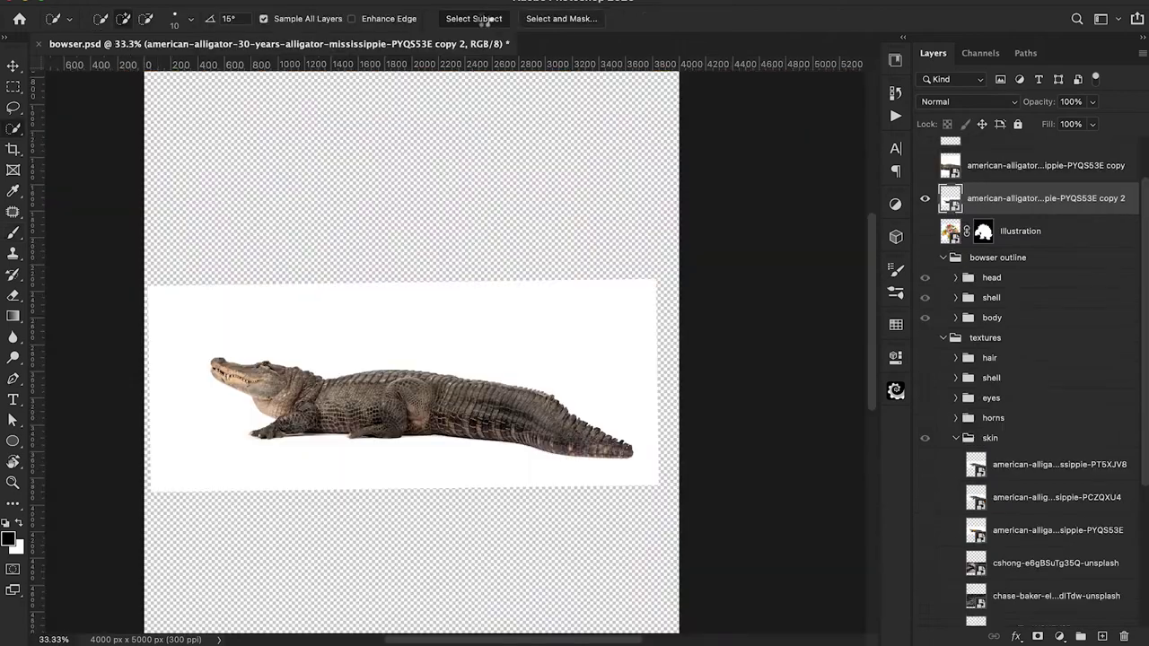
Step: Mask the alligator photo to its automatically selected subject and show the Illustration layer again
{"action": "left_click", "coordinate": [486, 19]}
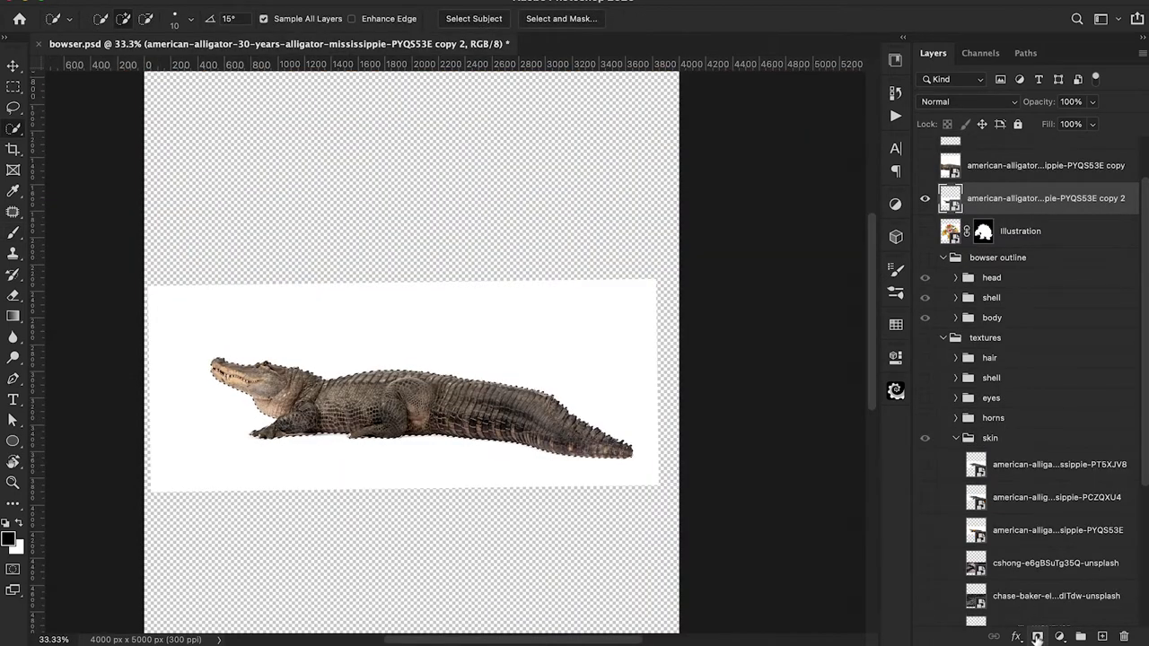
{"action": "left_click", "coordinate": [1037, 637]}
{"action": "left_click", "coordinate": [926, 230]}
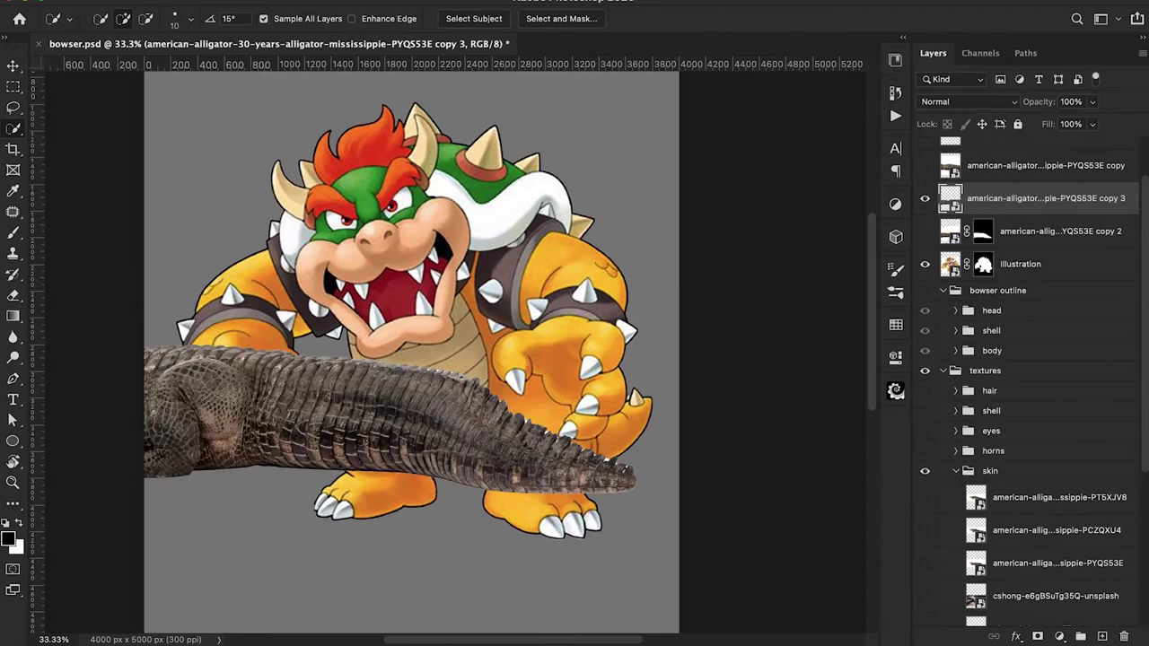
Step: Apply Puppet Warp to the alligator copy with pins along its tail, bending the tip upward and adjusting the body's angle
{"action": "left_click", "coordinate": [156, 1]}
{"action": "left_click", "coordinate": [162, 286]}
{"action": "left_click", "coordinate": [429, 411]}
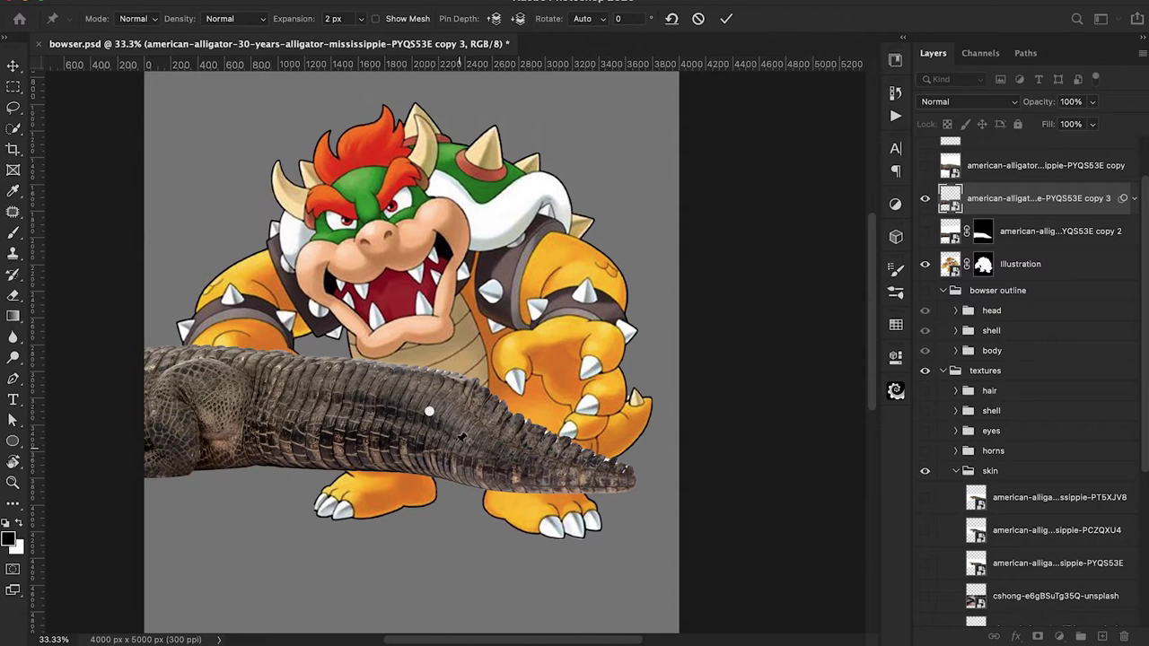
{"action": "left_click", "coordinate": [506, 460]}
{"action": "left_click", "coordinate": [622, 479]}
{"action": "left_click_drag", "start_coordinate": [622, 480], "coordinate": [503, 461]}
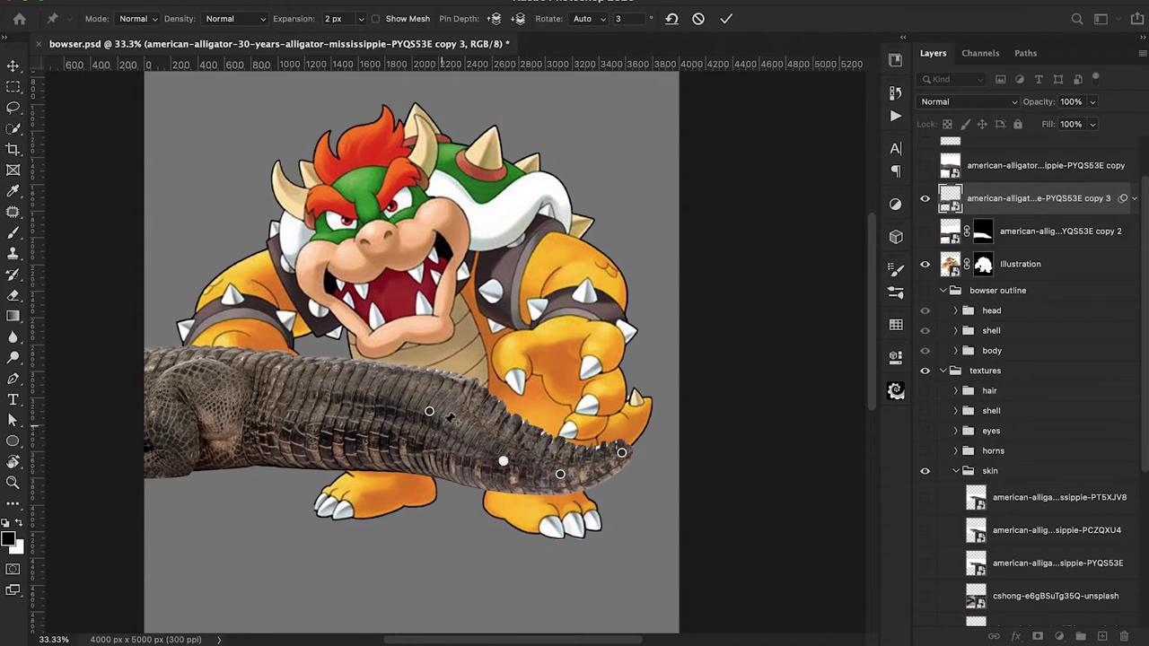
{"action": "left_click_drag", "start_coordinate": [430, 414], "coordinate": [423, 414]}
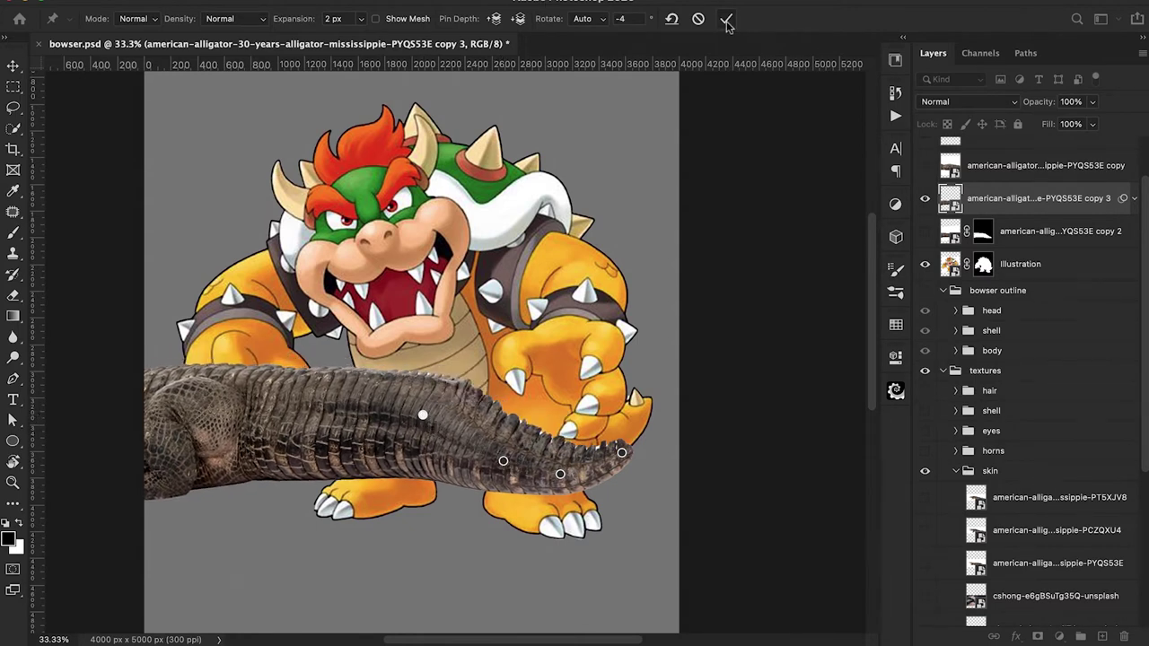
{"action": "key", "text": "Return"}
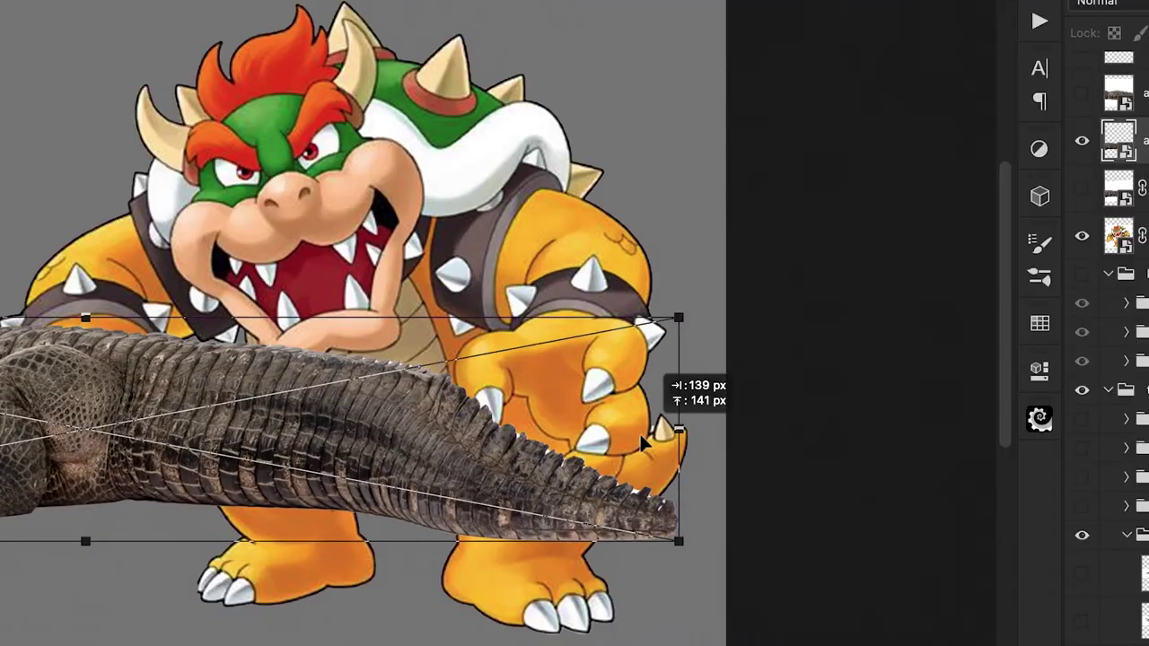
Step: Move and rotate the alligator copy so its tail end lines up with the character's tail
{"action": "left_click_drag", "start_coordinate": [642, 423], "coordinate": [678, 414]}
{"action": "key", "text": "Return"}
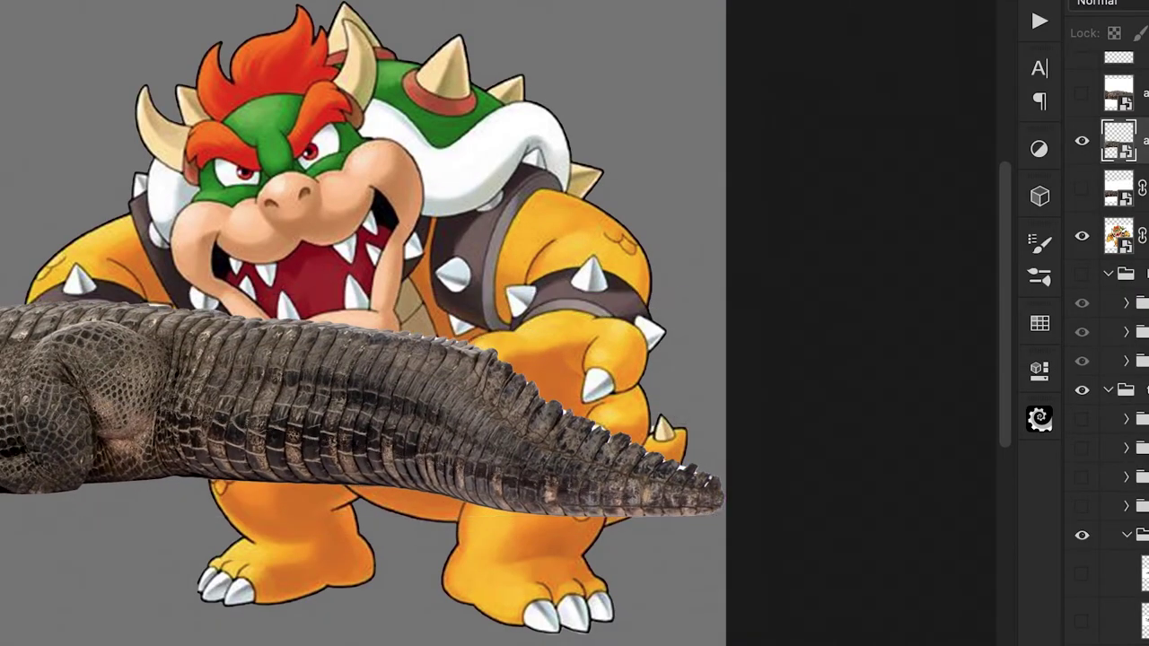
{"action": "key", "text": "ctrl+t"}
{"action": "left_click_drag", "start_coordinate": [813, 320], "coordinate": [795, 287]}
{"action": "left_click_drag", "start_coordinate": [414, 404], "coordinate": [408, 426]}
{"action": "key", "text": "Return"}
Step: Warp the alligator copy so its tail end bends upward and fills the shape of the character's tail
{"action": "key", "text": "ctrl+t"}
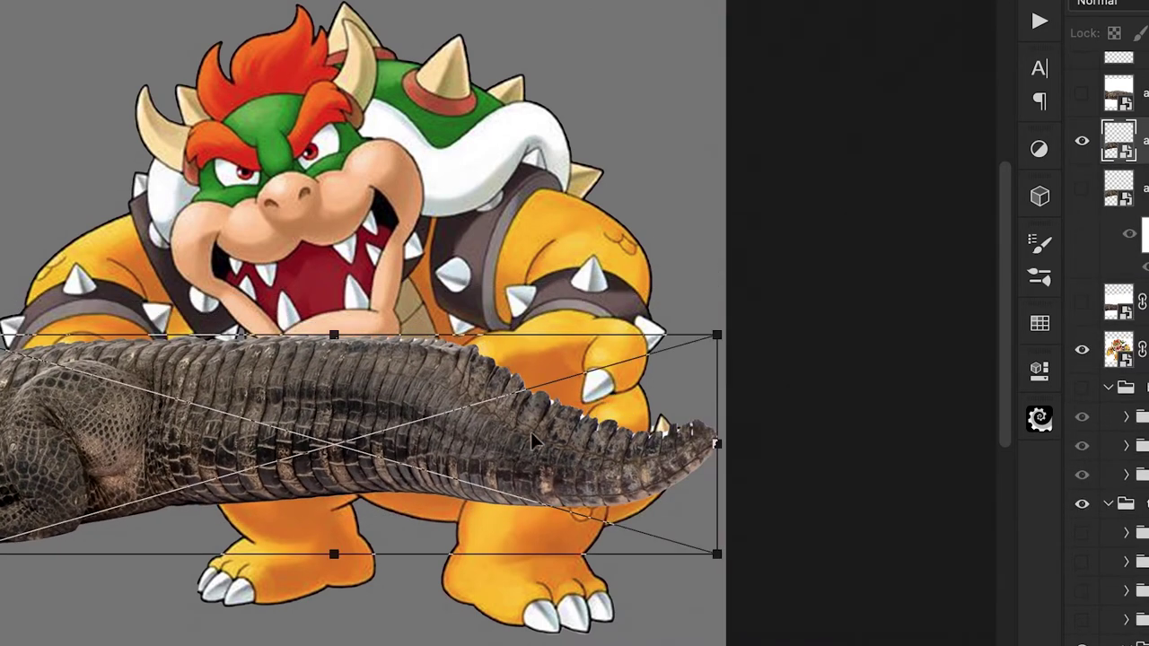
{"action": "right_click", "coordinate": [529, 434]}
{"action": "left_click", "coordinate": [566, 645]}
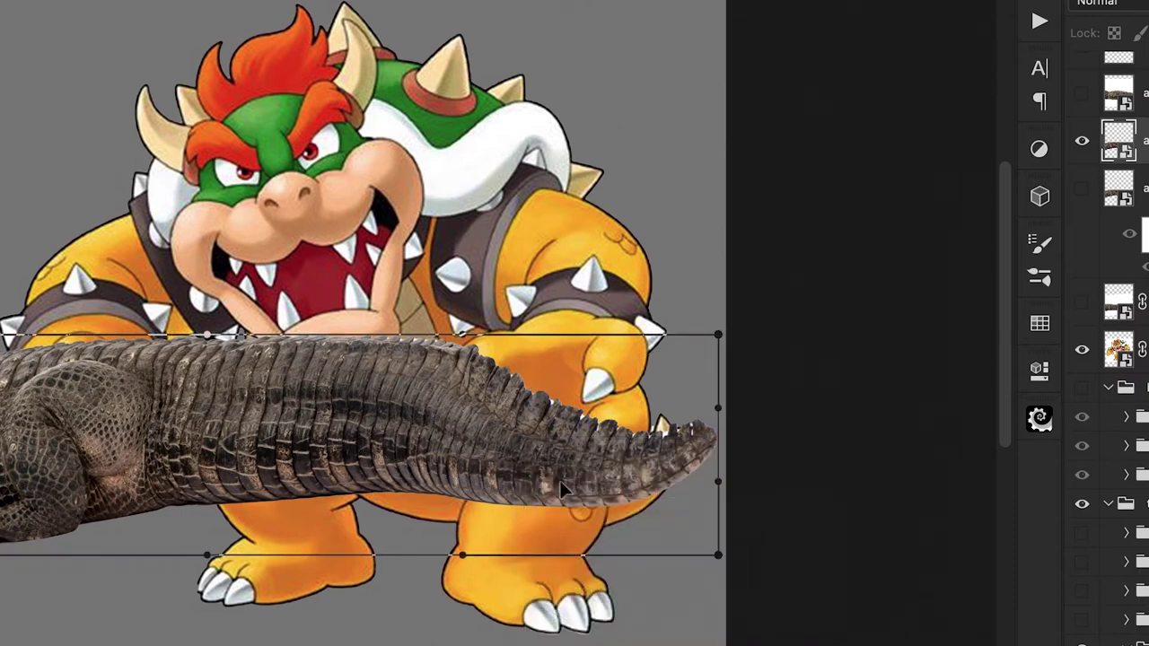
{"action": "left_click_drag", "start_coordinate": [557, 483], "coordinate": [550, 500]}
{"action": "left_click_drag", "start_coordinate": [697, 444], "coordinate": [686, 442]}
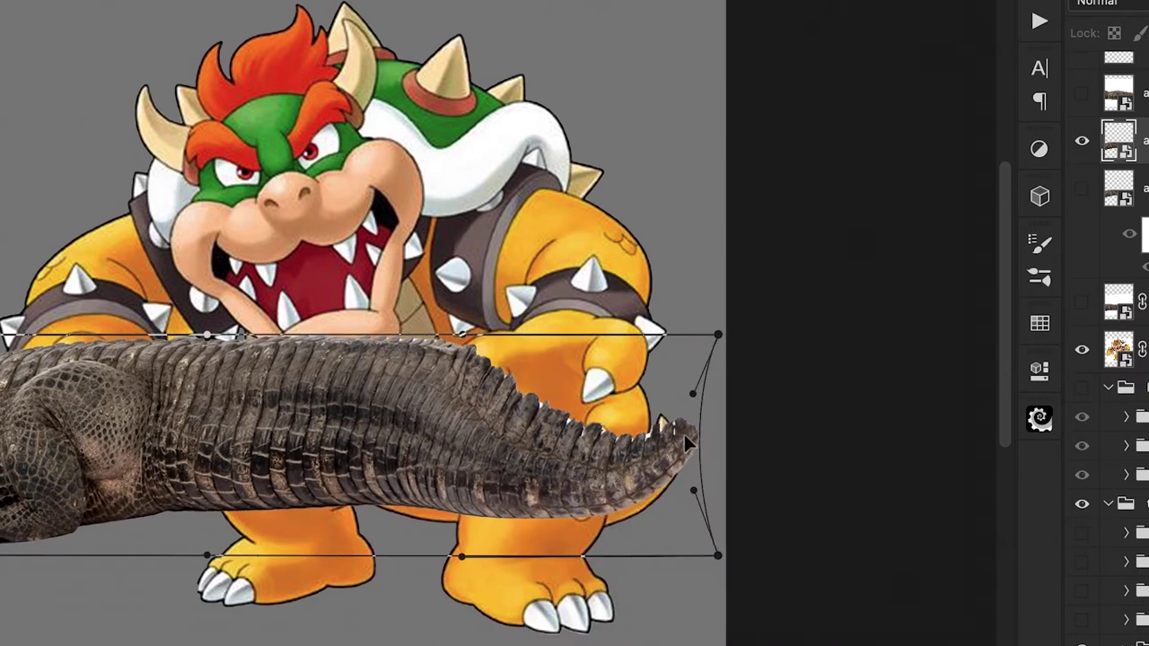
{"action": "left_click_drag", "start_coordinate": [422, 507], "coordinate": [424, 529]}
{"action": "left_click_drag", "start_coordinate": [715, 335], "coordinate": [664, 334]}
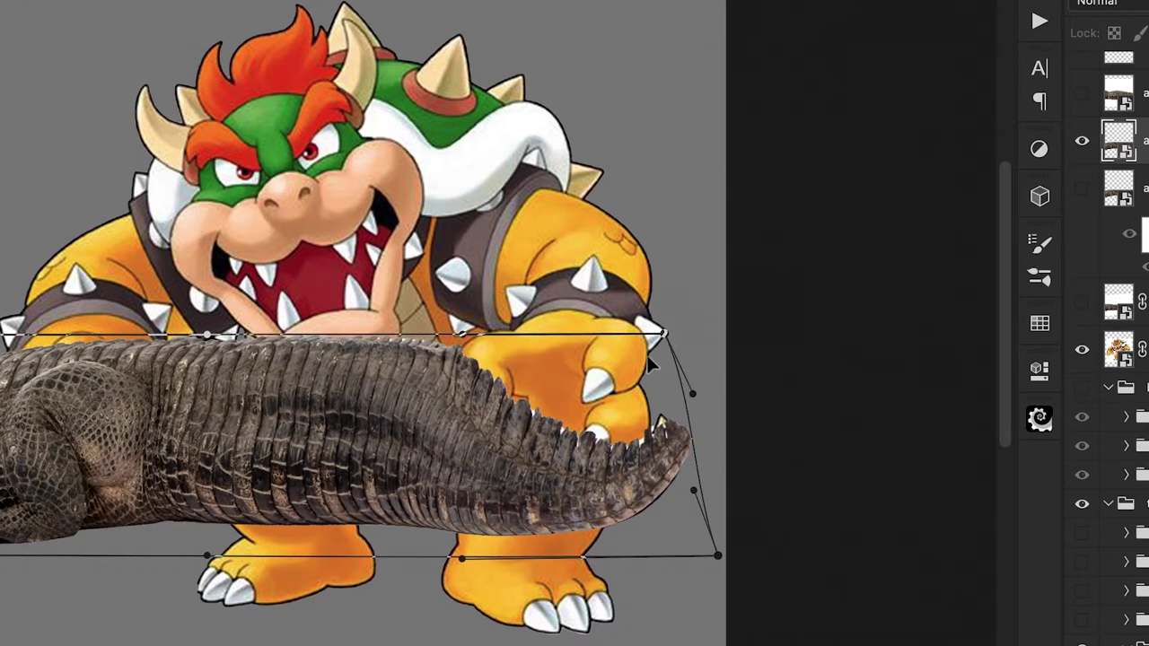
{"action": "left_click_drag", "start_coordinate": [692, 544], "coordinate": [698, 530]}
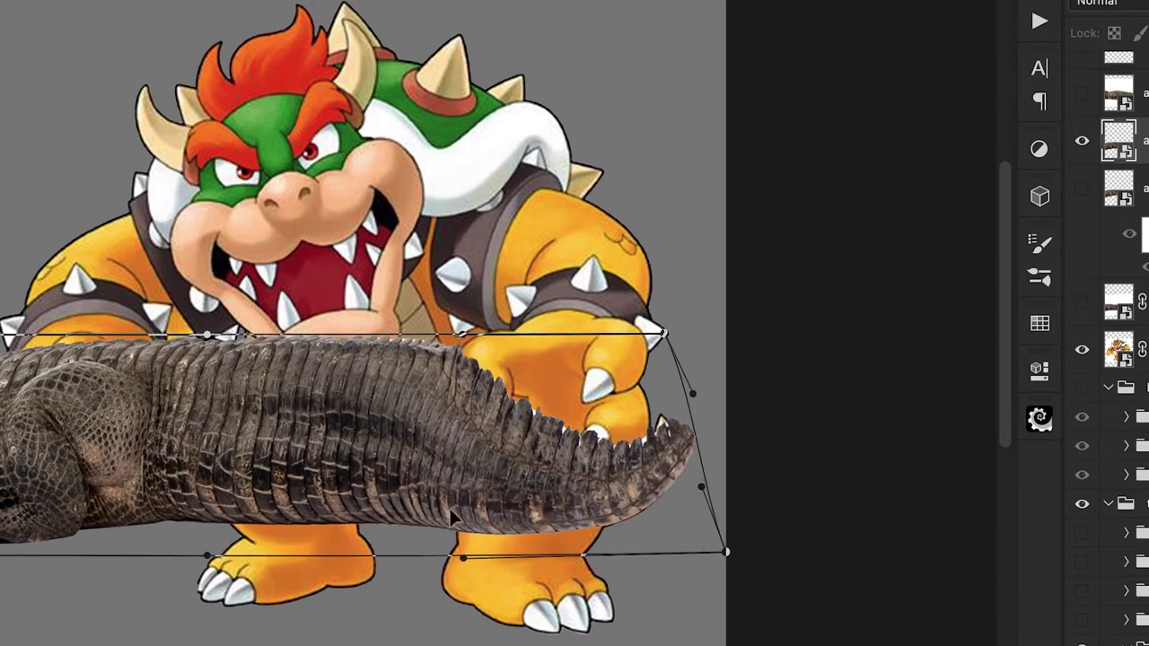
{"action": "left_click_drag", "start_coordinate": [683, 438], "coordinate": [679, 414]}
{"action": "left_click_drag", "start_coordinate": [658, 470], "coordinate": [656, 488]}
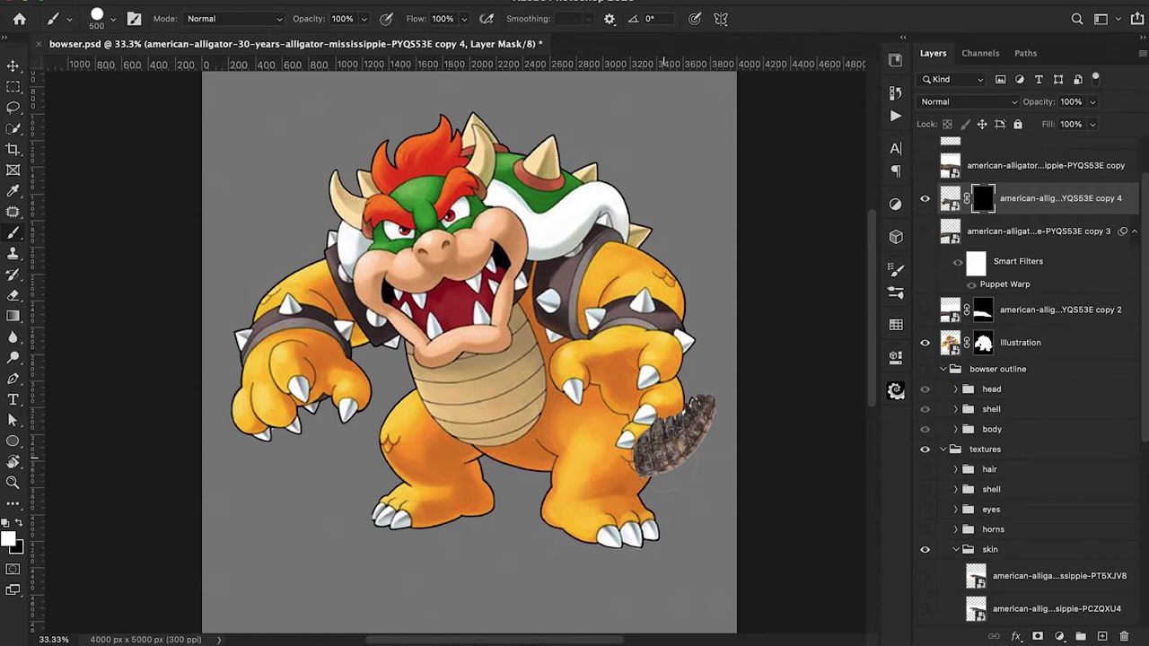
Step: Paint the alligator copy's layer mask to reveal skin on the tail and hide it over the overlapping fingers
{"action": "left_click_drag", "start_coordinate": [668, 455], "coordinate": [667, 446]}
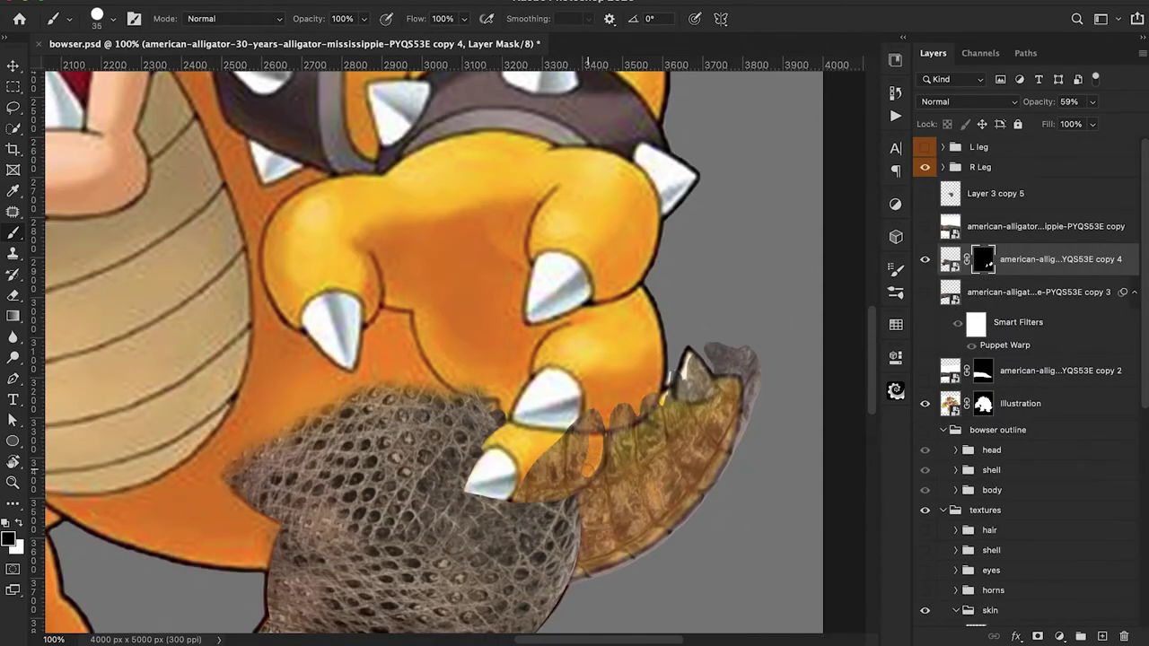
{"action": "left_click_drag", "start_coordinate": [545, 475], "coordinate": [518, 492]}
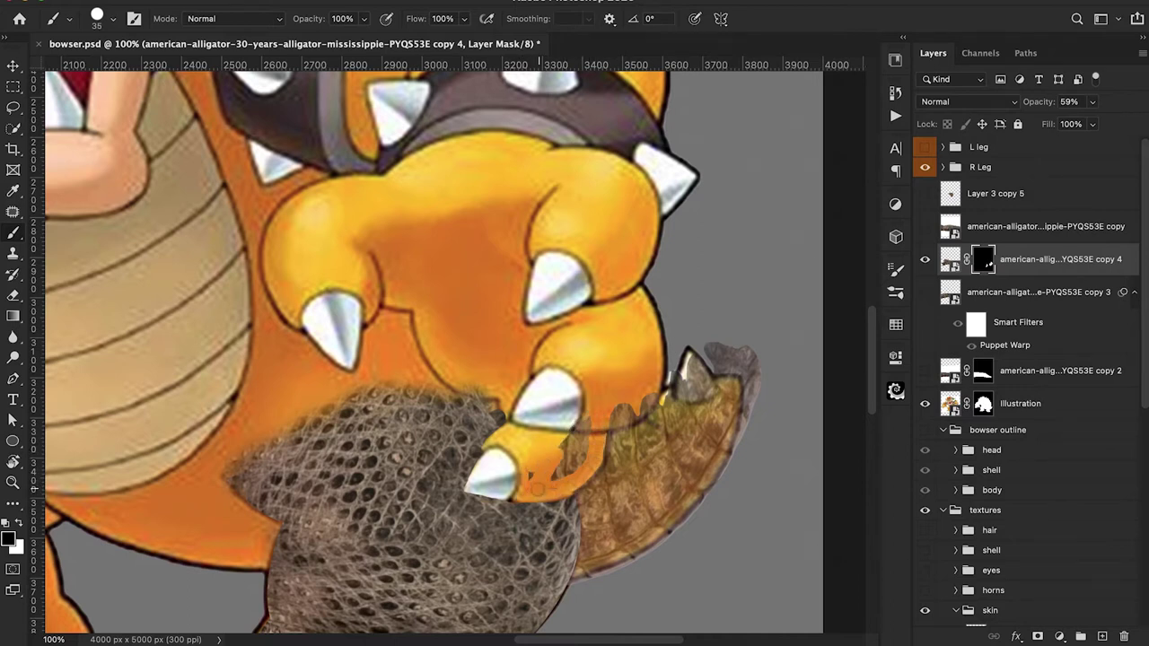
{"action": "left_click_drag", "start_coordinate": [537, 489], "coordinate": [580, 431]}
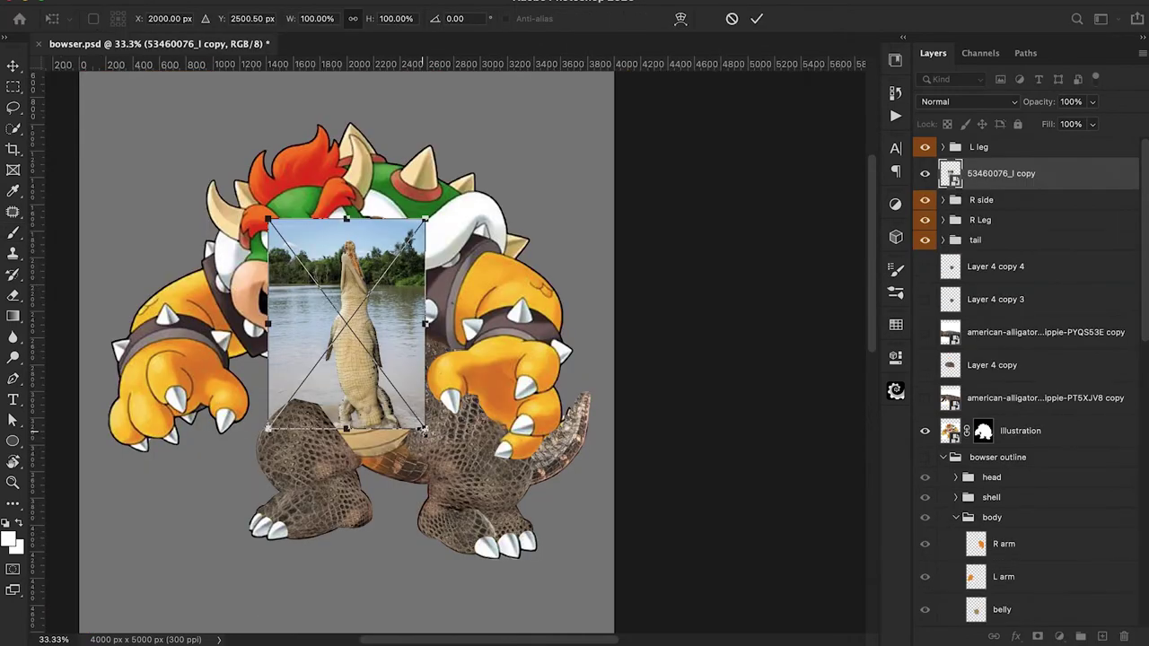
Step: Scale the standing crocodile photo to about 433% and position its belly over the character's torso
{"action": "left_click_drag", "start_coordinate": [426, 432], "coordinate": [572, 583]}
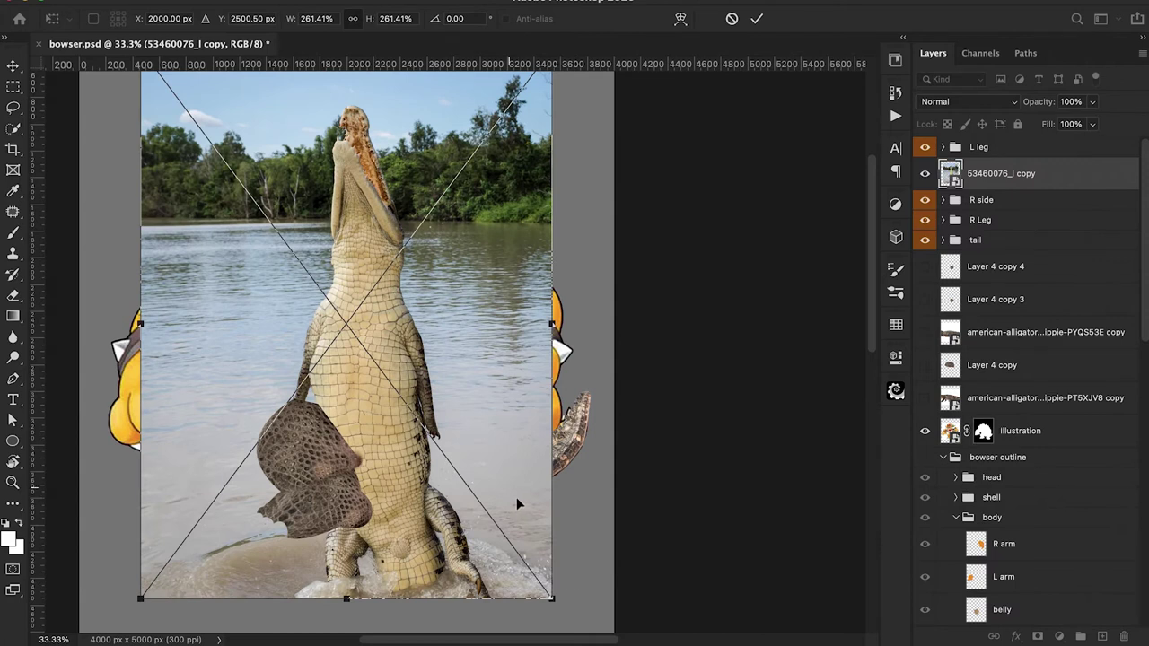
{"action": "scroll", "coordinate": [515, 503], "scroll_direction": "down", "scroll_amount": 1}
{"action": "left_click_drag", "start_coordinate": [424, 206], "coordinate": [494, 362]}
{"action": "key", "text": "super+minus"}
{"action": "left_click_drag", "start_coordinate": [484, 459], "coordinate": [595, 513]}
{"action": "left_click_drag", "start_coordinate": [458, 421], "coordinate": [451, 368]}
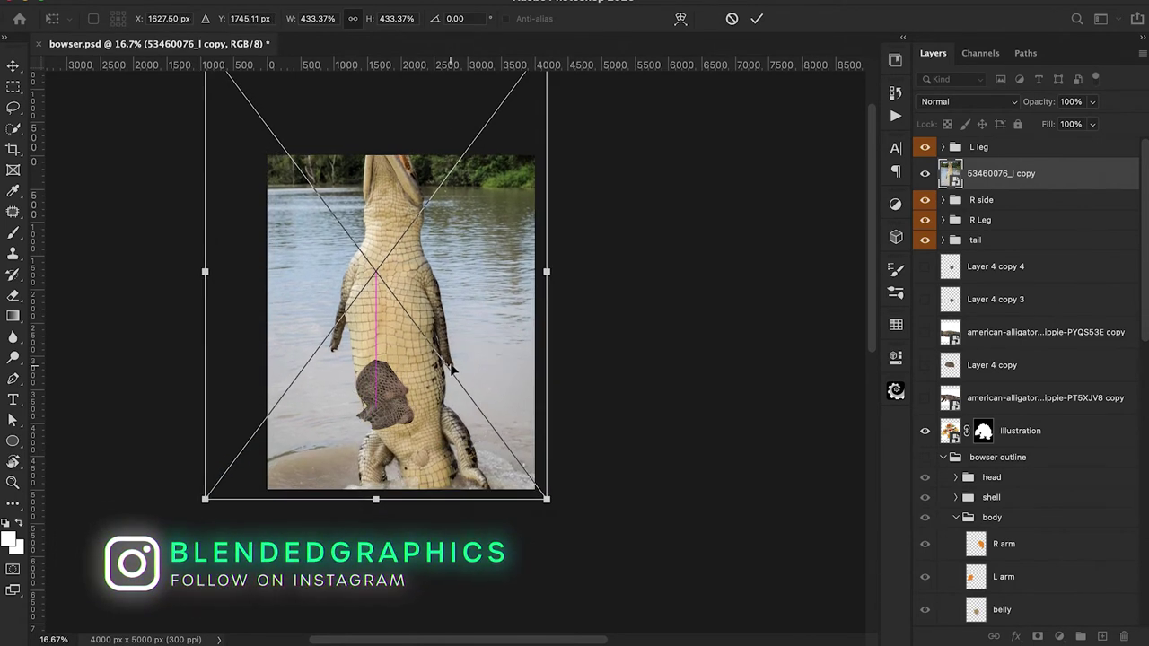
{"action": "key", "text": "Return"}
Step: Lower the crocodile photo's opacity, then rotate and move it to match the tilt of the character's belly
{"action": "mouse_move", "coordinate": [1039, 101]}
{"action": "left_mouse_down"}
{"action": "mouse_move", "coordinate": [1005, 117]}
{"action": "mouse_move", "coordinate": [1018, 119]}
{"action": "left_mouse_up"}
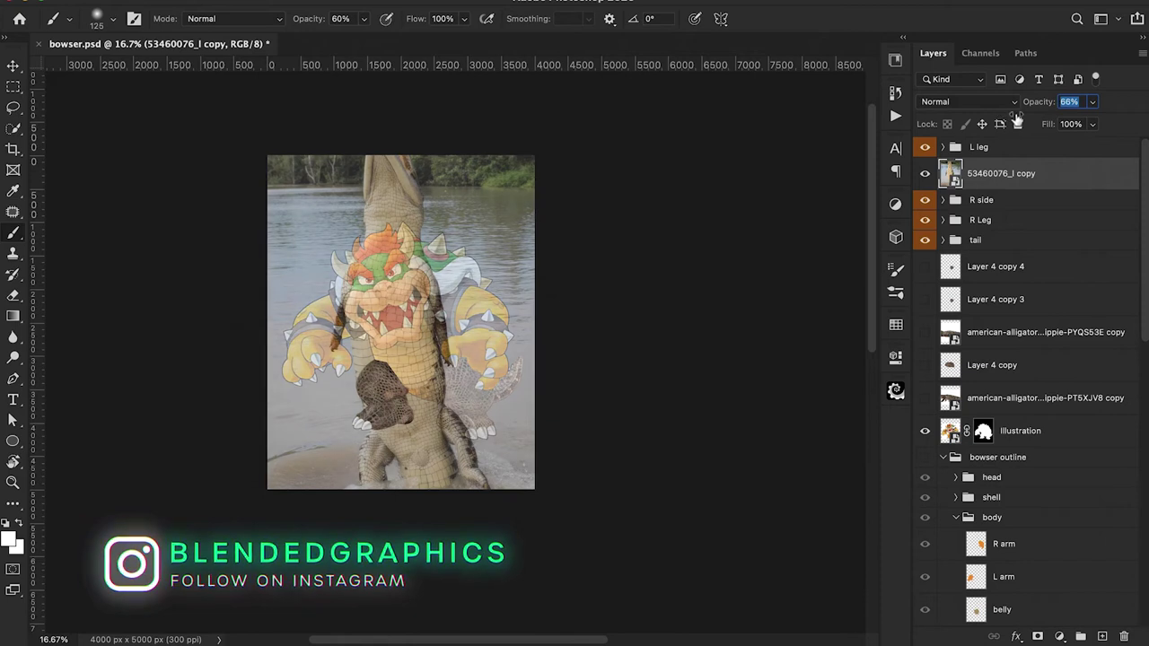
{"action": "key", "text": "super+plus"}
{"action": "key", "text": "super+t"}
{"action": "left_click_drag", "start_coordinate": [665, 283], "coordinate": [646, 232]}
{"action": "left_click_drag", "start_coordinate": [492, 235], "coordinate": [492, 263]}
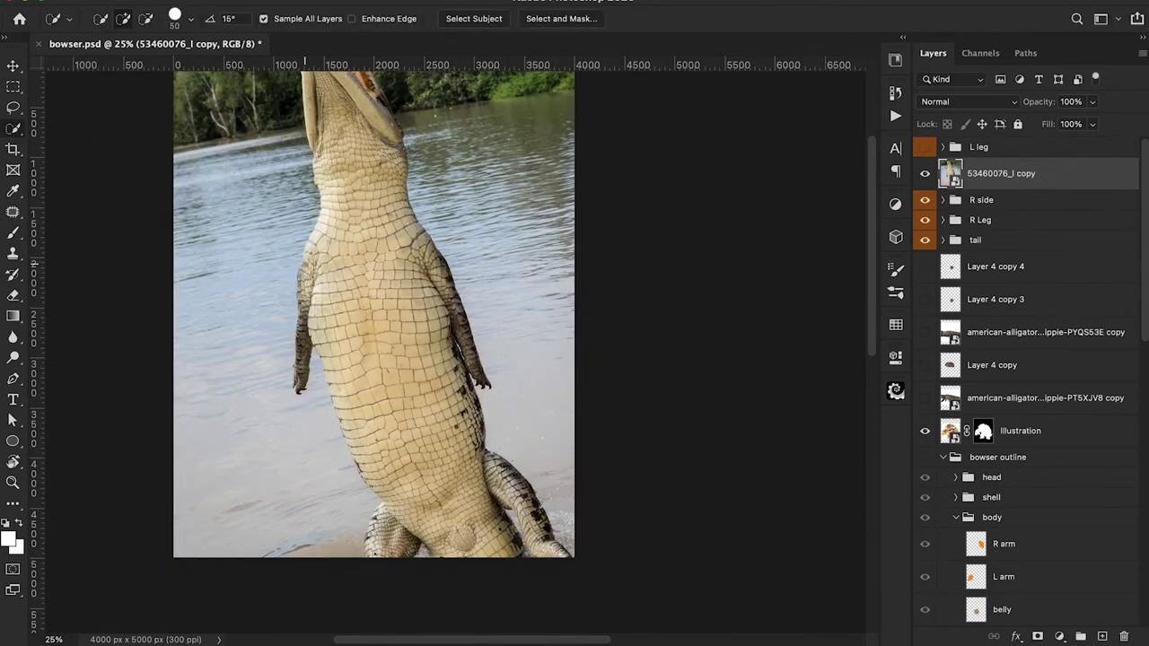
Step: Copy the crocodile's quick-selected torso to its own layer and scale it to about 79% over the character's belly
{"action": "mouse_move", "coordinate": [366, 281]}
{"action": "left_mouse_down"}
{"action": "mouse_move", "coordinate": [432, 307]}
{"action": "mouse_move", "coordinate": [395, 339]}
{"action": "mouse_move", "coordinate": [424, 253]}
{"action": "mouse_move", "coordinate": [451, 366]}
{"action": "left_mouse_up"}
{"action": "mouse_move", "coordinate": [418, 431]}
{"action": "left_mouse_down"}
{"action": "mouse_move", "coordinate": [399, 422]}
{"action": "mouse_move", "coordinate": [458, 359]}
{"action": "mouse_move", "coordinate": [453, 296]}
{"action": "mouse_move", "coordinate": [440, 422]}
{"action": "left_mouse_up"}
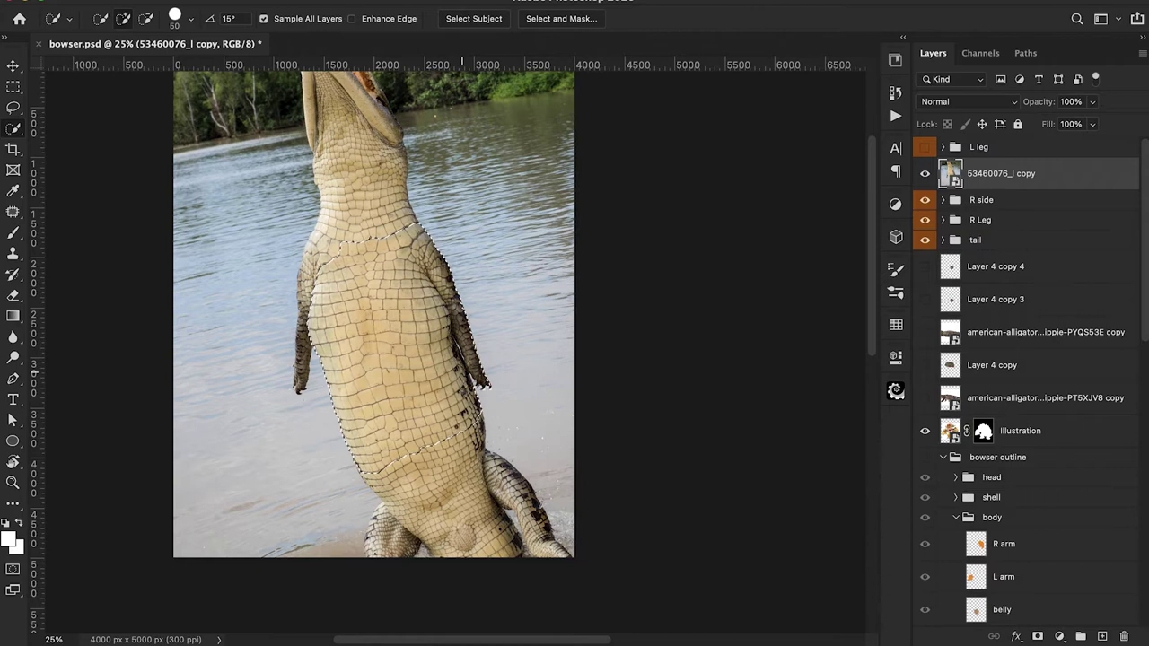
{"action": "left_click_drag", "start_coordinate": [505, 177], "coordinate": [491, 203]}
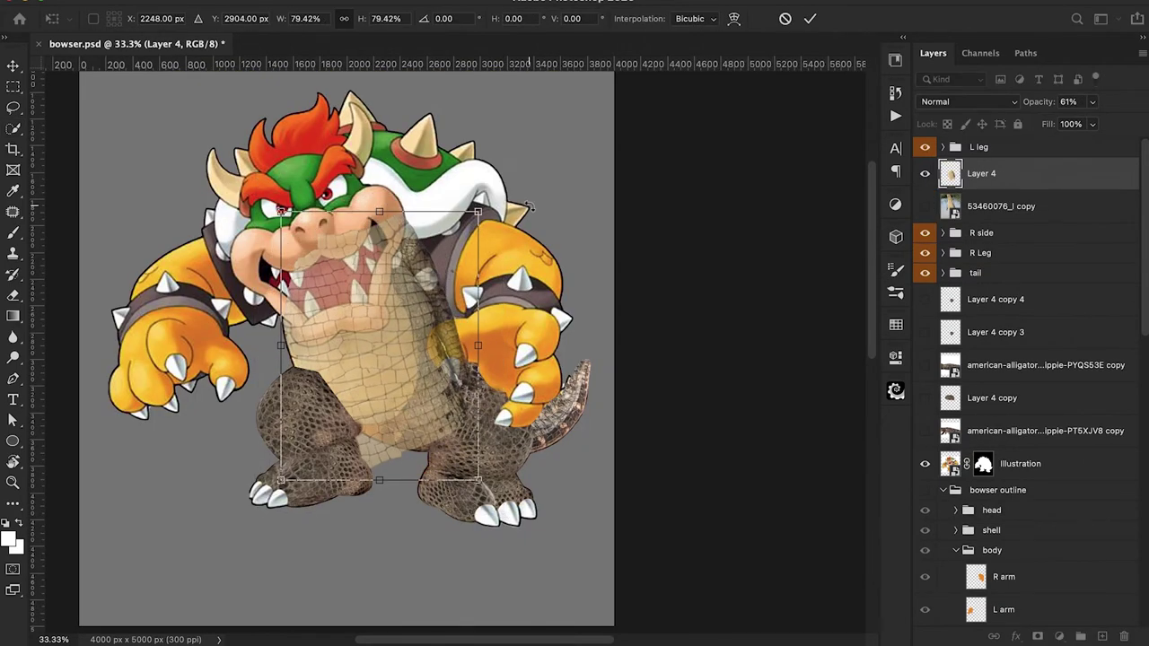
Step: Warp the torso patch on Layer 4 so its scales follow the rounded contour of the character's belly
{"action": "right_click", "coordinate": [349, 316]}
{"action": "left_click", "coordinate": [368, 428]}
{"action": "left_click_drag", "start_coordinate": [387, 363], "coordinate": [377, 383]}
{"action": "left_click_drag", "start_coordinate": [418, 282], "coordinate": [422, 298]}
{"action": "left_click_drag", "start_coordinate": [446, 206], "coordinate": [439, 216]}
{"action": "mouse_move", "coordinate": [298, 314]}
{"action": "left_mouse_down"}
{"action": "mouse_move", "coordinate": [287, 323]}
{"action": "mouse_move", "coordinate": [278, 310]}
{"action": "left_mouse_up"}
{"action": "left_click_drag", "start_coordinate": [313, 477], "coordinate": [342, 447]}
{"action": "left_click_drag", "start_coordinate": [304, 339], "coordinate": [294, 358]}
{"action": "left_click_drag", "start_coordinate": [269, 249], "coordinate": [280, 256]}
{"action": "left_click_drag", "start_coordinate": [486, 455], "coordinate": [457, 427]}
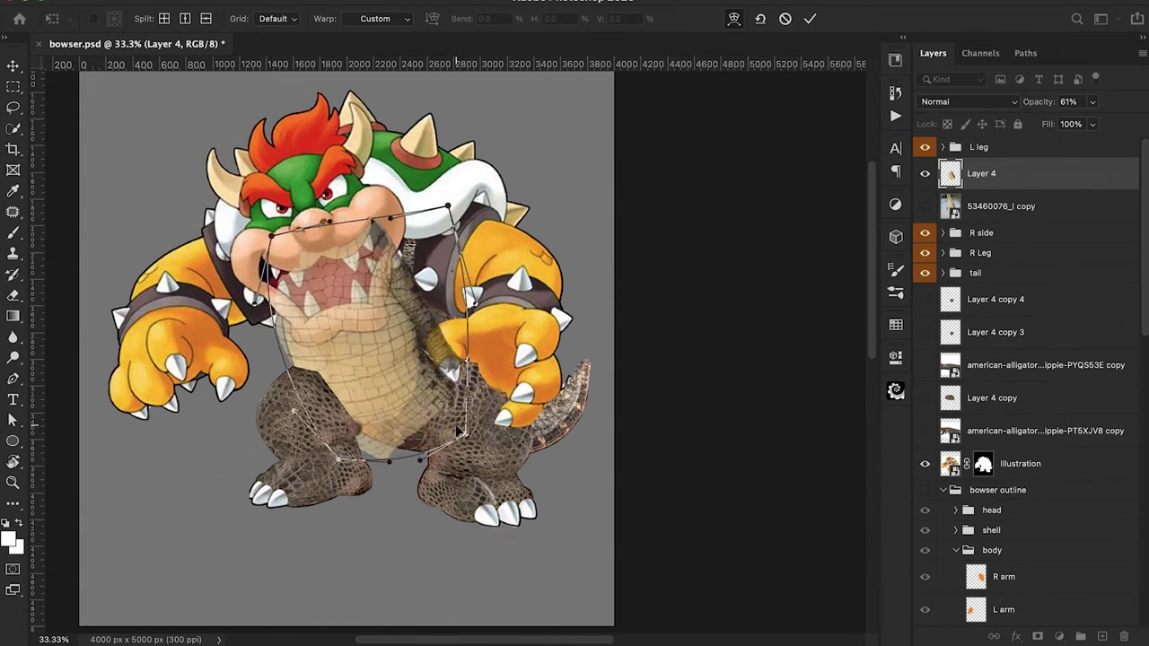
{"action": "key", "text": "Return"}
Step: Load the belly outline layer as a selection and use it to mask Layer 4
{"action": "key", "text": "w"}
{"action": "scroll", "coordinate": [976, 575], "scroll_direction": "down", "scroll_amount": 4}
{"action": "left_click", "coordinate": [976, 490], "text": "ctrl"}
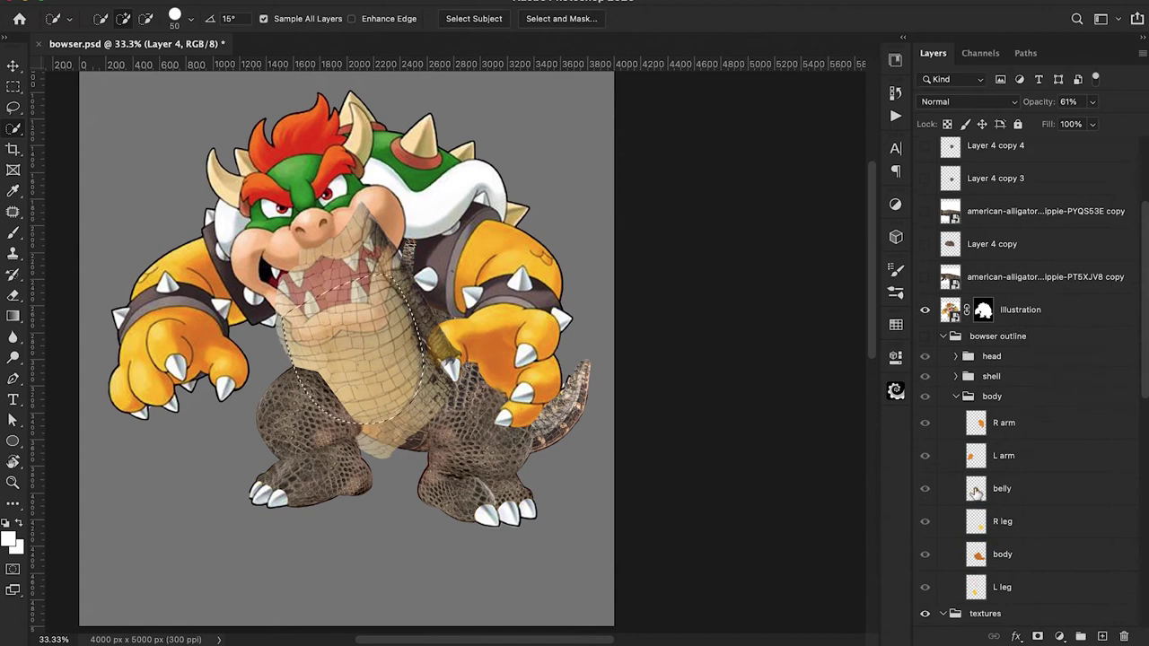
{"action": "scroll", "coordinate": [1031, 601], "scroll_direction": "up", "scroll_amount": 4}
{"action": "left_click", "coordinate": [1036, 637]}
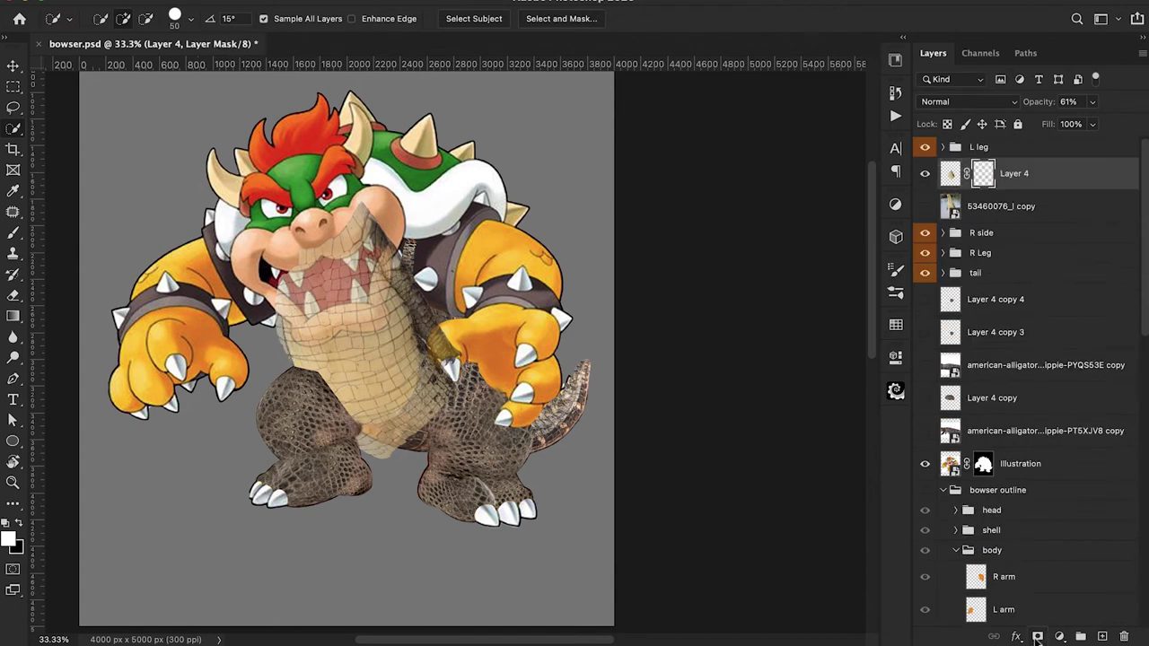
Step: Load the face outline from the head group as a selection and fill it with black on Layer 4's mask
{"action": "scroll", "coordinate": [987, 376], "scroll_direction": "down", "scroll_amount": 4}
{"action": "left_click", "coordinate": [955, 290]}
{"action": "left_click", "coordinate": [955, 290]}
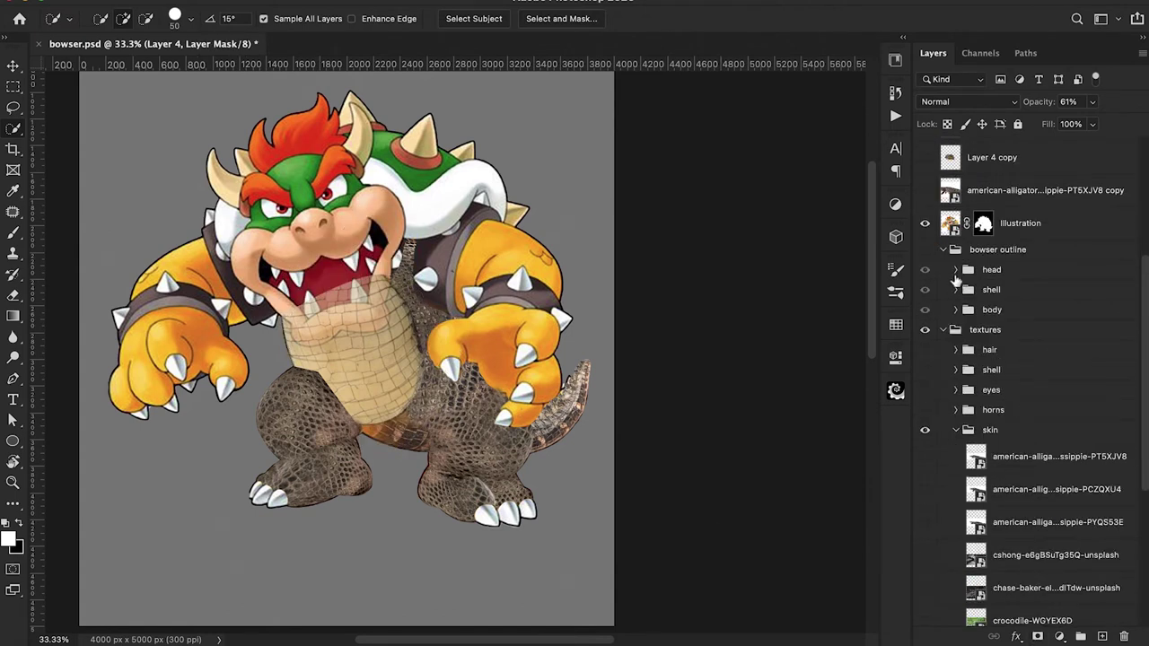
{"action": "left_click", "coordinate": [955, 269]}
{"action": "left_click", "coordinate": [978, 330], "text": "ctrl"}
{"action": "left_click", "coordinate": [984, 224]}
{"action": "scroll", "coordinate": [981, 235], "scroll_direction": "up", "scroll_amount": 5}
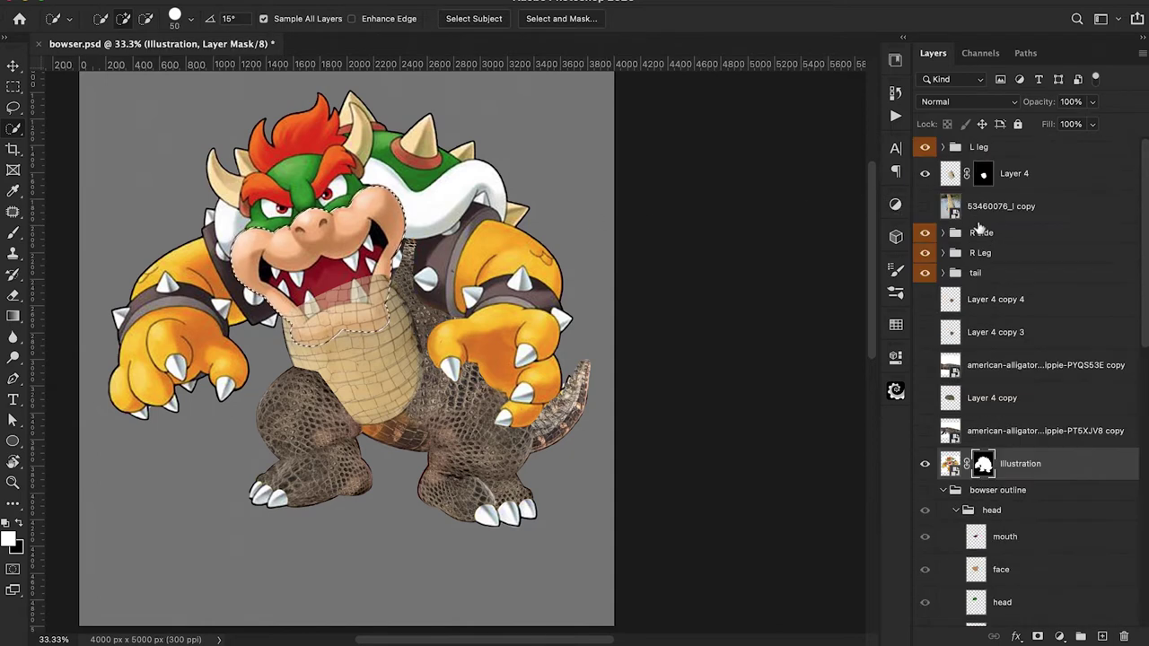
{"action": "left_click", "coordinate": [981, 174]}
{"action": "key", "text": "x"}
{"action": "key", "text": "alt+BackSpace"}
{"action": "key", "text": "ctrl+d"}
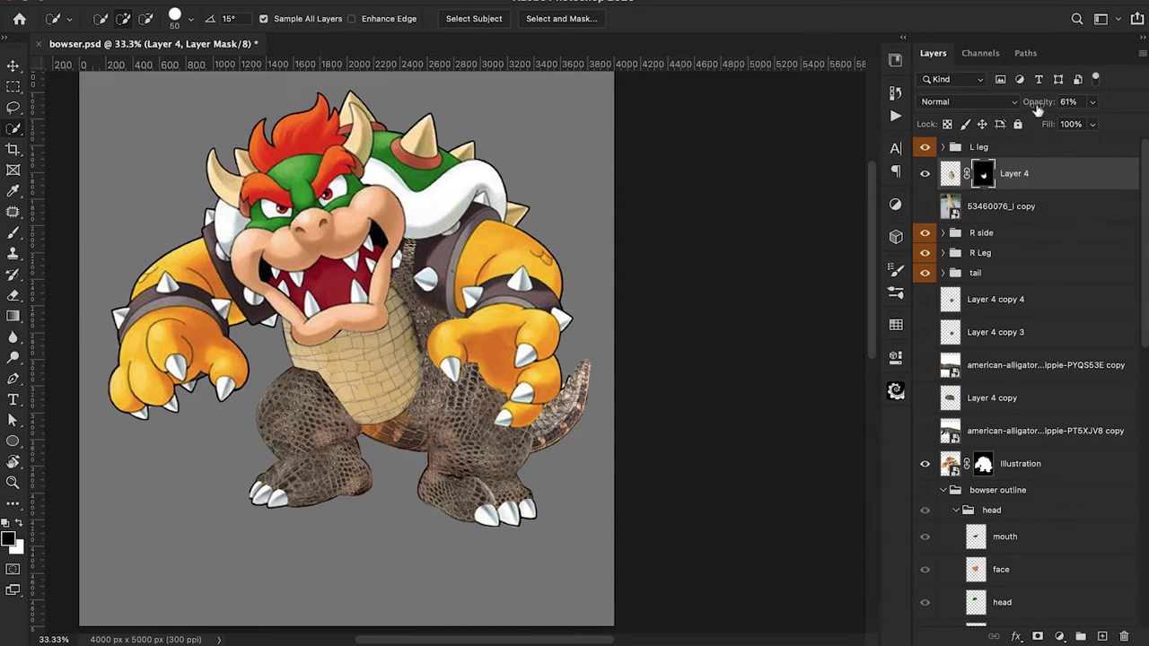
Step: Raise Layer 4 to 100% opacity and enlarge its belly texture to about 120% inside the unlinked mask
{"action": "left_click_drag", "start_coordinate": [1034, 106], "coordinate": [1140, 112]}
{"action": "left_click", "coordinate": [957, 175]}
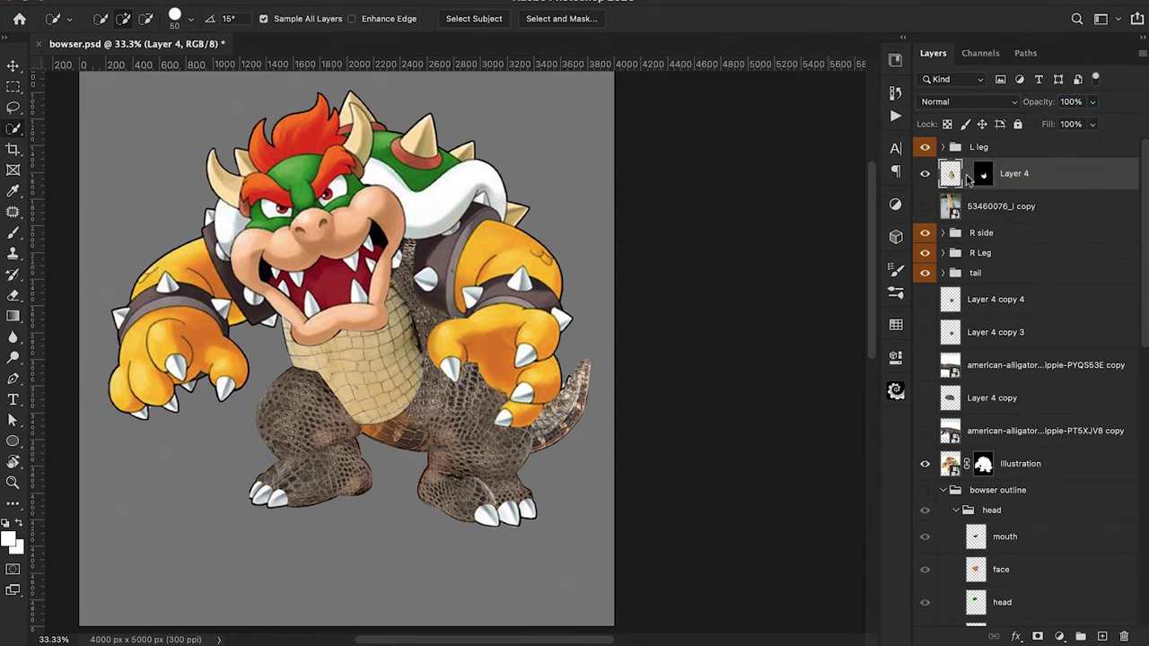
{"action": "key", "text": "ctrl+t"}
{"action": "left_click_drag", "start_coordinate": [462, 198], "coordinate": [482, 171]}
{"action": "left_click_drag", "start_coordinate": [425, 277], "coordinate": [429, 282]}
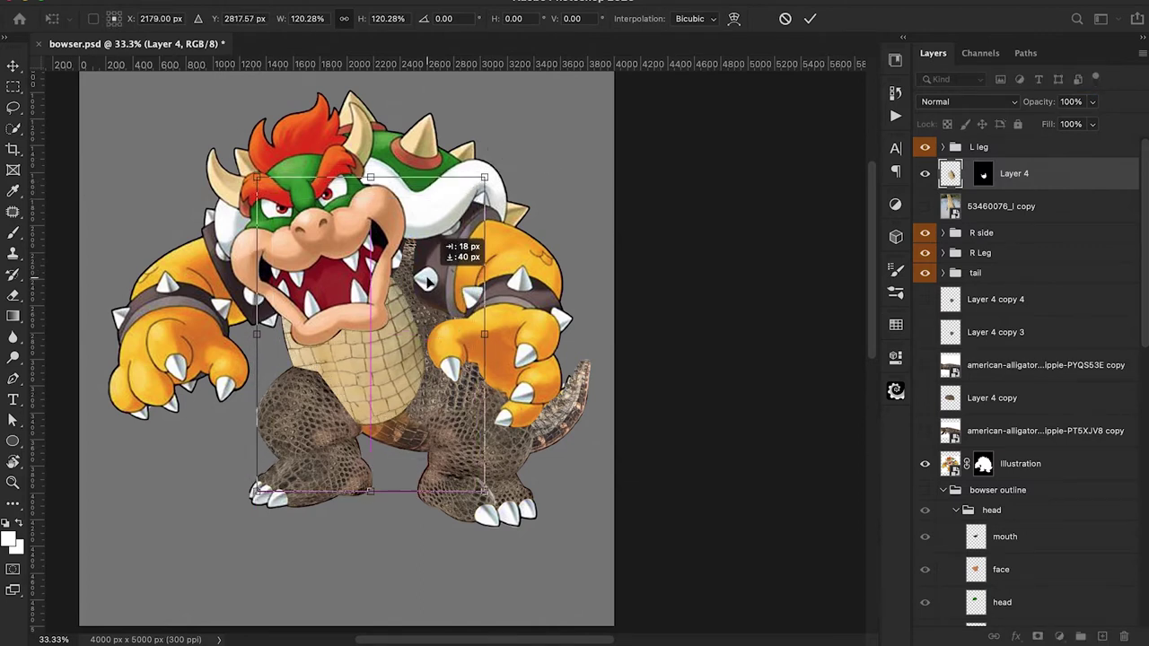
{"action": "left_click", "coordinate": [810, 19]}
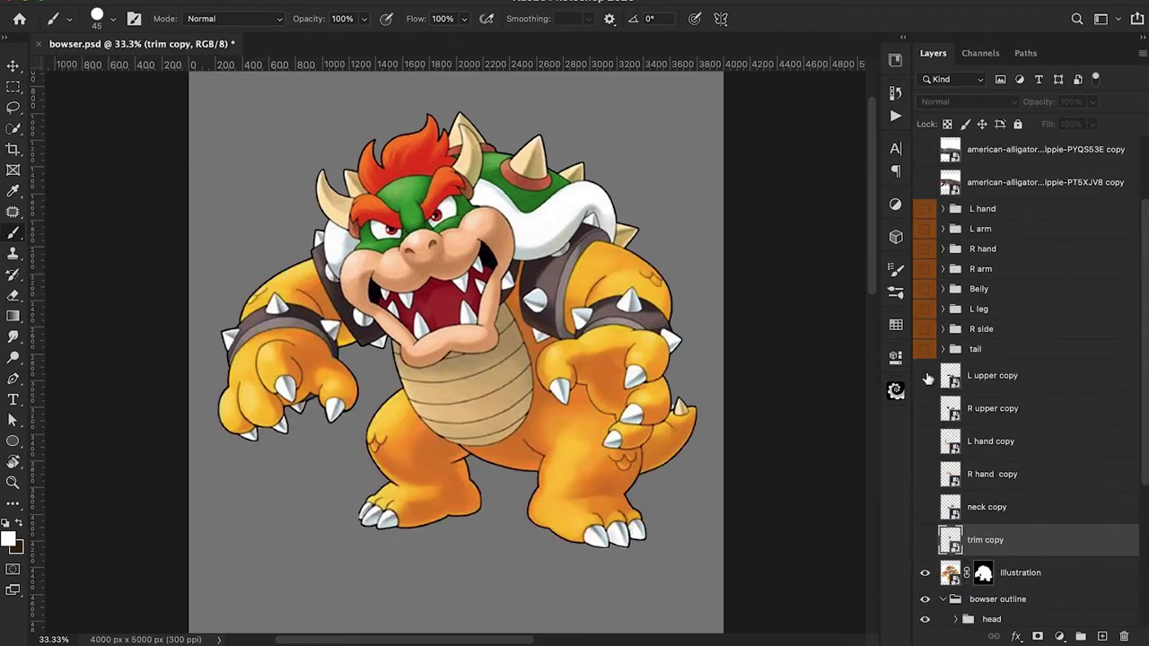
Step: Show the L upper copy shackle layer and rotate, scale and move the shackle onto the character's upper armband
{"action": "left_click", "coordinate": [924, 375]}
{"action": "left_click", "coordinate": [992, 377]}
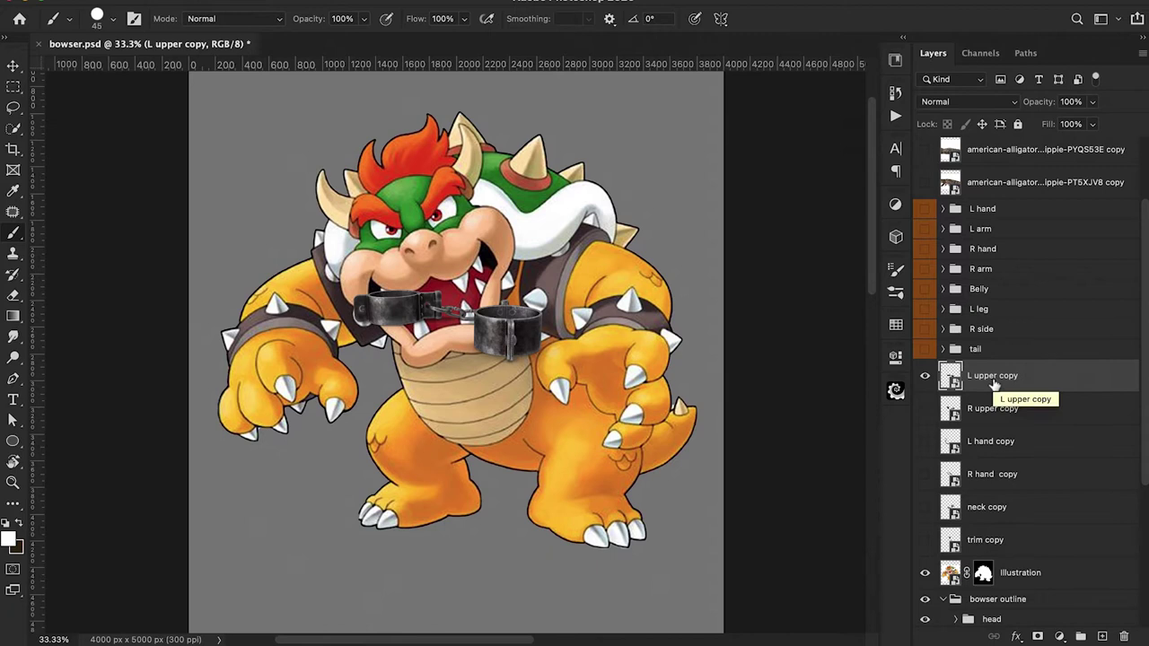
{"action": "key", "text": "ctrl+t"}
{"action": "left_click_drag", "start_coordinate": [654, 230], "coordinate": [603, 429]}
{"action": "left_click_drag", "start_coordinate": [636, 368], "coordinate": [755, 415]}
{"action": "left_click_drag", "start_coordinate": [553, 516], "coordinate": [582, 575]}
{"action": "left_click_drag", "start_coordinate": [548, 307], "coordinate": [476, 358]}
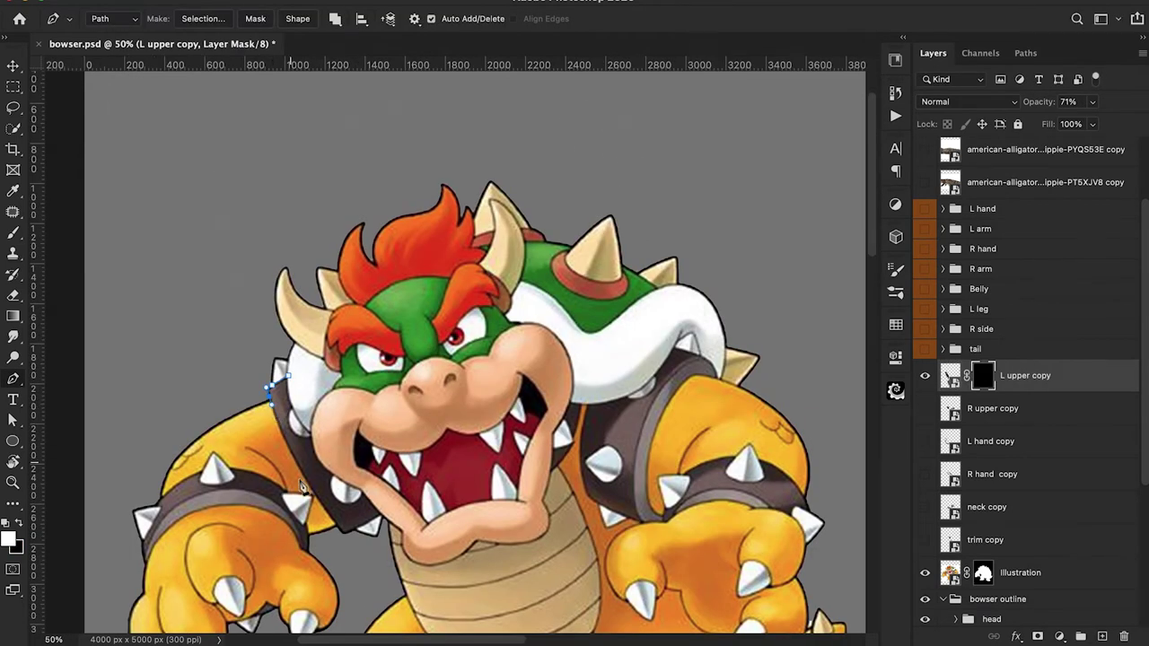
Step: Trace the upper armband with the Pen tool, convert the path to a selection and fill it white on the L upper copy mask
{"action": "mouse_move", "coordinate": [334, 525]}
{"action": "left_mouse_down"}
{"action": "mouse_move", "coordinate": [363, 560]}
{"action": "mouse_move", "coordinate": [344, 535]}
{"action": "left_mouse_up"}
{"action": "left_click", "coordinate": [356, 530]}
{"action": "left_click_drag", "start_coordinate": [288, 376], "coordinate": [250, 283]}
{"action": "right_click", "coordinate": [313, 460]}
{"action": "left_click", "coordinate": [346, 537]}
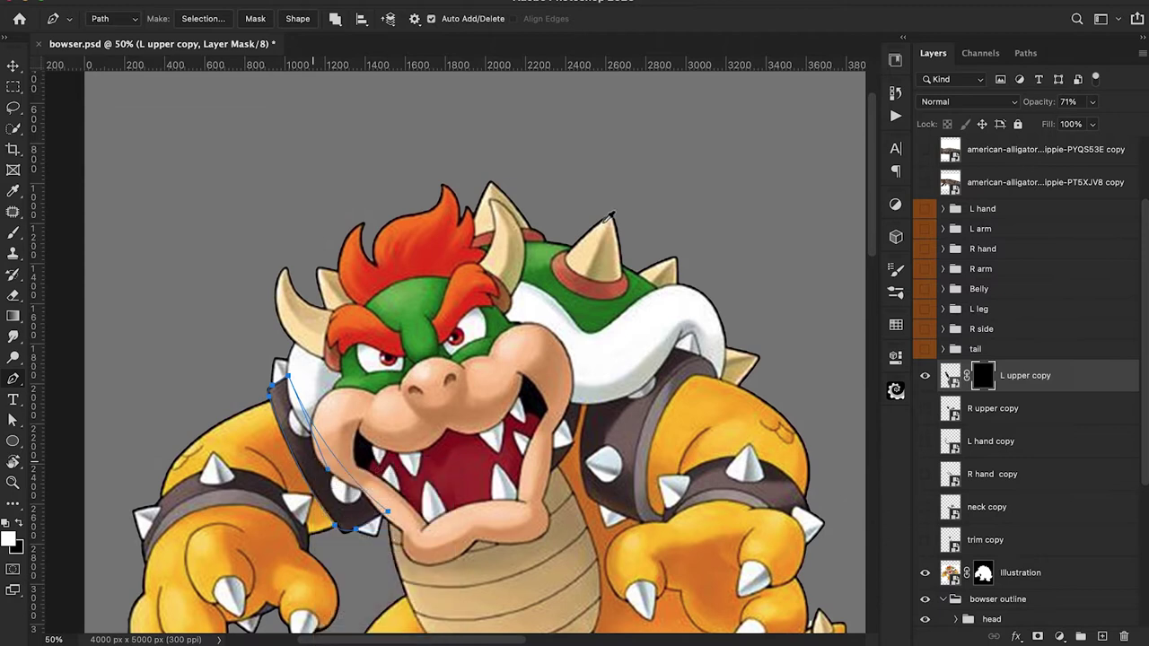
{"action": "left_click", "coordinate": [660, 224]}
{"action": "key", "text": "alt+BackSpace"}
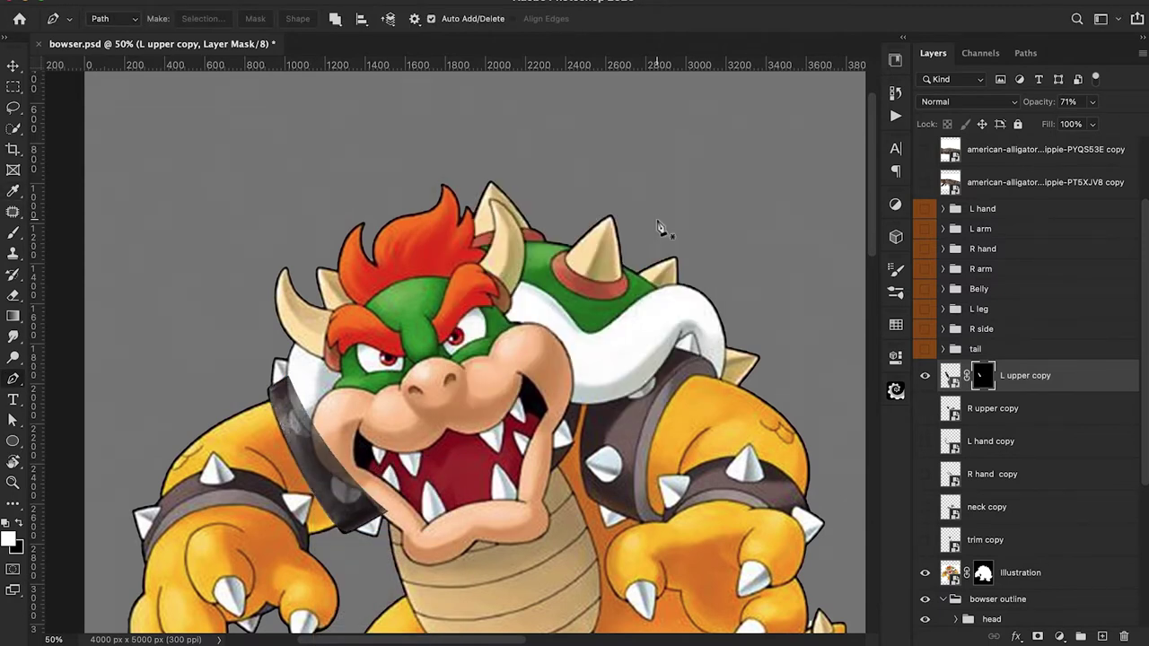
Step: Set the L upper copy layer's opacity to 100%
{"action": "left_click", "coordinate": [1070, 101]}
{"action": "type", "text": "100"}
{"action": "key", "text": "Return"}
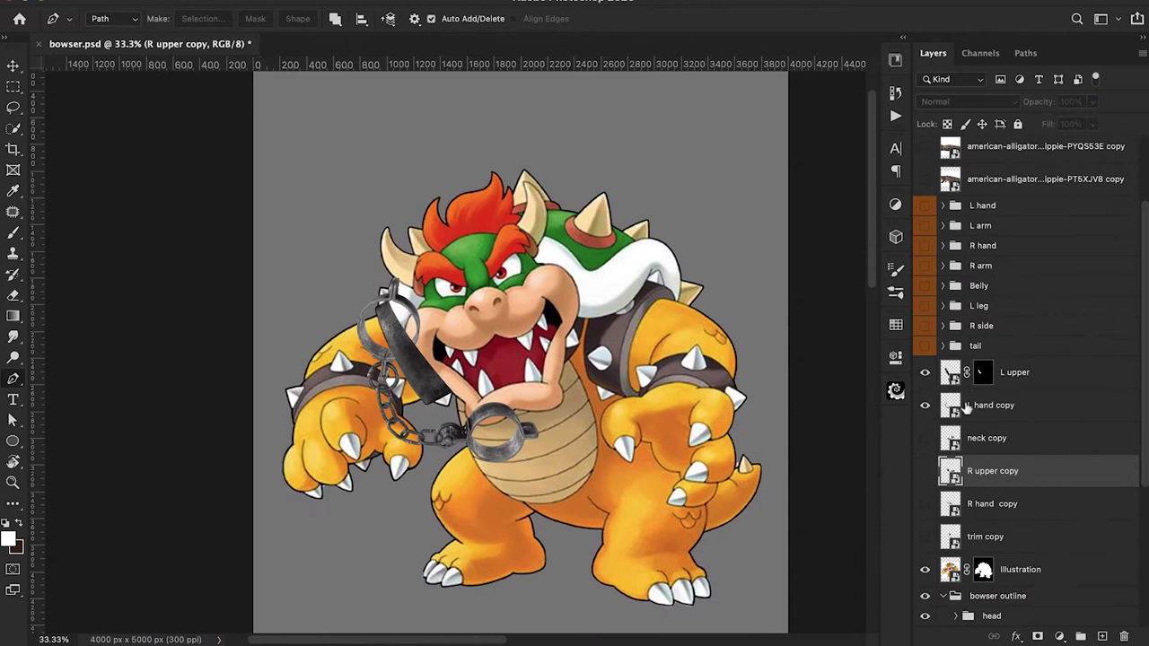
Step: Move the L hand copy shackle onto the character's wrist and scale it to about 190%
{"action": "left_click", "coordinate": [991, 405]}
{"action": "key", "text": "ctrl+t"}
{"action": "left_click_drag", "start_coordinate": [359, 296], "coordinate": [357, 316]}
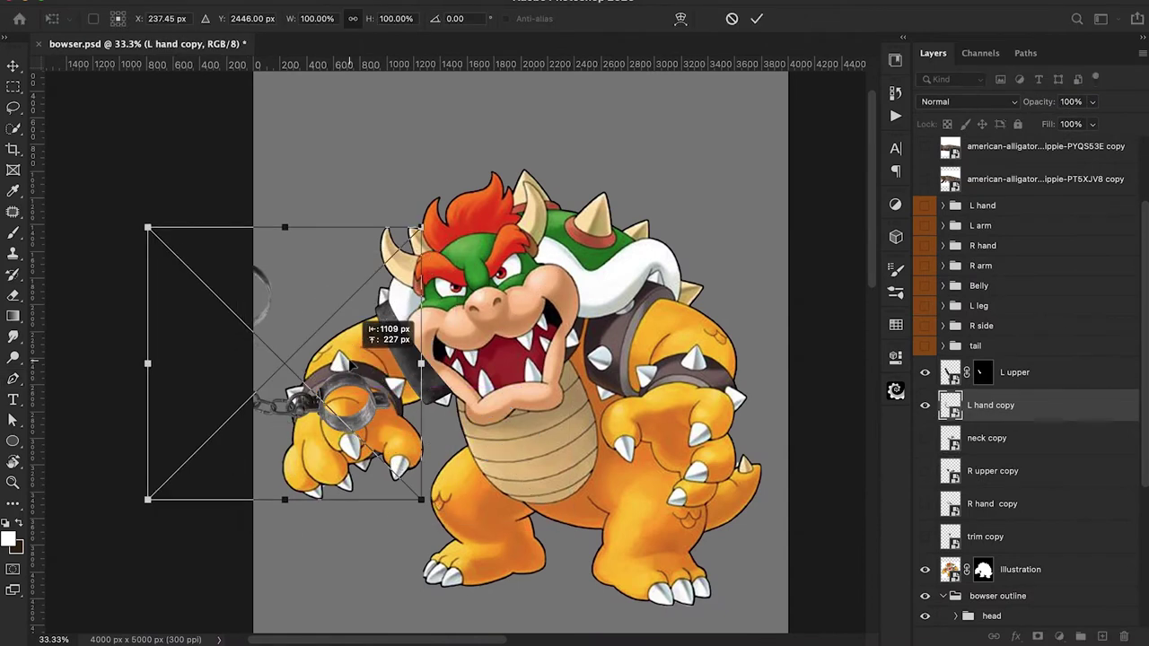
{"action": "left_click_drag", "start_coordinate": [421, 227], "coordinate": [629, 188]}
{"action": "left_click_drag", "start_coordinate": [360, 549], "coordinate": [308, 533]}
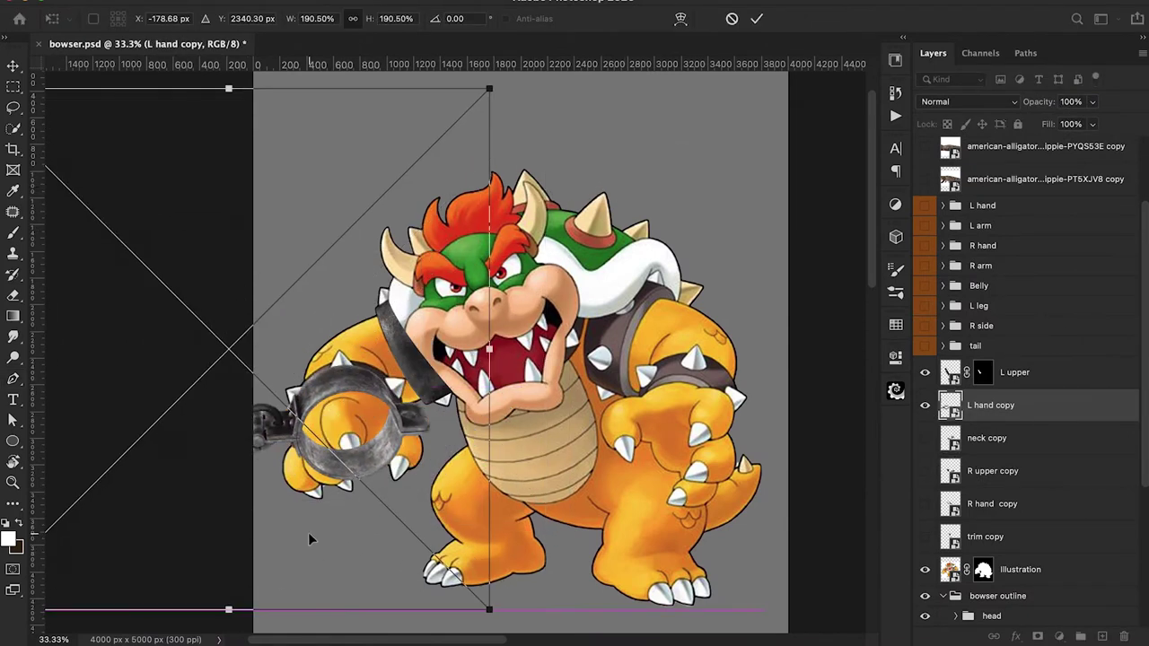
Step: Distort the corners of the L hand copy shackle to match the perspective of the wristband
{"action": "scroll", "coordinate": [314, 431], "scroll_direction": "left", "scroll_amount": 5}
{"action": "scroll", "coordinate": [315, 430], "scroll_direction": "up", "scroll_amount": 2}
{"action": "left_click_drag", "start_coordinate": [152, 138], "coordinate": [189, 180]}
{"action": "left_click_drag", "start_coordinate": [674, 139], "coordinate": [700, 172]}
{"action": "scroll", "coordinate": [593, 261], "scroll_direction": "down", "scroll_amount": 5}
{"action": "key", "text": "ctrl+minus"}
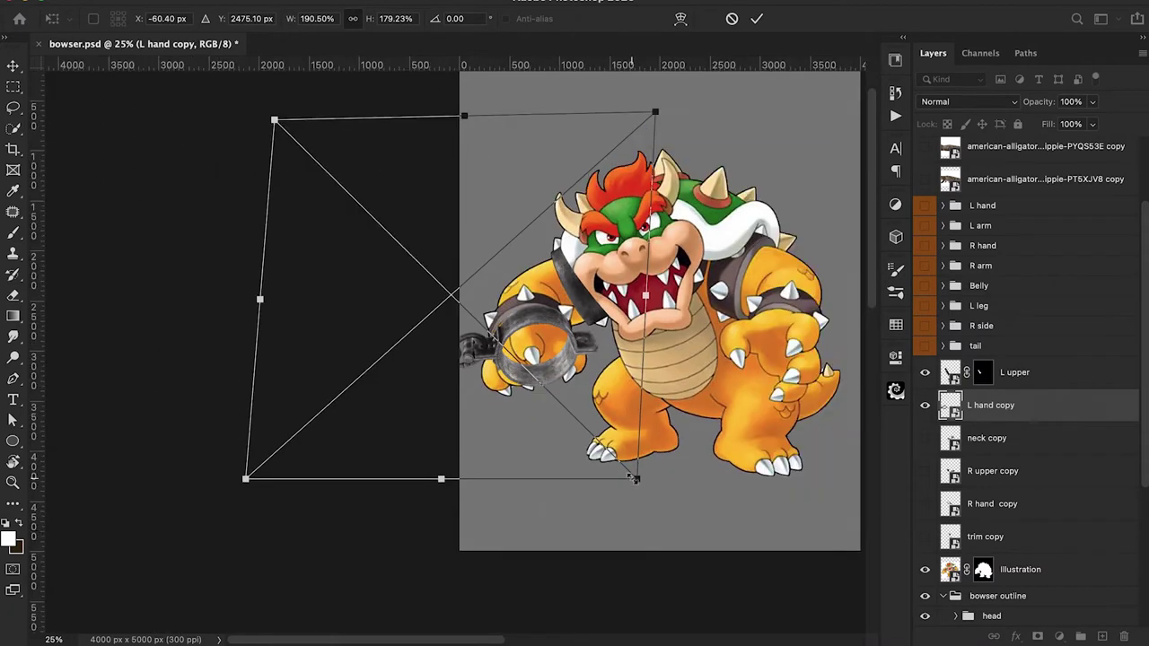
Step: Enlarge the L hand copy shackle to about 217% width, rotate it about 1.7°, and align it with the wristband
{"action": "left_click_drag", "start_coordinate": [635, 478], "coordinate": [682, 525]}
{"action": "left_click_drag", "start_coordinate": [540, 443], "coordinate": [509, 430]}
{"action": "left_click_drag", "start_coordinate": [737, 282], "coordinate": [730, 362]}
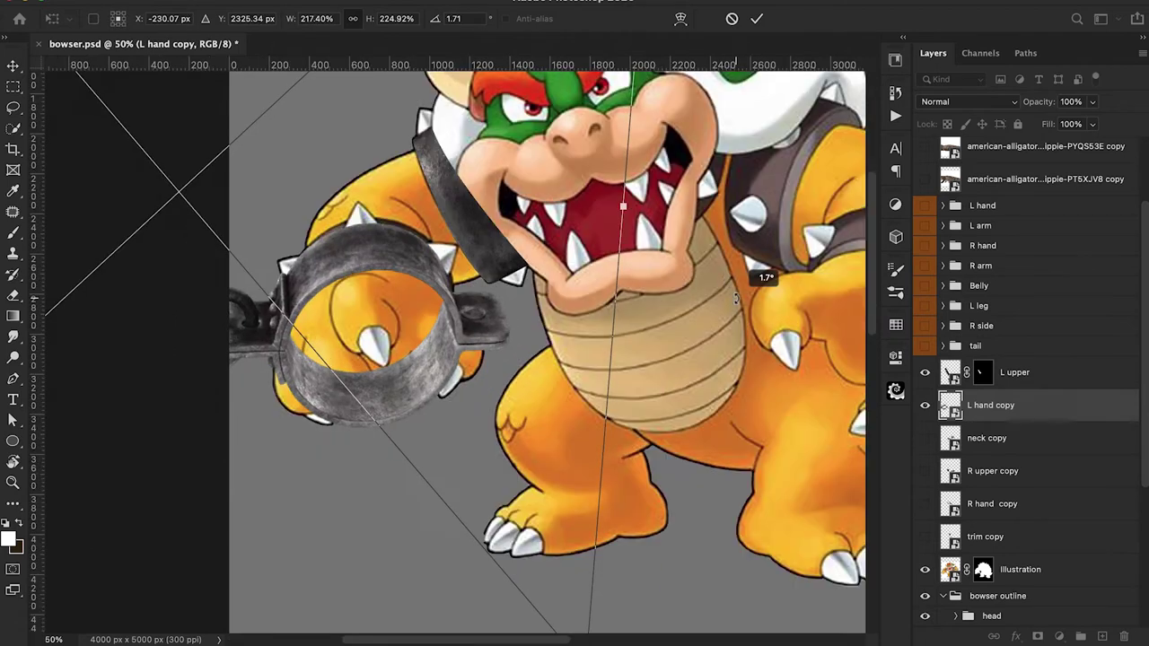
{"action": "left_click_drag", "start_coordinate": [384, 369], "coordinate": [420, 305]}
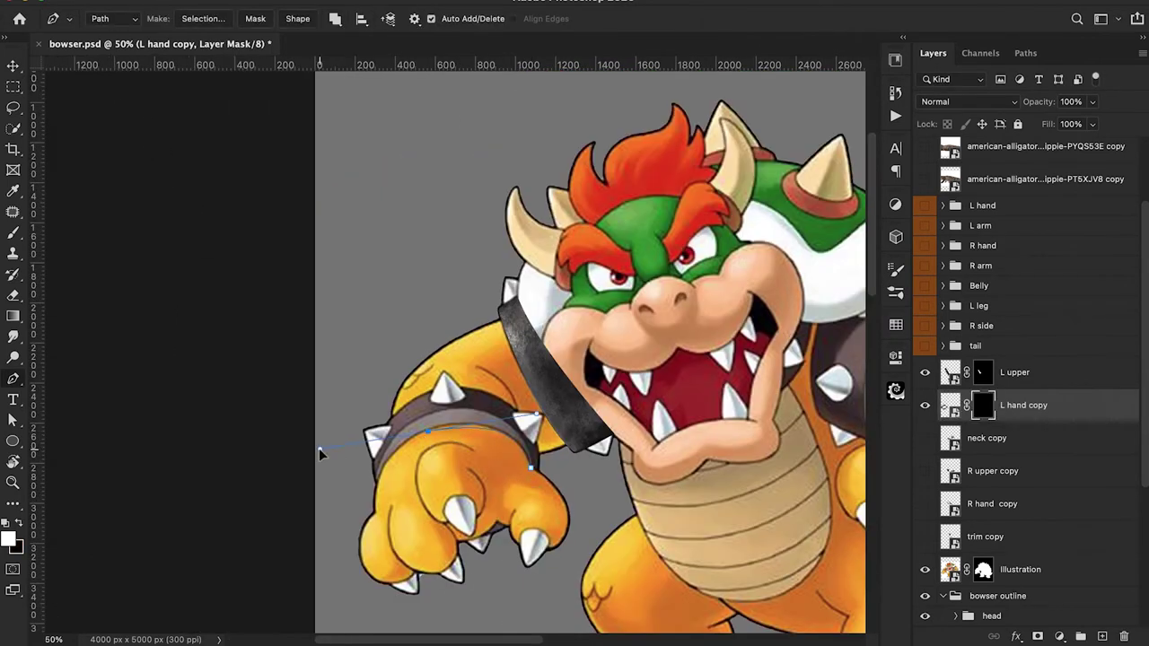
Step: Trace the left wristband with the Pen tool and fill the resulting selection with white on the L hand copy mask
{"action": "left_click", "coordinate": [344, 457]}
{"action": "left_click_drag", "start_coordinate": [345, 457], "coordinate": [388, 419]}
{"action": "left_click", "coordinate": [376, 487]}
{"action": "left_click_drag", "start_coordinate": [459, 389], "coordinate": [467, 389]}
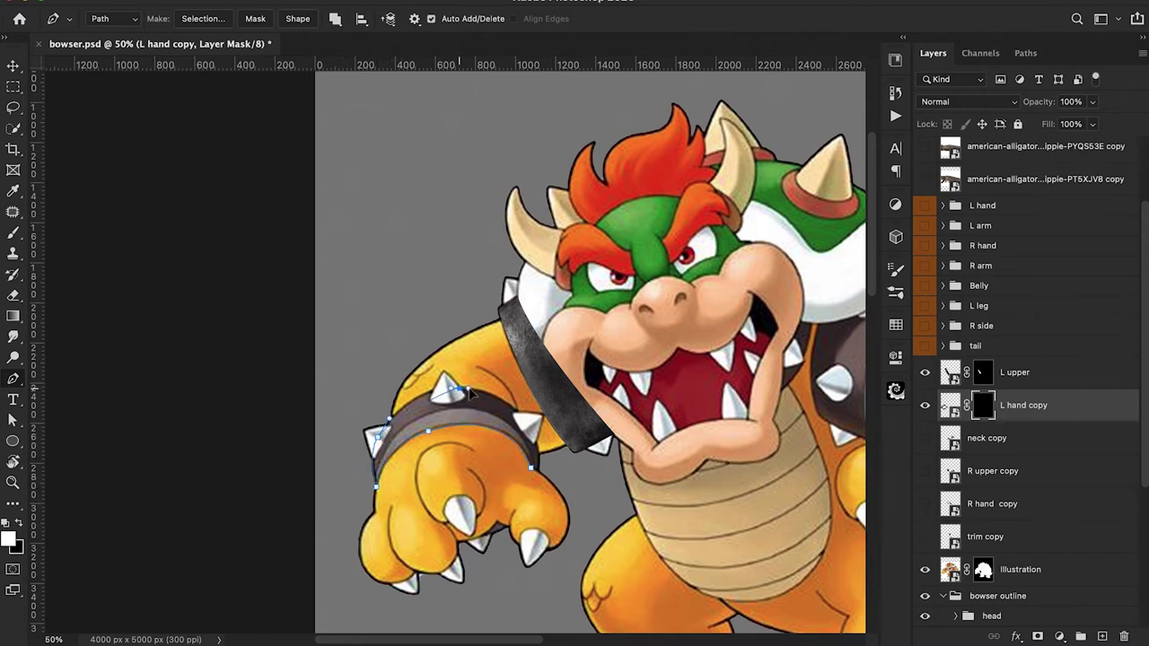
{"action": "left_click", "coordinate": [532, 468]}
{"action": "right_click", "coordinate": [514, 463]}
{"action": "left_click", "coordinate": [551, 423]}
{"action": "left_click", "coordinate": [662, 222]}
{"action": "key", "text": "alt+BackSpace"}
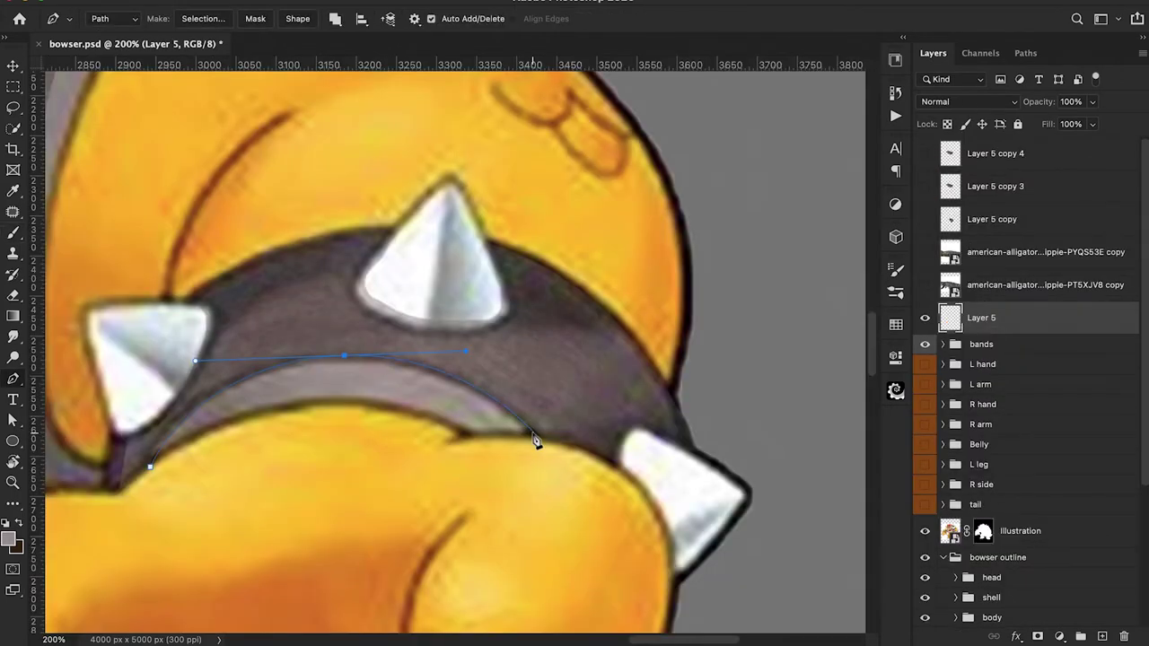
Step: Trace the light inner trim of the right wristband with a closed pen path on Layer 5 and convert it to a selection
{"action": "left_click_drag", "start_coordinate": [536, 437], "coordinate": [476, 445]}
{"action": "scroll", "coordinate": [476, 444], "scroll_direction": "left", "scroll_amount": 3}
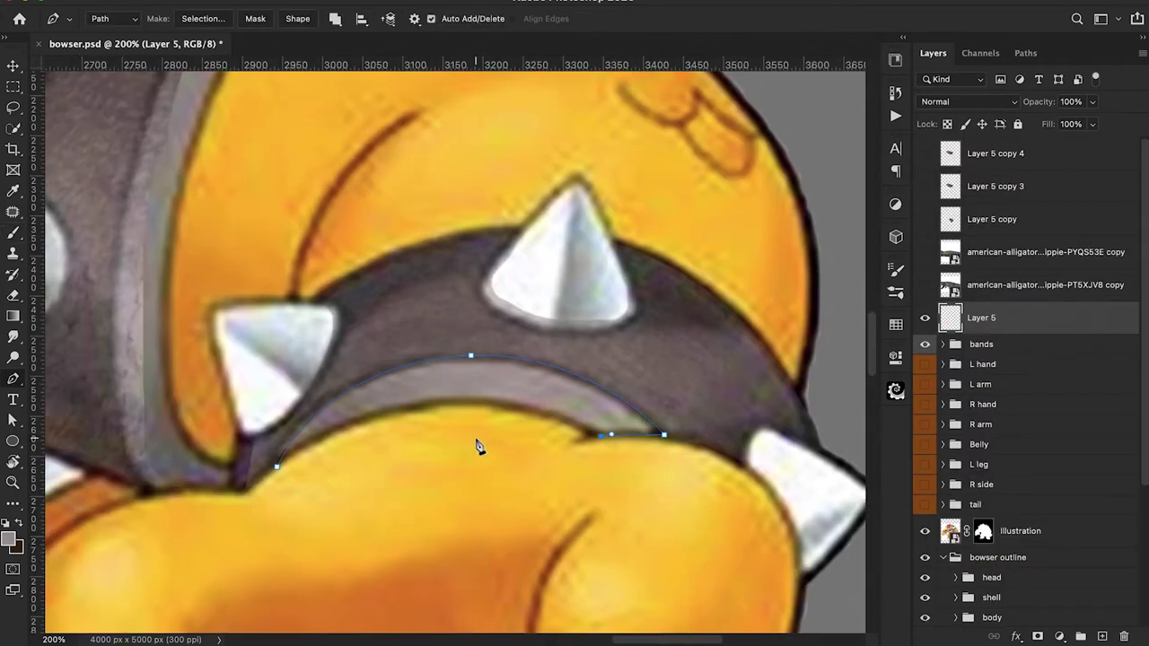
{"action": "left_click", "coordinate": [279, 467]}
{"action": "left_click_drag", "start_coordinate": [232, 552], "coordinate": [111, 592]}
{"action": "right_click", "coordinate": [431, 436]}
{"action": "left_click", "coordinate": [513, 464]}
{"action": "left_click", "coordinate": [665, 233]}
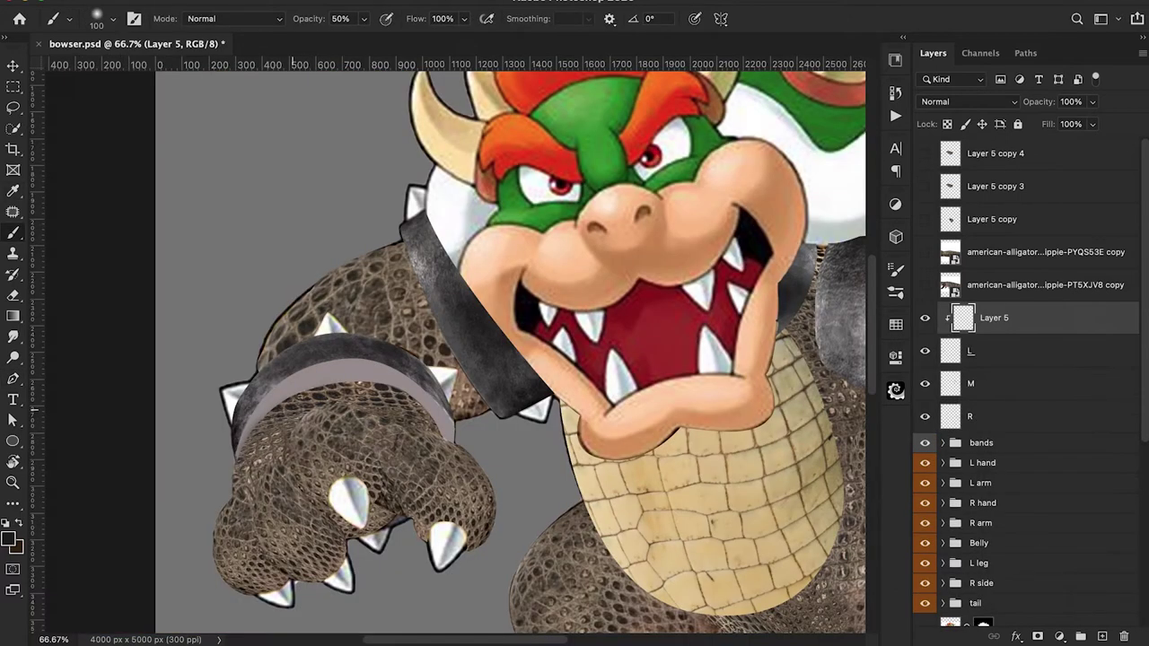
Step: Shade the inner trim of the left wristband on clipped Layer 5 with a soft dark brush at 50% and 30% opacity
{"action": "mouse_move", "coordinate": [296, 406]}
{"action": "left_mouse_down"}
{"action": "mouse_move", "coordinate": [354, 385]}
{"action": "mouse_move", "coordinate": [409, 403]}
{"action": "mouse_move", "coordinate": [440, 435]}
{"action": "mouse_move", "coordinate": [368, 393]}
{"action": "mouse_move", "coordinate": [323, 386]}
{"action": "mouse_move", "coordinate": [265, 422]}
{"action": "left_mouse_up"}
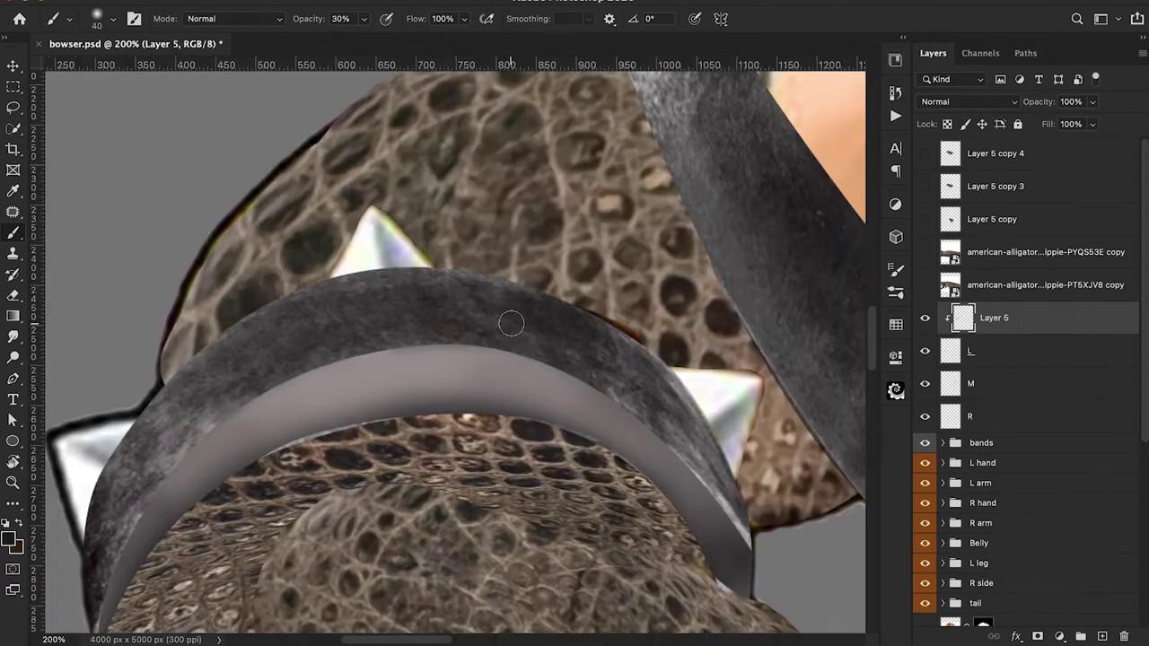
{"action": "mouse_move", "coordinate": [522, 339]}
{"action": "left_mouse_down"}
{"action": "mouse_move", "coordinate": [429, 334]}
{"action": "mouse_move", "coordinate": [347, 355]}
{"action": "mouse_move", "coordinate": [403, 336]}
{"action": "mouse_move", "coordinate": [359, 341]}
{"action": "mouse_move", "coordinate": [202, 410]}
{"action": "left_mouse_up"}
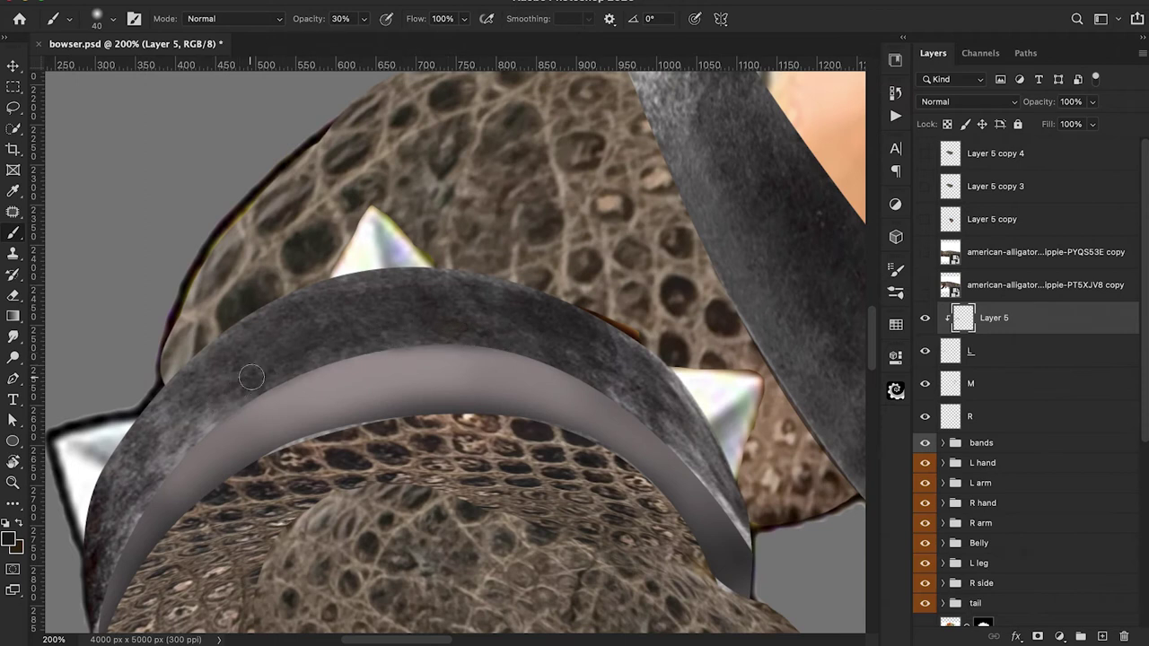
{"action": "left_click_drag", "start_coordinate": [327, 356], "coordinate": [273, 373]}
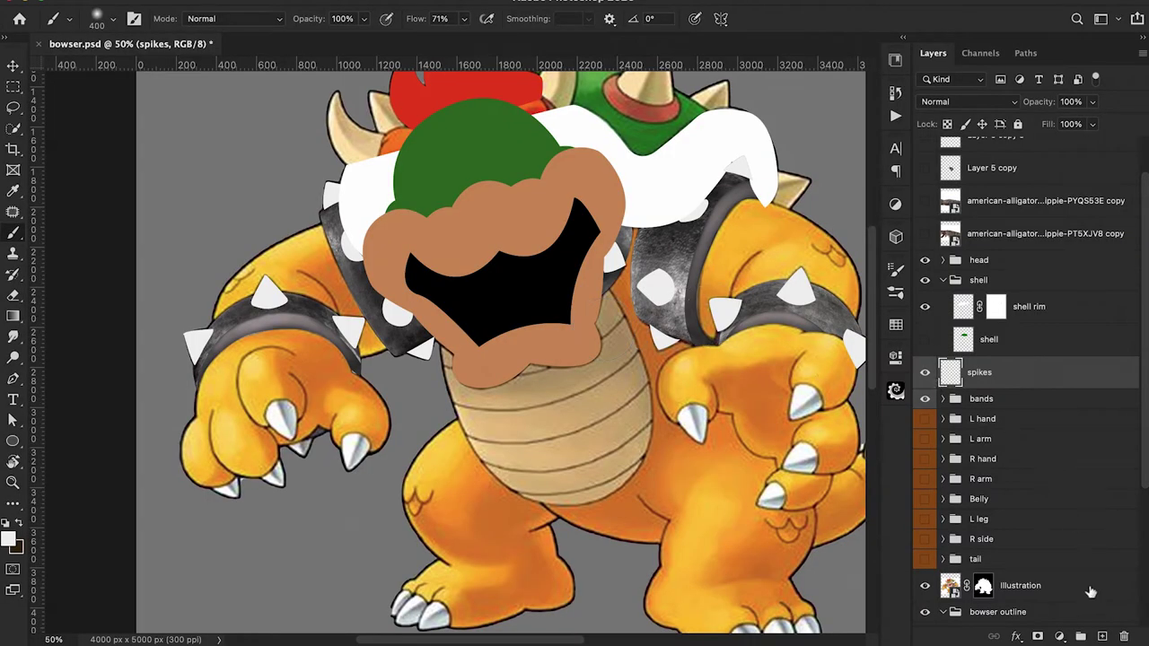
Step: Add a new layer clipped to the spikes layer and set the foreground color to dark grey 4e4e4e
{"action": "left_click", "coordinate": [1102, 636]}
{"action": "left_click", "coordinate": [948, 388], "text": "alt"}
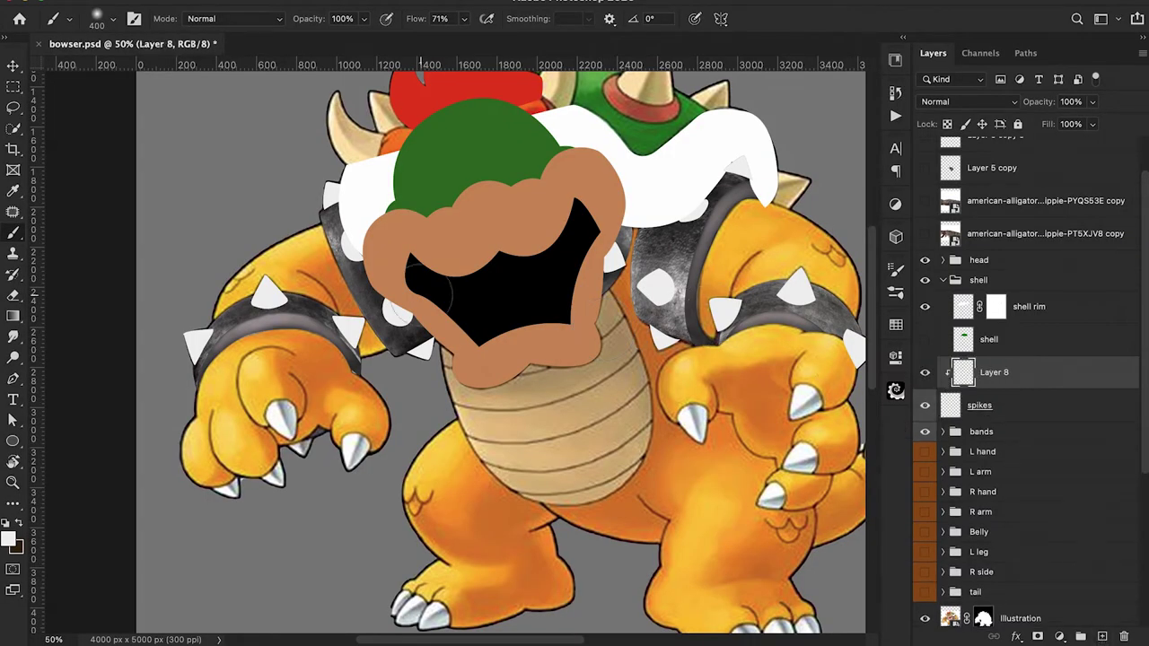
{"action": "left_click", "coordinate": [12, 540]}
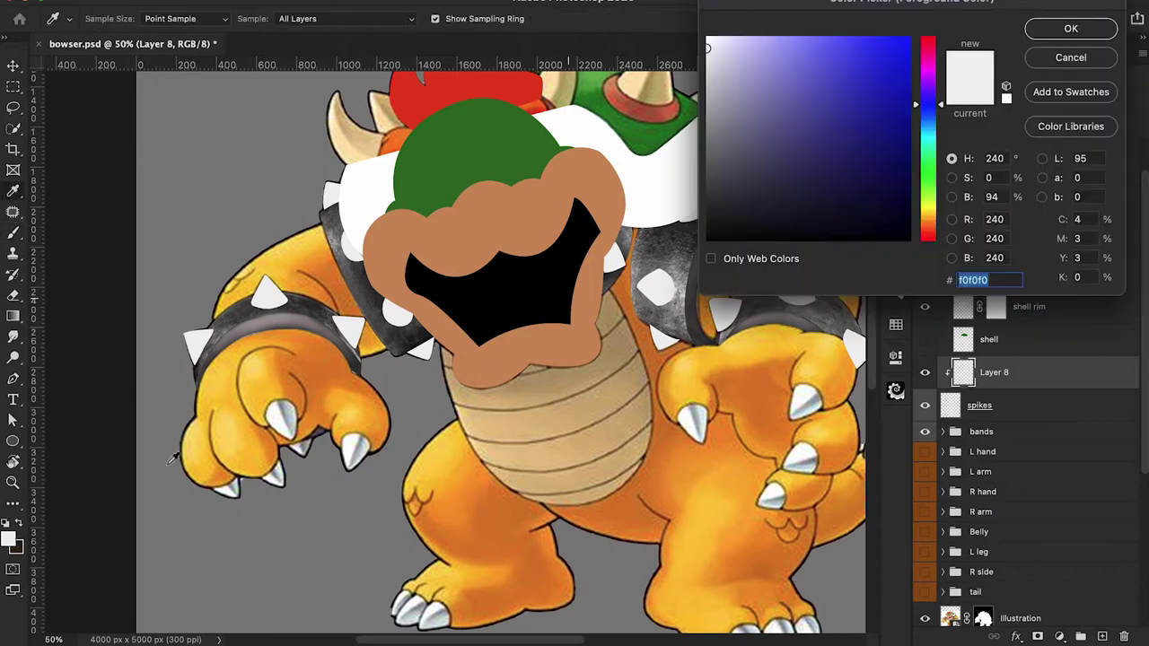
{"action": "left_click_drag", "start_coordinate": [707, 164], "coordinate": [673, 177]}
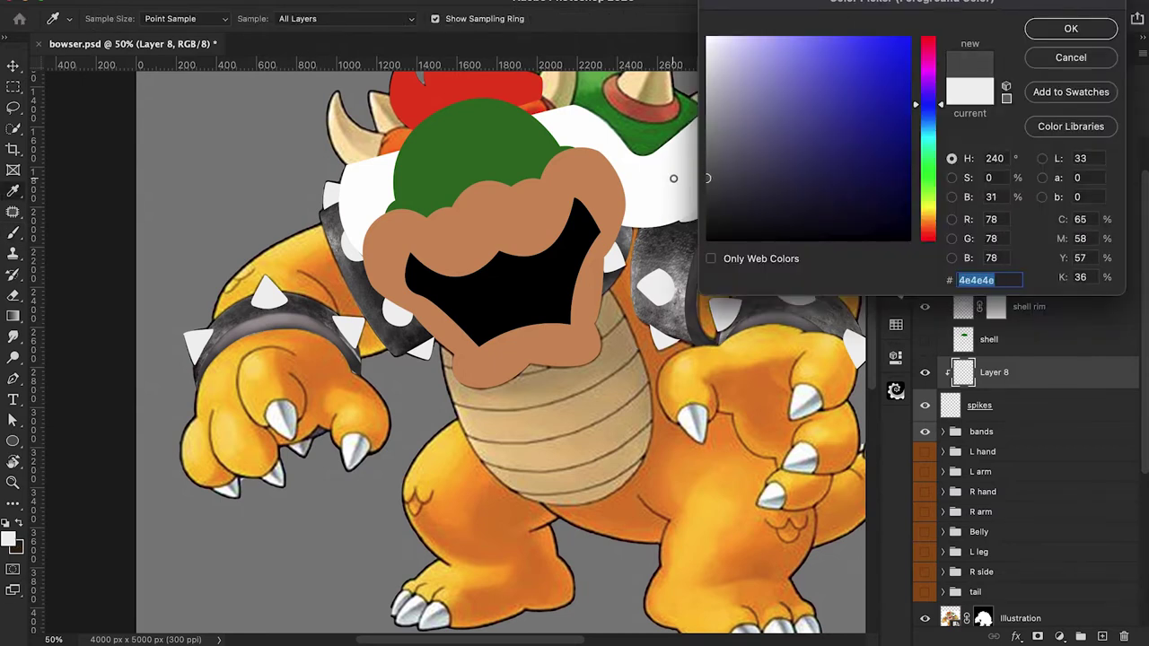
{"action": "left_click", "coordinate": [1071, 29]}
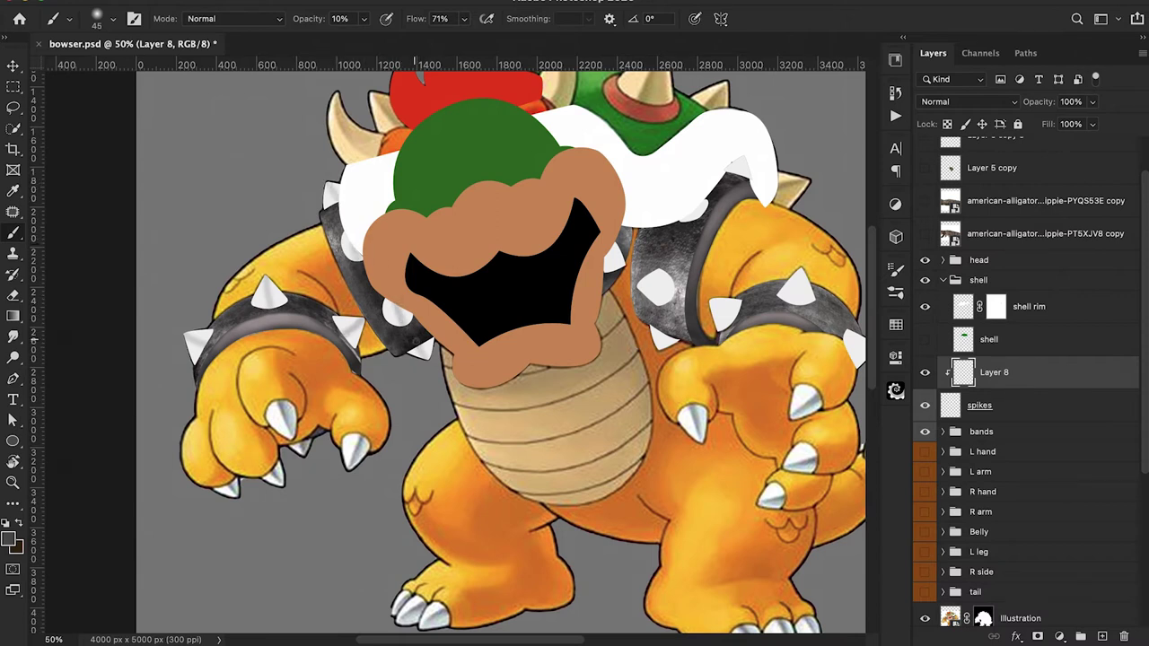
Step: Compare the spike shading by toggling Layer 8, and brush soft grey shading onto the right upper armband's front spike at 10% opacity
{"action": "left_click", "coordinate": [926, 373]}
{"action": "left_click", "coordinate": [925, 373]}
{"action": "left_click_drag", "start_coordinate": [640, 285], "coordinate": [671, 285]}
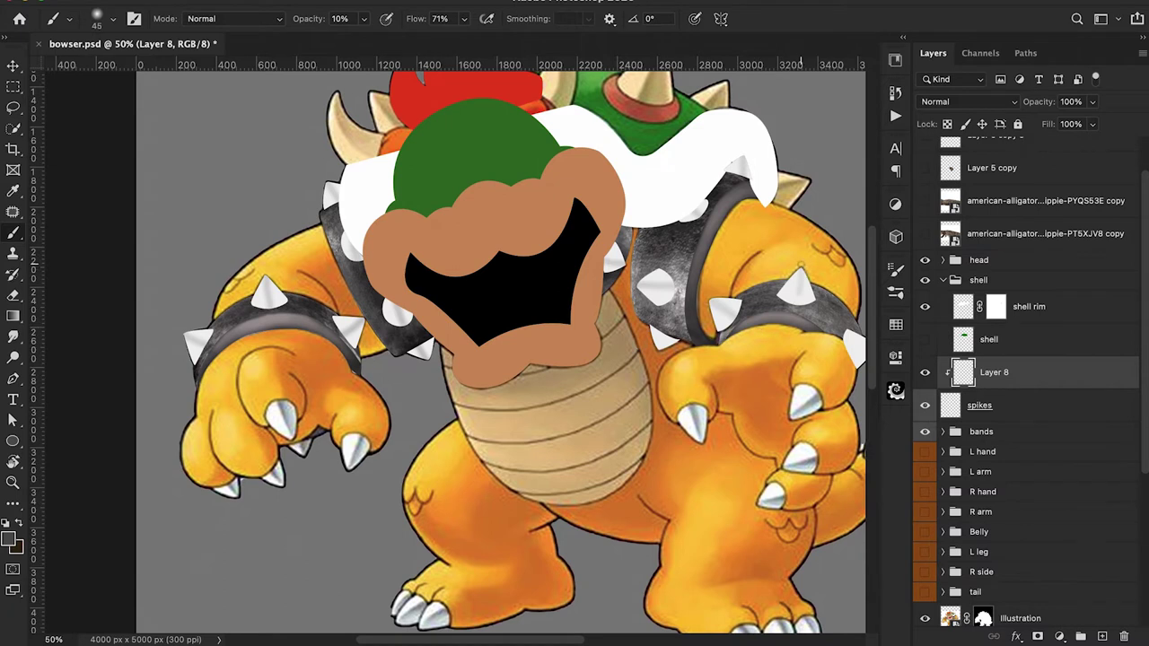
{"action": "scroll", "coordinate": [801, 278], "scroll_direction": "right", "scroll_amount": 2}
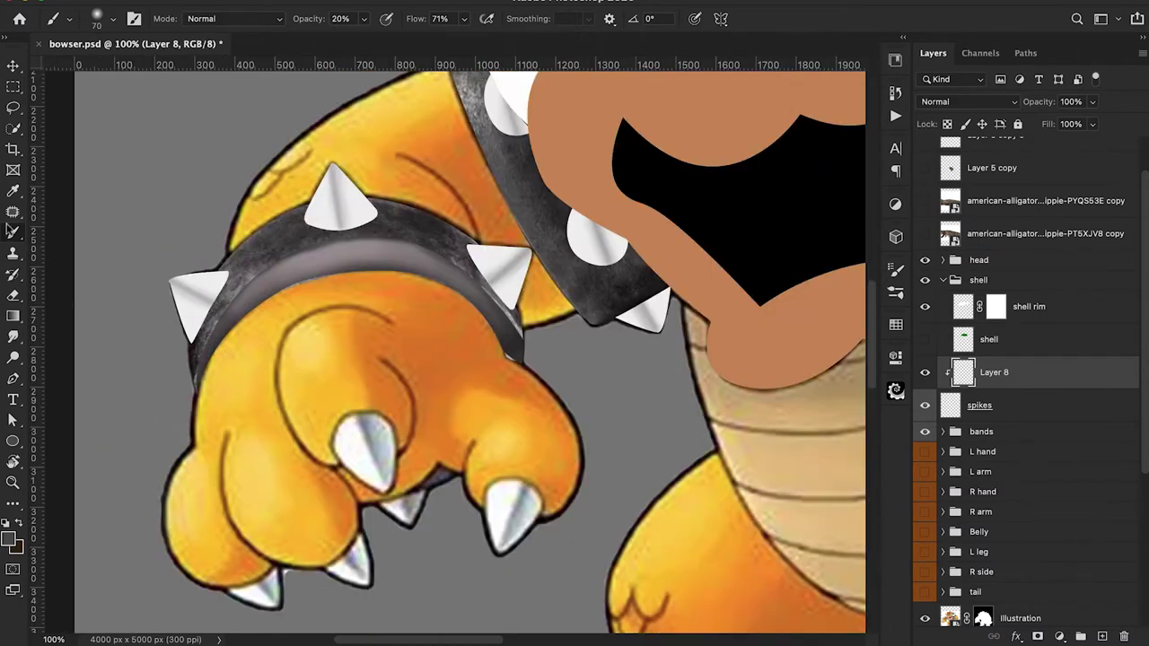
Step: Shade the three spikes on the left wristband with a soft grey brush at 10% and 30% opacity
{"action": "key", "text": "1"}
{"action": "key", "text": "["}
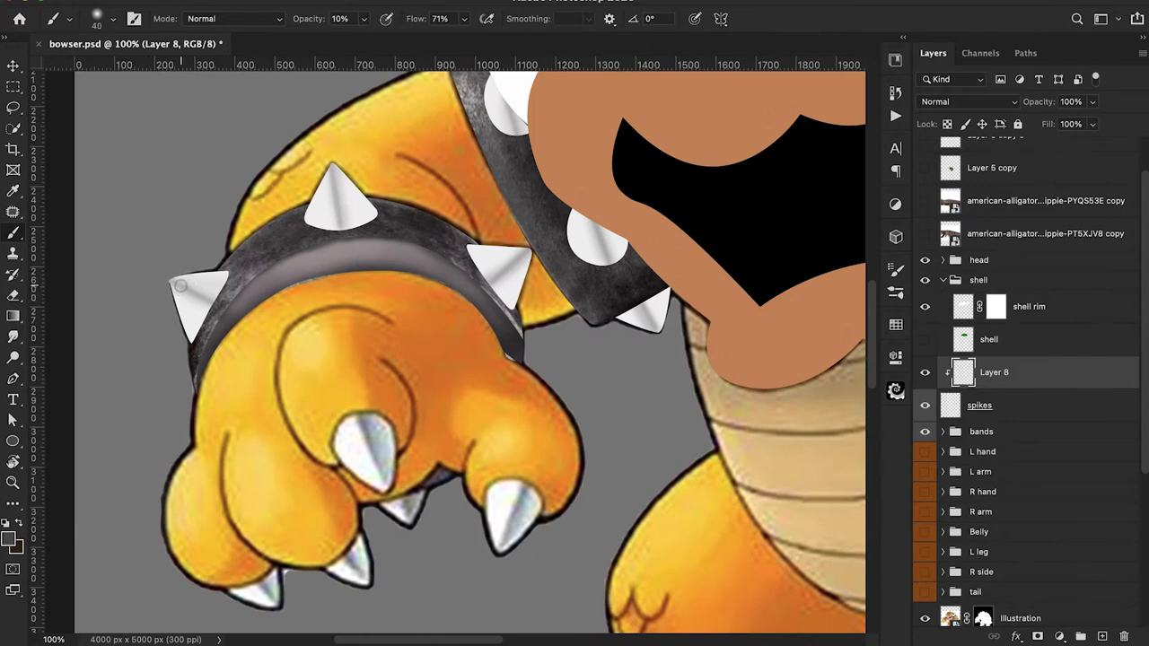
{"action": "left_click_drag", "start_coordinate": [175, 283], "coordinate": [215, 284]}
{"action": "scroll", "coordinate": [342, 224], "scroll_direction": "right", "scroll_amount": 5}
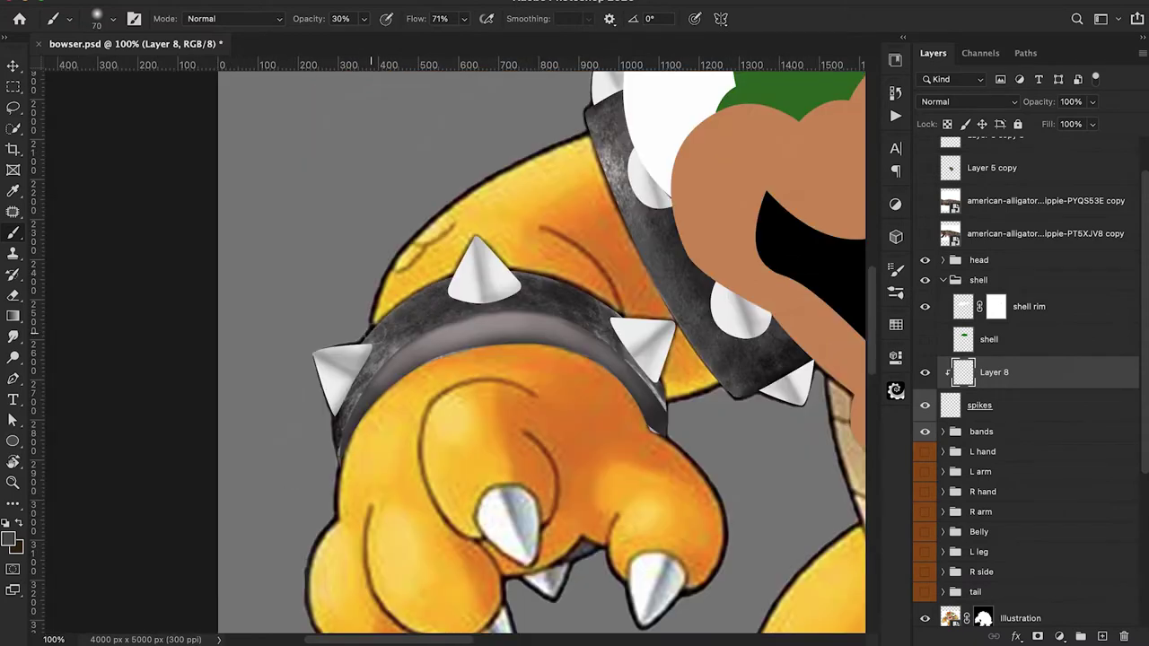
{"action": "mouse_move", "coordinate": [430, 294]}
{"action": "left_mouse_down"}
{"action": "mouse_move", "coordinate": [538, 282]}
{"action": "mouse_move", "coordinate": [434, 292]}
{"action": "left_mouse_up"}
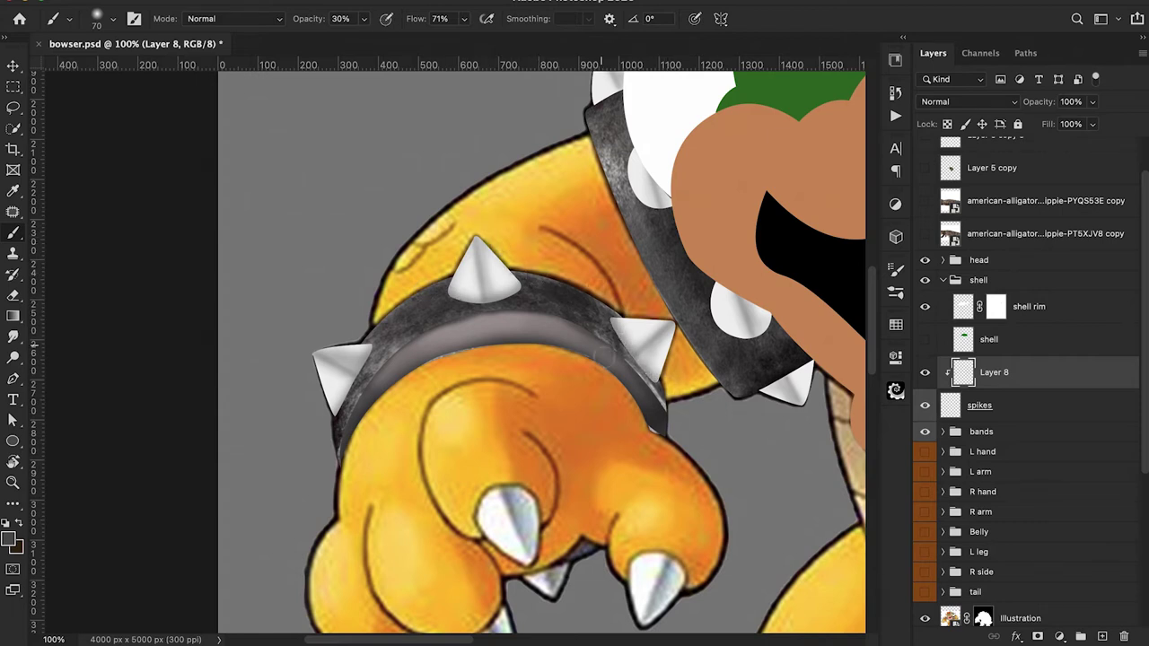
{"action": "left_click_drag", "start_coordinate": [653, 388], "coordinate": [614, 330]}
Step: Shade the spikes on the left upper armband with a 70 px soft grey brush at 30% opacity
{"action": "mouse_move", "coordinate": [766, 307]}
{"action": "left_mouse_down"}
{"action": "mouse_move", "coordinate": [748, 331]}
{"action": "mouse_move", "coordinate": [761, 330]}
{"action": "left_mouse_up"}
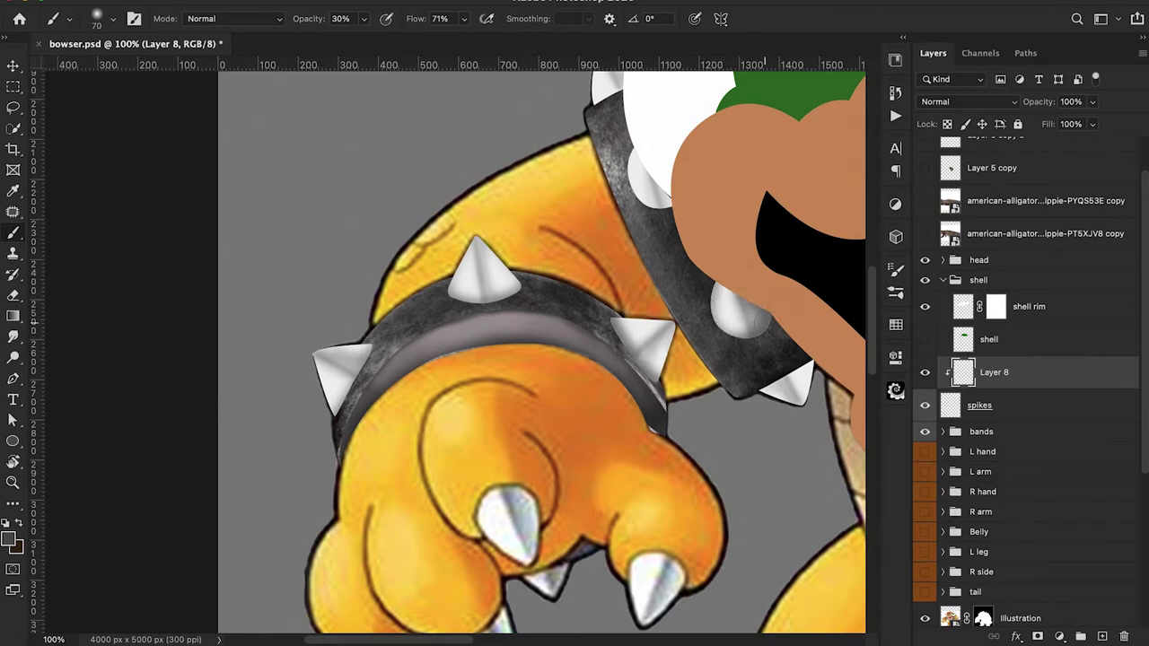
{"action": "left_click_drag", "start_coordinate": [714, 285], "coordinate": [725, 330]}
{"action": "left_click_drag", "start_coordinate": [660, 174], "coordinate": [702, 294]}
{"action": "left_click_drag", "start_coordinate": [670, 238], "coordinate": [703, 295]}
{"action": "left_click_drag", "start_coordinate": [628, 206], "coordinate": [657, 269]}
Step: Shade the spikes on the right upper armband and right wristband with a 70 px soft brush, using 10% to 30% opacity
{"action": "left_click_drag", "start_coordinate": [835, 359], "coordinate": [121, 431]}
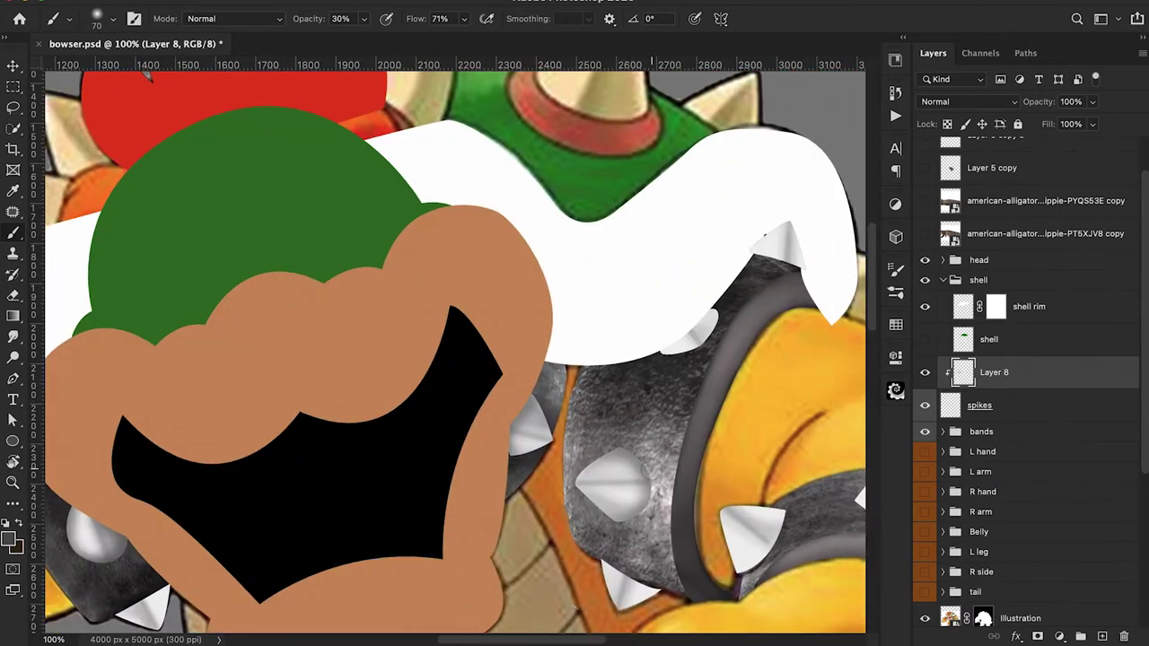
{"action": "scroll", "coordinate": [619, 476], "scroll_direction": "down", "scroll_amount": 3}
{"action": "scroll", "coordinate": [620, 476], "scroll_direction": "right", "scroll_amount": 2}
{"action": "scroll", "coordinate": [538, 431], "scroll_direction": "right", "scroll_amount": 2}
{"action": "scroll", "coordinate": [538, 431], "scroll_direction": "up", "scroll_amount": 1}
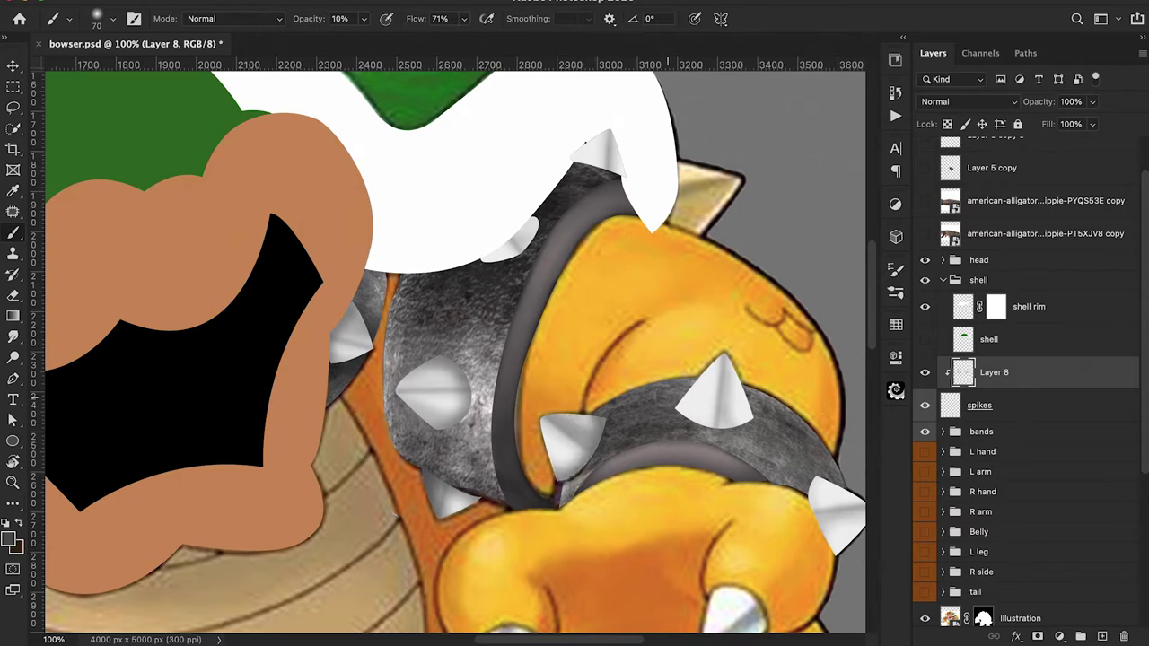
{"action": "key", "text": "2"}
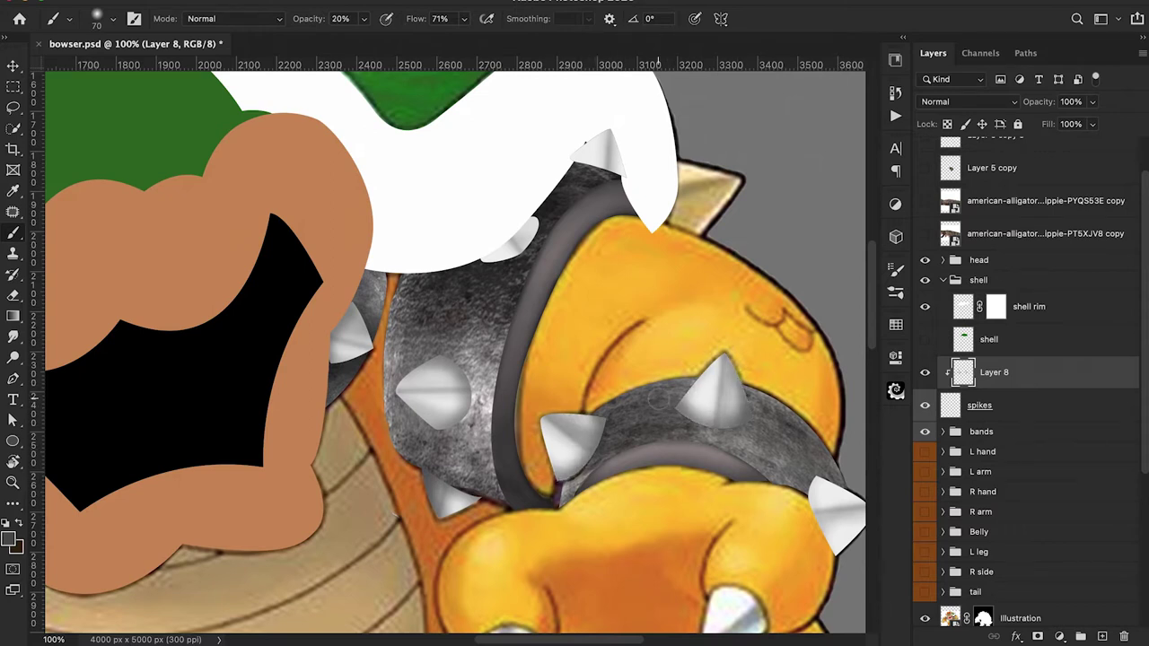
{"action": "scroll", "coordinate": [718, 413], "scroll_direction": "down", "scroll_amount": 1}
{"action": "scroll", "coordinate": [718, 413], "scroll_direction": "right", "scroll_amount": 2}
{"action": "mouse_move", "coordinate": [674, 487]}
{"action": "left_mouse_down"}
{"action": "mouse_move", "coordinate": [726, 455]}
{"action": "mouse_move", "coordinate": [674, 454]}
{"action": "mouse_move", "coordinate": [747, 454]}
{"action": "mouse_move", "coordinate": [641, 449]}
{"action": "left_mouse_up"}
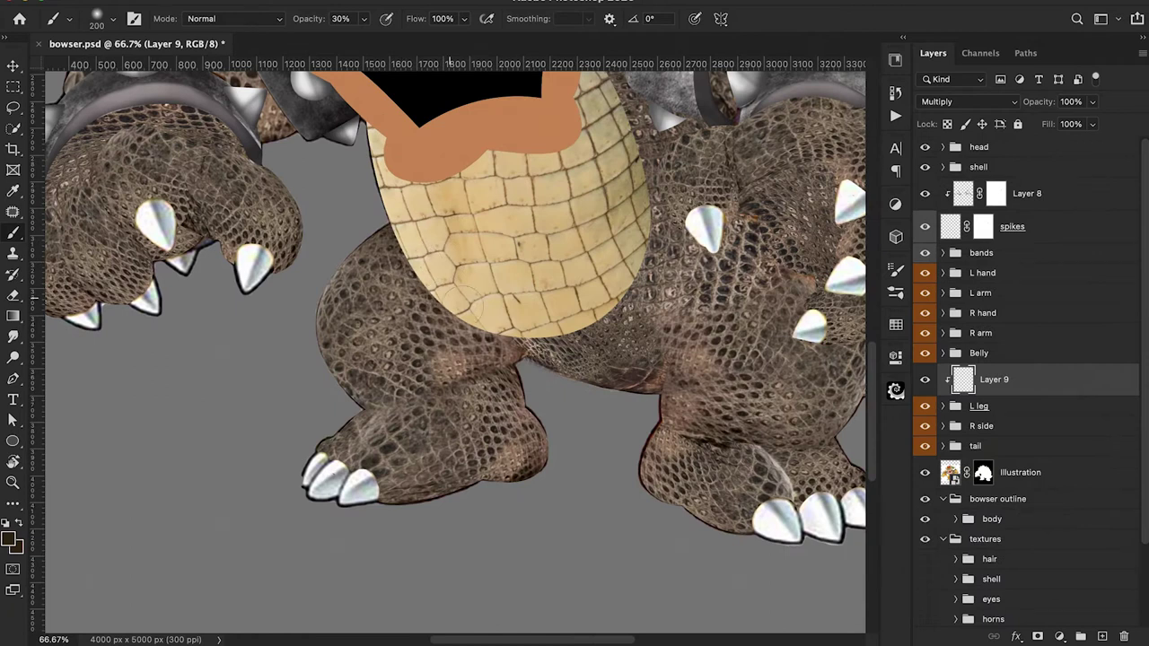
Step: Paint dark shadows on Layer 9 over the left leg's thigh and inner knee at 30% opacity, enlarging the brush to 600 px
{"action": "mouse_move", "coordinate": [378, 260]}
{"action": "left_mouse_down"}
{"action": "mouse_move", "coordinate": [494, 338]}
{"action": "mouse_move", "coordinate": [408, 258]}
{"action": "left_mouse_up"}
{"action": "mouse_move", "coordinate": [513, 381]}
{"action": "left_mouse_down"}
{"action": "mouse_move", "coordinate": [489, 394]}
{"action": "mouse_move", "coordinate": [544, 434]}
{"action": "mouse_move", "coordinate": [538, 470]}
{"action": "mouse_move", "coordinate": [420, 513]}
{"action": "left_mouse_up"}
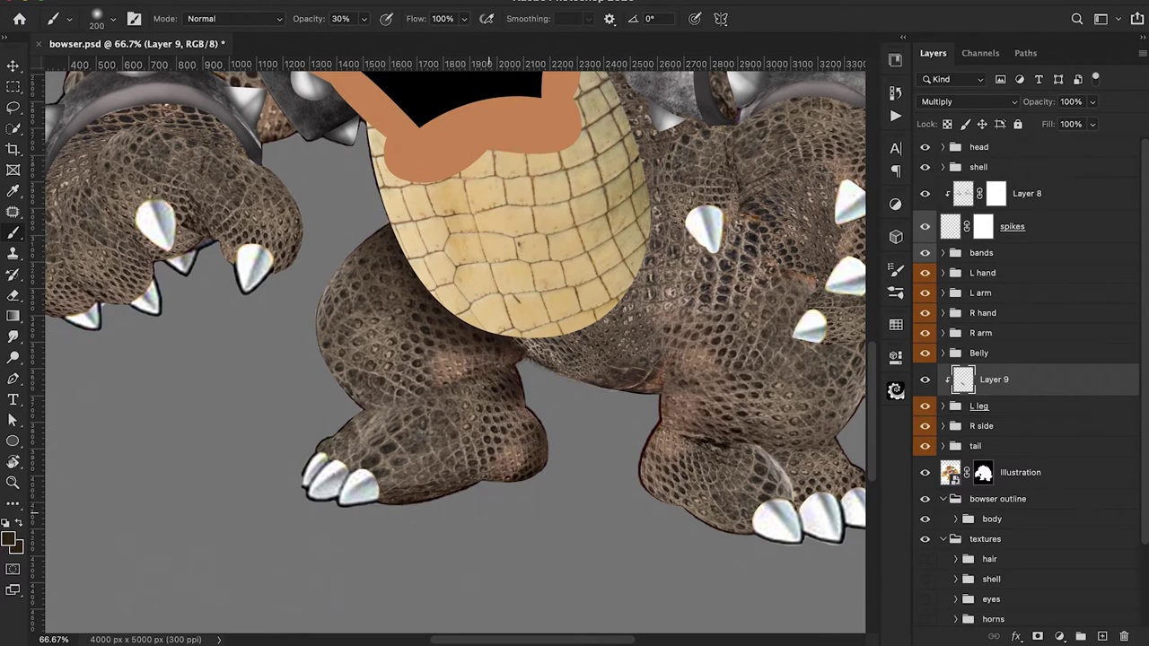
{"action": "key", "text": "bracketleft"}
{"action": "key", "text": "bracketleft"}
{"action": "key", "text": "bracketleft"}
{"action": "key", "text": "bracketleft"}
{"action": "key", "text": "bracketleft"}
{"action": "key", "text": "bracketleft"}
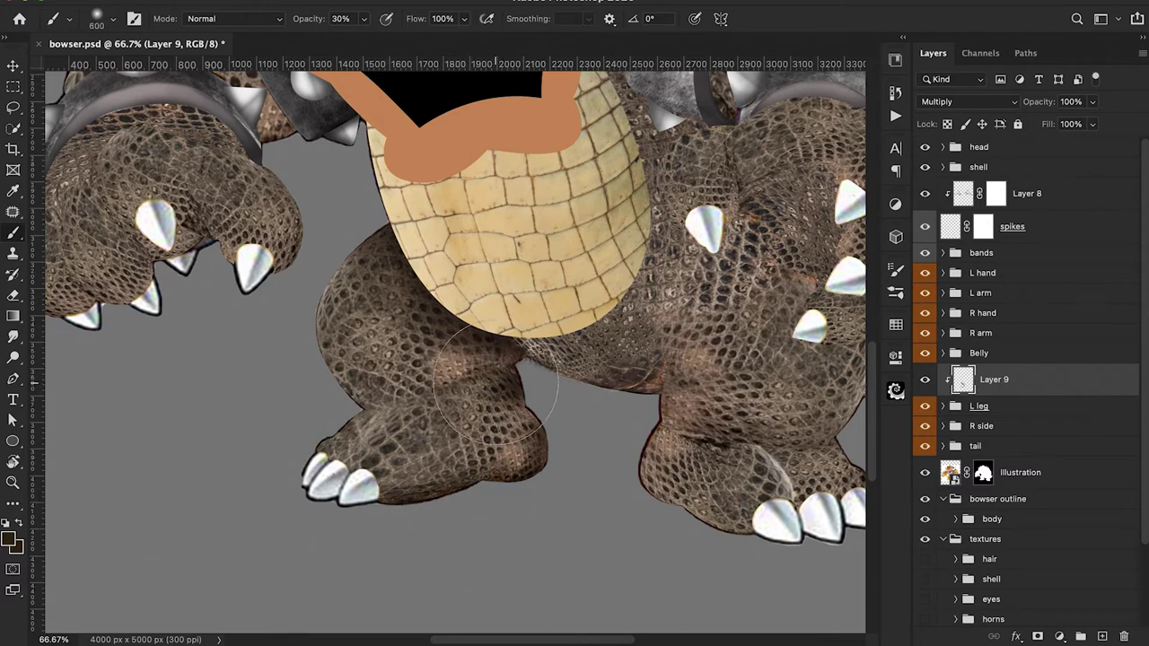
{"action": "left_click_drag", "start_coordinate": [519, 365], "coordinate": [451, 385]}
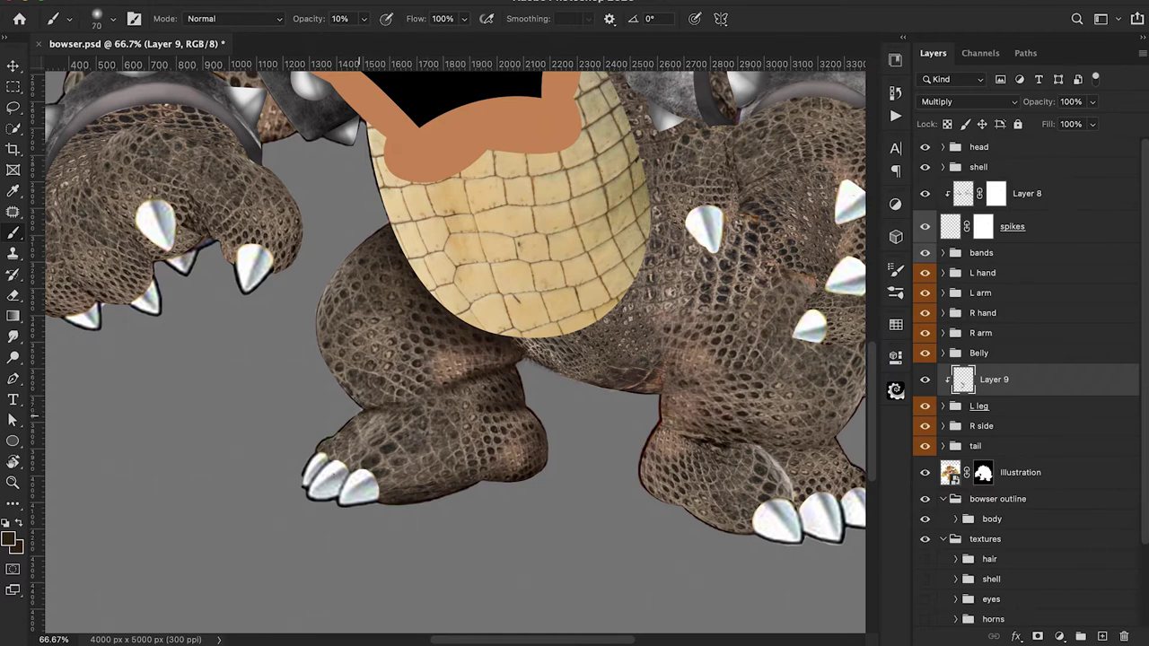
Step: Darken the crease between the left calf and foot at 10% opacity, enlarging the soft brush from 70 to 200 px
{"action": "mouse_move", "coordinate": [399, 417]}
{"action": "left_mouse_down"}
{"action": "mouse_move", "coordinate": [377, 418]}
{"action": "mouse_move", "coordinate": [389, 406]}
{"action": "left_mouse_up"}
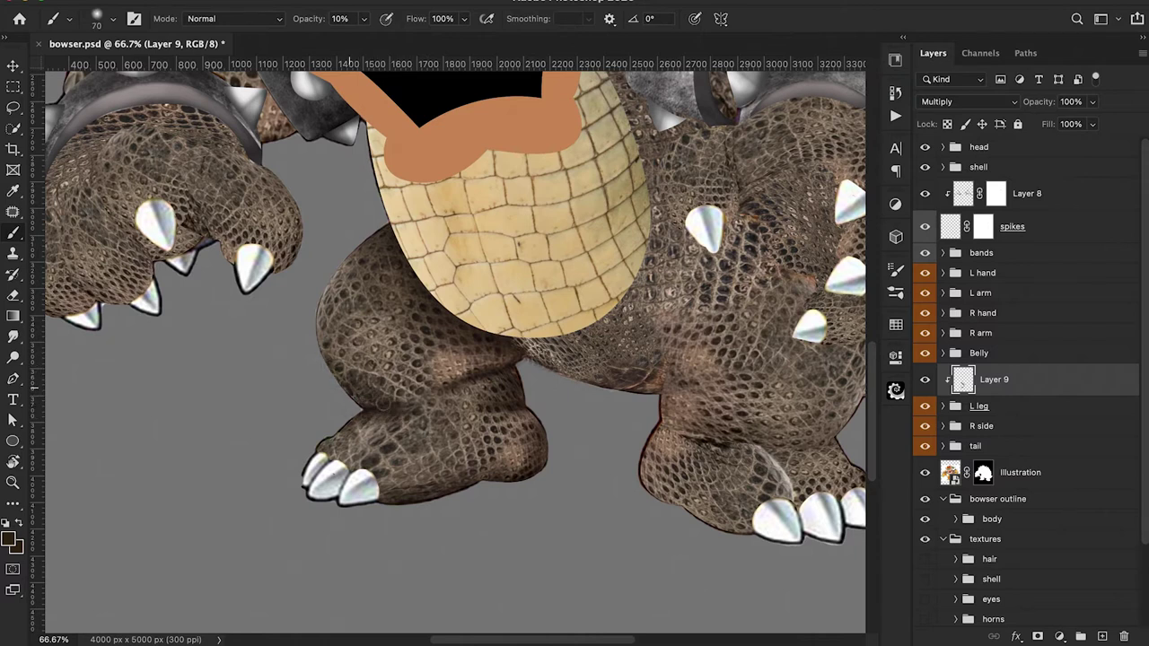
{"action": "key", "text": "bracketright"}
{"action": "key", "text": "bracketright"}
{"action": "key", "text": "bracketright"}
{"action": "key", "text": "bracketright"}
{"action": "key", "text": "bracketright"}
{"action": "left_click_drag", "start_coordinate": [401, 381], "coordinate": [390, 383]}
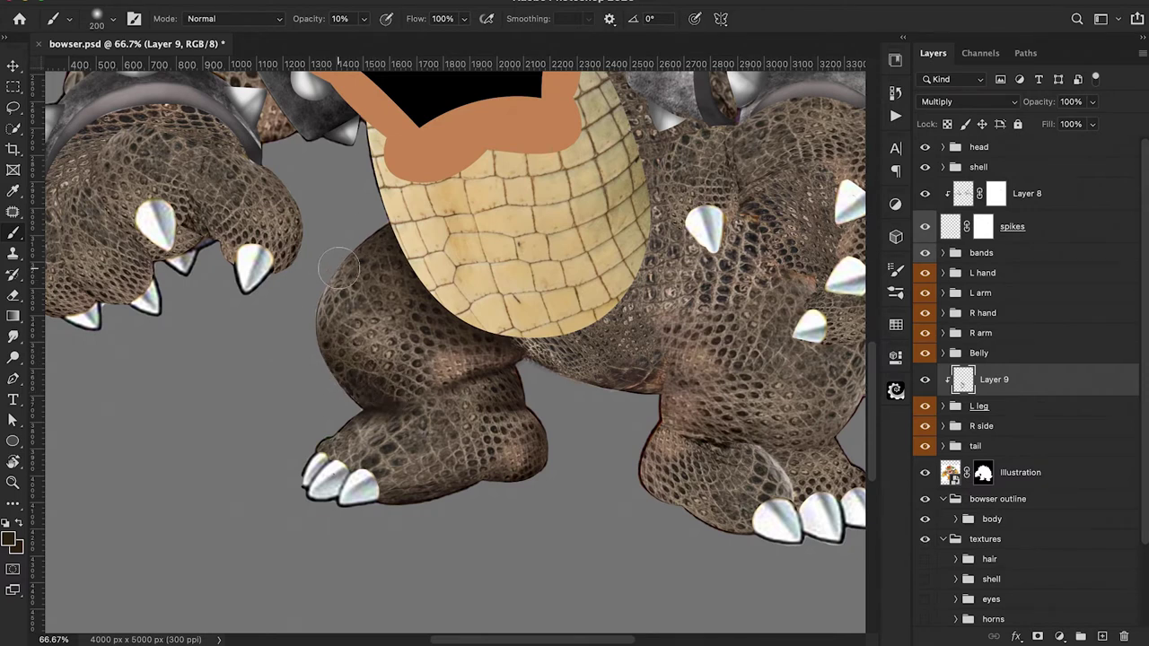
Step: Build up soft shadow across the left ankle and under the thigh with the 200 px brush at 10% opacity
{"action": "left_click_drag", "start_coordinate": [400, 427], "coordinate": [339, 425]}
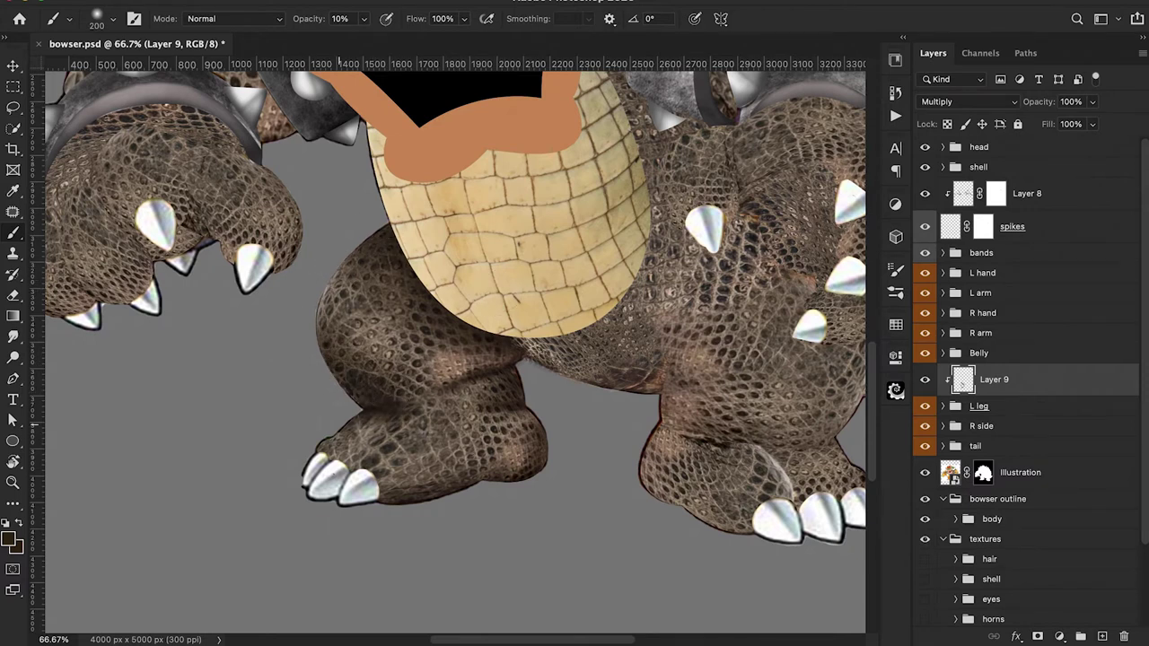
{"action": "left_click", "coordinate": [410, 419]}
{"action": "left_click", "coordinate": [368, 421]}
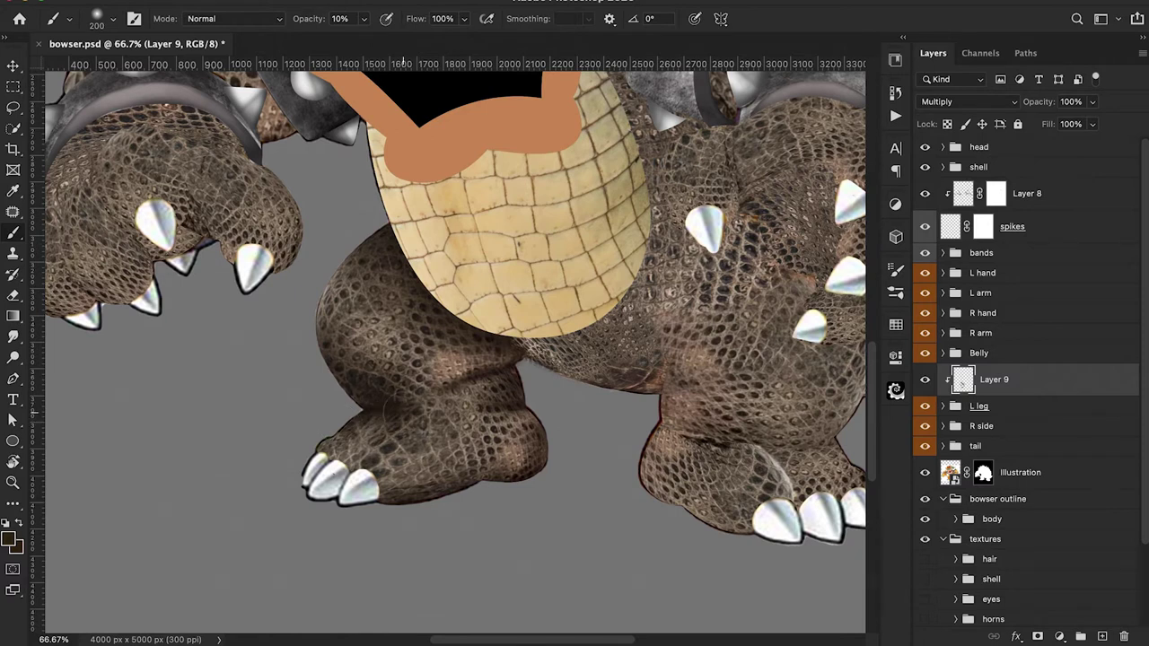
{"action": "left_click", "coordinate": [433, 413]}
{"action": "mouse_move", "coordinate": [488, 348]}
{"action": "left_mouse_down"}
{"action": "mouse_move", "coordinate": [498, 352]}
{"action": "mouse_move", "coordinate": [404, 342]}
{"action": "left_mouse_up"}
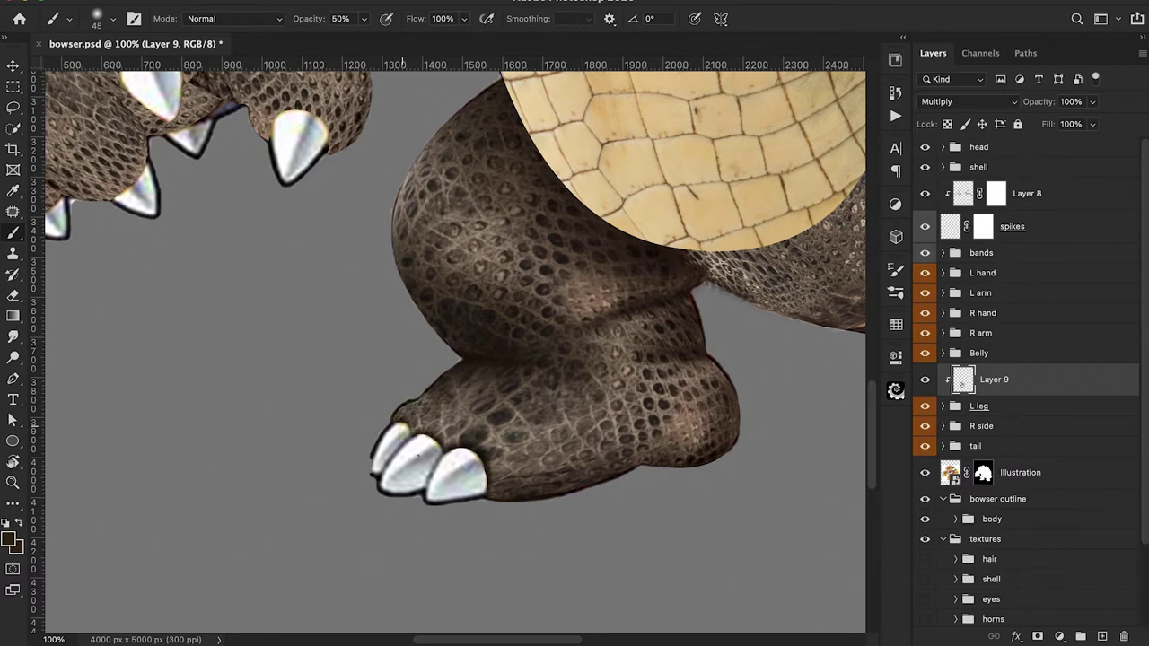
Step: Shade the left foot around and behind the toenails at 50% opacity, refining the toe creases with a 25 px brush at 10%
{"action": "left_click_drag", "start_coordinate": [408, 439], "coordinate": [440, 437]}
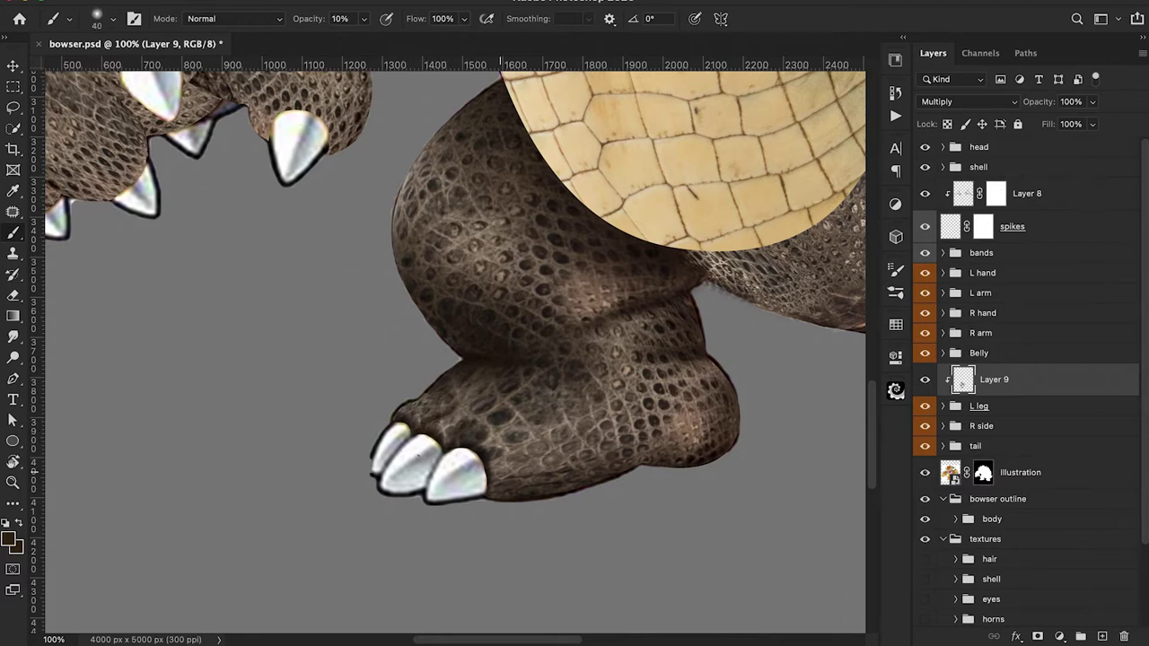
{"action": "key", "text": "bracketleft"}
{"action": "key", "text": "bracketleft"}
{"action": "key", "text": "super+plus"}
{"action": "key", "text": "super+plus"}
{"action": "scroll", "coordinate": [488, 424], "scroll_direction": "down", "scroll_amount": 5}
{"action": "scroll", "coordinate": [487, 424], "scroll_direction": "right", "scroll_amount": 1}
{"action": "key", "text": "bracketleft"}
{"action": "key", "text": "bracketleft"}
{"action": "key", "text": "bracketleft"}
{"action": "left_click_drag", "start_coordinate": [472, 325], "coordinate": [529, 391]}
{"action": "scroll", "coordinate": [458, 314], "scroll_direction": "down", "scroll_amount": 1}
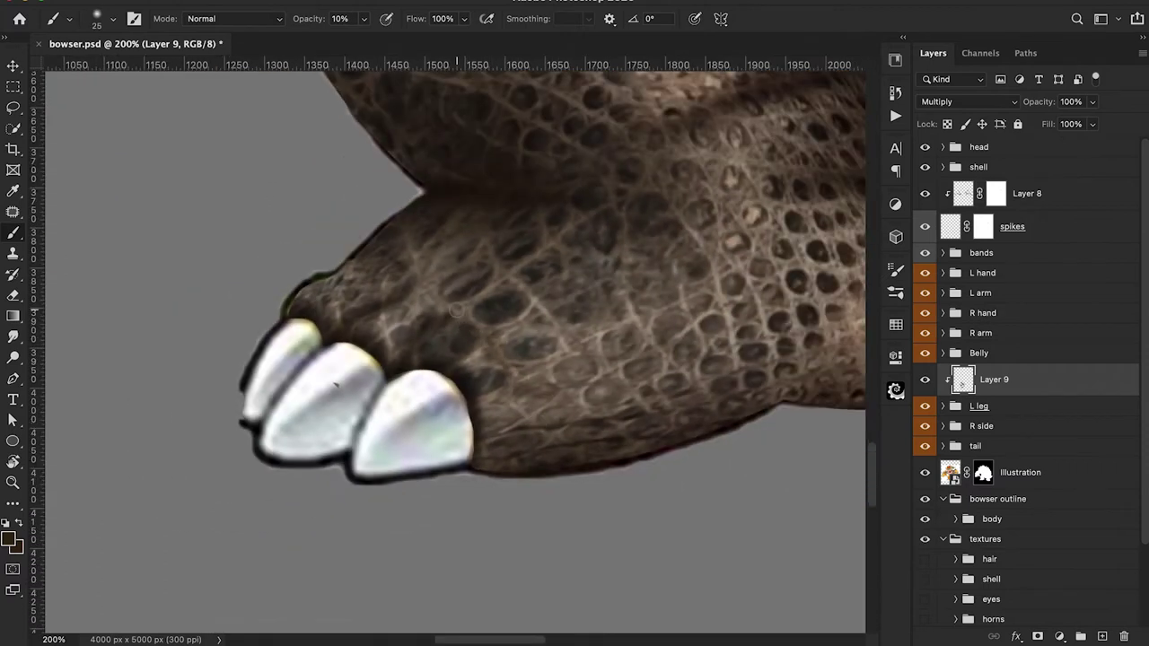
Step: Refine the toe creases on the left foot with the brush at 40% opacity and the Eraser at 30% opacity
{"action": "key", "text": "4"}
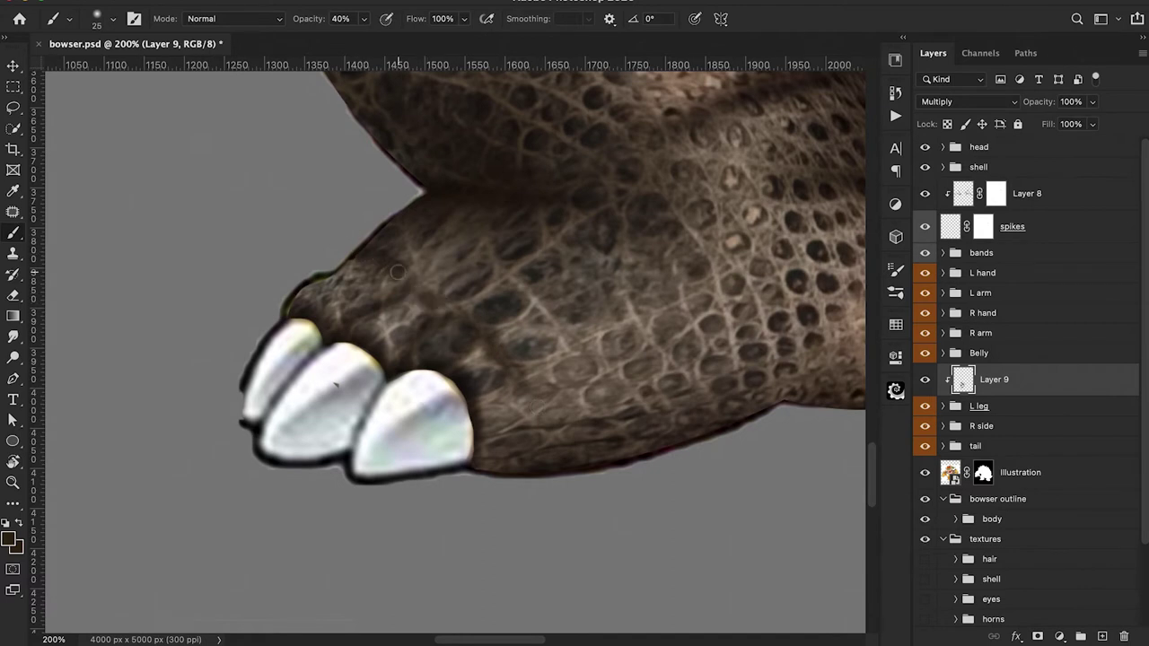
{"action": "scroll", "coordinate": [475, 341], "scroll_direction": "down", "scroll_amount": 1}
{"action": "scroll", "coordinate": [475, 341], "scroll_direction": "down", "scroll_amount": 1}
{"action": "scroll", "coordinate": [476, 341], "scroll_direction": "up", "scroll_amount": 2}
{"action": "key", "text": "e"}
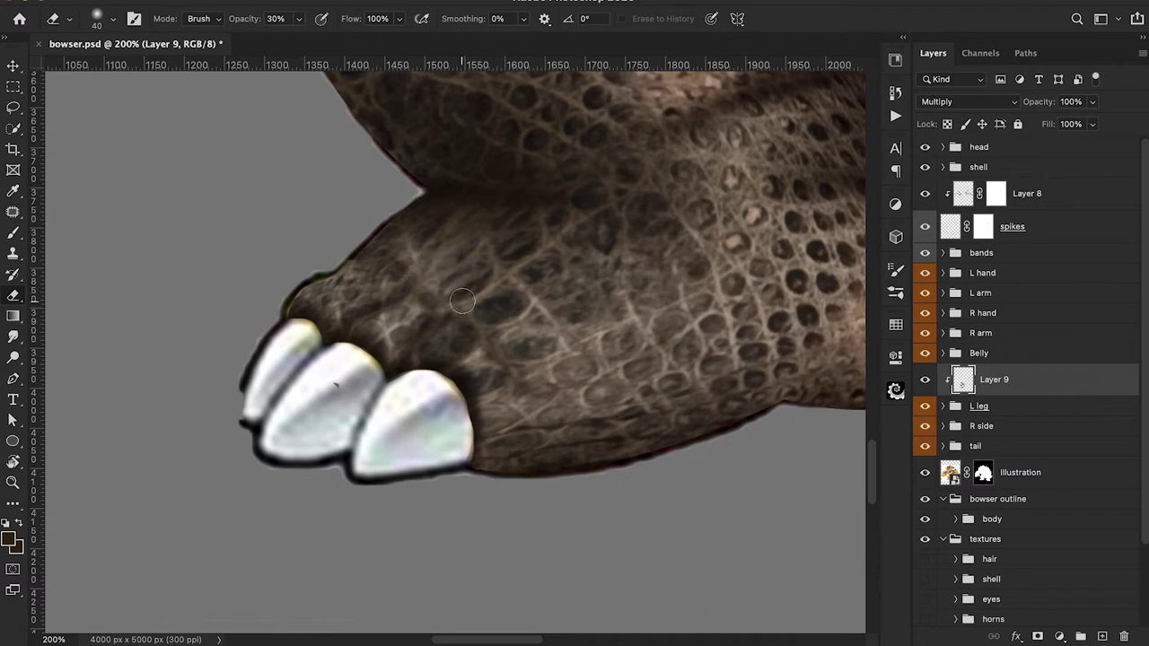
{"action": "key", "text": "b"}
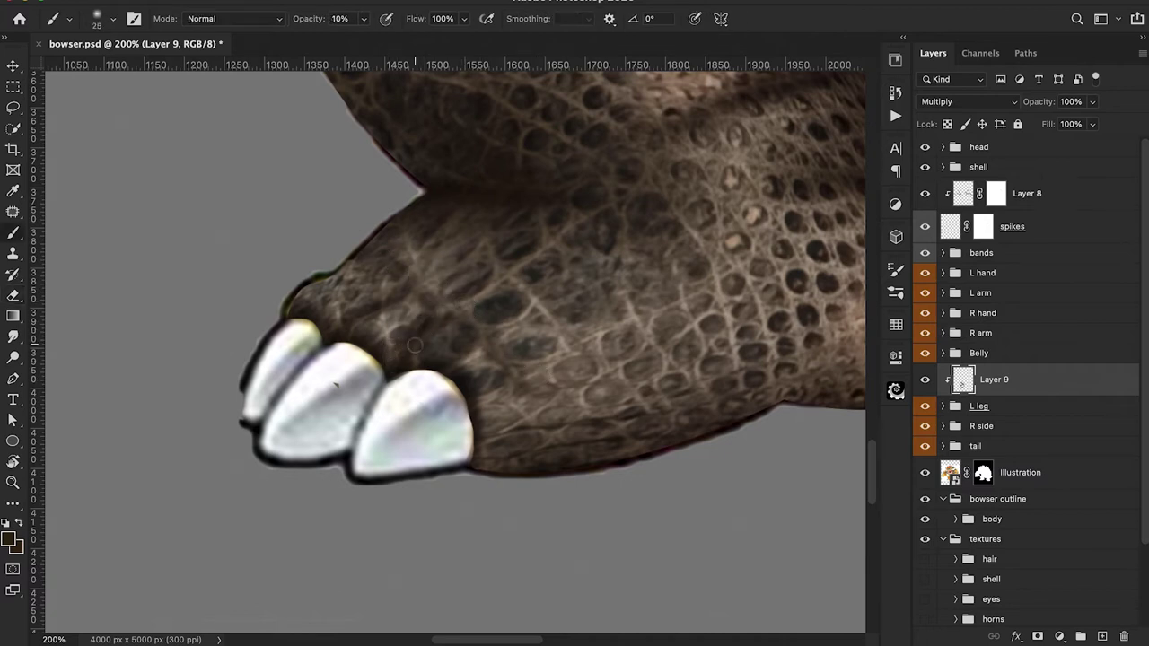
Step: Darken the sole edge of the left foot from the toenails to the heel with a 90 px soft brush at 30% opacity
{"action": "key", "text": "bracketright"}
{"action": "key", "text": "bracketright"}
{"action": "key", "text": "bracketright"}
{"action": "key", "text": "bracketright"}
{"action": "key", "text": "bracketright"}
{"action": "key", "text": "bracketright"}
{"action": "key", "text": "bracketright"}
{"action": "key", "text": "bracketright"}
{"action": "key", "text": "bracketright"}
{"action": "key", "text": "2"}
{"action": "mouse_move", "coordinate": [509, 449]}
{"action": "left_mouse_down"}
{"action": "mouse_move", "coordinate": [531, 426]}
{"action": "mouse_move", "coordinate": [734, 367]}
{"action": "left_mouse_up"}
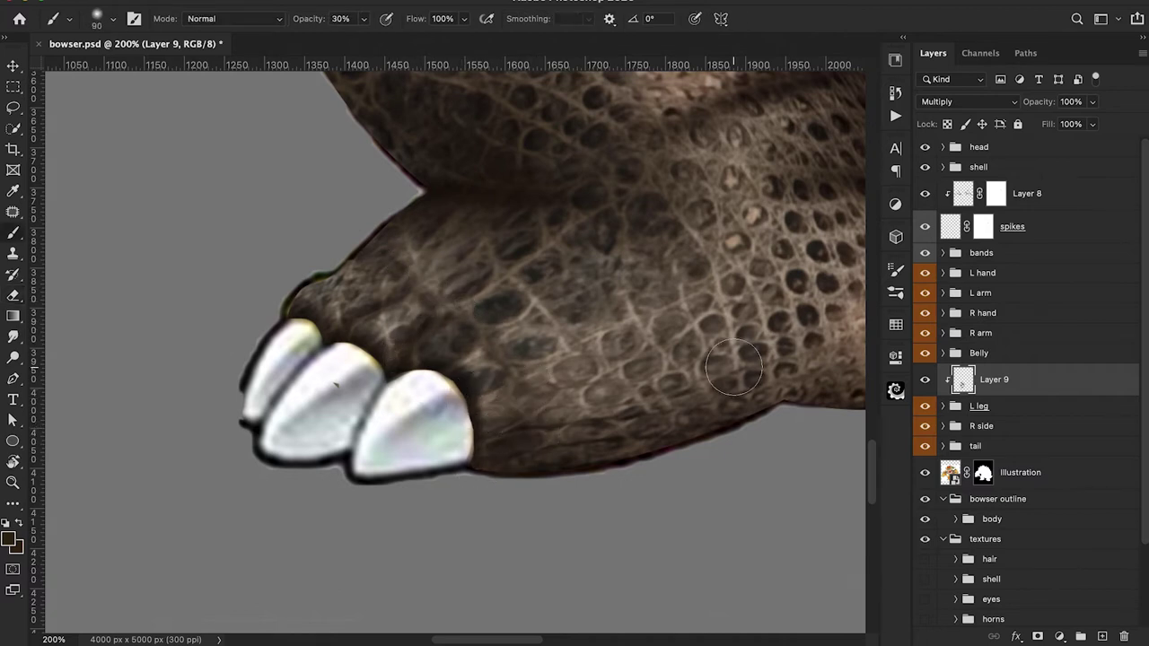
Step: Refine the shading on the left foot's sole and toe creases at 20% opacity, reducing the brush from 90 to 25 px
{"action": "scroll", "coordinate": [736, 359], "scroll_direction": "right", "scroll_amount": 3}
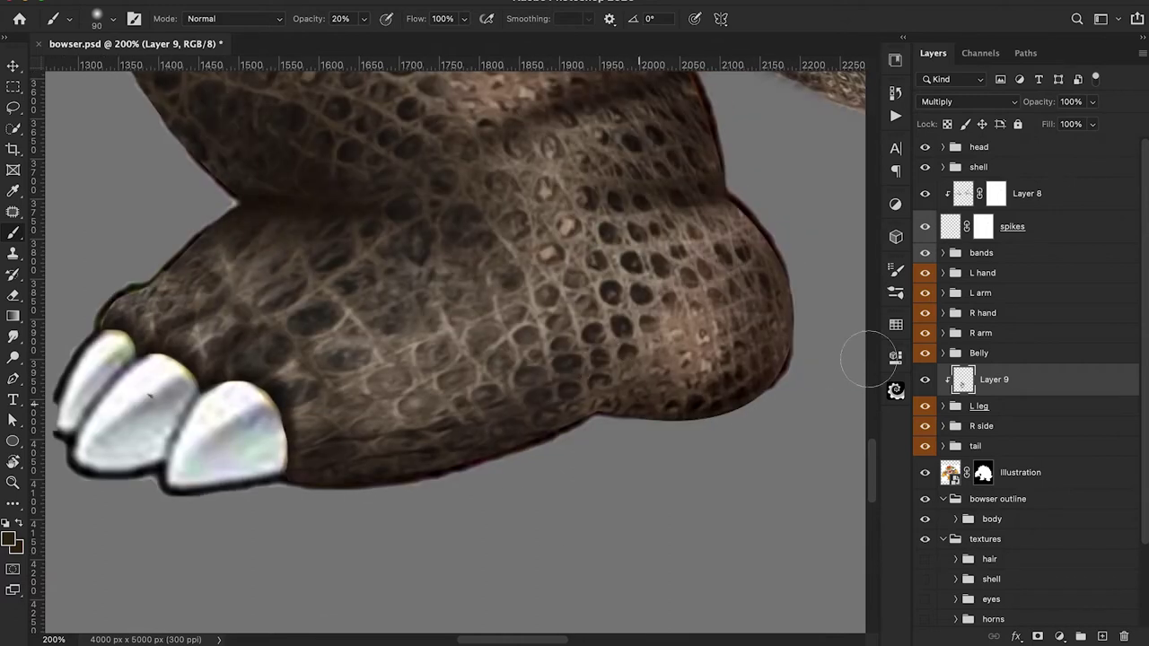
{"action": "scroll", "coordinate": [485, 421], "scroll_direction": "left", "scroll_amount": 3}
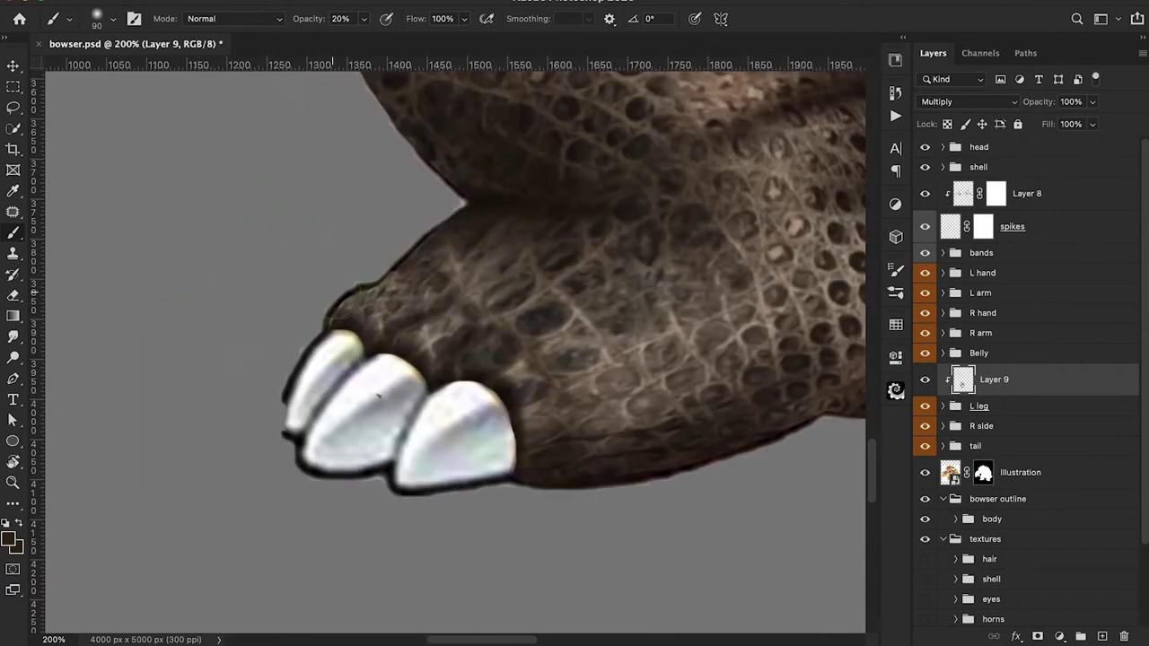
{"action": "key", "text": "bracketleft"}
{"action": "key", "text": "bracketleft"}
{"action": "key", "text": "bracketleft"}
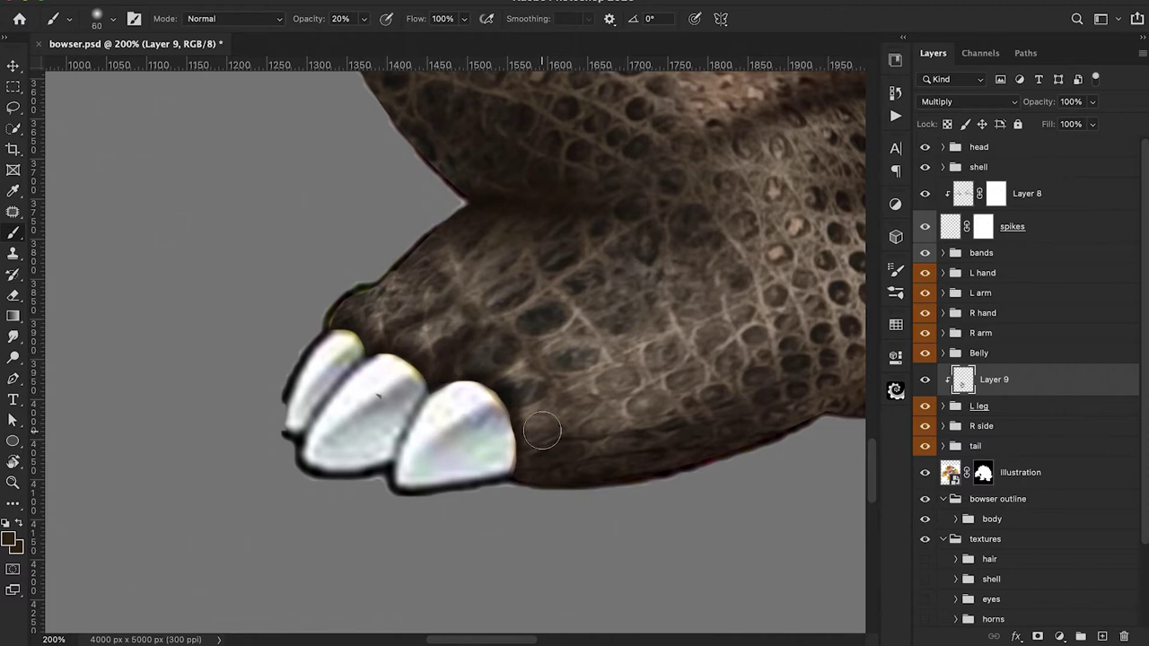
{"action": "key", "text": "bracketleft"}
{"action": "key", "text": "bracketleft"}
{"action": "key", "text": "bracketleft"}
{"action": "key", "text": "bracketleft"}
{"action": "key", "text": "bracketleft"}
{"action": "key", "text": "bracketleft"}
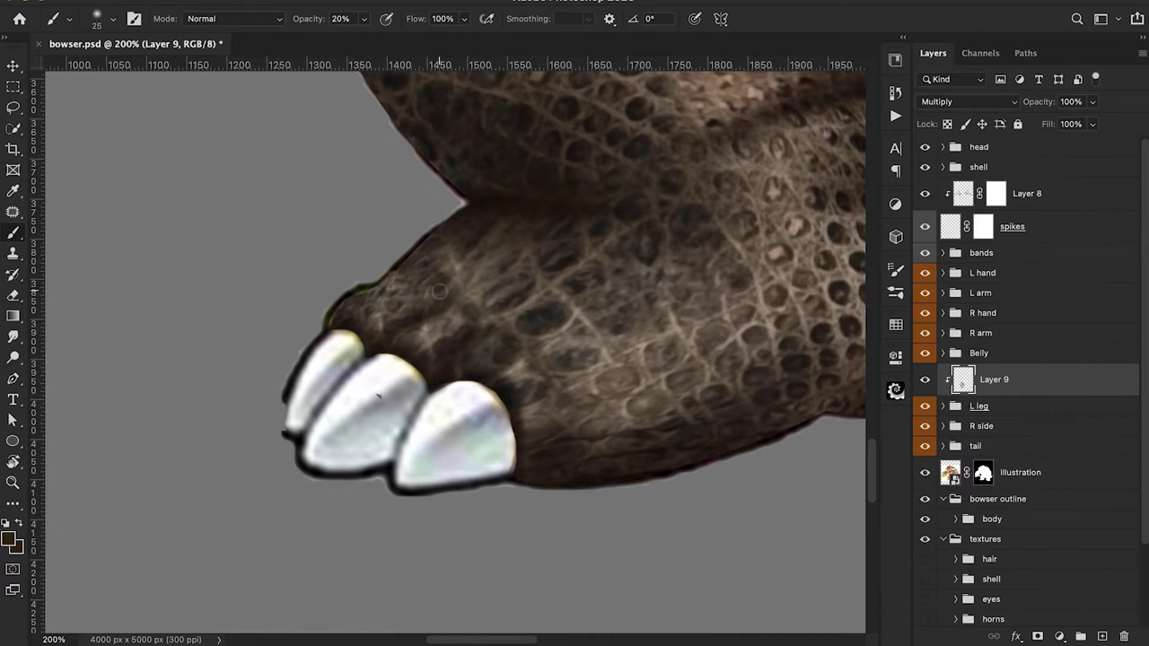
{"action": "key", "text": "bracketright"}
{"action": "key", "text": "bracketright"}
{"action": "key", "text": "bracketright"}
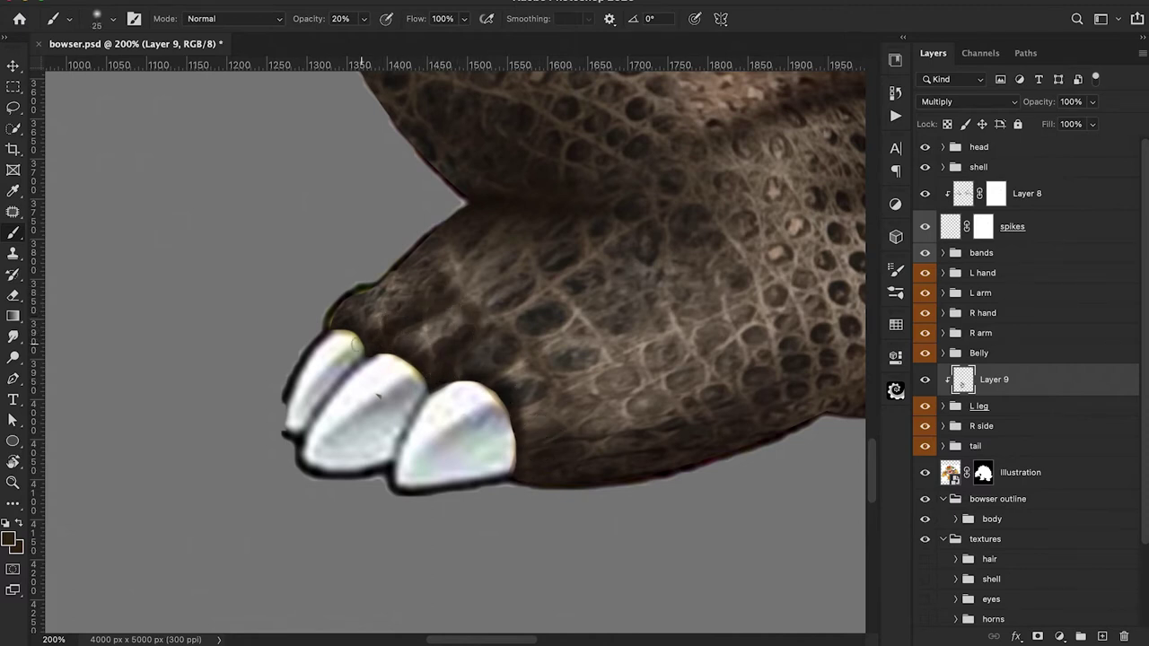
Step: Choose a lighter cream foreground color for the left leg's highlights and set the highlight layer to Overlay
{"action": "key", "text": "super+0"}
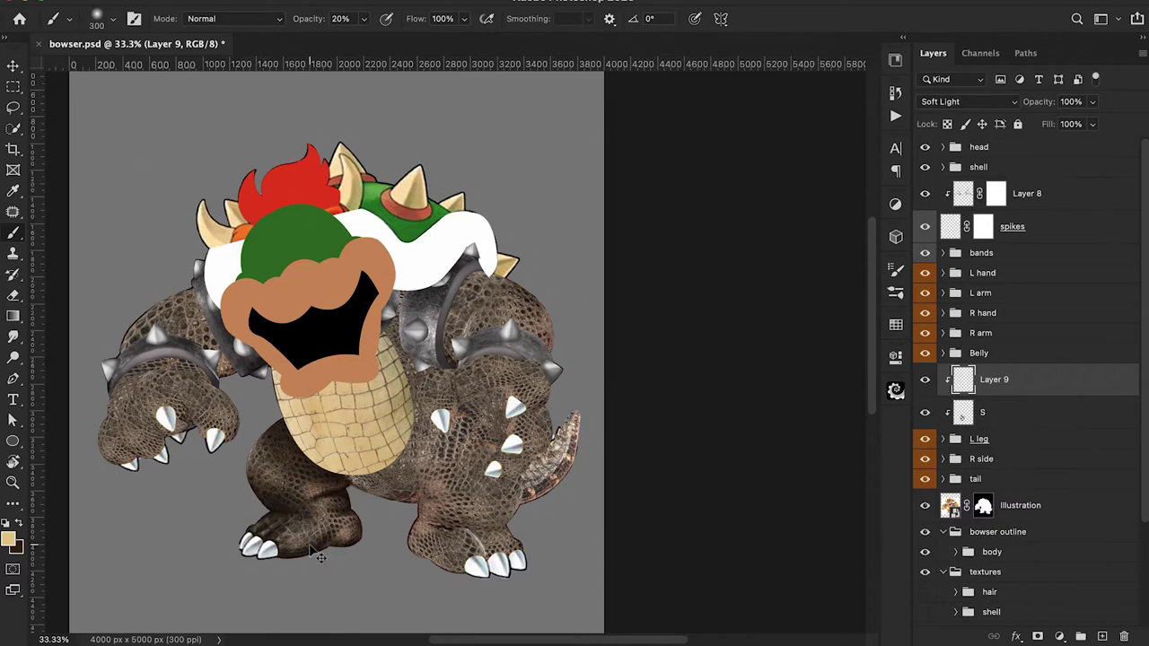
{"action": "key", "text": "super+z"}
{"action": "left_click", "coordinate": [9, 542]}
{"action": "mouse_move", "coordinate": [787, 51]}
{"action": "left_mouse_down"}
{"action": "mouse_move", "coordinate": [764, 46]}
{"action": "mouse_move", "coordinate": [765, 30]}
{"action": "left_mouse_up"}
{"action": "left_click", "coordinate": [1034, 32]}
{"action": "key", "text": "super+plus"}
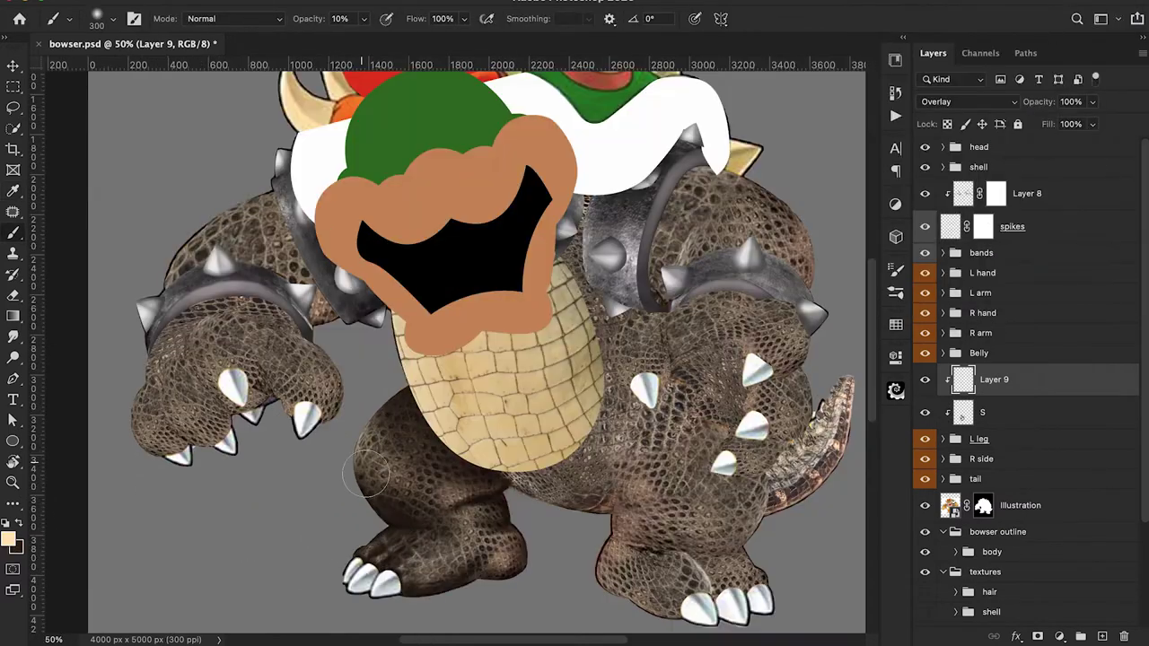
Step: Paint soft highlights over the left thigh, ankle and foot at 10% opacity, reducing the brush from 300 to 100 px
{"action": "key", "text": "bracketleft"}
{"action": "key", "text": "bracketleft"}
{"action": "key", "text": "bracketleft"}
{"action": "key", "text": "bracketleft"}
{"action": "key", "text": "bracketleft"}
{"action": "key", "text": "bracketleft"}
{"action": "key", "text": "bracketleft"}
{"action": "key", "text": "bracketleft"}
{"action": "key", "text": "bracketleft"}
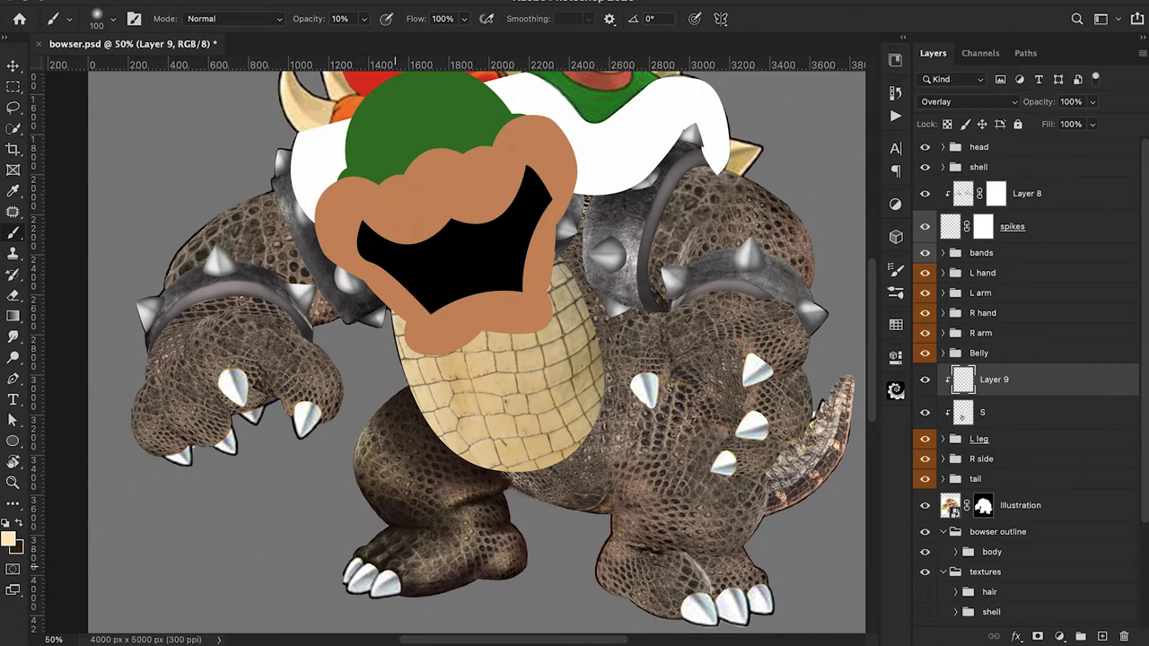
Step: Add fine highlights to the left foot and toes with a 20 px brush at 40% opacity
{"action": "key", "text": "super+plus"}
{"action": "key", "text": "super+plus"}
{"action": "scroll", "coordinate": [411, 467], "scroll_direction": "down", "scroll_amount": 8}
{"action": "scroll", "coordinate": [418, 465], "scroll_direction": "left", "scroll_amount": 3}
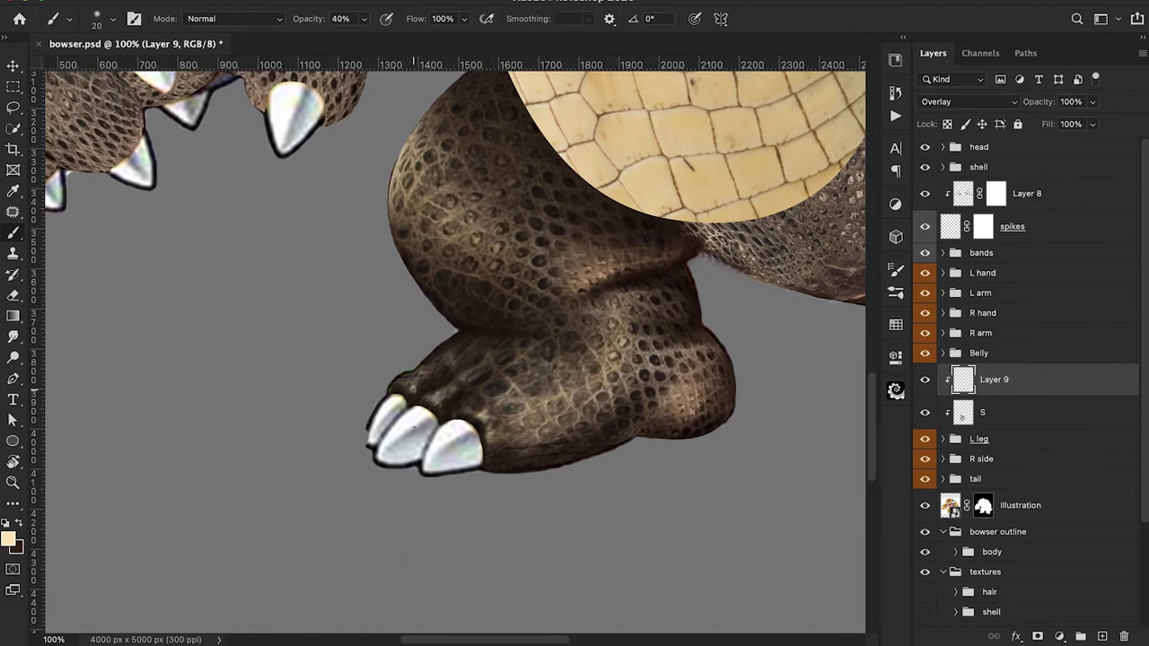
Step: Rename the left leg's highlight layer as H
{"action": "key", "text": "super+minus"}
{"action": "key", "text": "super+minus"}
{"action": "key", "text": "super+minus"}
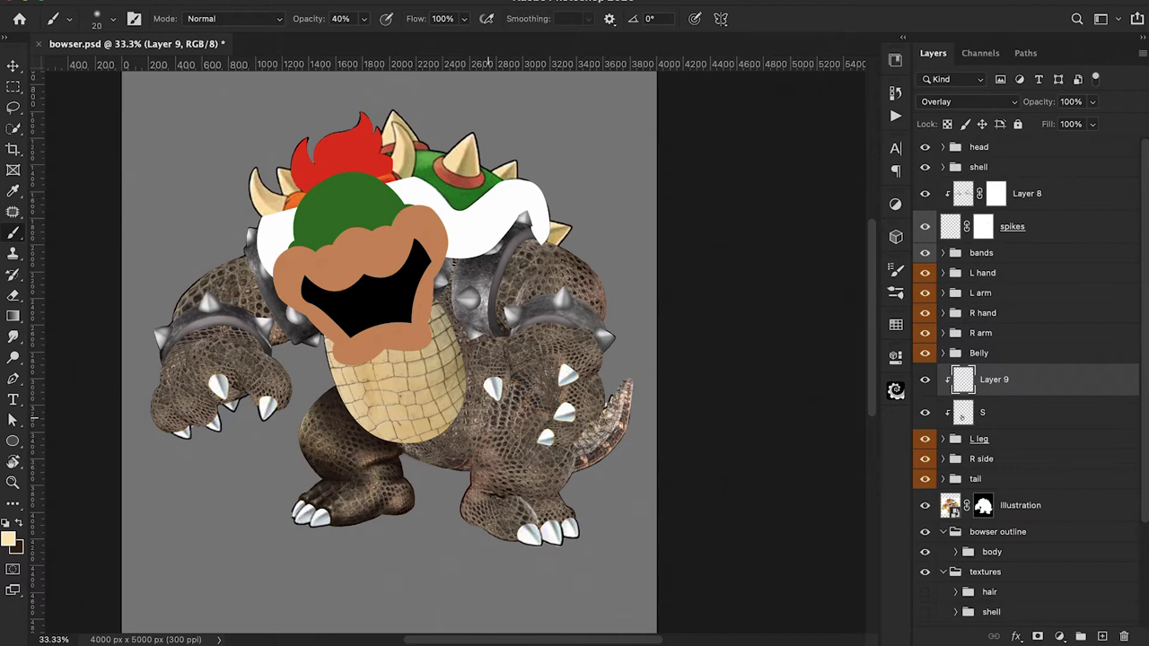
{"action": "double_click", "coordinate": [994, 378]}
{"action": "type", "text": "H"}
{"action": "key", "text": "Return"}
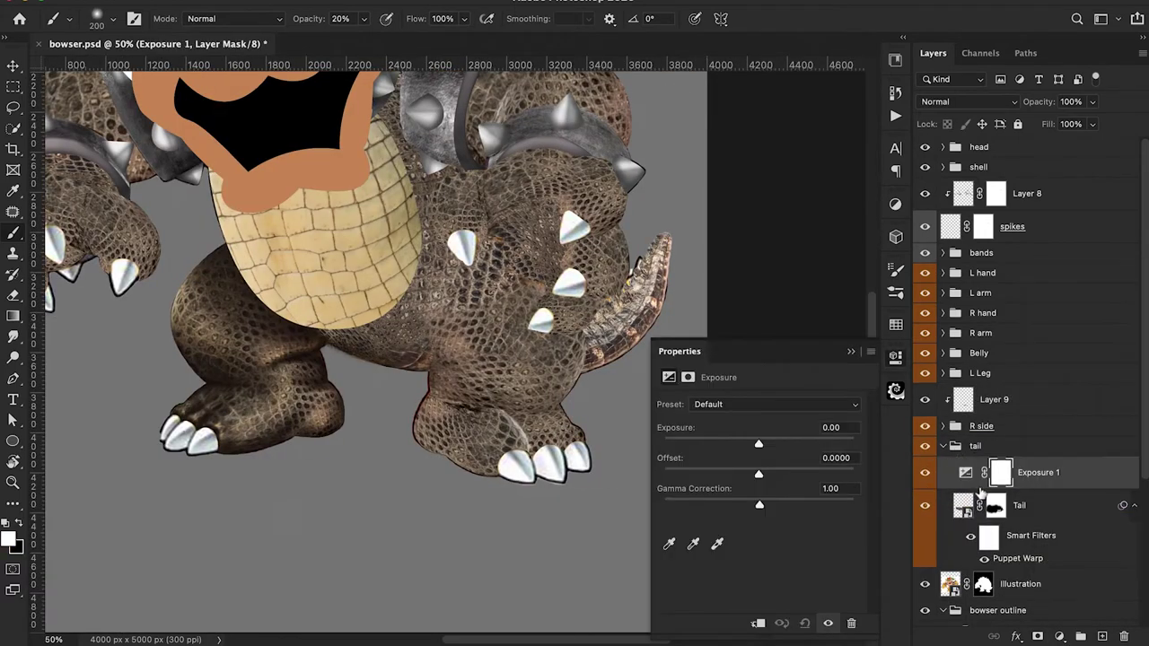
Step: Shade the right foot's toe creases and ankle fold on the Multiply layer clipped to R side, at 40% and 30% opacity
{"action": "left_click", "coordinate": [947, 447]}
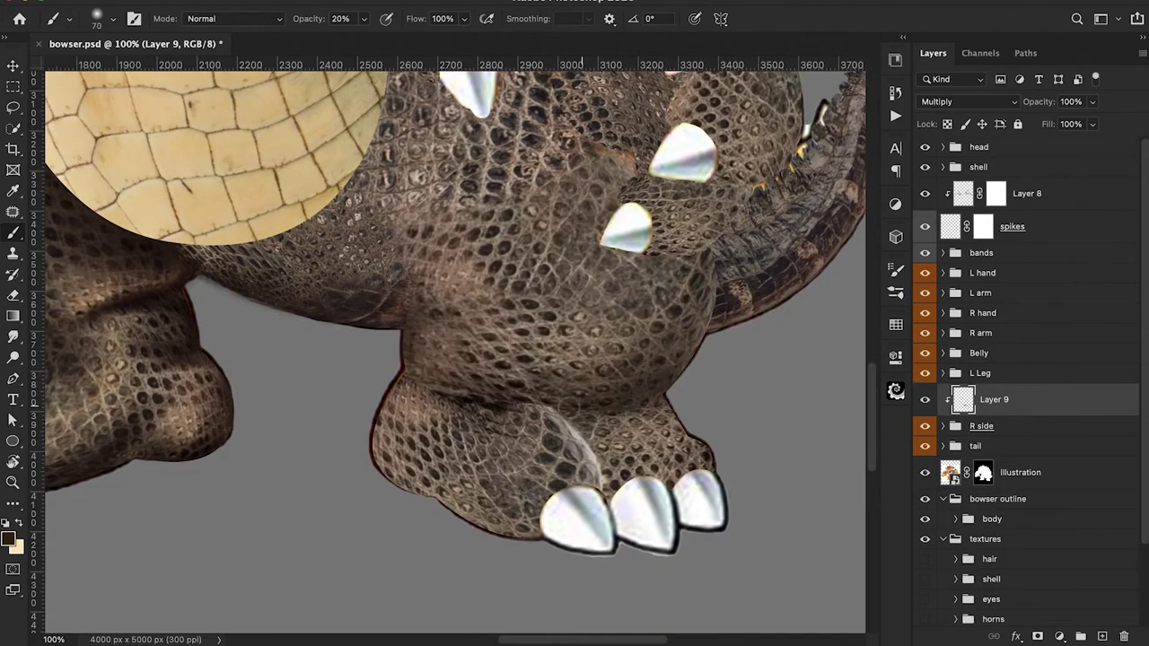
{"action": "key", "text": "4"}
{"action": "mouse_move", "coordinate": [511, 401]}
{"action": "left_mouse_down"}
{"action": "mouse_move", "coordinate": [593, 408]}
{"action": "mouse_move", "coordinate": [598, 480]}
{"action": "left_mouse_up"}
{"action": "left_click_drag", "start_coordinate": [634, 432], "coordinate": [660, 476]}
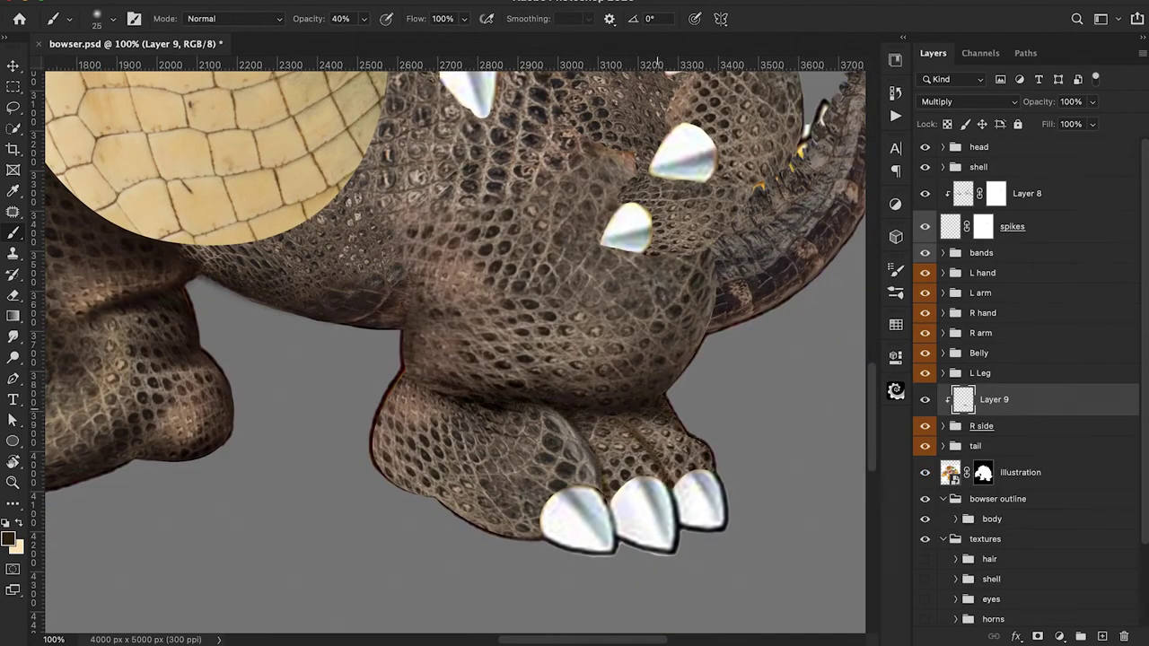
{"action": "key", "text": "3"}
{"action": "key", "text": "bracketright"}
{"action": "key", "text": "bracketright"}
{"action": "left_click_drag", "start_coordinate": [485, 431], "coordinate": [515, 467]}
{"action": "left_click_drag", "start_coordinate": [579, 411], "coordinate": [605, 478]}
{"action": "left_click_drag", "start_coordinate": [639, 429], "coordinate": [666, 470]}
Step: Darken around the right foot's toenails, along the sole edge and up the inner leg at 50% opacity
{"action": "key", "text": "bracketleft"}
{"action": "key", "text": "bracketleft"}
{"action": "key", "text": "5"}
{"action": "mouse_move", "coordinate": [544, 515]}
{"action": "left_mouse_down"}
{"action": "mouse_move", "coordinate": [588, 485]}
{"action": "mouse_move", "coordinate": [653, 476]}
{"action": "left_mouse_up"}
{"action": "left_click_drag", "start_coordinate": [677, 485], "coordinate": [709, 468]}
{"action": "mouse_move", "coordinate": [503, 528]}
{"action": "left_mouse_down"}
{"action": "mouse_move", "coordinate": [372, 446]}
{"action": "mouse_move", "coordinate": [424, 489]}
{"action": "left_mouse_up"}
{"action": "left_click_drag", "start_coordinate": [422, 314], "coordinate": [449, 382]}
Step: Paint the shadow beneath the raised hand and across the right thigh at 30% opacity, using a larger brush at 20%
{"action": "key", "text": "super+minus"}
{"action": "key", "text": "3"}
{"action": "key", "text": "bracketleft"}
{"action": "mouse_move", "coordinate": [508, 309]}
{"action": "left_mouse_down"}
{"action": "mouse_move", "coordinate": [446, 363]}
{"action": "mouse_move", "coordinate": [458, 404]}
{"action": "left_mouse_up"}
{"action": "key", "text": "bracketleft"}
{"action": "key", "text": "bracketleft"}
{"action": "key", "text": "bracketright"}
{"action": "key", "text": "bracketright"}
{"action": "key", "text": "bracketright"}
{"action": "key", "text": "bracketright"}
{"action": "key", "text": "bracketright"}
{"action": "key", "text": "bracketright"}
{"action": "key", "text": "bracketright"}
{"action": "key", "text": "bracketright"}
{"action": "key", "text": "bracketright"}
{"action": "key", "text": "bracketright"}
{"action": "key", "text": "2"}
{"action": "mouse_move", "coordinate": [626, 387]}
{"action": "left_mouse_down"}
{"action": "mouse_move", "coordinate": [552, 440]}
{"action": "mouse_move", "coordinate": [540, 418]}
{"action": "left_mouse_up"}
{"action": "mouse_move", "coordinate": [566, 323]}
{"action": "left_mouse_down"}
{"action": "mouse_move", "coordinate": [526, 262]}
{"action": "mouse_move", "coordinate": [484, 381]}
{"action": "mouse_move", "coordinate": [359, 413]}
{"action": "left_mouse_up"}
Step: Build up soft shading on the lower torso and right foot at 10% opacity, using a smaller brush beside the toenails
{"action": "key", "text": "1"}
{"action": "key", "text": "bracketleft"}
{"action": "key", "text": "bracketleft"}
{"action": "left_click_drag", "start_coordinate": [319, 372], "coordinate": [418, 366]}
{"action": "left_click_drag", "start_coordinate": [442, 463], "coordinate": [482, 492]}
{"action": "key", "text": "e"}
{"action": "key", "text": "b"}
{"action": "key", "text": "bracketleft"}
{"action": "key", "text": "bracketleft"}
{"action": "key", "text": "bracketleft"}
{"action": "key", "text": "bracketleft"}
{"action": "mouse_move", "coordinate": [553, 515]}
{"action": "left_mouse_down"}
{"action": "mouse_move", "coordinate": [522, 468]}
{"action": "mouse_move", "coordinate": [558, 497]}
{"action": "left_mouse_up"}
Step: Deepen the shading on the right ankle and foot at 20% opacity and along the torso's lower edge at 50%
{"action": "key", "text": "2"}
{"action": "mouse_move", "coordinate": [422, 454]}
{"action": "left_mouse_down"}
{"action": "mouse_move", "coordinate": [454, 474]}
{"action": "mouse_move", "coordinate": [461, 521]}
{"action": "left_mouse_up"}
{"action": "key", "text": "bracketleft"}
{"action": "key", "text": "bracketleft"}
{"action": "key", "text": "5"}
{"action": "left_click_drag", "start_coordinate": [332, 439], "coordinate": [321, 482]}
{"action": "key", "text": "1"}
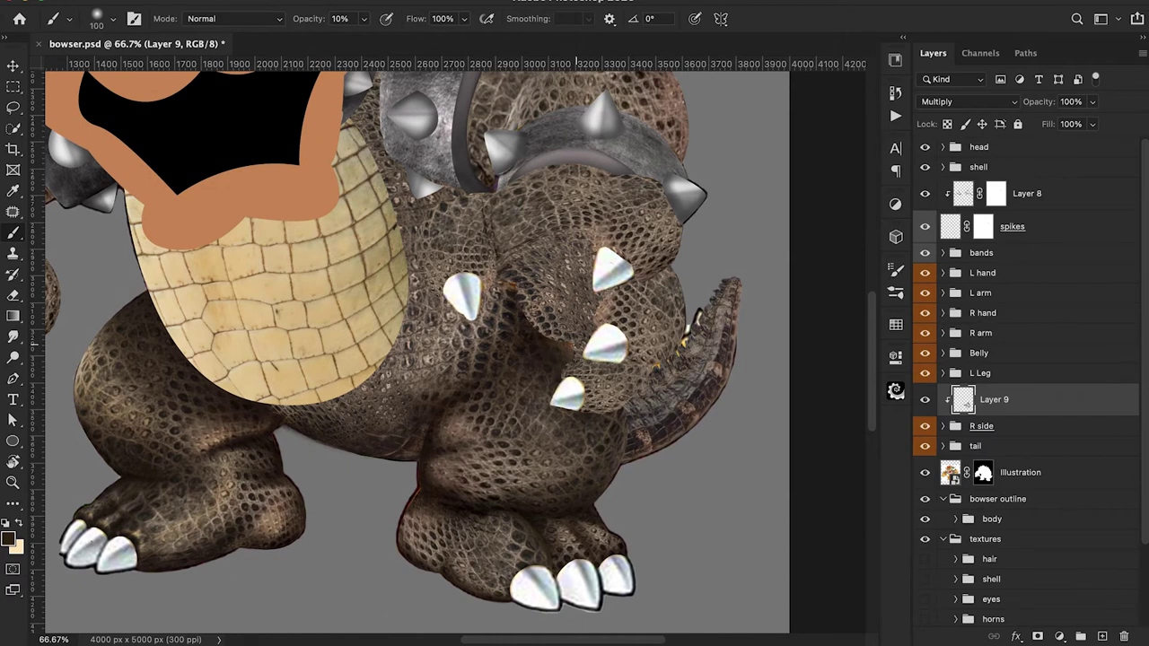
Step: Darken the torso between the belly and the raised hand, up to the arm band, with a 175 px brush at 50% opacity
{"action": "key", "text": "5"}
{"action": "key", "text": "super+minus"}
{"action": "key", "text": "super+minus"}
{"action": "key", "text": "super+minus"}
{"action": "key", "text": "super+plus"}
{"action": "key", "text": "super+plus"}
{"action": "key", "text": "bracketright"}
{"action": "key", "text": "bracketright"}
{"action": "key", "text": "bracketright"}
{"action": "left_click_drag", "start_coordinate": [481, 314], "coordinate": [481, 339]}
{"action": "mouse_move", "coordinate": [390, 153]}
{"action": "left_mouse_down"}
{"action": "mouse_move", "coordinate": [393, 193]}
{"action": "mouse_move", "coordinate": [436, 301]}
{"action": "left_mouse_up"}
{"action": "key", "text": "1"}
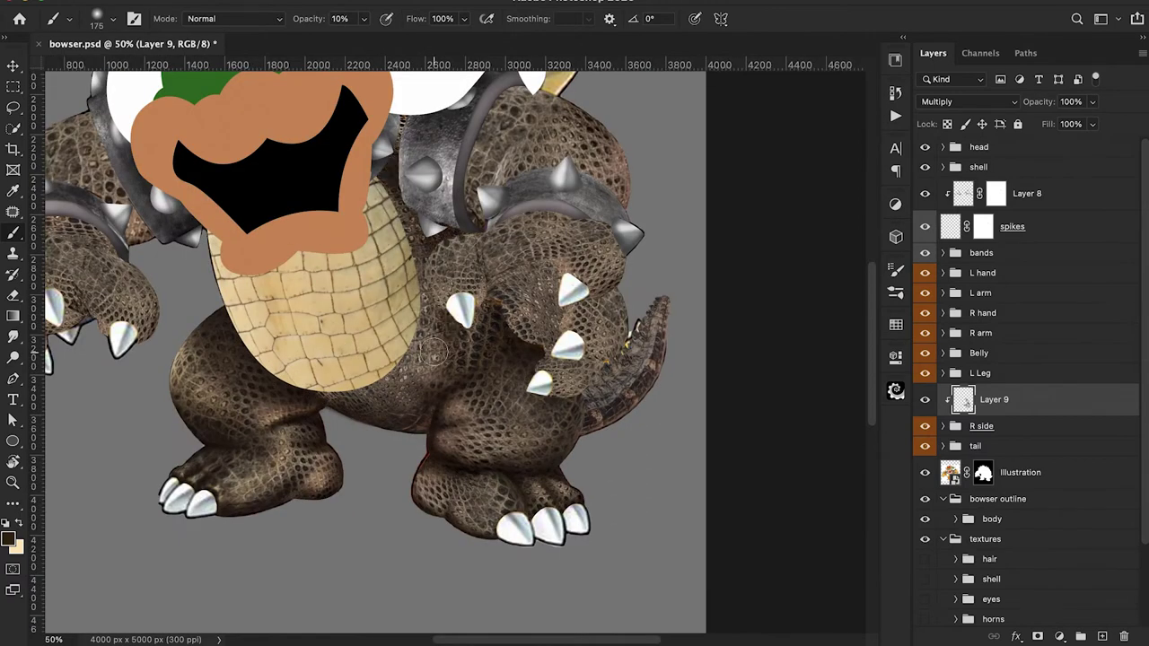
Step: Name the tail group's highlight layer "H ffaeb6 overlay" and set its blend mode to Overlay
{"action": "scroll", "coordinate": [433, 351], "scroll_direction": "down", "scroll_amount": 1}
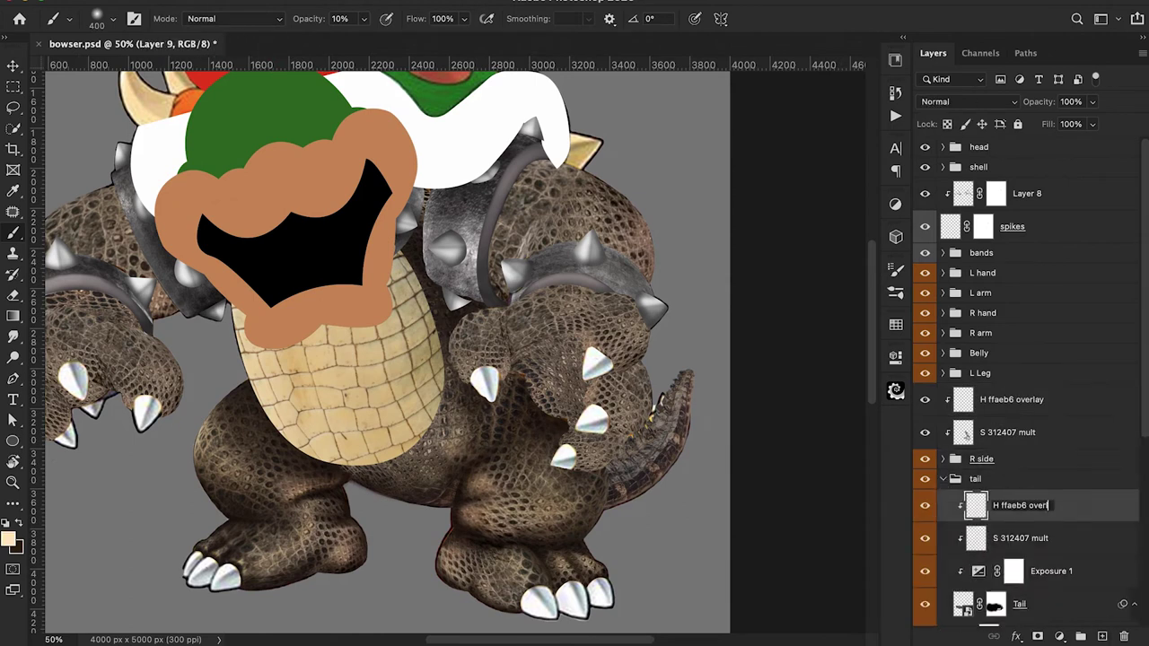
{"action": "type", "text": "ay"}
{"action": "key", "text": "Return"}
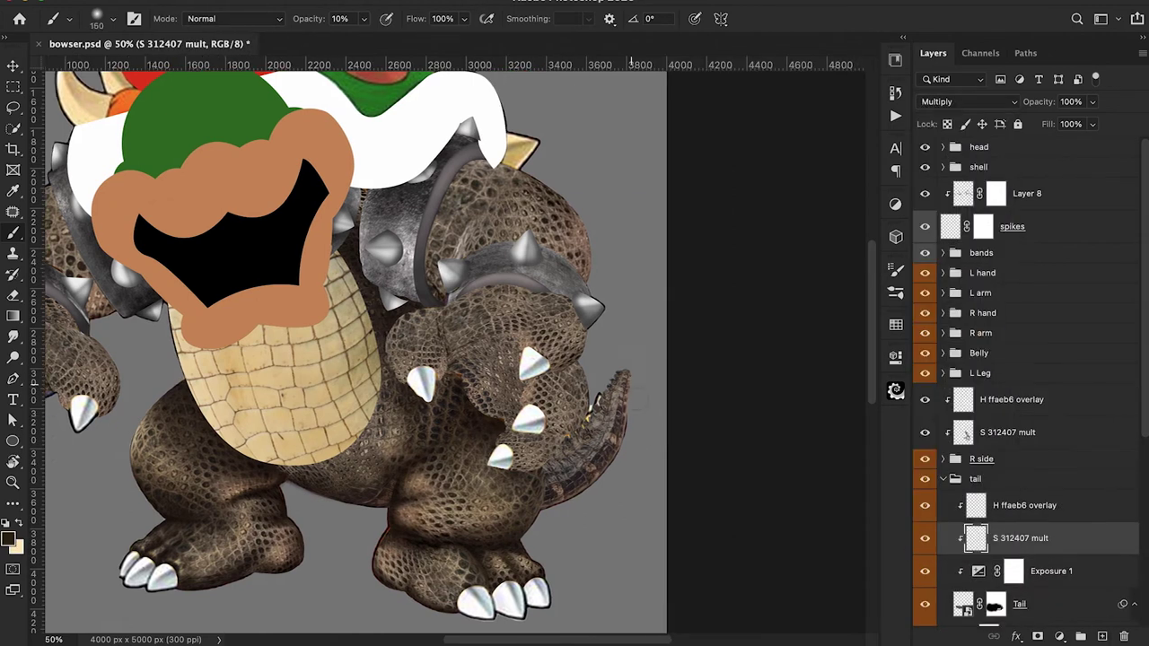
{"action": "key", "text": "2"}
{"action": "key", "text": "shift+alt+o"}
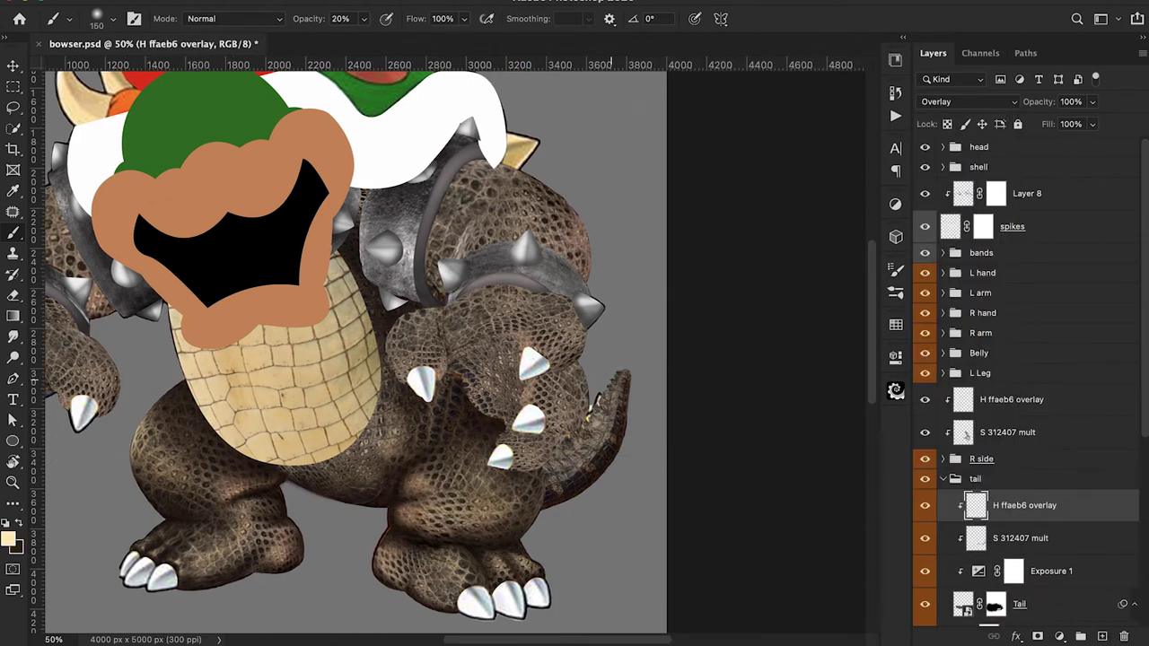
Step: Shade the tail from tip to base on its S 312407 mult layer, enlarging the brush and raising its opacity to 30%
{"action": "left_click", "coordinate": [1020, 539]}
{"action": "key", "text": "x"}
{"action": "left_click_drag", "start_coordinate": [610, 385], "coordinate": [543, 489]}
{"action": "key", "text": "]"}
{"action": "key", "text": "]"}
{"action": "key", "text": "]"}
{"action": "key", "text": "]"}
{"action": "key", "text": "3"}
{"action": "left_click_drag", "start_coordinate": [592, 431], "coordinate": [543, 481]}
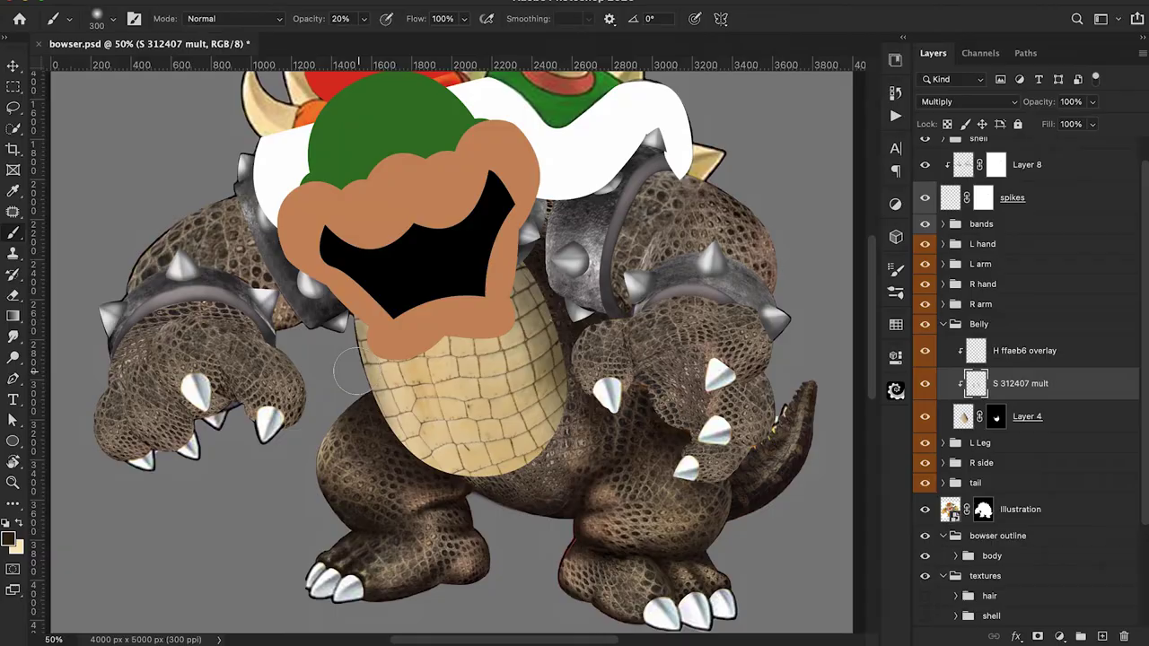
Step: Shade the belly's sides and the area below the mouth on its S 312407 mult layer at 20% and 10% opacity
{"action": "mouse_move", "coordinate": [350, 341]}
{"action": "left_mouse_down"}
{"action": "mouse_move", "coordinate": [431, 466]}
{"action": "mouse_move", "coordinate": [538, 395]}
{"action": "mouse_move", "coordinate": [587, 435]}
{"action": "left_mouse_up"}
{"action": "key", "text": "2"}
{"action": "mouse_move", "coordinate": [463, 349]}
{"action": "left_mouse_down"}
{"action": "mouse_move", "coordinate": [361, 337]}
{"action": "mouse_move", "coordinate": [427, 453]}
{"action": "left_mouse_up"}
{"action": "left_click_drag", "start_coordinate": [466, 342], "coordinate": [543, 287]}
{"action": "key", "text": "1"}
{"action": "left_click_drag", "start_coordinate": [557, 373], "coordinate": [394, 404]}
Step: Lighten the shading in the middle of the belly with the Eraser at 20% opacity and touch up its upper edge with the brush
{"action": "key", "text": "e"}
{"action": "key", "text": "2"}
{"action": "left_click_drag", "start_coordinate": [488, 352], "coordinate": [489, 406]}
{"action": "left_click_drag", "start_coordinate": [481, 369], "coordinate": [480, 418]}
{"action": "key", "text": "b"}
{"action": "mouse_move", "coordinate": [527, 309]}
{"action": "left_mouse_down"}
{"action": "mouse_move", "coordinate": [395, 367]}
{"action": "mouse_move", "coordinate": [541, 309]}
{"action": "left_mouse_up"}
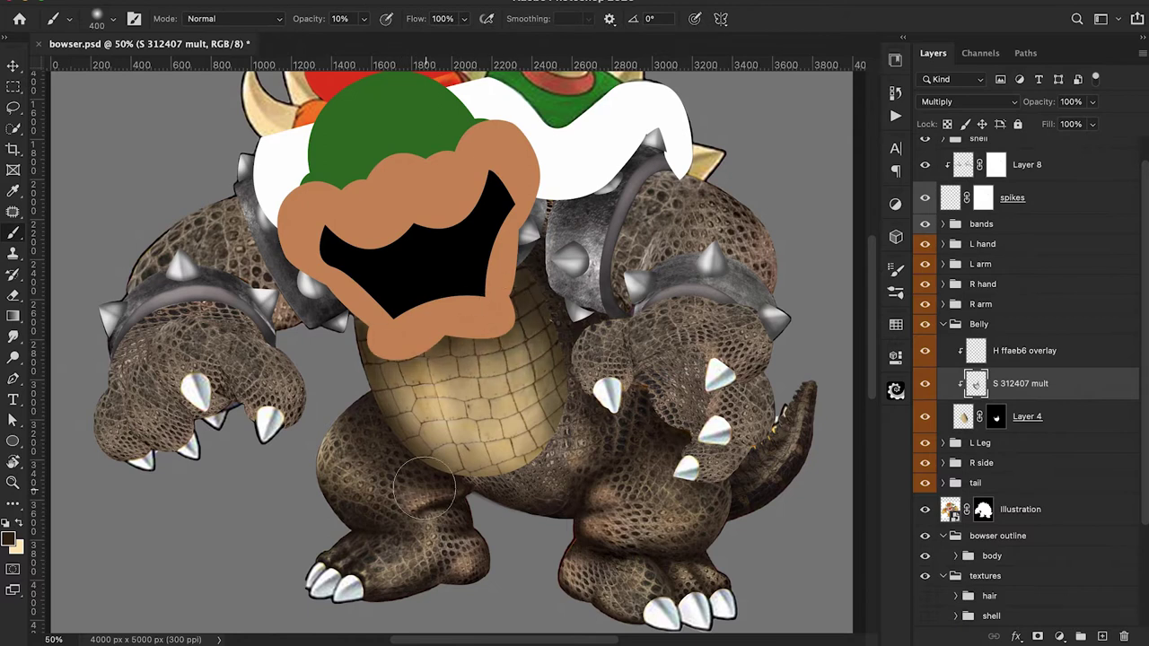
Step: Darken the belly's lower edge with a 150 px brush at 20% opacity, blending the lower curve at 10%
{"action": "key", "text": "2"}
{"action": "key", "text": "["}
{"action": "key", "text": "["}
{"action": "key", "text": "["}
{"action": "key", "text": "["}
{"action": "key", "text": "["}
{"action": "left_click_drag", "start_coordinate": [440, 476], "coordinate": [557, 370]}
{"action": "key", "text": "1"}
{"action": "mouse_move", "coordinate": [396, 433]}
{"action": "left_mouse_down"}
{"action": "mouse_move", "coordinate": [476, 474]}
{"action": "mouse_move", "coordinate": [555, 413]}
{"action": "left_mouse_up"}
{"action": "left_click_drag", "start_coordinate": [445, 458], "coordinate": [527, 451]}
{"action": "left_click", "coordinate": [925, 325]}
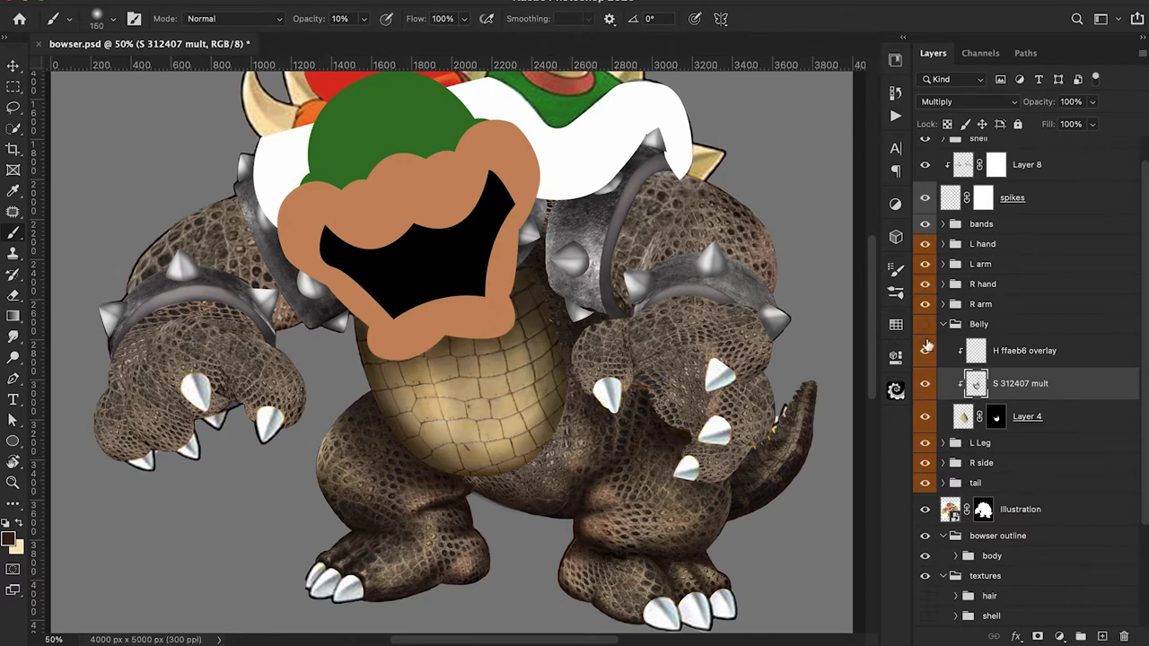
Step: Shade the R side body part on its S 312407 mult layer, varying the brush size and raising the opacity to 30%
{"action": "left_click", "coordinate": [943, 462]}
{"action": "left_click", "coordinate": [974, 522]}
{"action": "key", "text": "bracketright"}
{"action": "key", "text": "bracketright"}
{"action": "key", "text": "bracketright"}
{"action": "key", "text": "bracketleft"}
{"action": "key", "text": "bracketleft"}
{"action": "key", "text": "bracketleft"}
{"action": "key", "text": "bracketleft"}
{"action": "key", "text": "bracketleft"}
{"action": "key", "text": "bracketleft"}
{"action": "key", "text": "bracketleft"}
{"action": "key", "text": "bracketleft"}
{"action": "key", "text": "bracketleft"}
{"action": "key", "text": "bracketleft"}
{"action": "key", "text": "3"}
Step: Darken the belly's lower curve and side edges on its S 312407 mult layer, blending with strokes at 20% and 10% opacity
{"action": "left_click", "coordinate": [975, 383]}
{"action": "key", "text": "7"}
{"action": "key", "text": "bracketright"}
{"action": "key", "text": "bracketright"}
{"action": "key", "text": "bracketright"}
{"action": "key", "text": "bracketright"}
{"action": "left_click_drag", "start_coordinate": [490, 482], "coordinate": [553, 434]}
{"action": "left_click_drag", "start_coordinate": [538, 307], "coordinate": [567, 415]}
{"action": "key", "text": "2"}
{"action": "left_click_drag", "start_coordinate": [404, 440], "coordinate": [492, 475]}
{"action": "left_click_drag", "start_coordinate": [541, 439], "coordinate": [569, 366]}
{"action": "key", "text": "1"}
{"action": "left_click_drag", "start_coordinate": [475, 489], "coordinate": [551, 461]}
Step: Add a clipped Exposure adjustment above the belly's Layer 4 texture and adjust its exposure
{"action": "left_click", "coordinate": [1028, 416]}
{"action": "left_click", "coordinate": [1059, 636]}
{"action": "left_click_drag", "start_coordinate": [759, 445], "coordinate": [752, 451]}
Step: Highlight the belly on its H ffaeb6 overlay layer using the light colour at 10% opacity
{"action": "left_click", "coordinate": [1023, 351]}
{"action": "key", "text": "x"}
{"action": "key", "text": "7"}
{"action": "key", "text": "super+minus"}
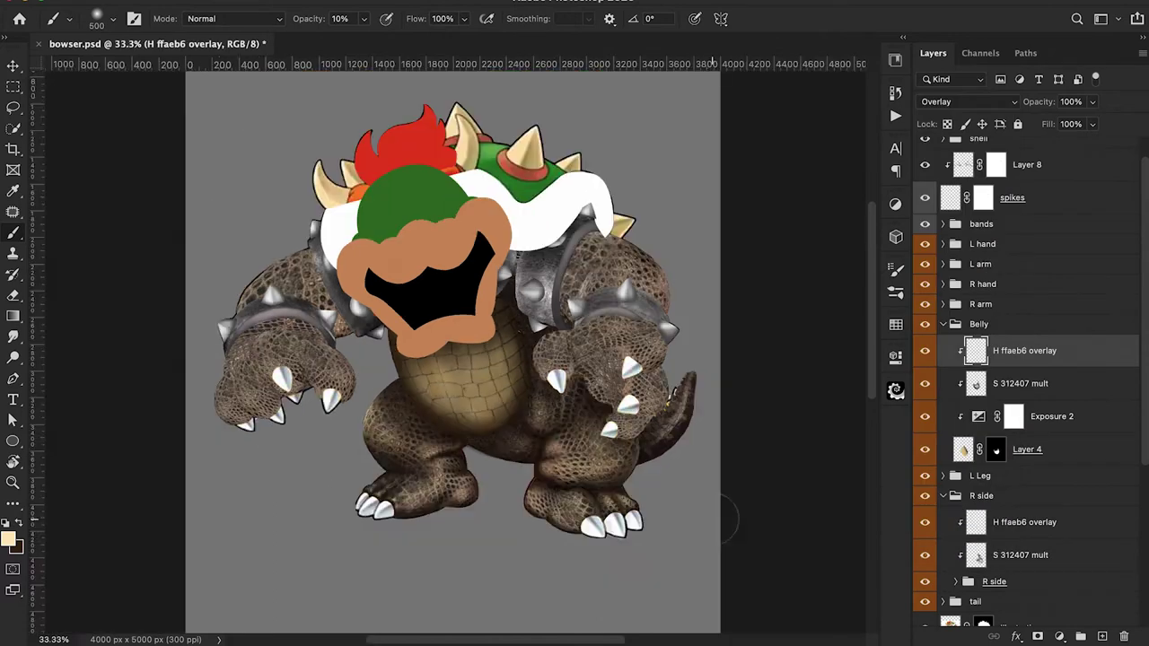
Step: Shade the L arm around its wristband and shoulder band on the S 312407 mult layer with the dark colour at 30% opacity
{"action": "left_click", "coordinate": [942, 264]}
{"action": "left_click", "coordinate": [1019, 323]}
{"action": "key", "text": "x"}
{"action": "key", "text": "3"}
{"action": "key", "text": "bracketleft"}
{"action": "key", "text": "bracketleft"}
{"action": "key", "text": "bracketleft"}
{"action": "left_click_drag", "start_coordinate": [230, 330], "coordinate": [255, 291]}
{"action": "mouse_move", "coordinate": [345, 334]}
{"action": "left_mouse_down"}
{"action": "mouse_move", "coordinate": [315, 261]}
{"action": "mouse_move", "coordinate": [323, 309]}
{"action": "left_mouse_up"}
Step: Set the L arm's shadow layer to Multiply and deepen the arm shading at 40% and 20% opacity with brushes up to 150 px
{"action": "key", "text": "bracketleft"}
{"action": "left_click", "coordinate": [968, 102]}
{"action": "left_click", "coordinate": [947, 162]}
{"action": "key", "text": "4"}
{"action": "key", "text": "2"}
{"action": "key", "text": "bracketright"}
{"action": "key", "text": "bracketright"}
{"action": "key", "text": "bracketright"}
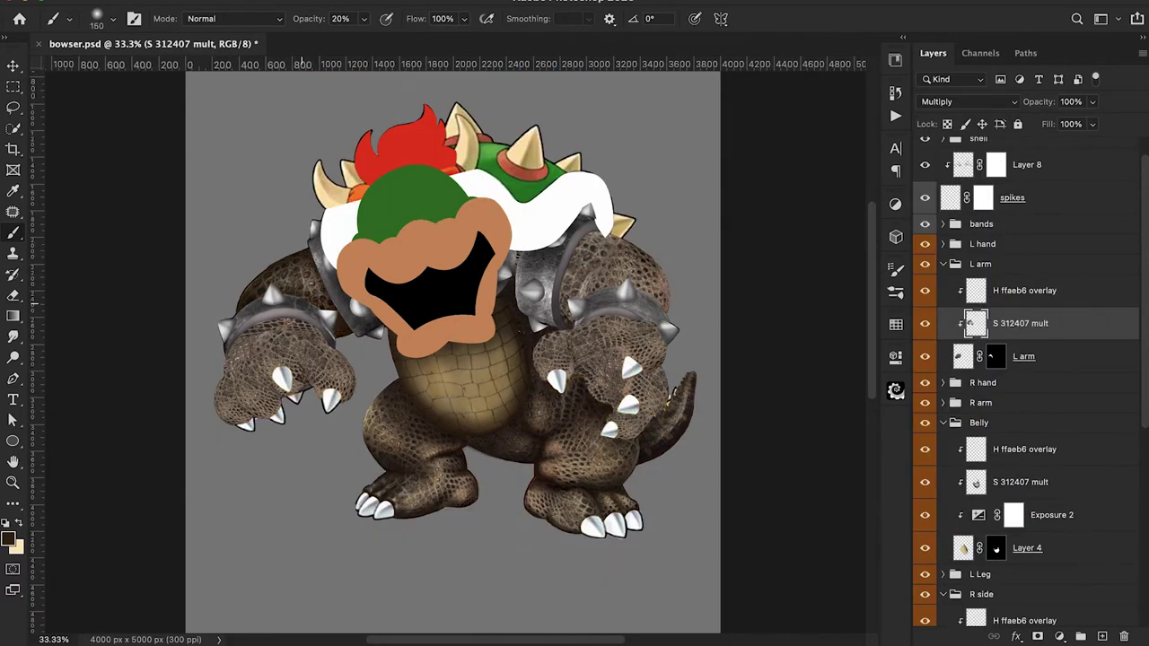
Step: Highlight the L arm on its H ffaeb6 overlay layer with the light colour
{"action": "left_click", "coordinate": [980, 289]}
{"action": "key", "text": "x"}
{"action": "key", "text": "7"}
Step: Shade the L hand on its clipped Multiply layer S with the dark colour, working at 40%, 30% and 20% opacity
{"action": "left_click", "coordinate": [942, 244]}
{"action": "key", "text": "shift+alt+m"}
{"action": "key", "text": "4"}
{"action": "key", "text": "bracketleft"}
{"action": "key", "text": "bracketleft"}
{"action": "key", "text": "bracketleft"}
{"action": "key", "text": "bracketleft"}
{"action": "key", "text": "bracketleft"}
{"action": "key", "text": "bracketleft"}
{"action": "key", "text": "bracketleft"}
{"action": "key", "text": "x"}
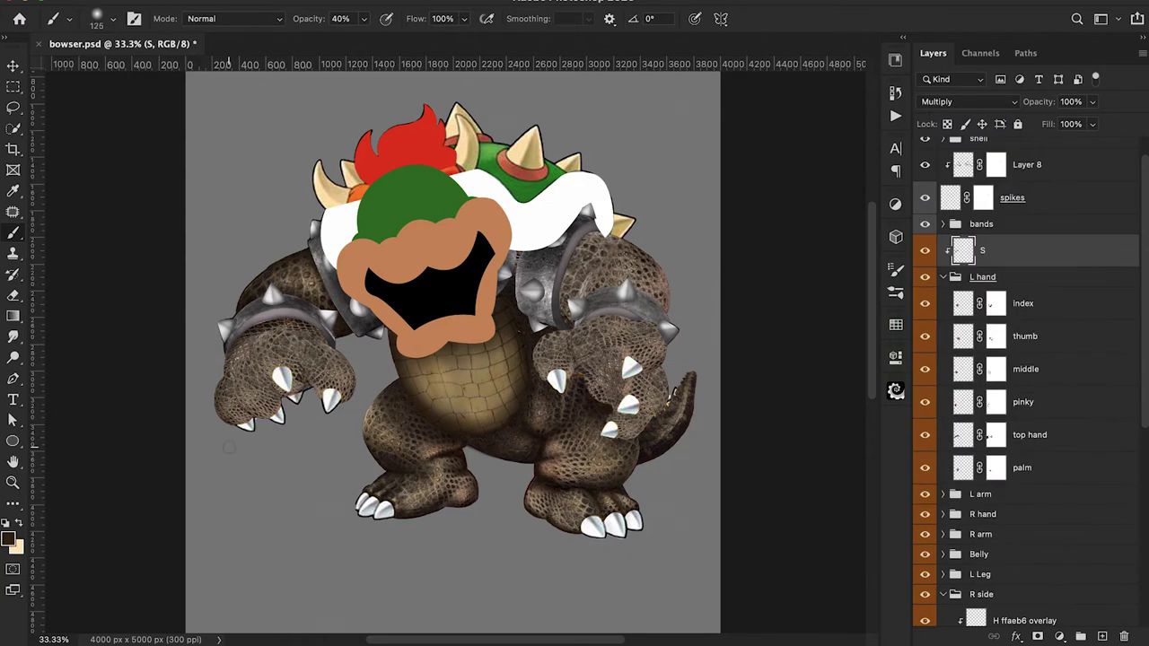
{"action": "key", "text": "bracketright"}
{"action": "key", "text": "bracketright"}
{"action": "key", "text": "3"}
{"action": "mouse_move", "coordinate": [316, 343]}
{"action": "left_mouse_down"}
{"action": "mouse_move", "coordinate": [346, 393]}
{"action": "mouse_move", "coordinate": [318, 397]}
{"action": "mouse_move", "coordinate": [379, 393]}
{"action": "mouse_move", "coordinate": [310, 357]}
{"action": "mouse_move", "coordinate": [327, 384]}
{"action": "left_mouse_up"}
{"action": "scroll", "coordinate": [293, 353], "scroll_direction": "up", "scroll_amount": 1}
{"action": "key", "text": "2"}
{"action": "key", "text": "7"}
Step: Add a new layer clipped to the L hand's palm layer and set it to Multiply
{"action": "left_click", "coordinate": [1030, 469]}
{"action": "left_click", "coordinate": [1102, 636]}
{"action": "key", "text": "super+alt+g"}
{"action": "left_click", "coordinate": [967, 103]}
{"action": "left_click", "coordinate": [953, 155]}
Step: Shade around the L hand's index finger on the S layer with a smaller brush at 30% opacity
{"action": "left_click", "coordinate": [996, 252]}
{"action": "key", "text": "bracketleft"}
{"action": "key", "text": "bracketleft"}
{"action": "key", "text": "bracketleft"}
{"action": "key", "text": "bracketleft"}
{"action": "key", "text": "bracketleft"}
{"action": "key", "text": "bracketleft"}
{"action": "key", "text": "bracketleft"}
{"action": "key", "text": "bracketleft"}
{"action": "key", "text": "2"}
{"action": "key", "text": "1"}
{"action": "key", "text": "3"}
{"action": "left_click_drag", "start_coordinate": [277, 401], "coordinate": [246, 386]}
Step: Darken the top of the L hand beneath the wristband with a larger brush
{"action": "key", "text": "bracketright"}
{"action": "key", "text": "bracketright"}
{"action": "key", "text": "bracketright"}
{"action": "key", "text": "bracketright"}
{"action": "key", "text": "bracketright"}
{"action": "mouse_move", "coordinate": [310, 329]}
{"action": "left_mouse_down"}
{"action": "mouse_move", "coordinate": [244, 332]}
{"action": "mouse_move", "coordinate": [297, 409]}
{"action": "mouse_move", "coordinate": [245, 332]}
{"action": "left_mouse_up"}
{"action": "key", "text": "7"}
{"action": "key", "text": "2"}
Step: Shade the L hand's fingers and outer edge on the S layer, using 20% opacity and a 150 px brush
{"action": "key", "text": "bracketleft"}
{"action": "key", "text": "2"}
{"action": "left_click_drag", "start_coordinate": [238, 372], "coordinate": [272, 443]}
{"action": "mouse_move", "coordinate": [212, 397]}
{"action": "left_mouse_down"}
{"action": "mouse_move", "coordinate": [217, 431]}
{"action": "mouse_move", "coordinate": [267, 431]}
{"action": "left_mouse_up"}
{"action": "key", "text": "3"}
{"action": "key", "text": "bracketright"}
{"action": "key", "text": "bracketright"}
{"action": "key", "text": "bracketright"}
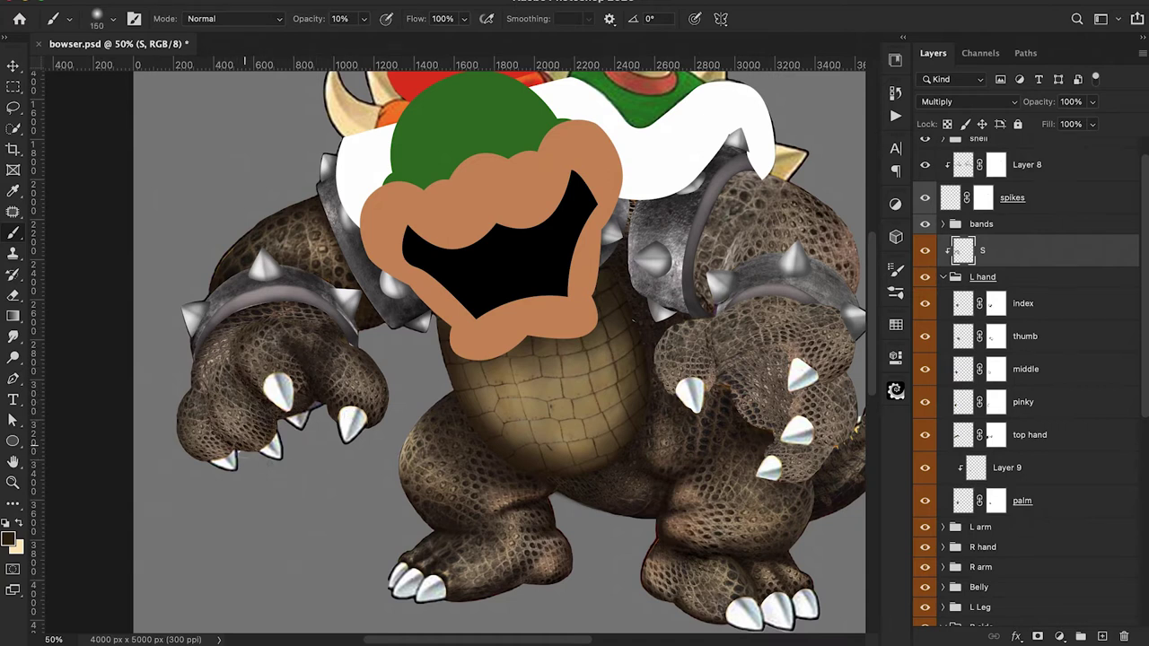
{"action": "left_click_drag", "start_coordinate": [203, 410], "coordinate": [216, 447]}
Step: Deepen the L hand's shading at 30% opacity with small and large brushes, darkening the area just below the wristband
{"action": "key", "text": "bracketleft"}
{"action": "key", "text": "bracketleft"}
{"action": "key", "text": "bracketleft"}
{"action": "key", "text": "bracketleft"}
{"action": "key", "text": "bracketleft"}
{"action": "key", "text": "bracketleft"}
{"action": "key", "text": "bracketleft"}
{"action": "key", "text": "bracketleft"}
{"action": "key", "text": "bracketleft"}
{"action": "key", "text": "bracketleft"}
{"action": "key", "text": "bracketleft"}
{"action": "key", "text": "bracketleft"}
{"action": "key", "text": "bracketright"}
{"action": "key", "text": "bracketright"}
{"action": "key", "text": "bracketright"}
{"action": "key", "text": "bracketright"}
{"action": "key", "text": "bracketright"}
{"action": "key", "text": "3"}
{"action": "key", "text": "bracketright"}
{"action": "key", "text": "bracketright"}
{"action": "key", "text": "bracketright"}
{"action": "key", "text": "bracketright"}
{"action": "key", "text": "bracketright"}
{"action": "key", "text": "bracketright"}
{"action": "mouse_move", "coordinate": [229, 336]}
{"action": "left_mouse_down"}
{"action": "mouse_move", "coordinate": [316, 310]}
{"action": "mouse_move", "coordinate": [215, 350]}
{"action": "left_mouse_up"}
{"action": "left_click_drag", "start_coordinate": [328, 328], "coordinate": [212, 355]}
Step: Add a clipped Multiply shadow layer for the R arm and darken the arm near its shoulder band, using 80 px and 40% opacity
{"action": "key", "text": "super+minus"}
{"action": "left_click", "coordinate": [1102, 637]}
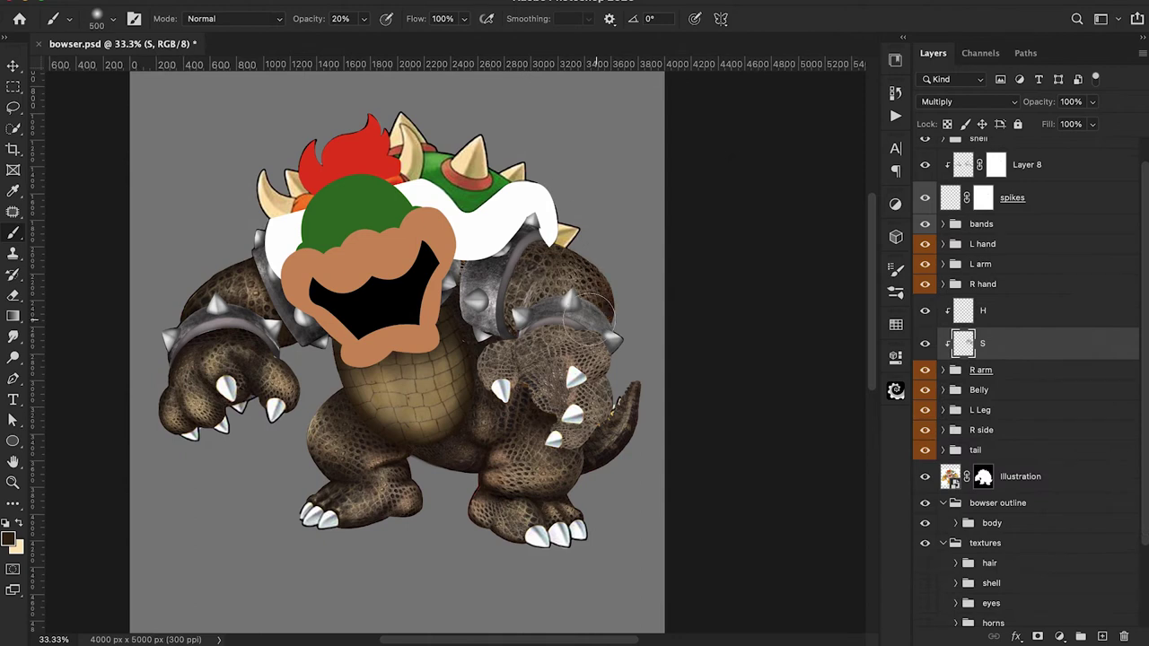
{"action": "key", "text": "bracketleft"}
{"action": "key", "text": "bracketleft"}
{"action": "key", "text": "bracketleft"}
{"action": "key", "text": "bracketleft"}
{"action": "key", "text": "bracketleft"}
{"action": "key", "text": "bracketleft"}
{"action": "key", "text": "bracketleft"}
{"action": "key", "text": "bracketleft"}
{"action": "key", "text": "bracketleft"}
{"action": "key", "text": "bracketleft"}
{"action": "key", "text": "4"}
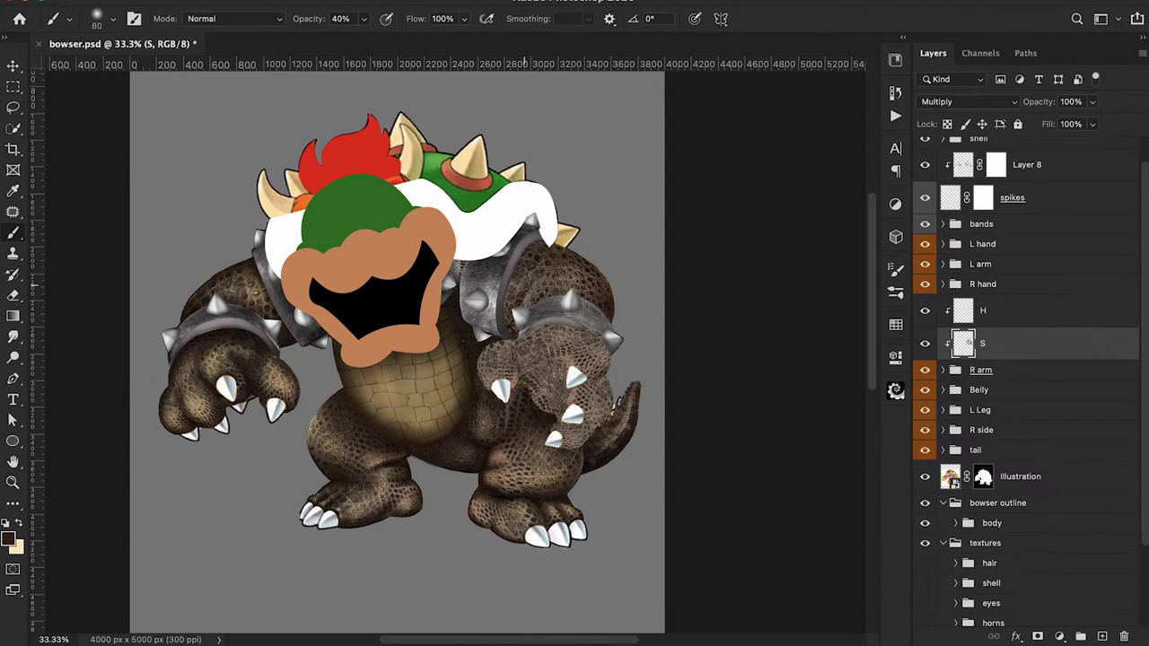
Step: Blend the R arm's shading on the S layer with a 125 px brush at 30% opacity
{"action": "key", "text": "bracketright"}
{"action": "key", "text": "bracketright"}
{"action": "key", "text": "bracketright"}
{"action": "key", "text": "3"}
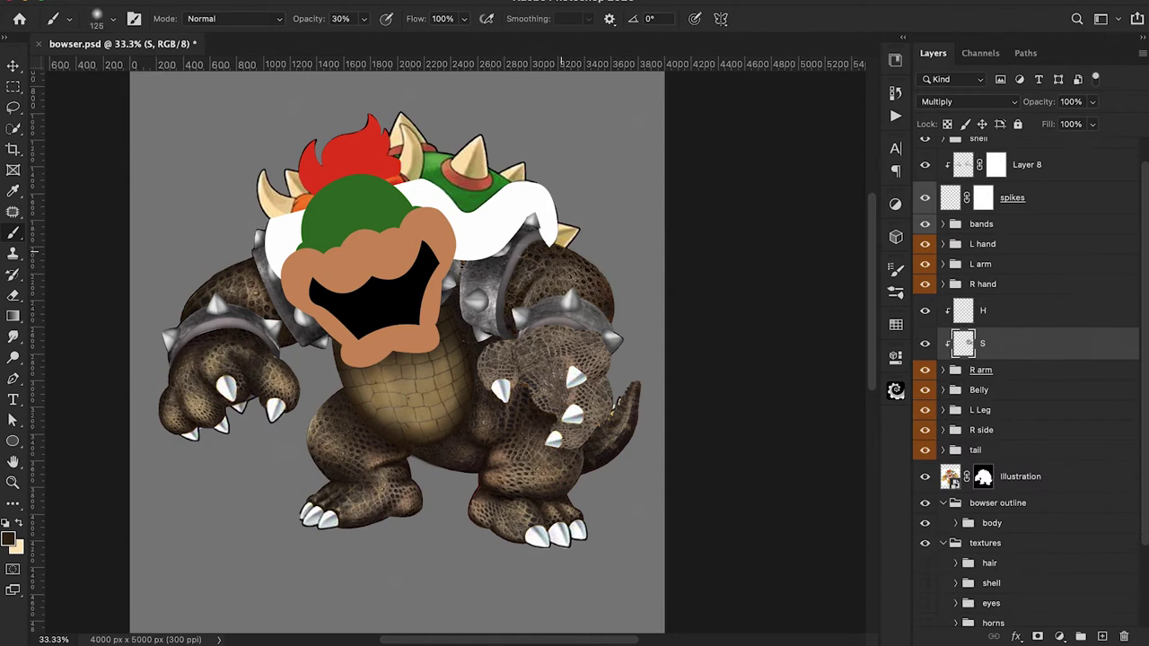
Step: Highlight the R arm on its Overlay H layer with the cream colour, a 175 px brush and 10% opacity
{"action": "key", "text": "alt+bracketright"}
{"action": "key", "text": "bracketleft"}
{"action": "key", "text": "x"}
{"action": "key", "text": "1"}
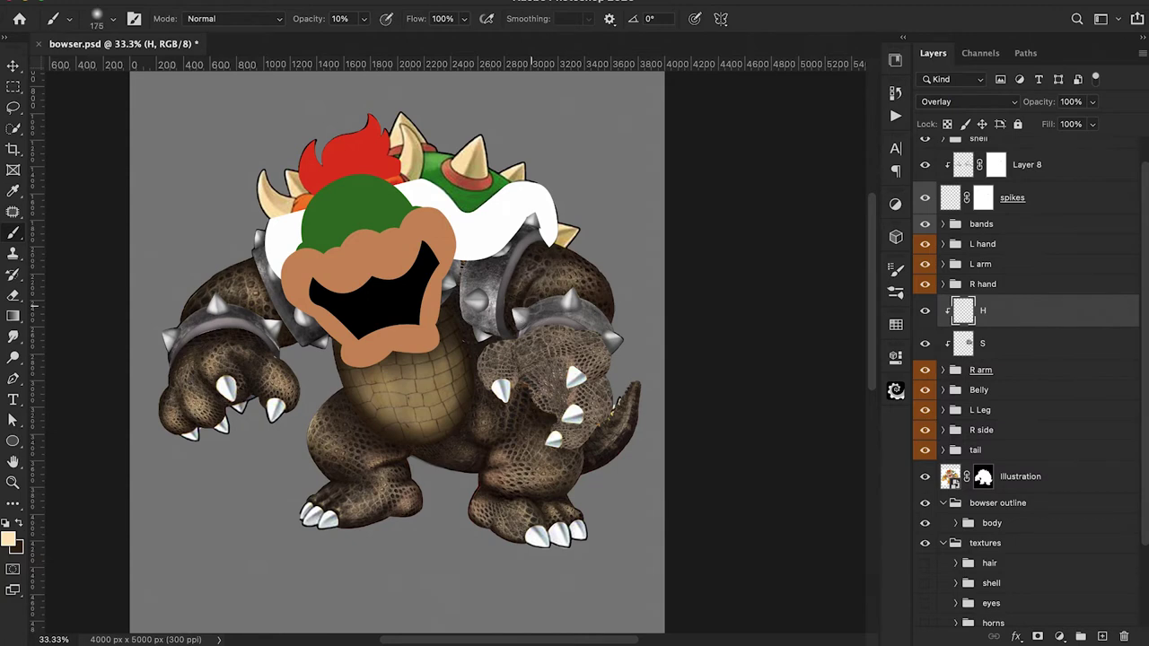
Step: Group the R arm with its shading layers and add clipped H and S layers above the R hand, with S in Multiply
{"action": "key", "text": "super+g"}
{"action": "left_click", "coordinate": [984, 284]}
{"action": "left_click", "coordinate": [948, 311], "text": "alt"}
{"action": "double_click", "coordinate": [996, 291]}
{"action": "type", "text": "H"}
{"action": "left_click", "coordinate": [983, 324]}
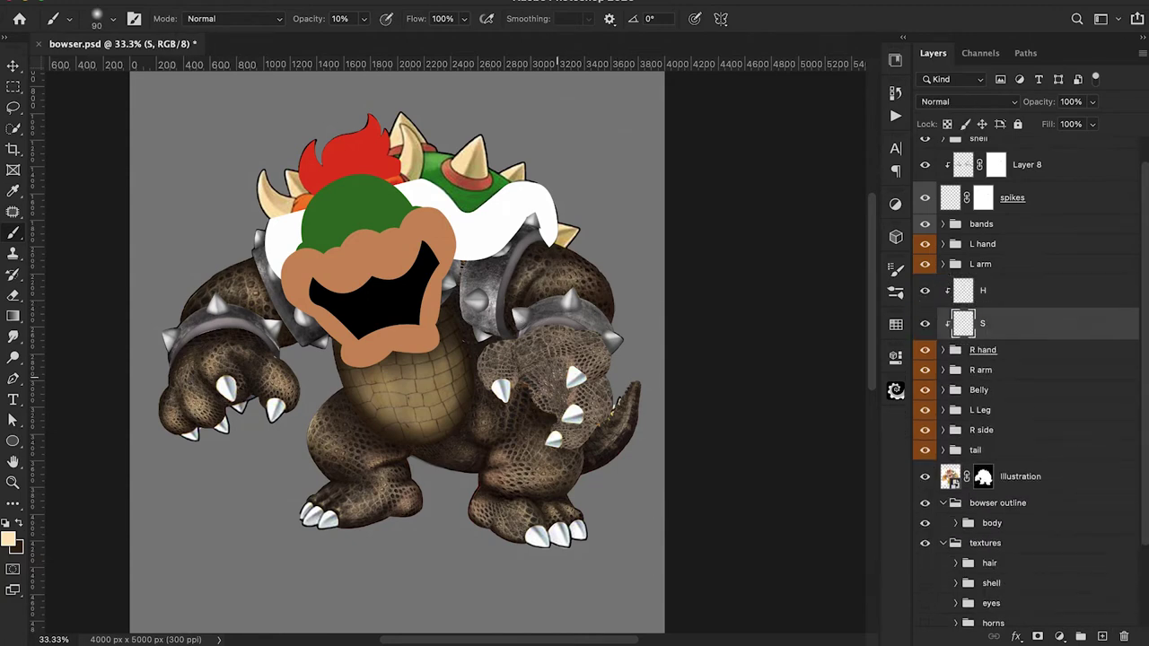
{"action": "left_click", "coordinate": [968, 101]}
Step: Add a clipped layer above the palm in the R hand group and darken the palm with brown at 40% opacity
{"action": "key", "text": "super+plus"}
{"action": "left_click_drag", "start_coordinate": [615, 325], "coordinate": [691, 321]}
{"action": "left_click", "coordinate": [943, 350]}
{"action": "left_click", "coordinate": [1021, 540]}
{"action": "left_click", "coordinate": [1102, 636]}
{"action": "left_click", "coordinate": [976, 557], "text": "alt"}
{"action": "left_click_drag", "start_coordinate": [628, 386], "coordinate": [669, 444]}
{"action": "key", "text": "4"}
{"action": "left_click_drag", "start_coordinate": [660, 373], "coordinate": [662, 449]}
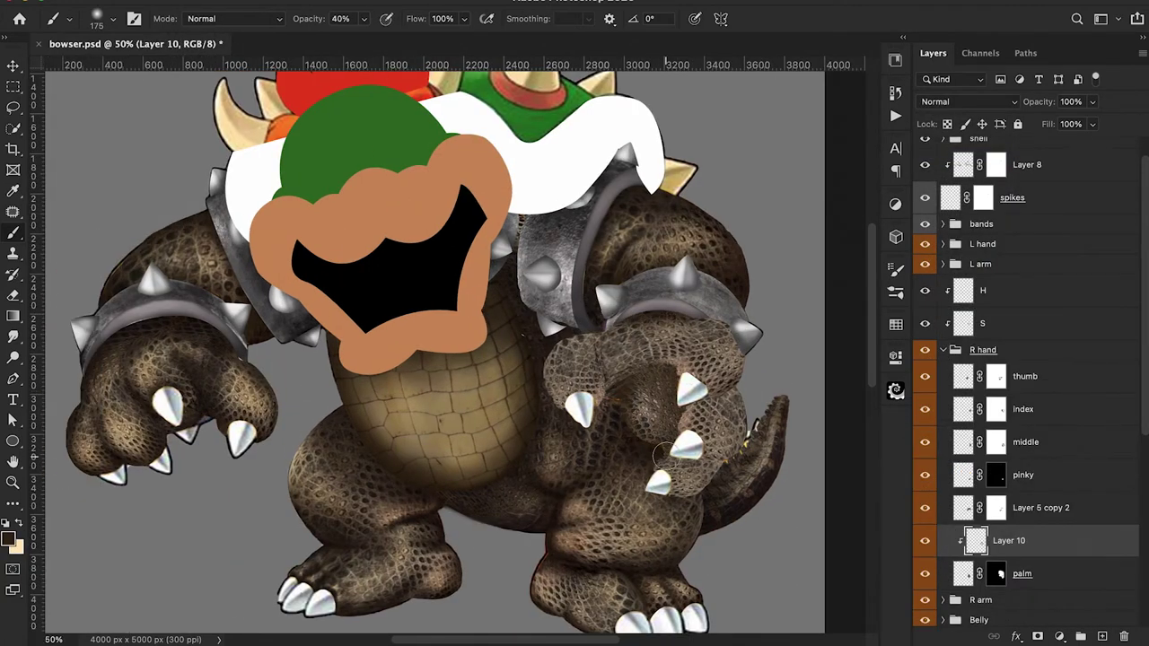
Step: Darken the palm with a clipped Exposure adjustment above its shading layer, and paint black on the adjustment's mask beside the claws
{"action": "left_click", "coordinate": [1022, 573]}
{"action": "left_click", "coordinate": [1059, 636]}
{"action": "left_click", "coordinate": [1068, 384]}
{"action": "scroll", "coordinate": [574, 395], "scroll_direction": "right", "scroll_amount": 3}
{"action": "left_click_drag", "start_coordinate": [759, 444], "coordinate": [736, 443]}
{"action": "left_click_drag", "start_coordinate": [1052, 574], "coordinate": [1052, 529]}
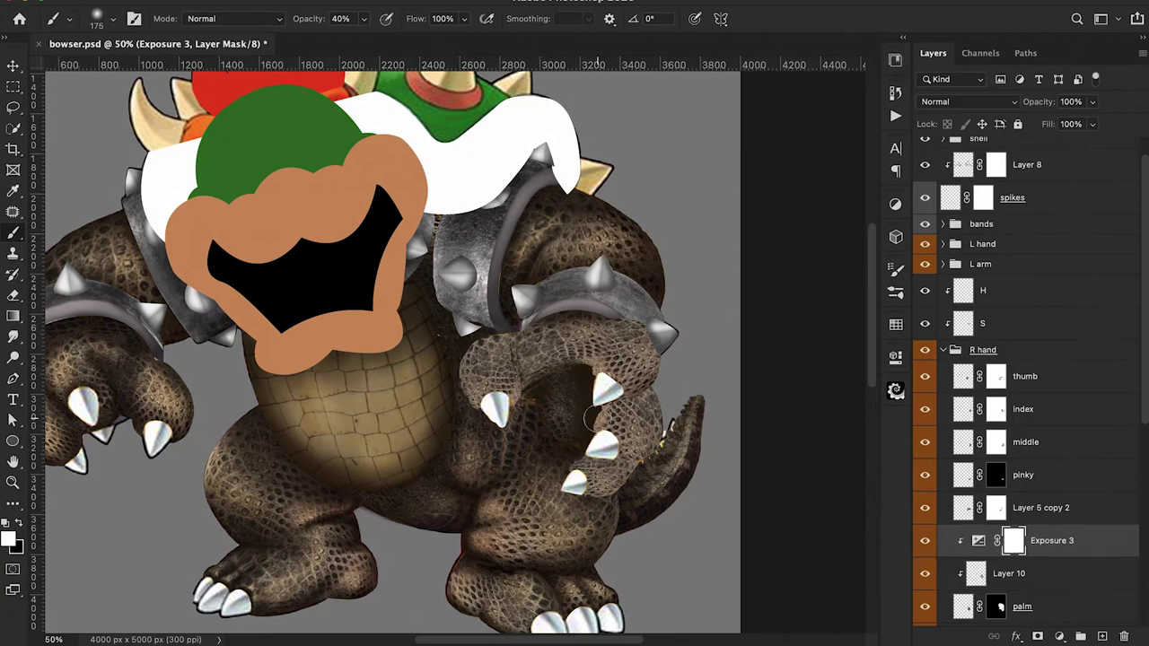
{"action": "key", "text": "x"}
{"action": "left_click_drag", "start_coordinate": [592, 419], "coordinate": [577, 409]}
Step: Shade the R hand's thumb and index finger on the S layer with large and small brushes at 30% opacity
{"action": "left_click", "coordinate": [983, 323]}
{"action": "key", "text": "3"}
{"action": "scroll", "coordinate": [746, 329], "scroll_direction": "up", "scroll_amount": 2}
{"action": "mouse_move", "coordinate": [564, 369]}
{"action": "left_mouse_down"}
{"action": "mouse_move", "coordinate": [523, 373]}
{"action": "mouse_move", "coordinate": [484, 422]}
{"action": "left_mouse_up"}
{"action": "mouse_move", "coordinate": [454, 372]}
{"action": "left_mouse_down"}
{"action": "mouse_move", "coordinate": [440, 426]}
{"action": "mouse_move", "coordinate": [474, 373]}
{"action": "left_mouse_up"}
{"action": "key", "text": "bracketleft"}
{"action": "key", "text": "bracketleft"}
{"action": "key", "text": "bracketleft"}
{"action": "key", "text": "bracketleft"}
{"action": "key", "text": "3"}
{"action": "mouse_move", "coordinate": [553, 368]}
{"action": "left_mouse_down"}
{"action": "mouse_move", "coordinate": [551, 411]}
{"action": "mouse_move", "coordinate": [583, 397]}
{"action": "mouse_move", "coordinate": [608, 431]}
{"action": "left_mouse_up"}
Step: Blend the R hand's finger shading at 20% opacity, varying the brush size down to 80 px
{"action": "key", "text": "2"}
{"action": "key", "text": "bracketright"}
{"action": "key", "text": "bracketright"}
{"action": "scroll", "coordinate": [671, 399], "scroll_direction": "right", "scroll_amount": 2}
{"action": "key", "text": "bracketleft"}
{"action": "key", "text": "bracketleft"}
{"action": "key", "text": "bracketleft"}
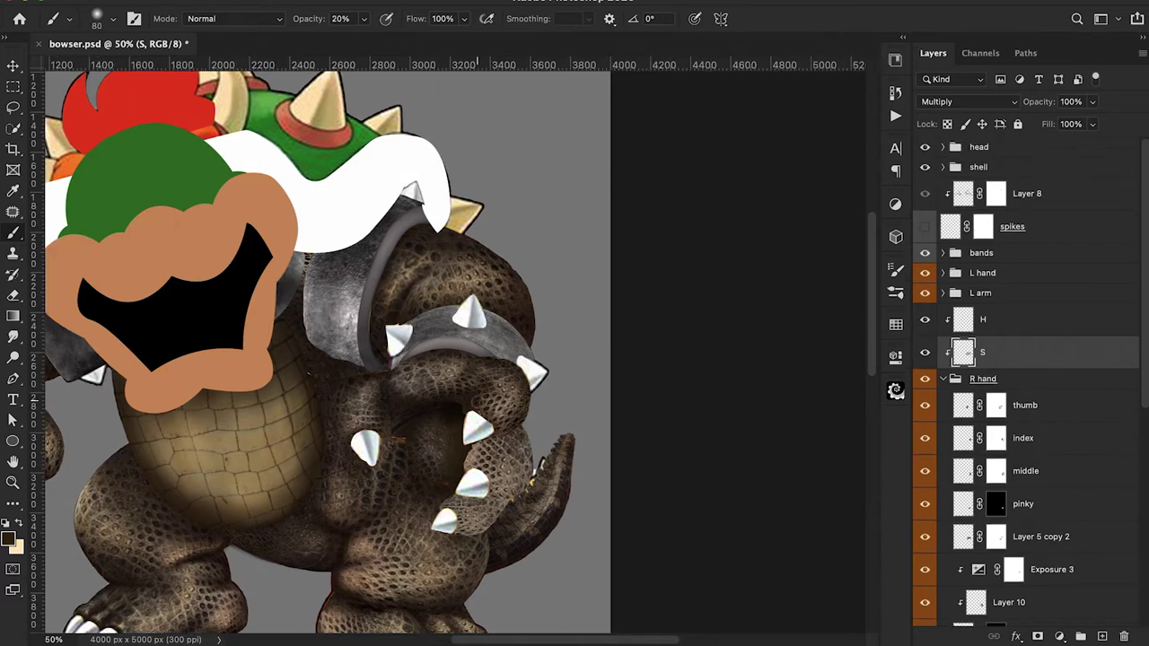
Step: Show the spikes layer and target its mask with a hard 80 px brush in black
{"action": "left_click", "coordinate": [983, 227]}
{"action": "left_click", "coordinate": [924, 227]}
{"action": "right_click", "coordinate": [625, 351]}
{"action": "double_click", "coordinate": [526, 384]}
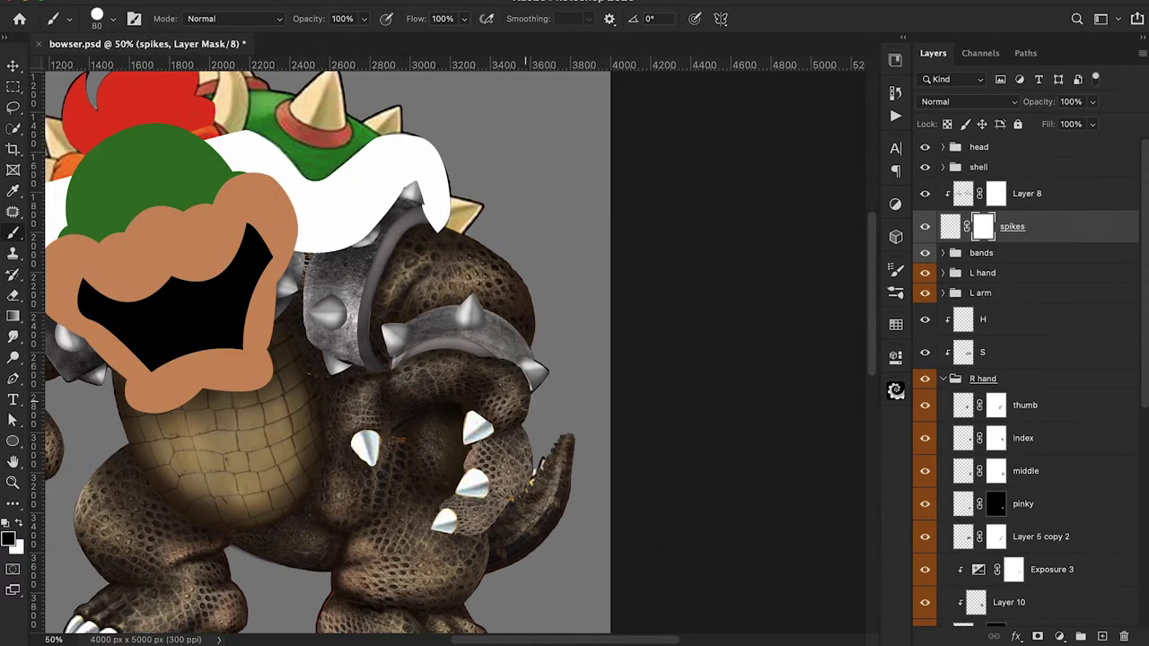
{"action": "key", "text": "super+equal"}
{"action": "key", "text": "super+equal"}
{"action": "key", "text": "super+minus"}
Step: Darken the R hand's lower edge on the S layer with an enlarged soft brush, varying opacity between 20%, 50% and 30%
{"action": "left_click", "coordinate": [983, 352]}
{"action": "scroll", "coordinate": [518, 359], "scroll_direction": "left", "scroll_amount": 2}
{"action": "double_click", "coordinate": [131, 199]}
{"action": "key", "text": "2"}
{"action": "key", "text": "bracketright"}
{"action": "key", "text": "bracketright"}
{"action": "key", "text": "bracketright"}
{"action": "key", "text": "bracketright"}
{"action": "key", "text": "bracketright"}
{"action": "key", "text": "bracketright"}
{"action": "key", "text": "bracketright"}
{"action": "key", "text": "bracketright"}
{"action": "key", "text": "5"}
{"action": "scroll", "coordinate": [561, 449], "scroll_direction": "down", "scroll_amount": 2}
{"action": "key", "text": "3"}
{"action": "mouse_move", "coordinate": [561, 448]}
{"action": "left_mouse_down"}
{"action": "mouse_move", "coordinate": [525, 418]}
{"action": "mouse_move", "coordinate": [559, 435]}
{"action": "left_mouse_up"}
Step: Deepen the shadows between the R hand's fingers with a smaller brush at 70% and 30% opacity
{"action": "key", "text": "7"}
{"action": "key", "text": "bracketleft"}
{"action": "key", "text": "bracketleft"}
{"action": "key", "text": "bracketleft"}
{"action": "key", "text": "bracketleft"}
{"action": "key", "text": "bracketleft"}
{"action": "key", "text": "bracketleft"}
{"action": "key", "text": "bracketleft"}
{"action": "key", "text": "3"}
{"action": "mouse_move", "coordinate": [485, 447]}
{"action": "left_mouse_down"}
{"action": "mouse_move", "coordinate": [536, 377]}
{"action": "mouse_move", "coordinate": [604, 382]}
{"action": "mouse_move", "coordinate": [583, 414]}
{"action": "mouse_move", "coordinate": [543, 402]}
{"action": "mouse_move", "coordinate": [587, 402]}
{"action": "left_mouse_up"}
Step: Blend the R hand's shading with a larger brush at 40% and 20% opacity, and activate the H layer with the highlight colour
{"action": "key", "text": "bracketright"}
{"action": "key", "text": "bracketright"}
{"action": "key", "text": "bracketright"}
{"action": "key", "text": "bracketright"}
{"action": "key", "text": "4"}
{"action": "key", "text": "2"}
{"action": "left_click", "coordinate": [983, 319]}
{"action": "key", "text": "x"}
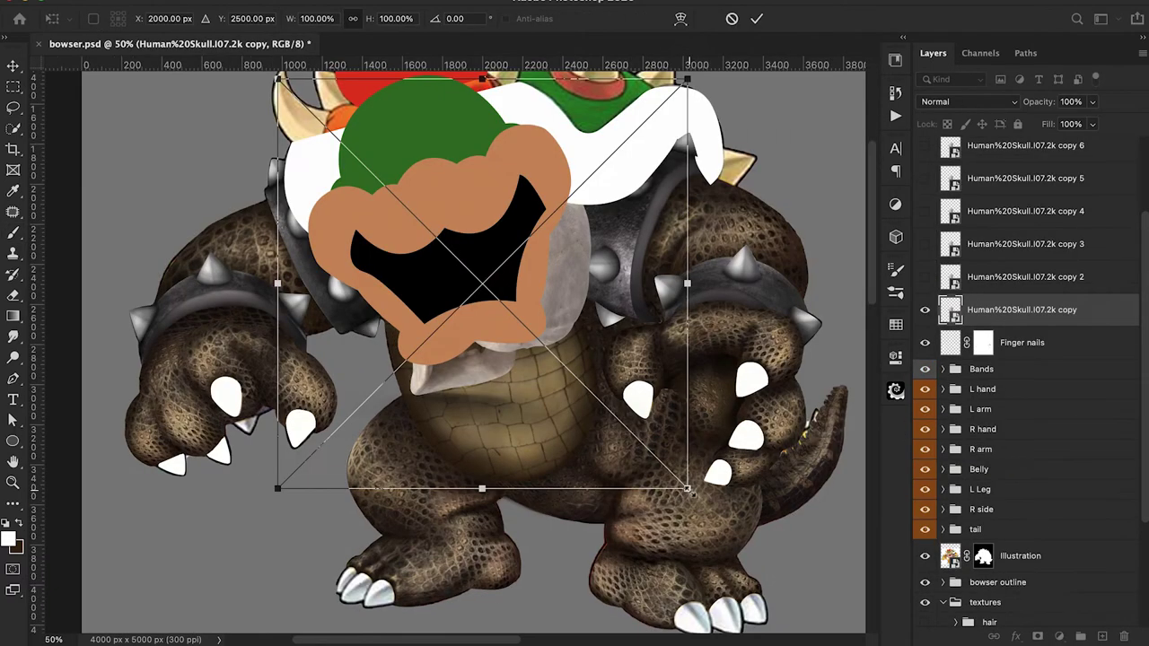
Step: Scale down the Human Skull copy texture beside the L hand and add a layer mask using the fingernail selection
{"action": "left_click_drag", "start_coordinate": [698, 508], "coordinate": [408, 609]}
{"action": "left_click_drag", "start_coordinate": [498, 326], "coordinate": [455, 372]}
{"action": "left_click_drag", "start_coordinate": [375, 436], "coordinate": [357, 419]}
{"action": "left_click", "coordinate": [759, 18]}
{"action": "key", "text": "b"}
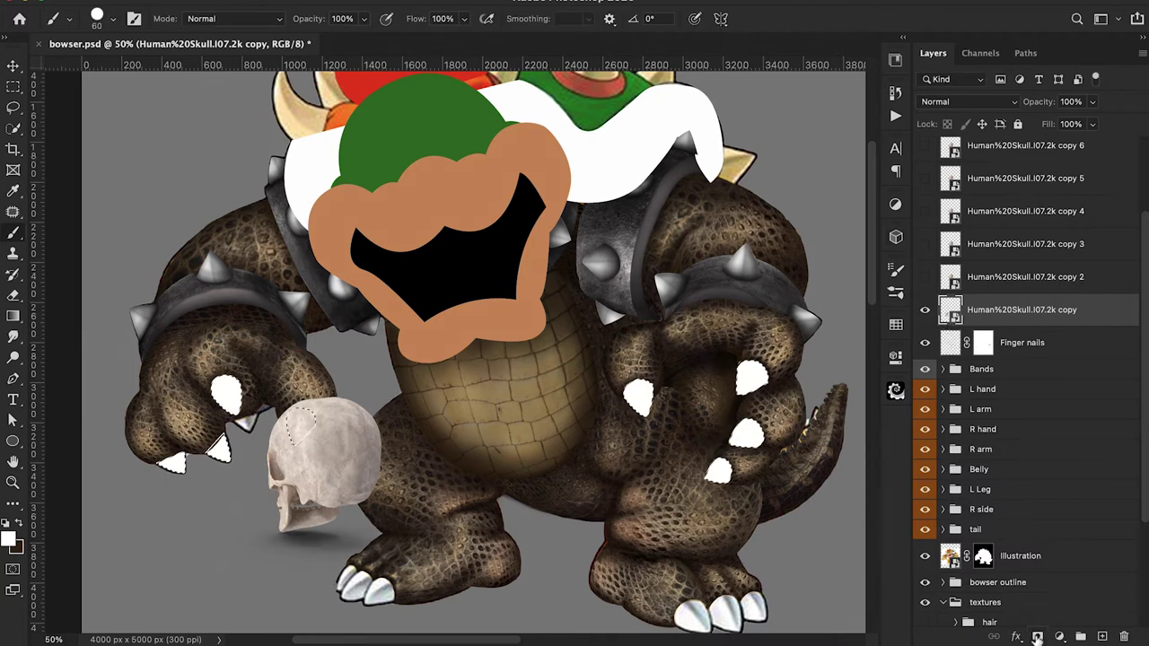
{"action": "left_click", "coordinate": [1037, 636], "text": "alt"}
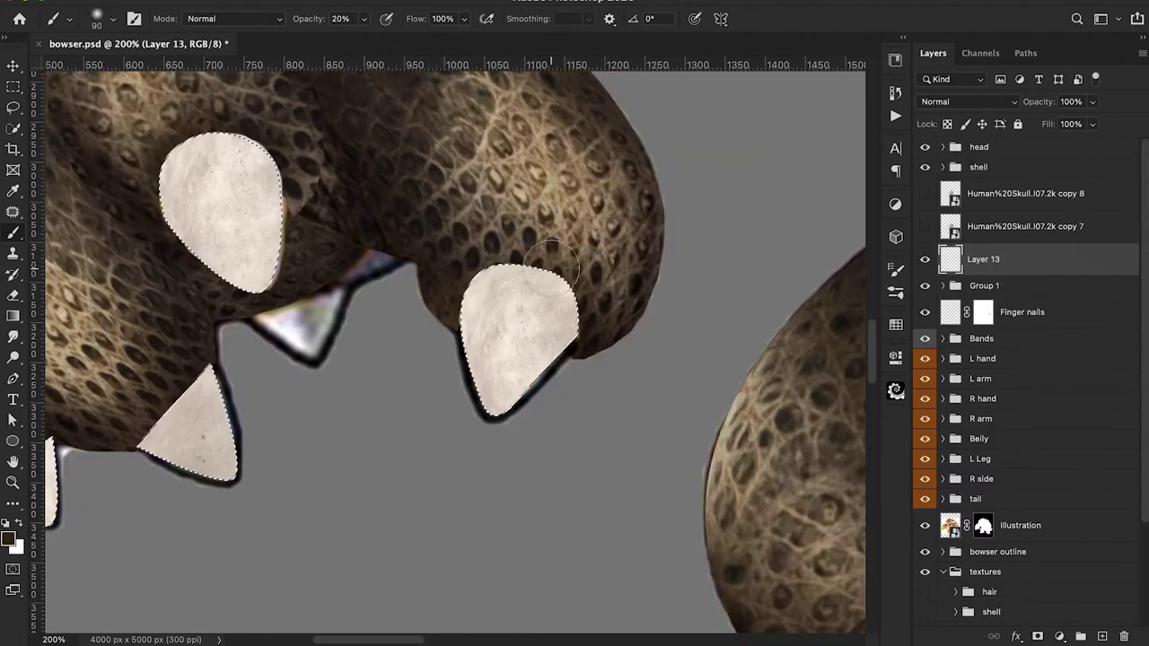
Step: Shade the base and edges of the L hand's claw on Layer 13 at 40% and 20% opacity, switching to a darker brown
{"action": "key", "text": "4"}
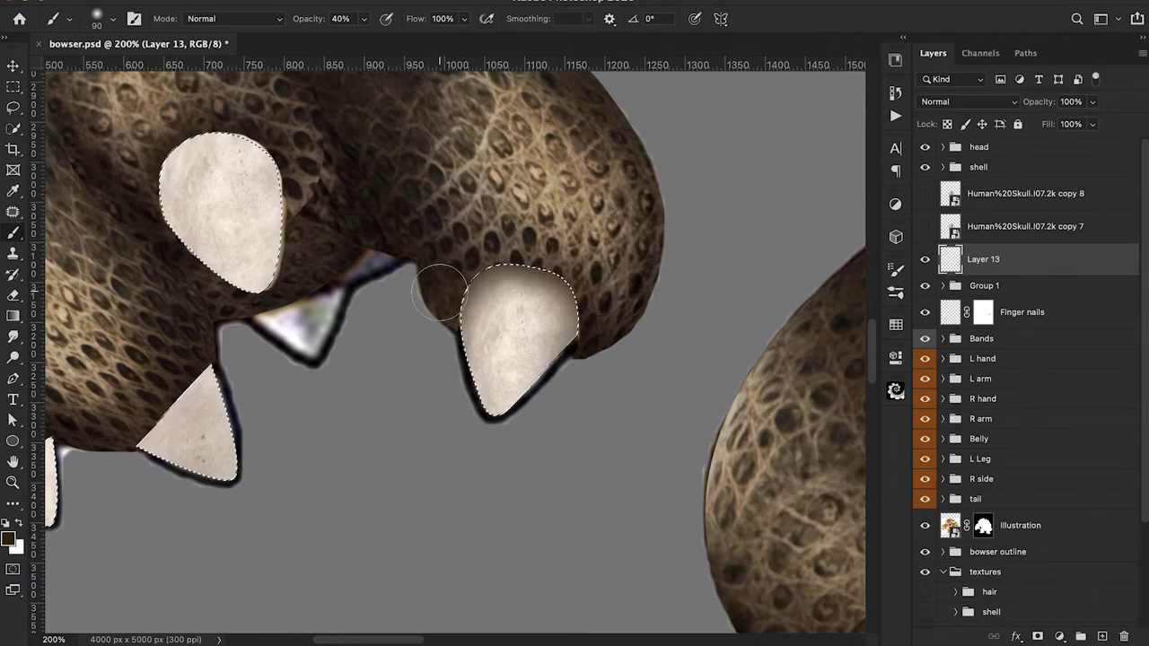
{"action": "key", "text": "2"}
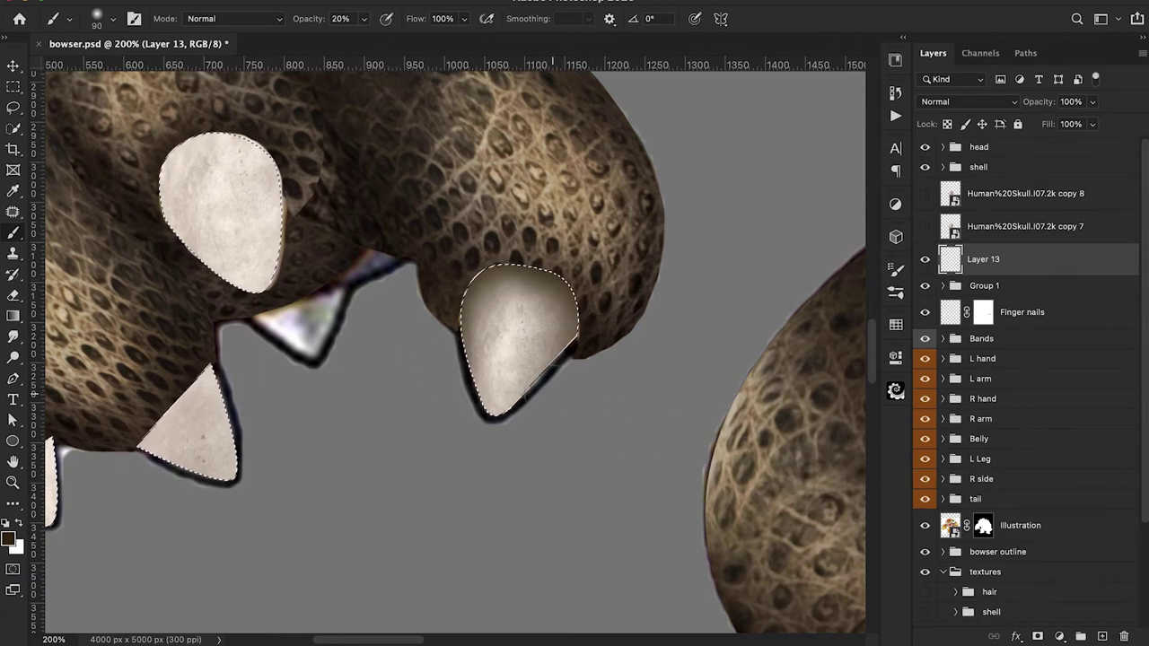
{"action": "left_click", "coordinate": [8, 539]}
{"action": "left_click", "coordinate": [840, 226]}
{"action": "key", "text": "Return"}
{"action": "mouse_move", "coordinate": [458, 298]}
{"action": "left_mouse_down"}
{"action": "mouse_move", "coordinate": [528, 248]}
{"action": "mouse_move", "coordinate": [592, 324]}
{"action": "mouse_move", "coordinate": [529, 414]}
{"action": "mouse_move", "coordinate": [470, 300]}
{"action": "mouse_move", "coordinate": [556, 318]}
{"action": "mouse_move", "coordinate": [543, 359]}
{"action": "left_mouse_up"}
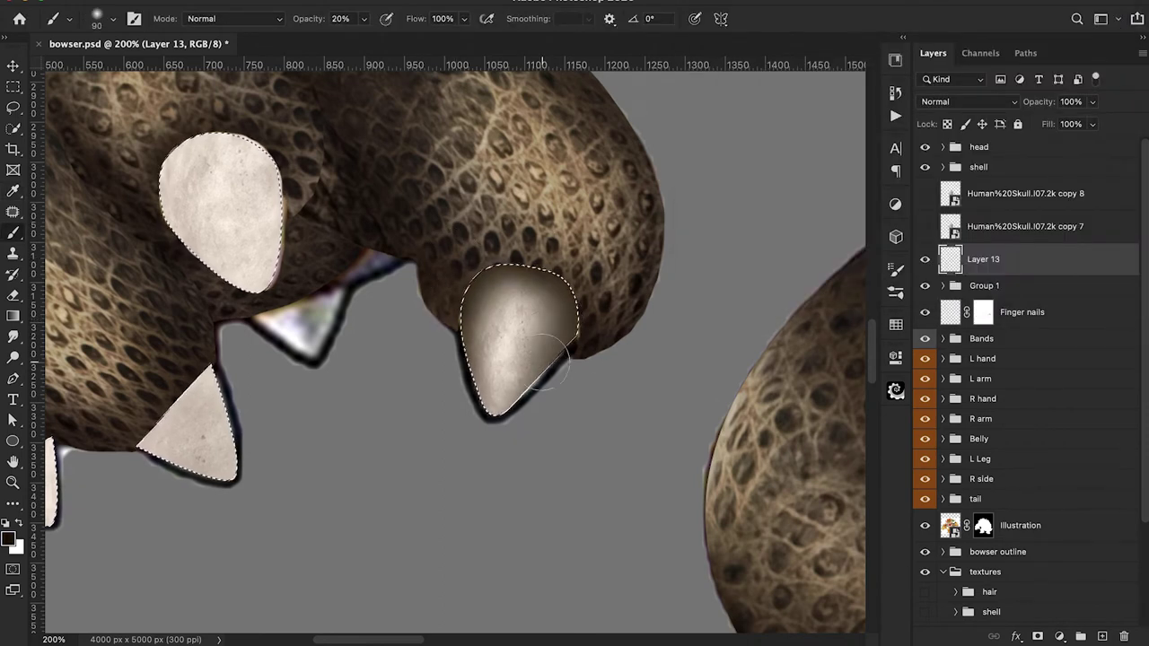
{"action": "key", "text": "ctrl+d"}
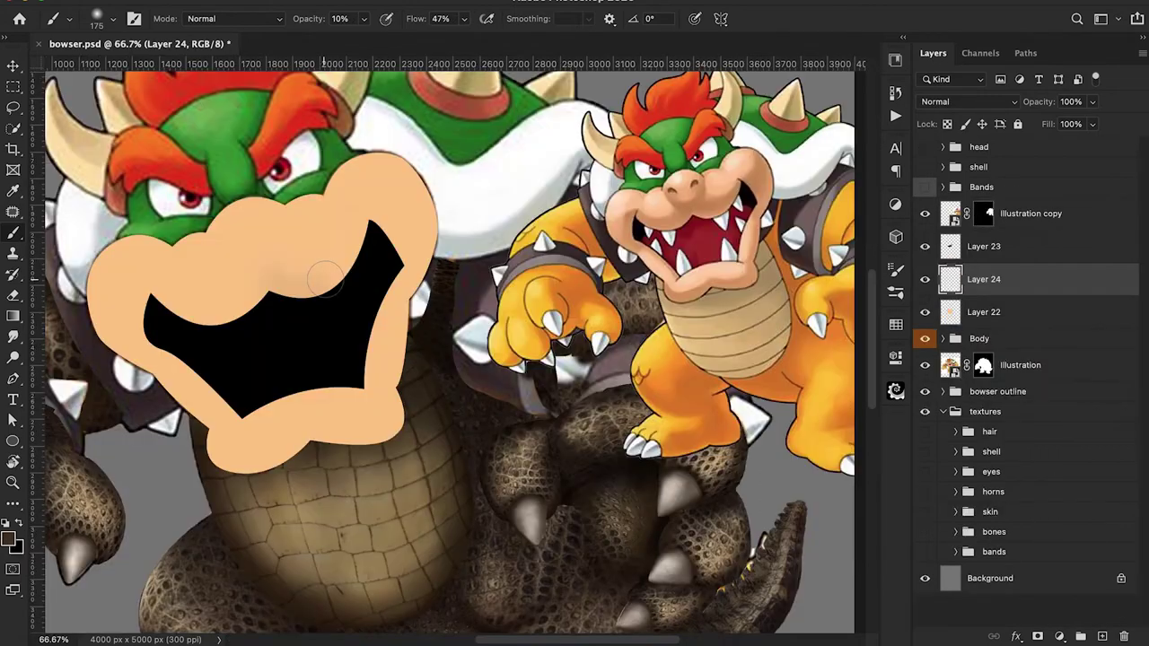
Step: Shade the nose and upper lip on Layer 24 with a soft brush at 10% opacity, and soften the shading with the Eraser
{"action": "mouse_move", "coordinate": [355, 259]}
{"action": "left_mouse_down"}
{"action": "mouse_move", "coordinate": [263, 264]}
{"action": "mouse_move", "coordinate": [219, 305]}
{"action": "mouse_move", "coordinate": [229, 314]}
{"action": "mouse_move", "coordinate": [253, 267]}
{"action": "mouse_move", "coordinate": [234, 300]}
{"action": "mouse_move", "coordinate": [198, 321]}
{"action": "mouse_move", "coordinate": [321, 300]}
{"action": "mouse_move", "coordinate": [307, 291]}
{"action": "mouse_move", "coordinate": [200, 325]}
{"action": "mouse_move", "coordinate": [182, 302]}
{"action": "mouse_move", "coordinate": [188, 331]}
{"action": "left_mouse_up"}
{"action": "mouse_move", "coordinate": [365, 248]}
{"action": "left_mouse_down"}
{"action": "mouse_move", "coordinate": [296, 306]}
{"action": "mouse_move", "coordinate": [324, 294]}
{"action": "left_mouse_up"}
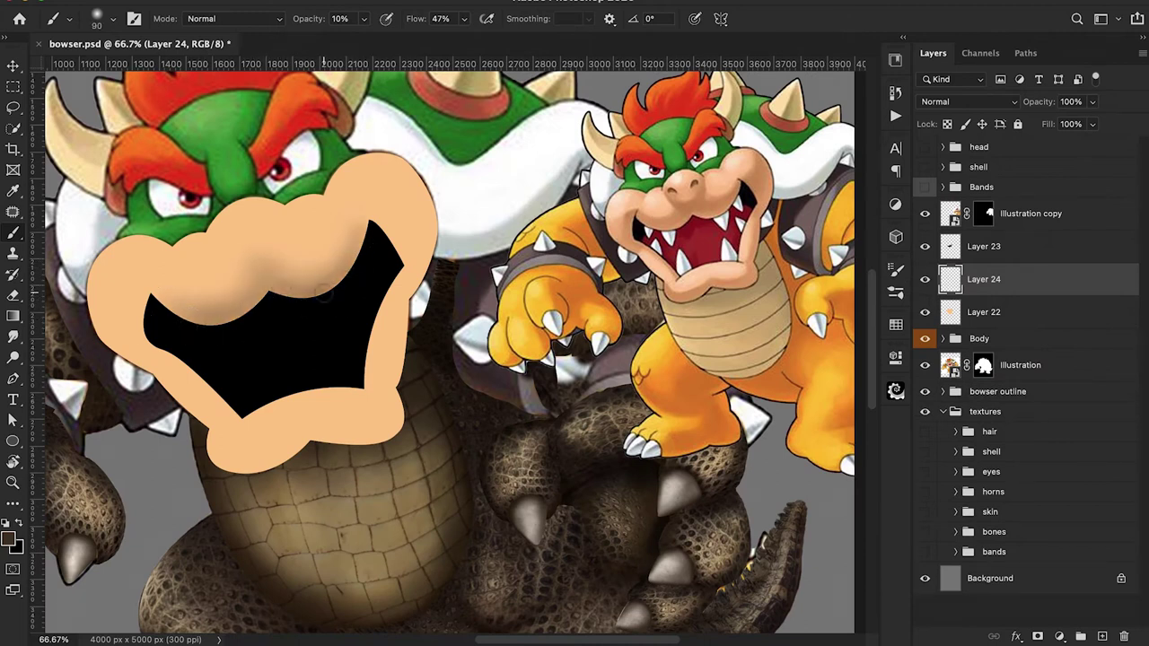
{"action": "mouse_move", "coordinate": [261, 269]}
{"action": "left_mouse_down"}
{"action": "mouse_move", "coordinate": [305, 204]}
{"action": "mouse_move", "coordinate": [218, 255]}
{"action": "mouse_move", "coordinate": [270, 278]}
{"action": "mouse_move", "coordinate": [252, 263]}
{"action": "mouse_move", "coordinate": [294, 238]}
{"action": "mouse_move", "coordinate": [267, 280]}
{"action": "left_mouse_up"}
{"action": "key", "text": "e"}
{"action": "left_click", "coordinate": [114, 18]}
{"action": "double_click", "coordinate": [140, 197]}
{"action": "key", "text": "4"}
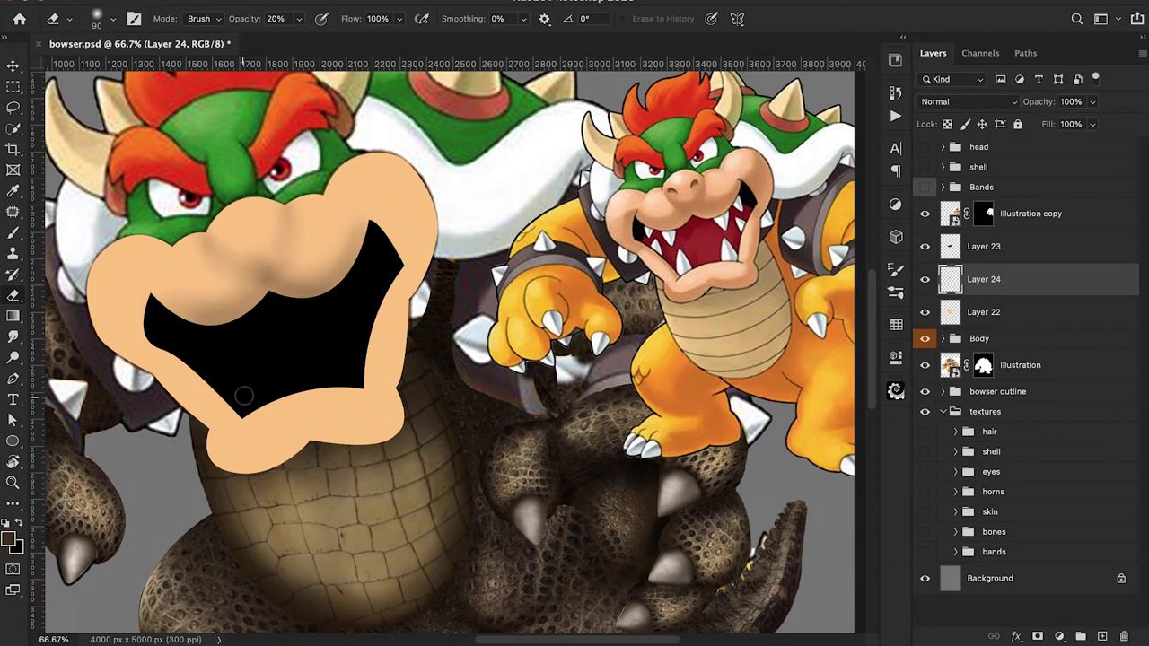
Step: Set the foreground colour to brown #915e1c and shade the muzzle beside the mouth's corner with a 90 px brush at 10% opacity
{"action": "left_click", "coordinate": [7, 538]}
{"action": "left_click", "coordinate": [384, 345]}
{"action": "left_click", "coordinate": [869, 125]}
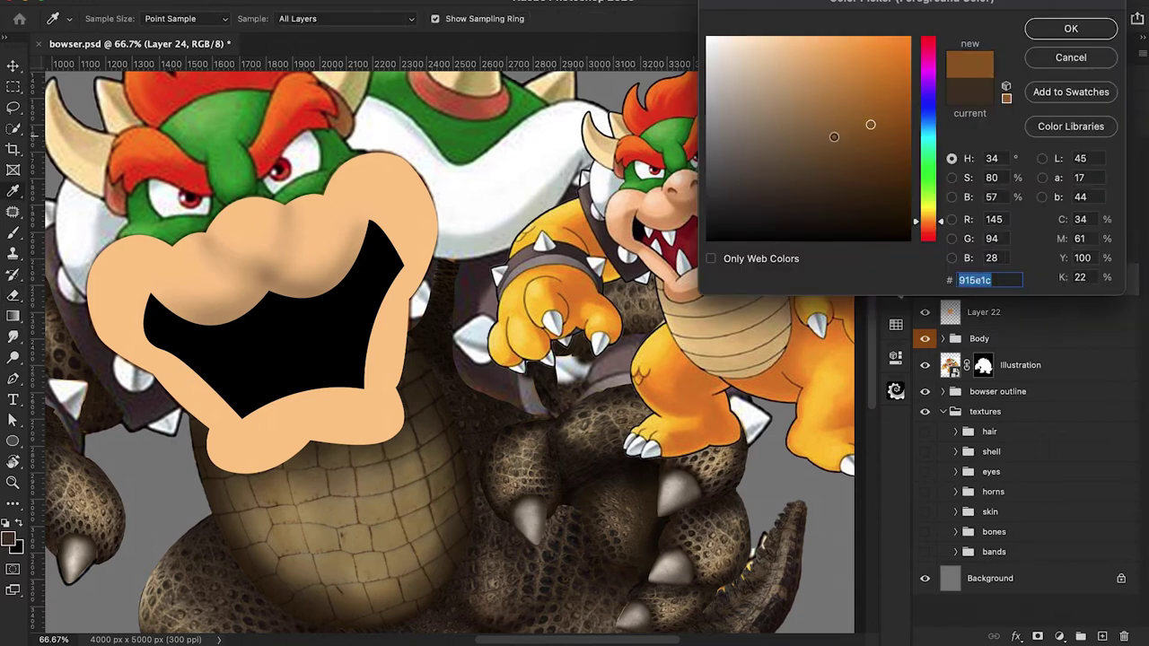
{"action": "key", "text": "Return"}
{"action": "key", "text": "b"}
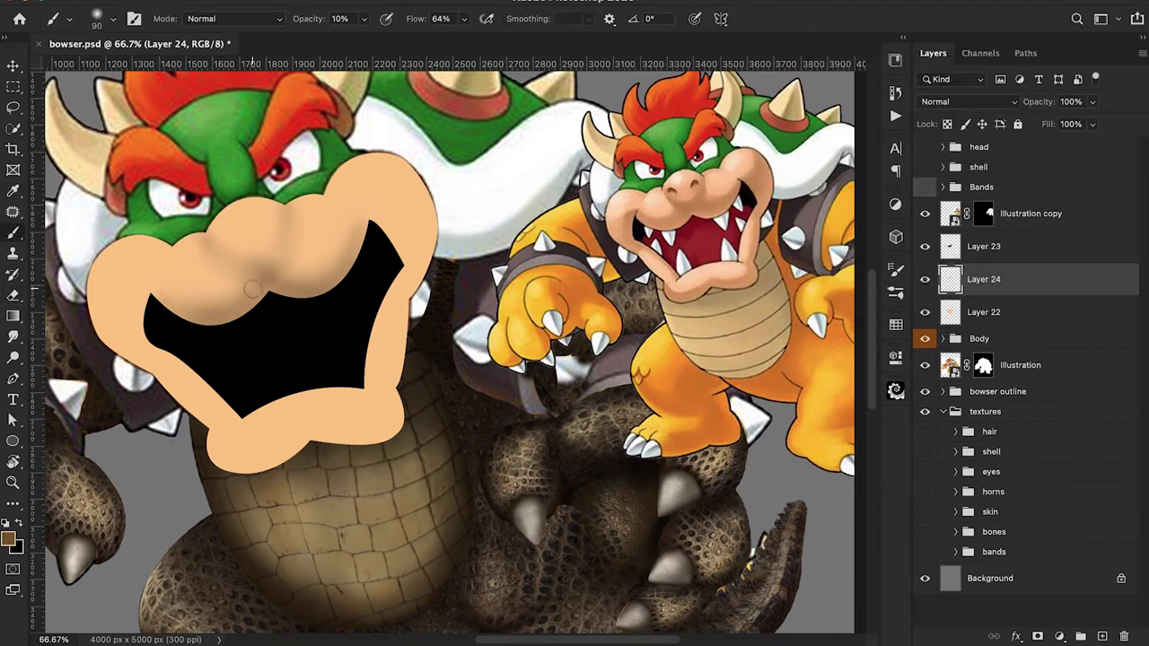
{"action": "key", "text": "bracketright"}
{"action": "key", "text": "bracketright"}
{"action": "key", "text": "bracketright"}
{"action": "key", "text": "bracketleft"}
{"action": "key", "text": "bracketleft"}
{"action": "key", "text": "bracketleft"}
{"action": "left_click_drag", "start_coordinate": [150, 303], "coordinate": [157, 331]}
Step: Darken the lip edges around the mouth opening at 30% and 40% opacity, reducing the brush size for finer areas
{"action": "key", "text": "3"}
{"action": "left_click_drag", "start_coordinate": [404, 256], "coordinate": [377, 301]}
{"action": "mouse_move", "coordinate": [280, 408]}
{"action": "left_mouse_down"}
{"action": "mouse_move", "coordinate": [159, 344]}
{"action": "mouse_move", "coordinate": [260, 418]}
{"action": "left_mouse_up"}
{"action": "mouse_move", "coordinate": [251, 314]}
{"action": "left_mouse_down"}
{"action": "mouse_move", "coordinate": [189, 329]}
{"action": "mouse_move", "coordinate": [251, 310]}
{"action": "left_mouse_up"}
{"action": "mouse_move", "coordinate": [363, 228]}
{"action": "left_mouse_down"}
{"action": "mouse_move", "coordinate": [341, 284]}
{"action": "mouse_move", "coordinate": [359, 238]}
{"action": "left_mouse_up"}
{"action": "key", "text": "4"}
{"action": "key", "text": "super+plus"}
{"action": "key", "text": "bracketleft"}
{"action": "key", "text": "bracketleft"}
{"action": "key", "text": "bracketleft"}
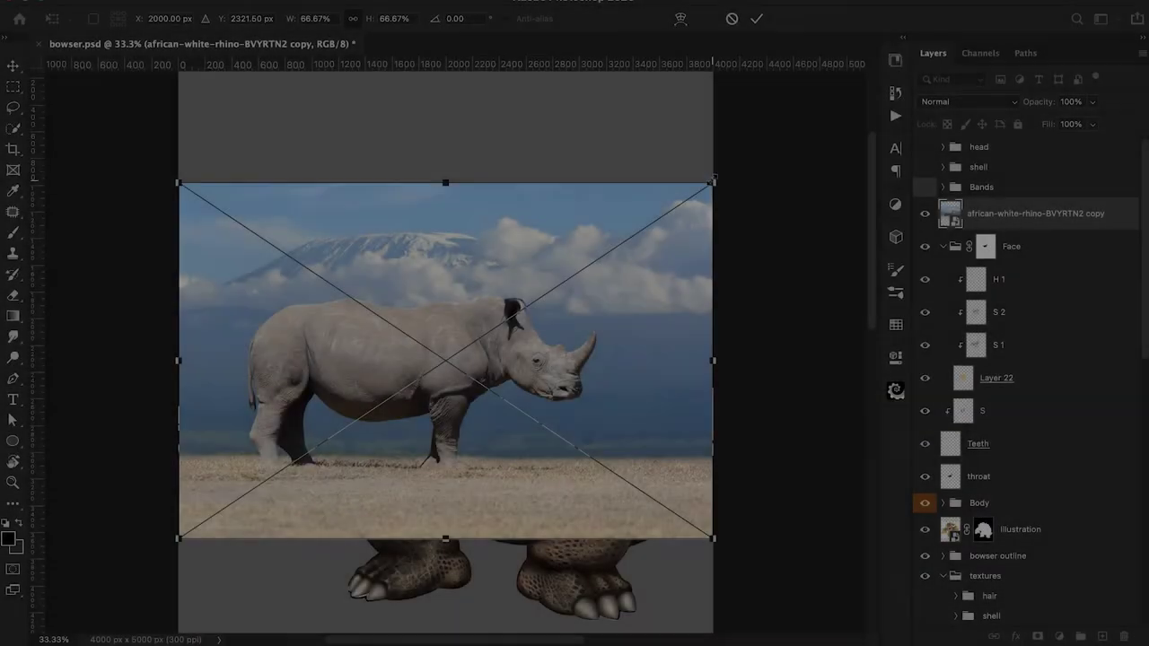
Step: Enlarge the african-white-rhino copy image and position the rhino's body over the canvas
{"action": "left_click_drag", "start_coordinate": [713, 182], "coordinate": [856, 72]}
{"action": "left_click_drag", "start_coordinate": [479, 392], "coordinate": [576, 389]}
{"action": "key", "text": "Return"}
Step: Outline the rhino's torso skin with the Lasso tool and copy it to a new layer
{"action": "key", "text": "l"}
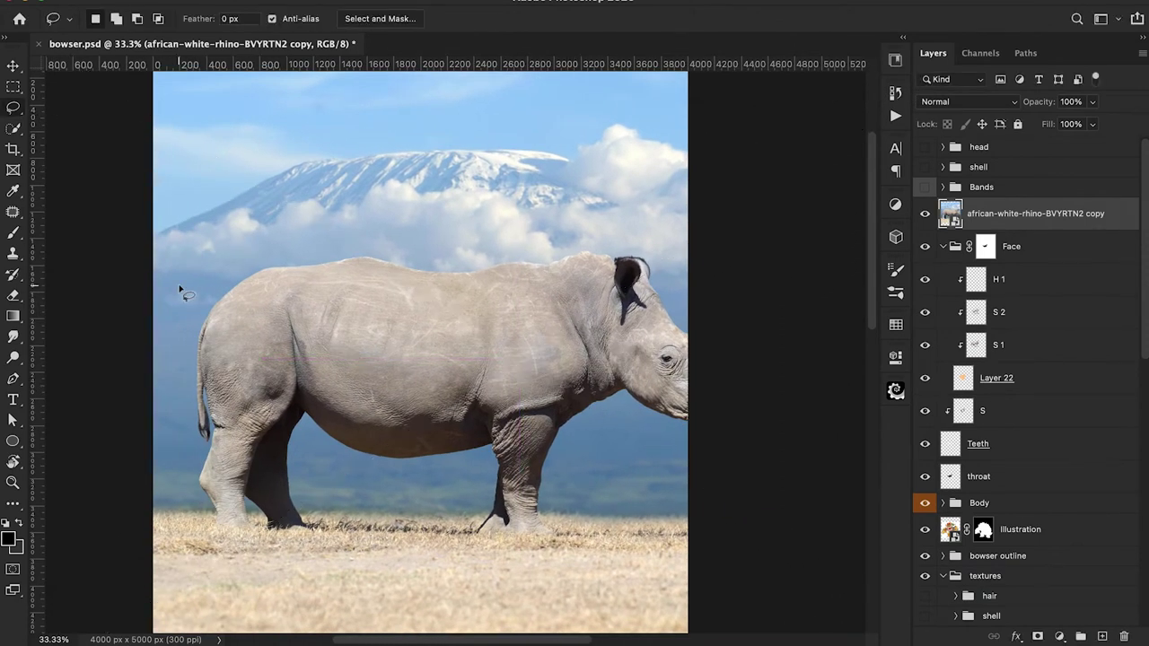
{"action": "left_click_drag", "start_coordinate": [353, 421], "coordinate": [389, 426]}
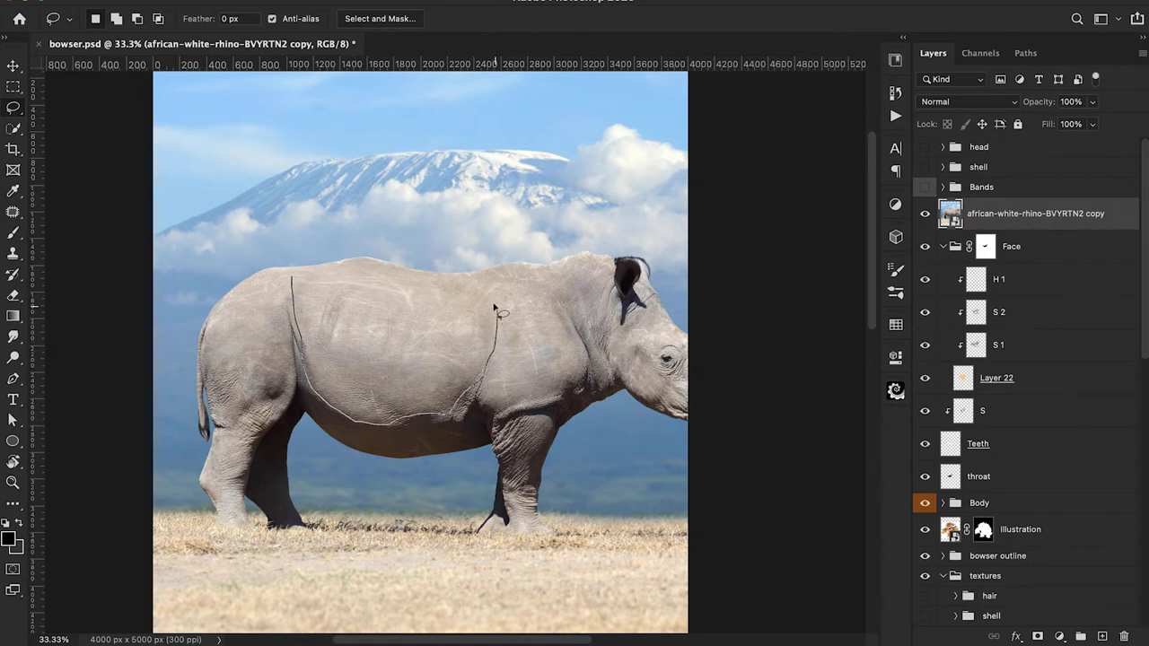
{"action": "left_click_drag", "start_coordinate": [307, 273], "coordinate": [305, 273]}
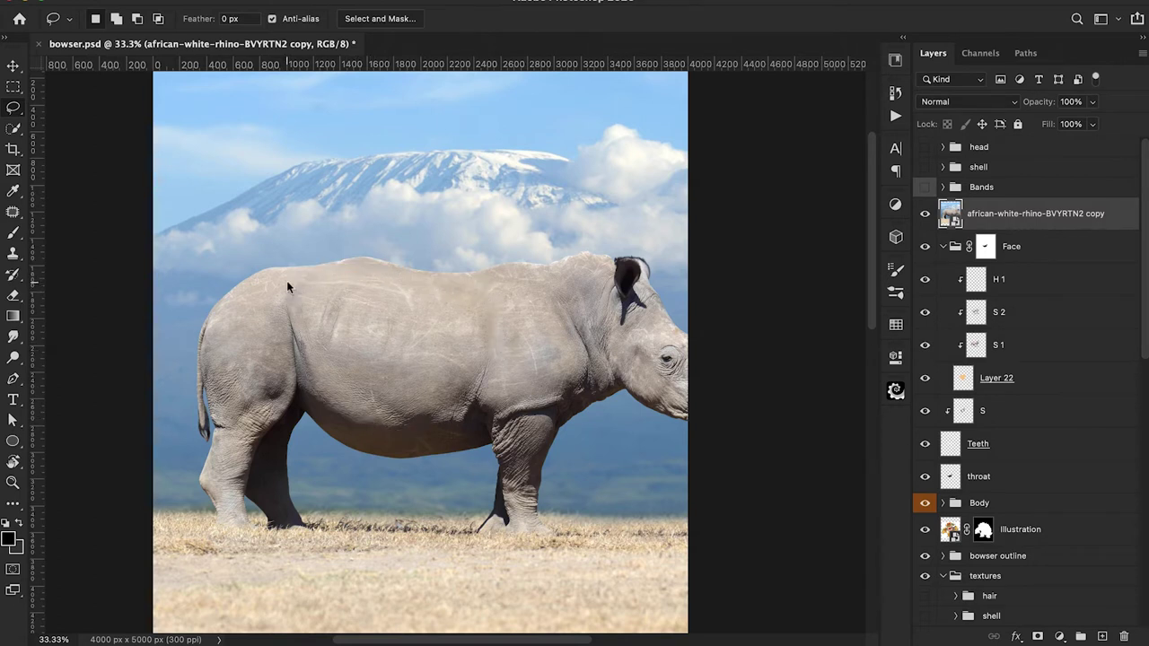
{"action": "key", "text": "ctrl+j"}
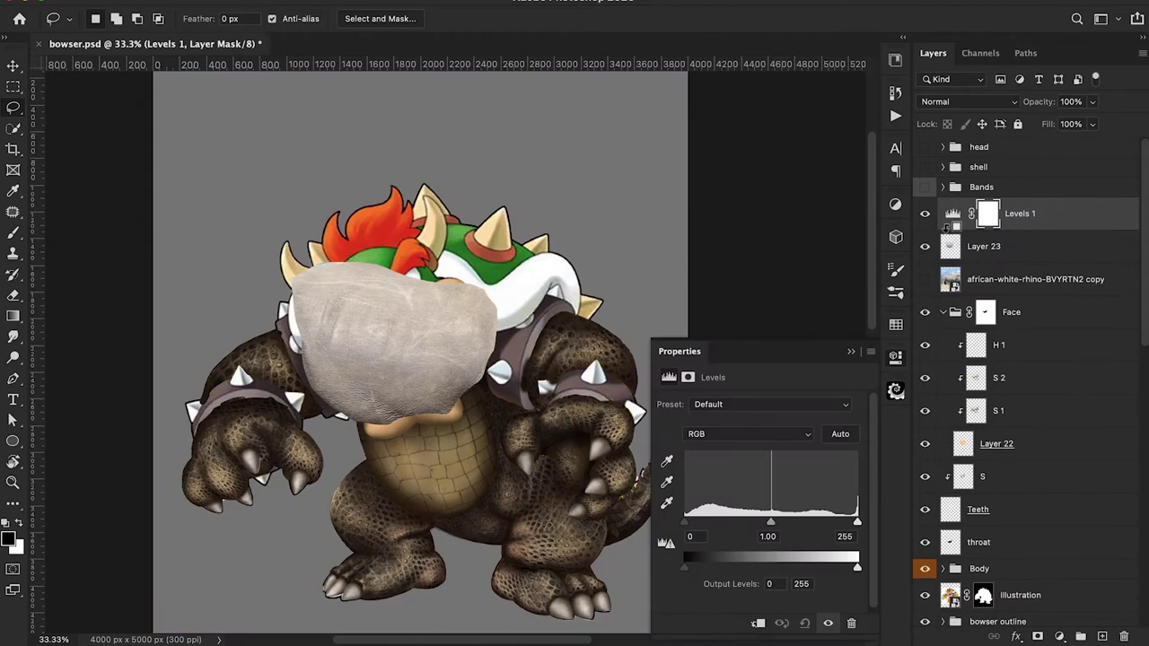
Step: Clip the Levels adjustment to the rhino skin and set its input levels to 7, 0.52 and 241
{"action": "left_click", "coordinate": [946, 228], "text": "alt"}
{"action": "left_click_drag", "start_coordinate": [770, 523], "coordinate": [805, 527]}
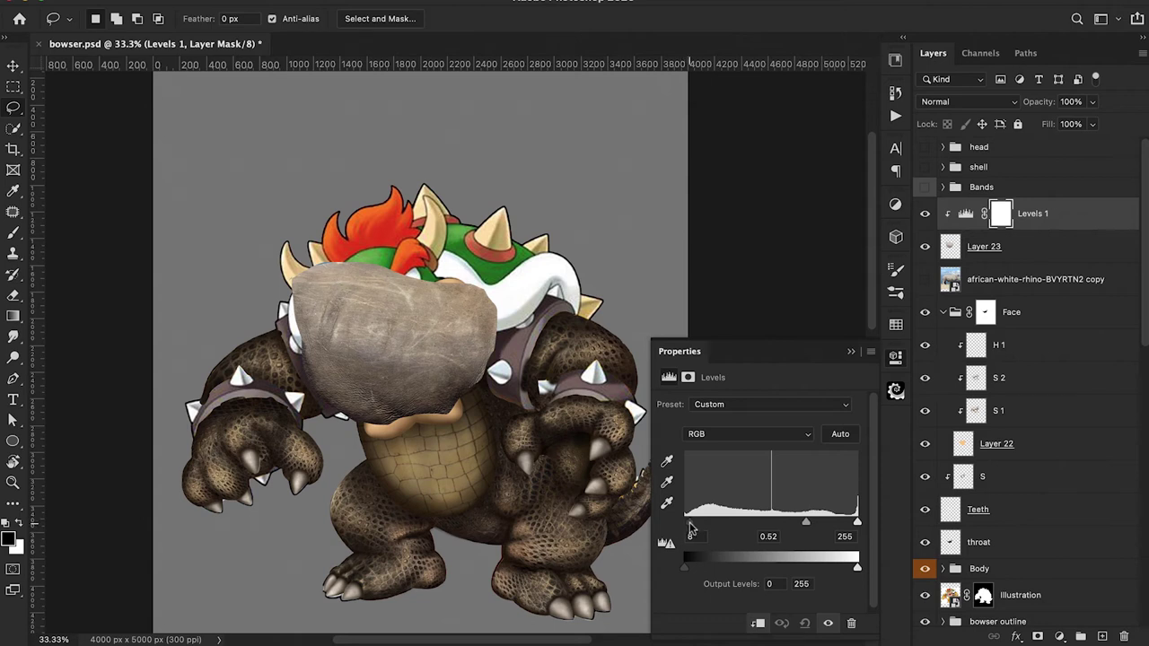
{"action": "left_click_drag", "start_coordinate": [856, 525], "coordinate": [848, 524]}
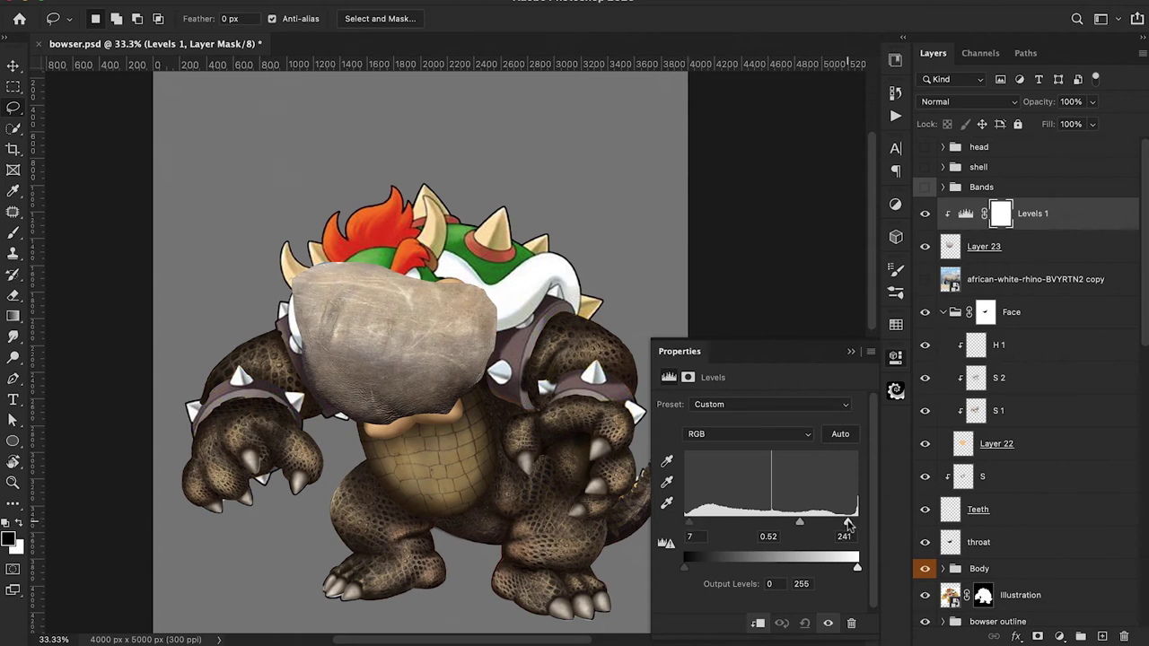
{"action": "left_click", "coordinate": [851, 352]}
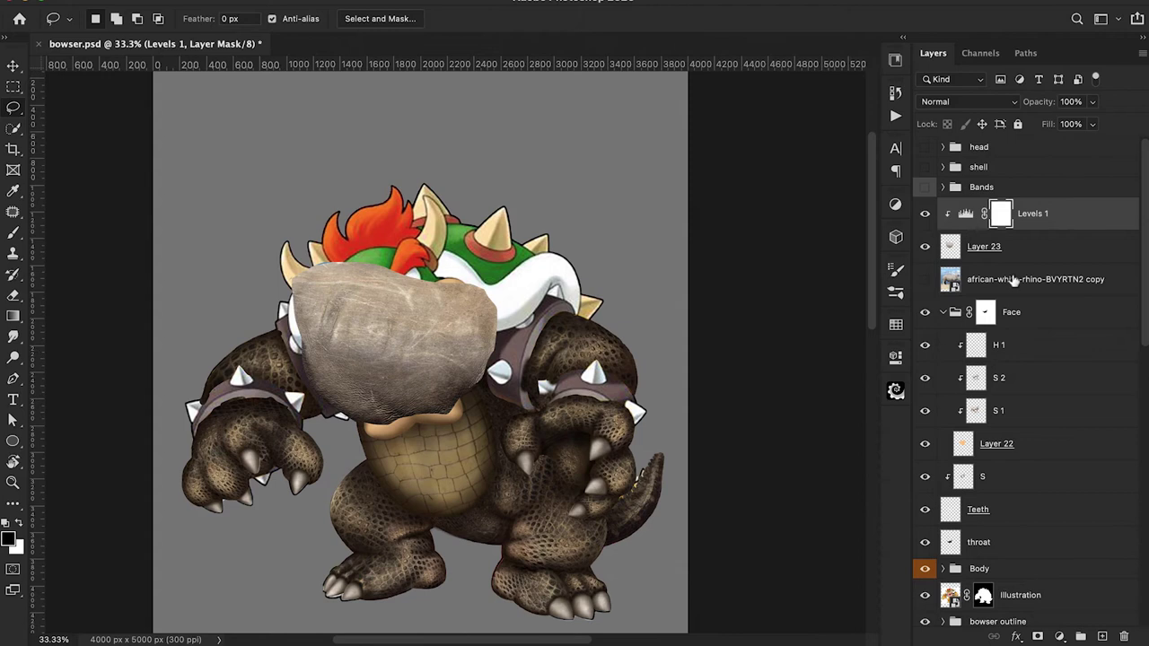
Step: Merge the Levels adjustment into the rhino skin, duplicate the result, and place one copy above H 1 in the Face group
{"action": "key", "text": "ctrl+e"}
{"action": "key", "text": "ctrl+j"}
{"action": "left_click_drag", "start_coordinate": [1019, 247], "coordinate": [981, 329]}
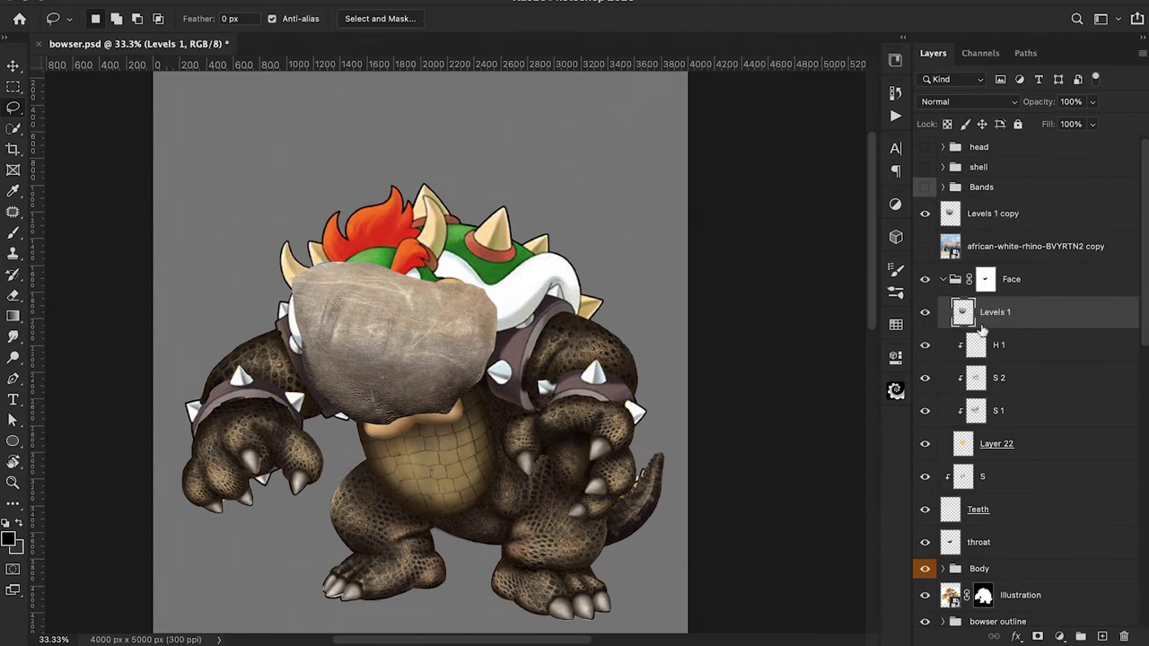
Step: Hide the duplicate skin layer and rotate the Face group's skin texture to -33.69° over the muzzle, with 99% layer opacity
{"action": "key", "text": "ctrl+t"}
{"action": "left_click_drag", "start_coordinate": [1034, 103], "coordinate": [1012, 107]}
{"action": "left_click", "coordinate": [924, 214]}
{"action": "key", "text": "ctrl+t"}
{"action": "left_click_drag", "start_coordinate": [575, 283], "coordinate": [490, 223]}
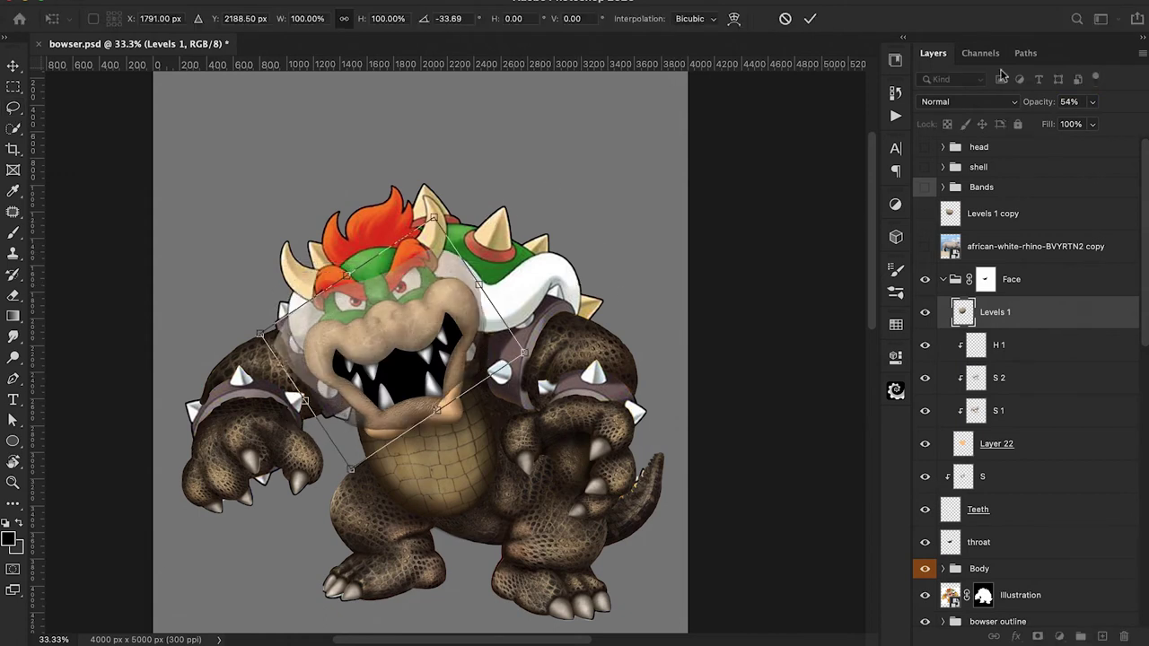
{"action": "left_click_drag", "start_coordinate": [1036, 103], "coordinate": [1072, 104]}
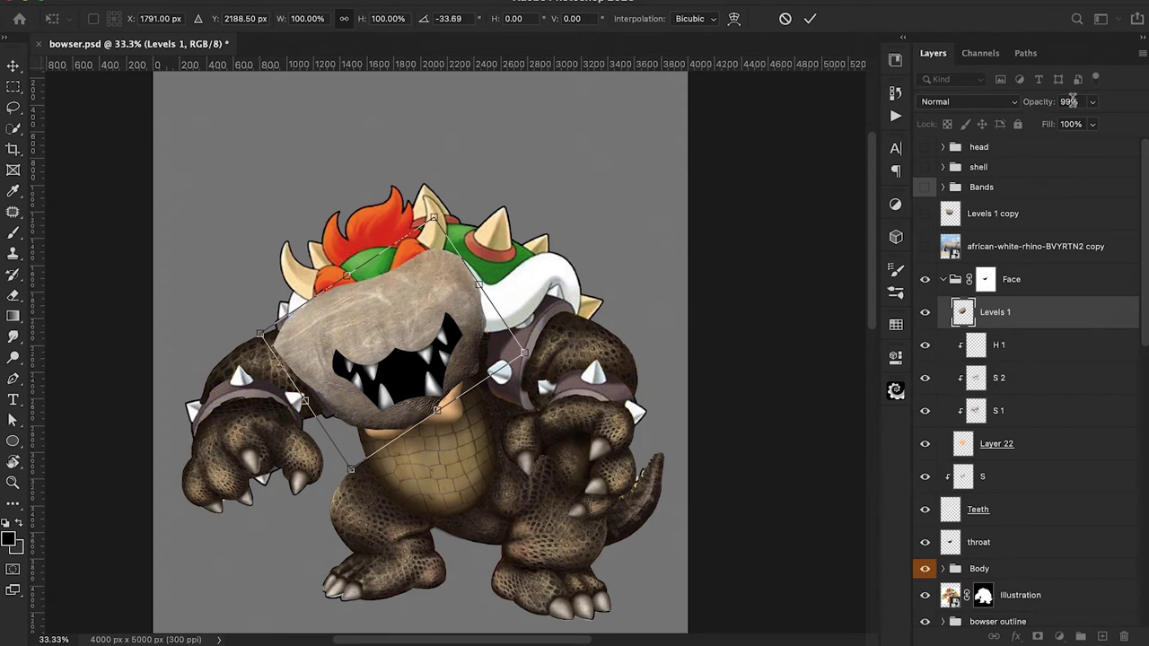
Step: Fine-tune the skin texture's rotation and position over the muzzle and apply the transform
{"action": "left_click_drag", "start_coordinate": [623, 255], "coordinate": [635, 285]}
{"action": "mouse_move", "coordinate": [451, 337]}
{"action": "left_mouse_down"}
{"action": "mouse_move", "coordinate": [467, 357]}
{"action": "mouse_move", "coordinate": [472, 348]}
{"action": "mouse_move", "coordinate": [454, 334]}
{"action": "mouse_move", "coordinate": [454, 346]}
{"action": "left_mouse_up"}
{"action": "left_click_drag", "start_coordinate": [552, 330], "coordinate": [598, 348]}
{"action": "left_click_drag", "start_coordinate": [431, 338], "coordinate": [436, 339]}
{"action": "left_click", "coordinate": [809, 19]}
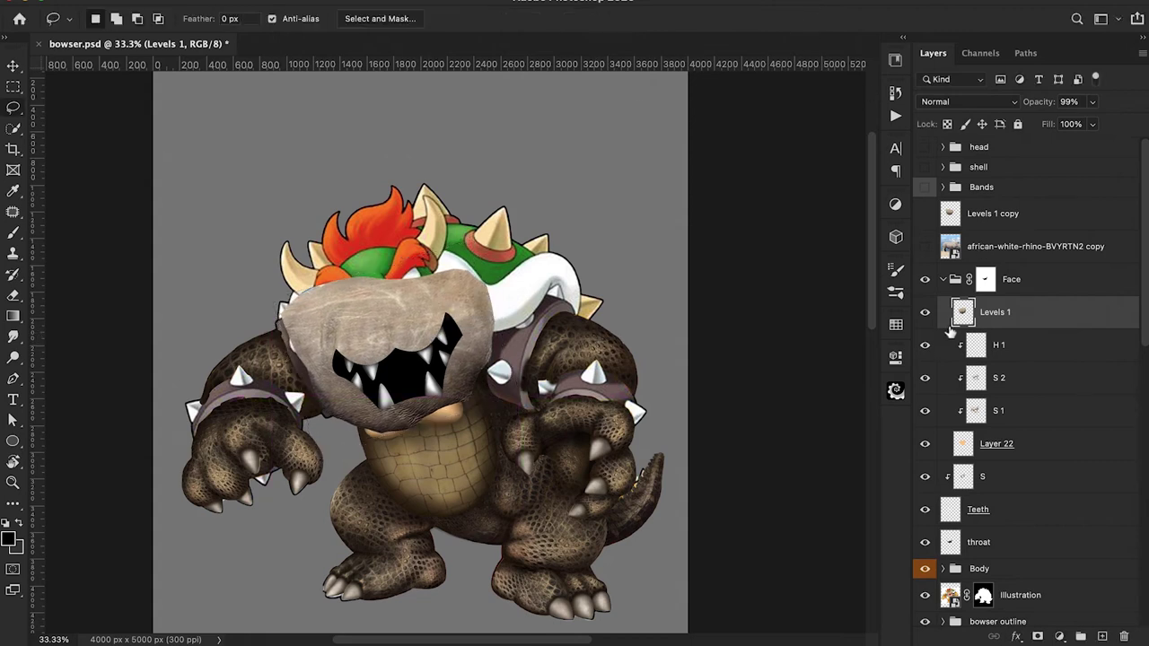
Step: Clip the Levels 1 skin texture to the face layers below and set its blend mode to Soft Light
{"action": "left_click", "coordinate": [953, 325], "text": "alt"}
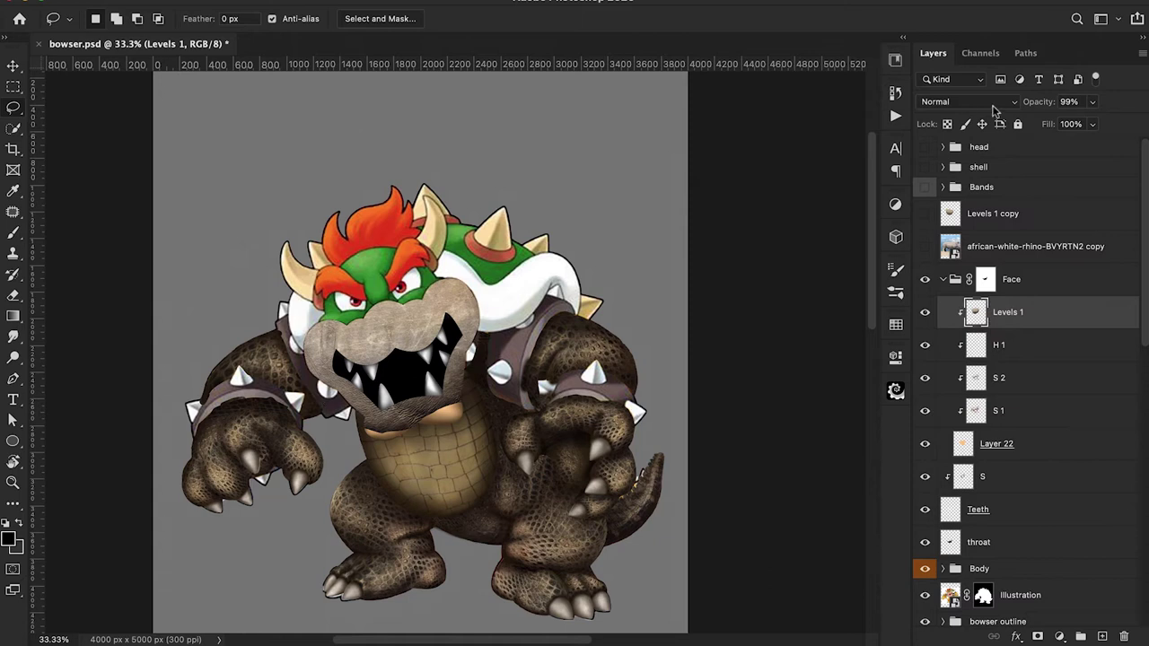
{"action": "left_click", "coordinate": [995, 108]}
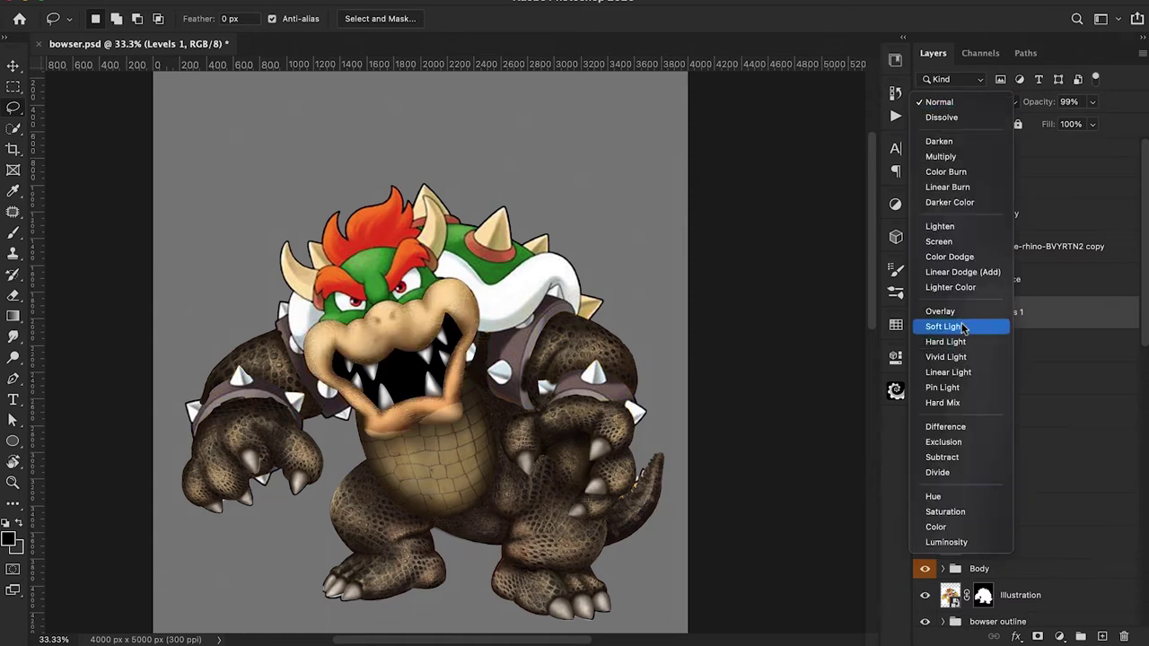
{"action": "left_click", "coordinate": [958, 327]}
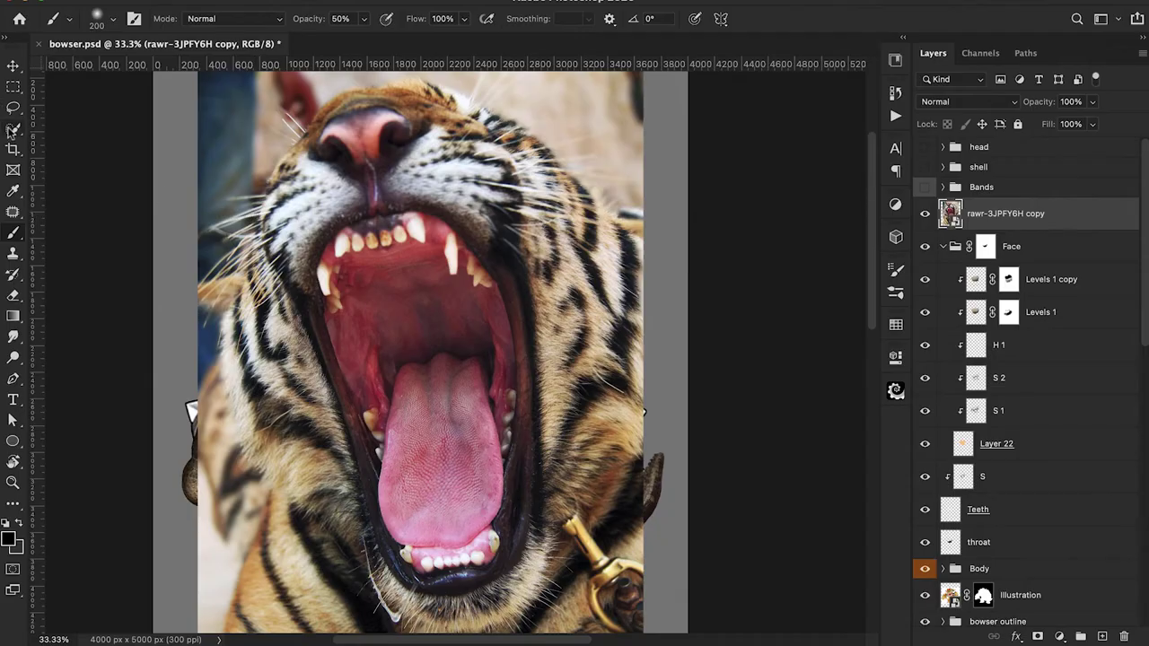
Step: Select the tiger's tongue with the Quick Selection tool and copy it to a new layer
{"action": "left_click", "coordinate": [12, 131]}
{"action": "left_click_drag", "start_coordinate": [406, 381], "coordinate": [449, 485]}
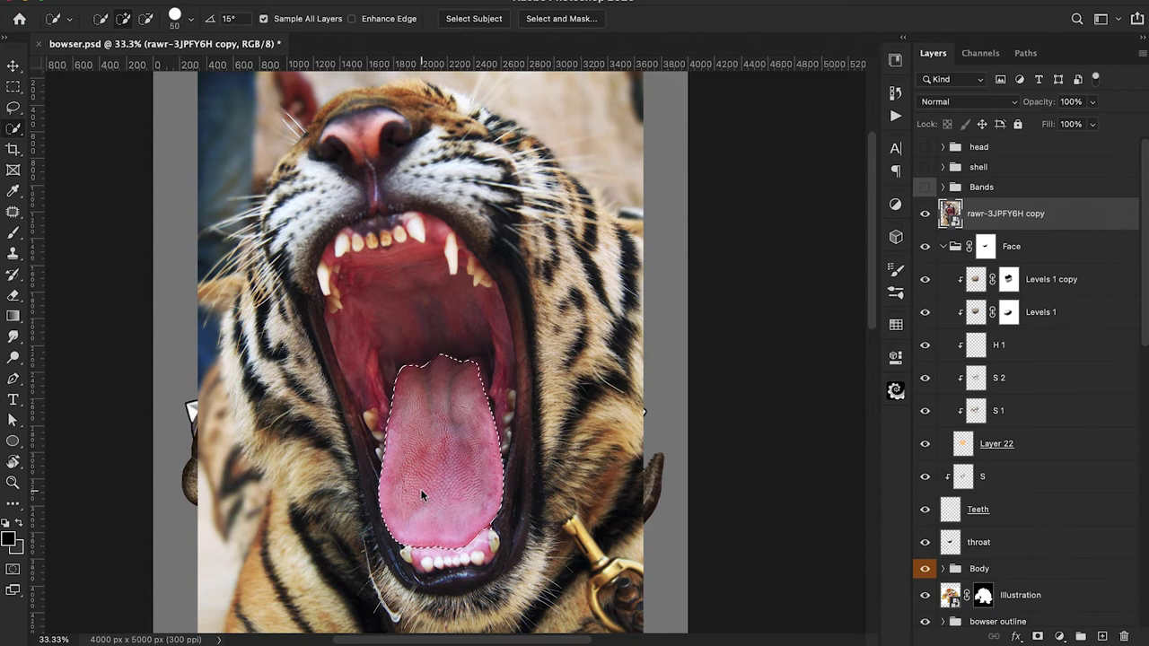
{"action": "key", "text": "super+j"}
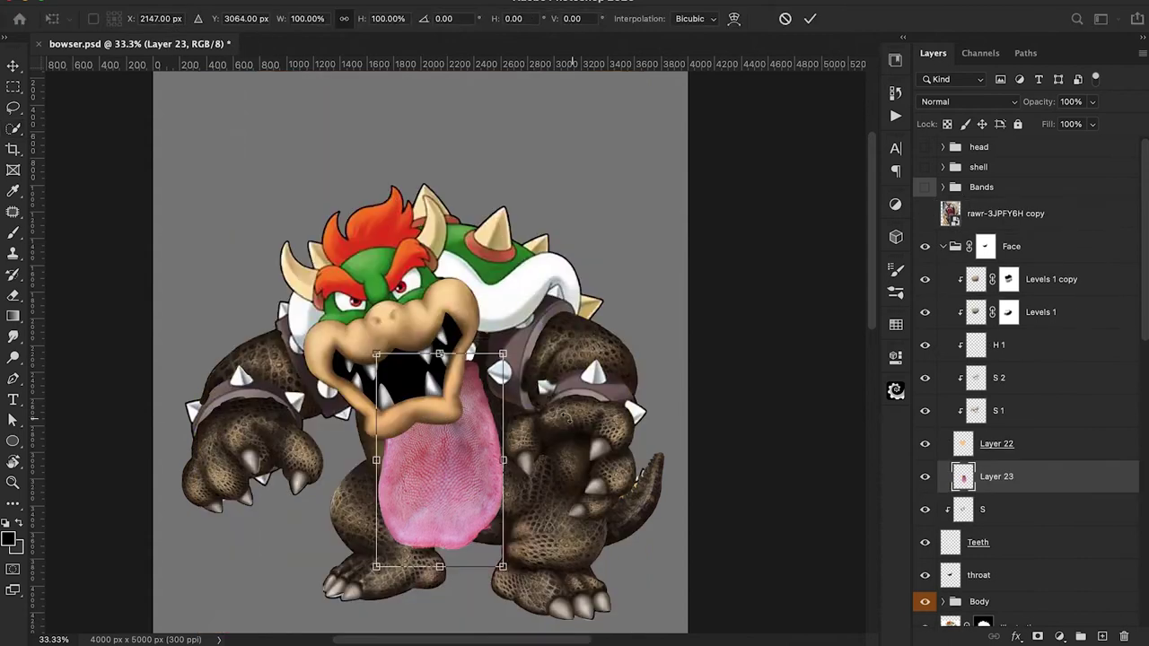
Step: Rotate the tongue texture to -13.20°, place it over the open mouth, and order its layer between the Teeth and throat layers
{"action": "left_click_drag", "start_coordinate": [564, 417], "coordinate": [541, 389]}
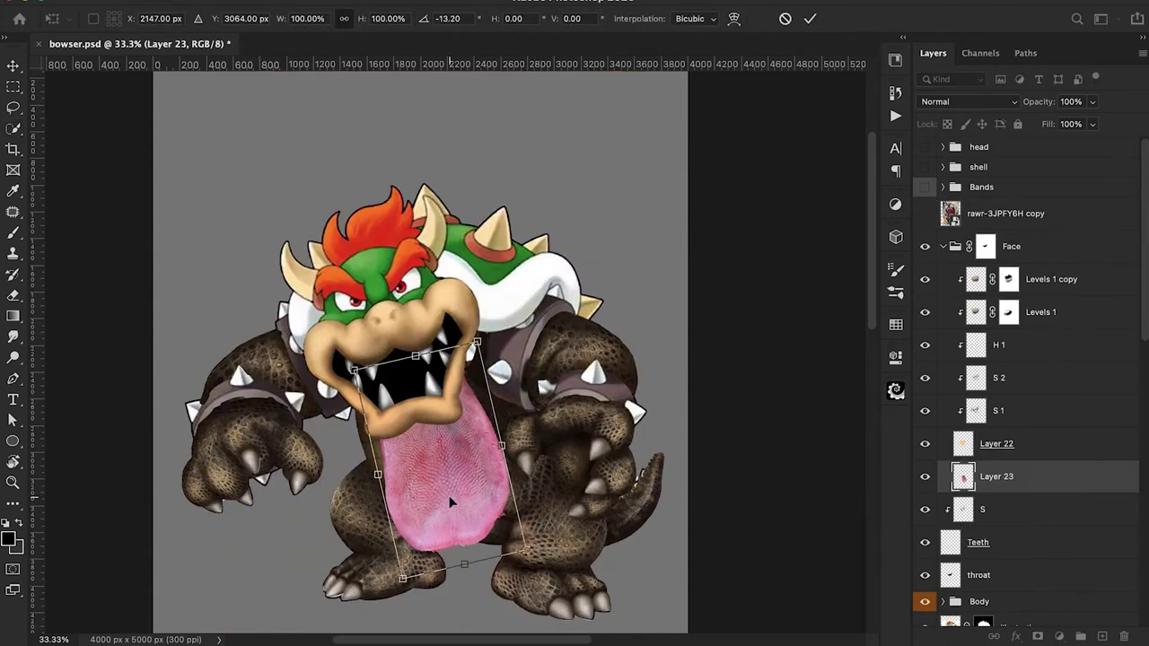
{"action": "left_click_drag", "start_coordinate": [451, 502], "coordinate": [419, 425]}
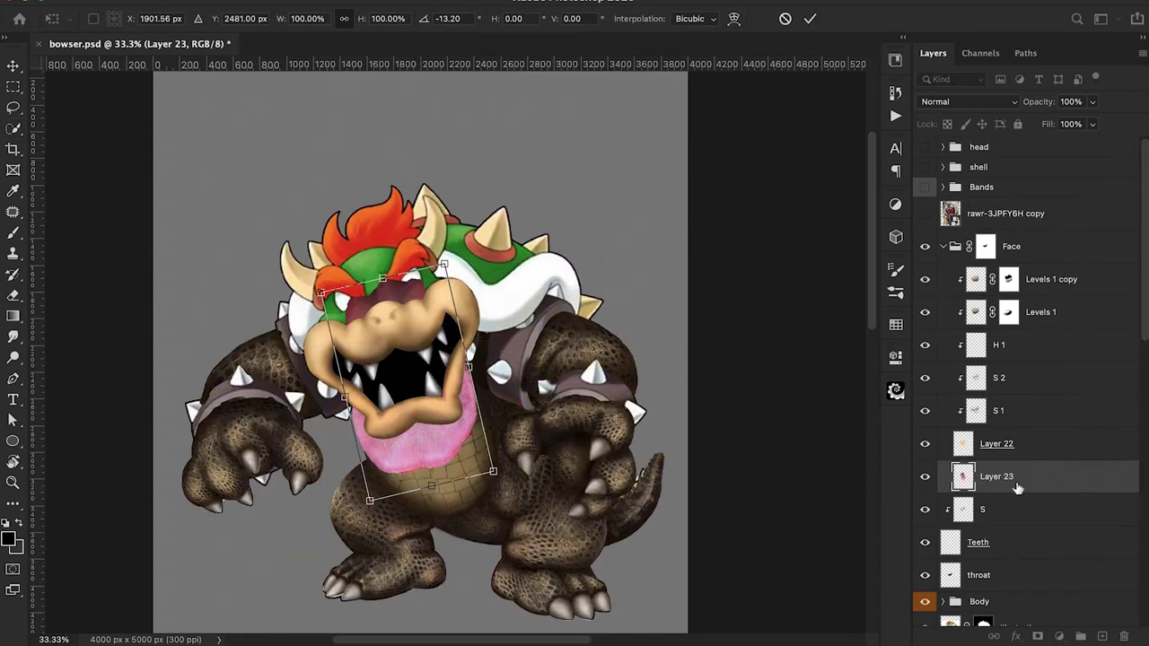
{"action": "left_click_drag", "start_coordinate": [1016, 486], "coordinate": [1011, 549]}
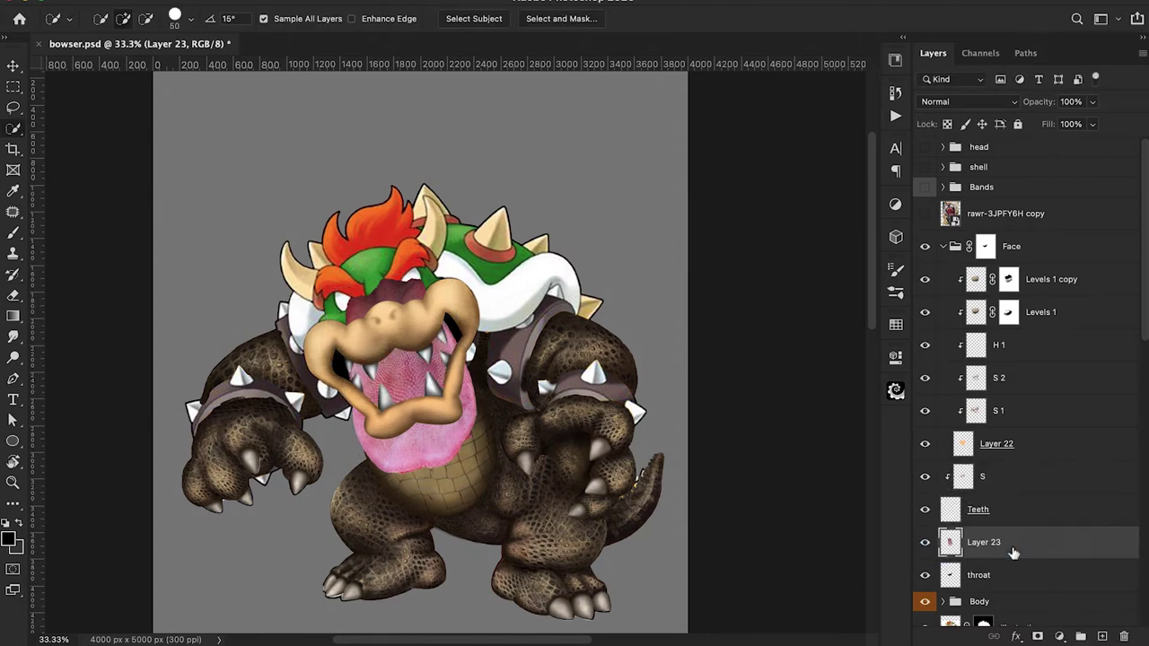
Step: Rotate and reposition the tongue texture again, and warp it to fit inside the mouth opening
{"action": "key", "text": "ctrl+t"}
{"action": "left_click_drag", "start_coordinate": [485, 274], "coordinate": [460, 307]}
{"action": "mouse_move", "coordinate": [441, 363]}
{"action": "left_mouse_down"}
{"action": "mouse_move", "coordinate": [415, 357]}
{"action": "mouse_move", "coordinate": [451, 343]}
{"action": "left_mouse_up"}
{"action": "right_click", "coordinate": [426, 361]}
{"action": "left_click", "coordinate": [449, 430]}
{"action": "left_click_drag", "start_coordinate": [369, 350], "coordinate": [370, 378]}
{"action": "left_click_drag", "start_coordinate": [391, 305], "coordinate": [395, 318]}
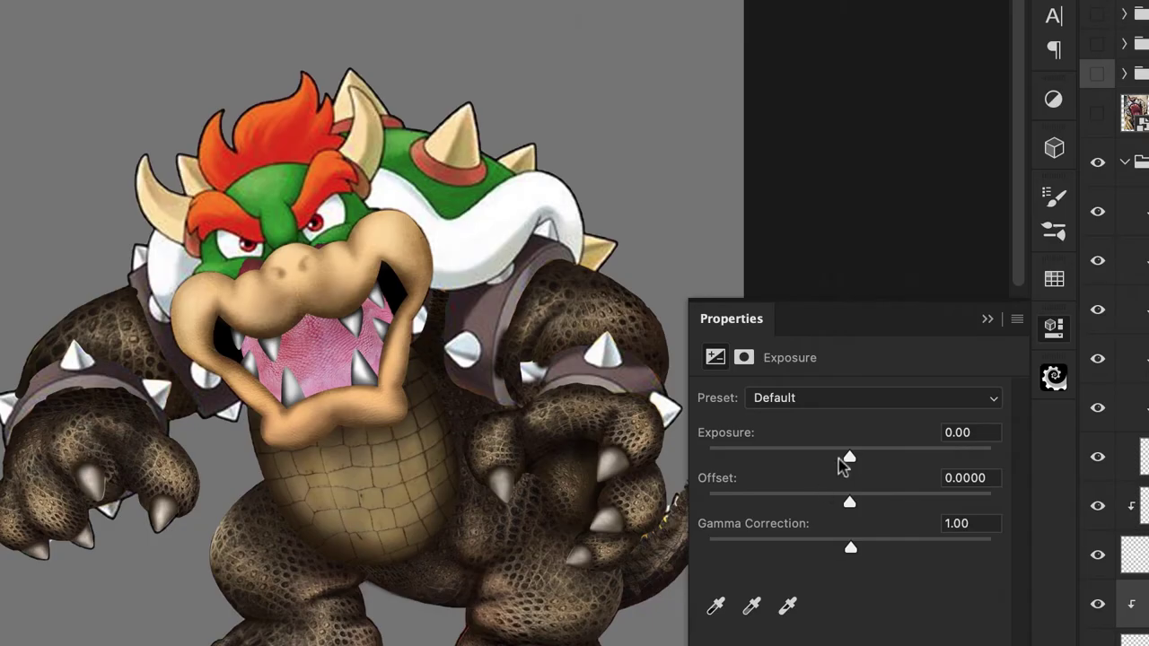
Step: Darken the tongue with an Exposure adjustment and set its Color Balance midtones to +34 red and +2 green
{"action": "left_click_drag", "start_coordinate": [847, 465], "coordinate": [799, 473]}
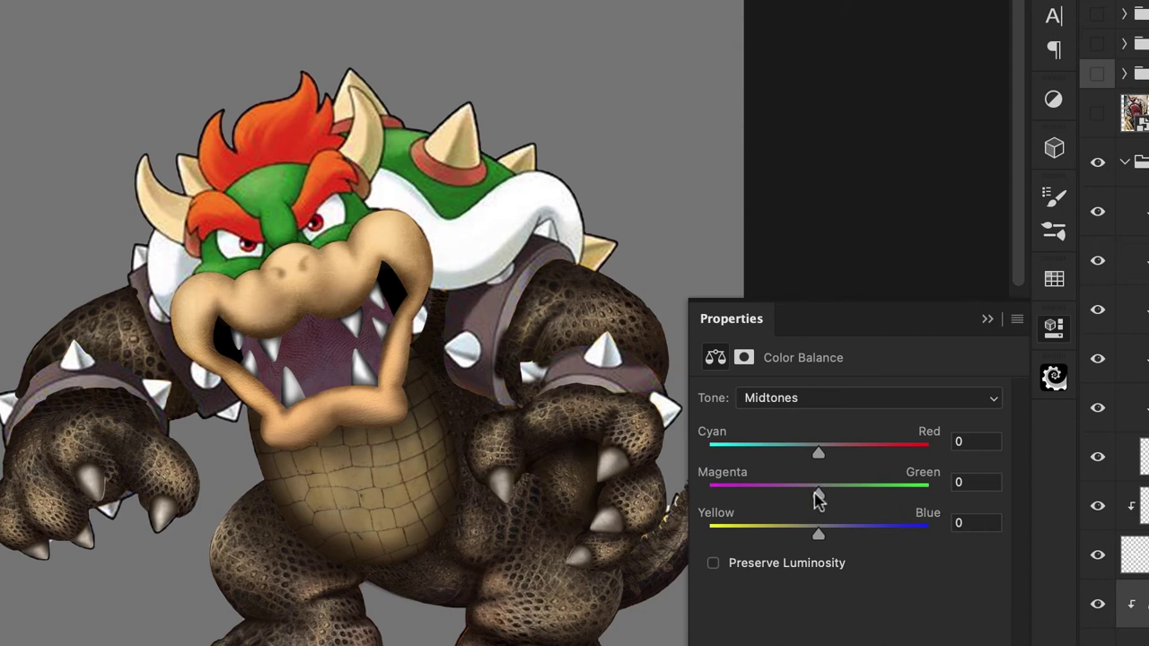
{"action": "left_click_drag", "start_coordinate": [817, 496], "coordinate": [780, 494]}
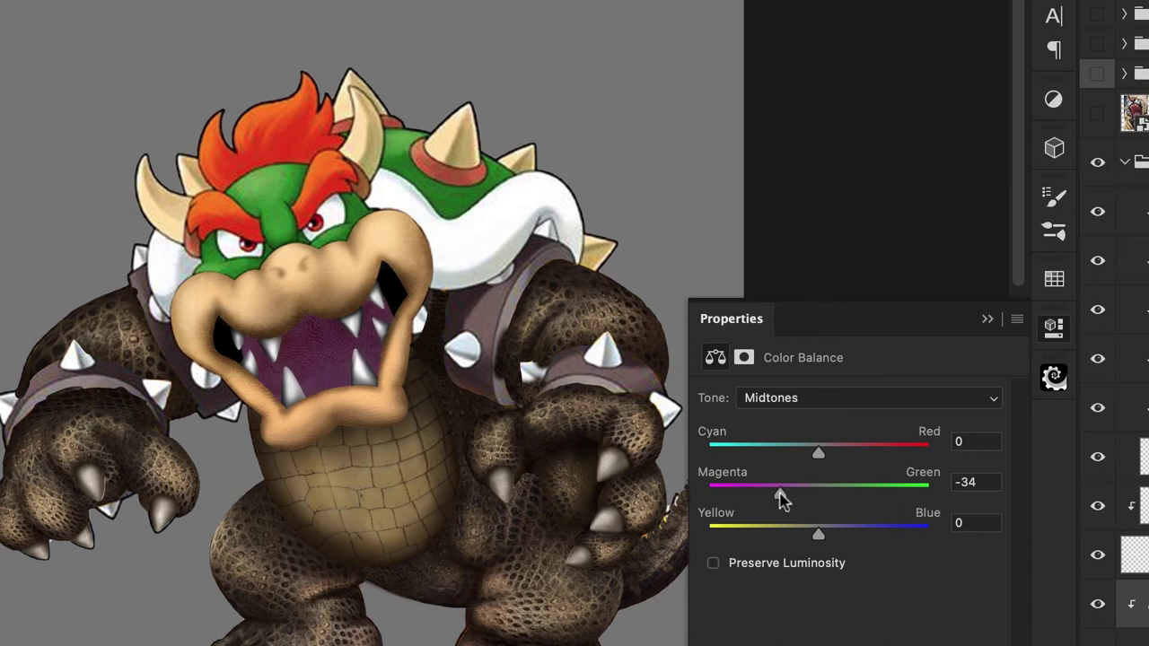
{"action": "left_click_drag", "start_coordinate": [819, 454], "coordinate": [858, 456]}
{"action": "left_click_drag", "start_coordinate": [779, 496], "coordinate": [820, 498]}
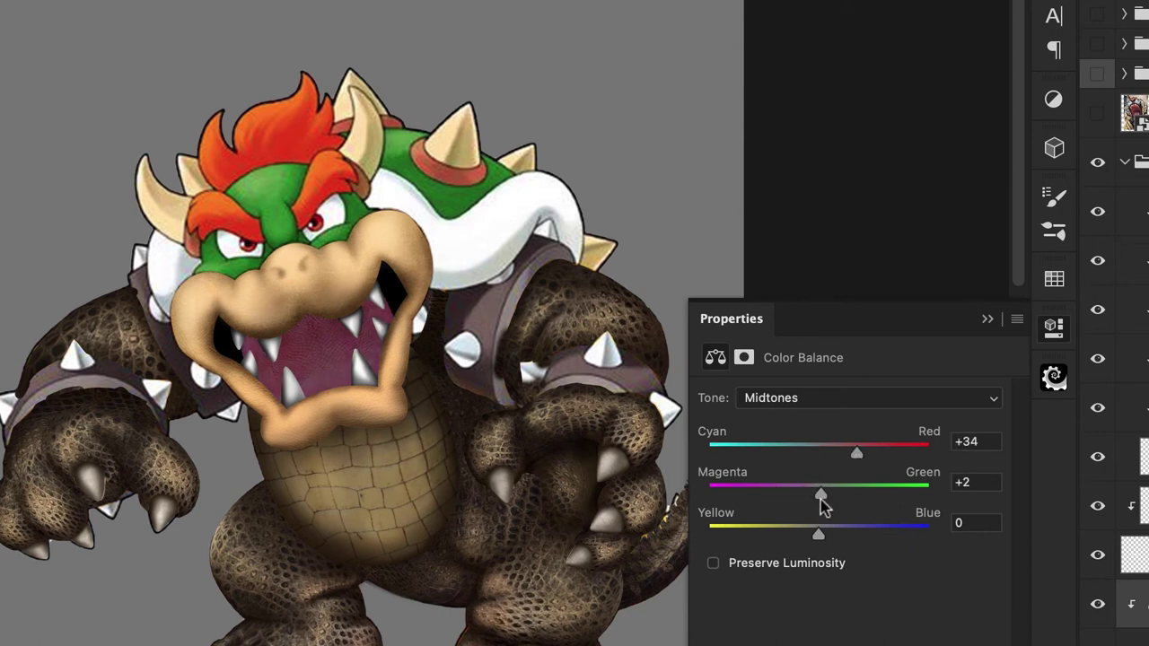
{"action": "left_click", "coordinate": [988, 320]}
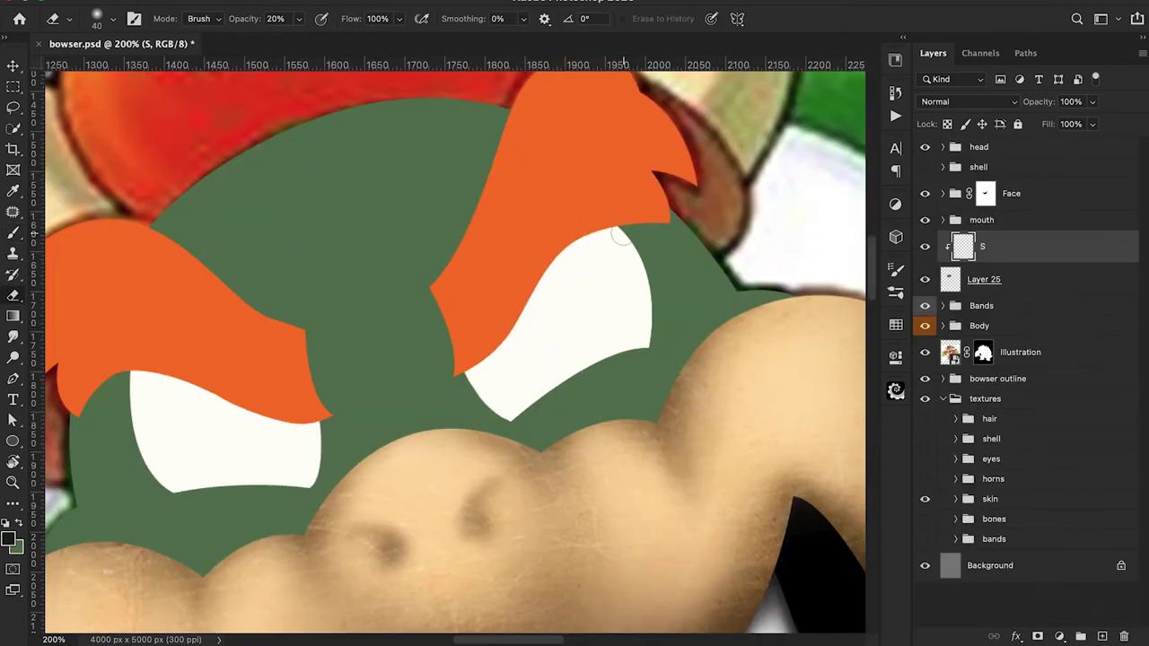
Step: Paint shadows on the green head layer along the outer and lower edges of the eye at 30% brush opacity
{"action": "key", "text": "b"}
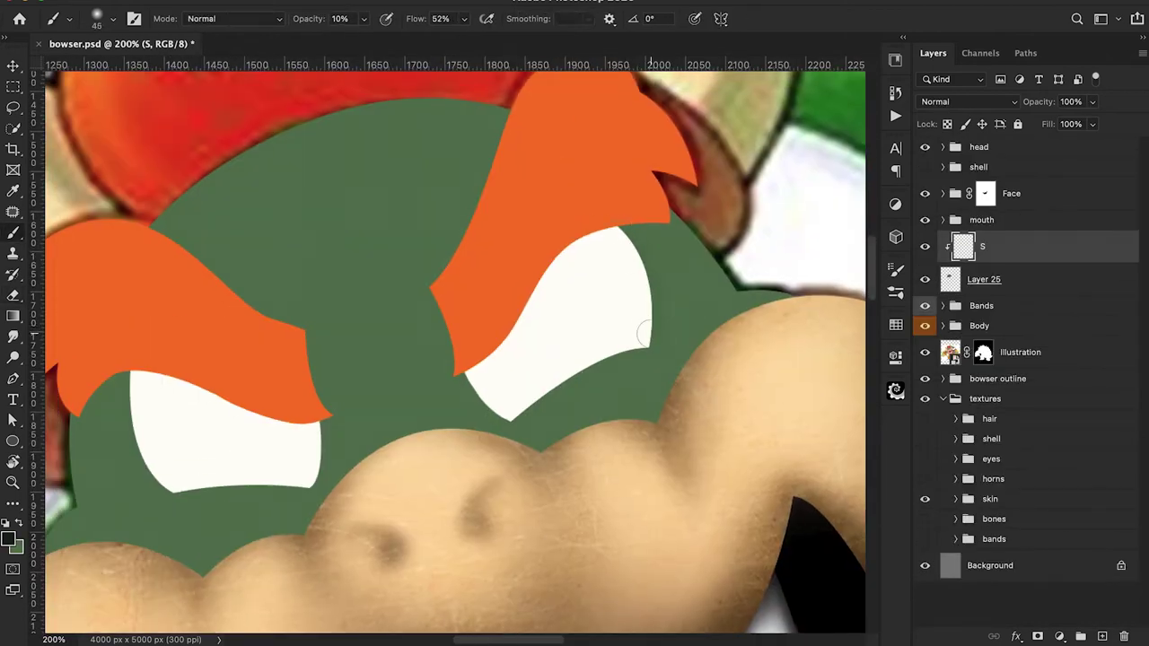
{"action": "key", "text": "3"}
{"action": "left_click_drag", "start_coordinate": [633, 236], "coordinate": [643, 341]}
{"action": "mouse_move", "coordinate": [474, 388]}
{"action": "left_mouse_down"}
{"action": "mouse_move", "coordinate": [510, 410]}
{"action": "mouse_move", "coordinate": [638, 345]}
{"action": "left_mouse_up"}
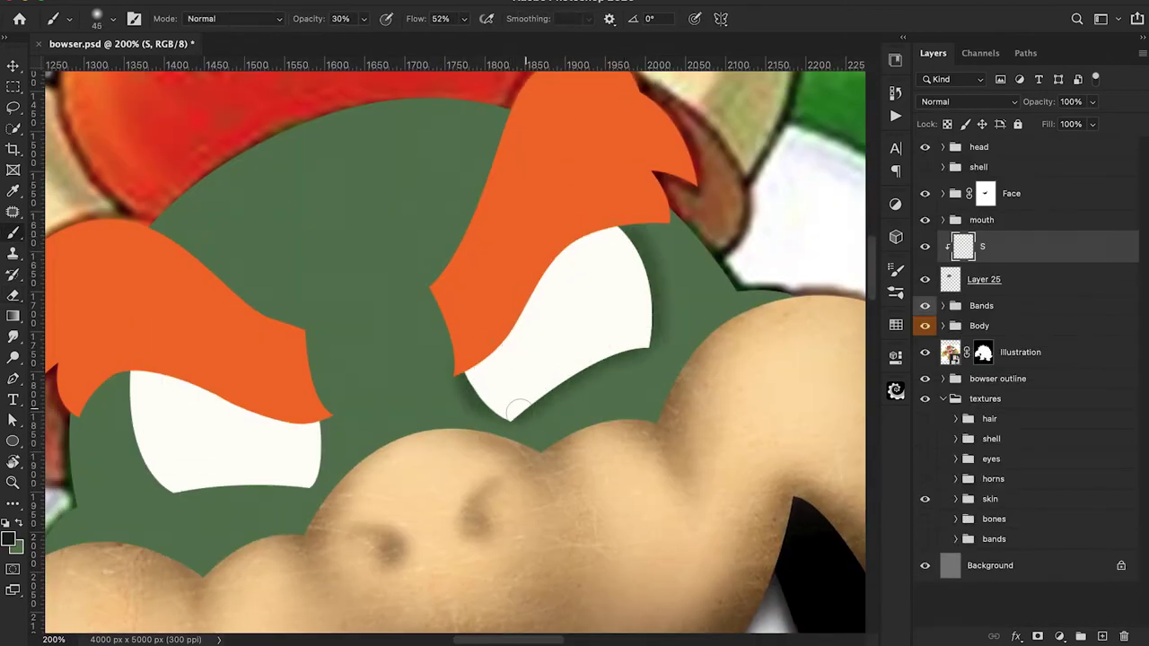
Step: Build up softer, wider shadows around the eyes, brows and forehead on the S layer at 10 to 30% brush opacity
{"action": "key", "text": "2"}
{"action": "left_click_drag", "start_coordinate": [470, 379], "coordinate": [508, 429]}
{"action": "left_click_drag", "start_coordinate": [639, 234], "coordinate": [652, 373]}
{"action": "mouse_move", "coordinate": [678, 224]}
{"action": "left_mouse_down"}
{"action": "mouse_move", "coordinate": [700, 313]}
{"action": "mouse_move", "coordinate": [689, 233]}
{"action": "mouse_move", "coordinate": [658, 243]}
{"action": "left_mouse_up"}
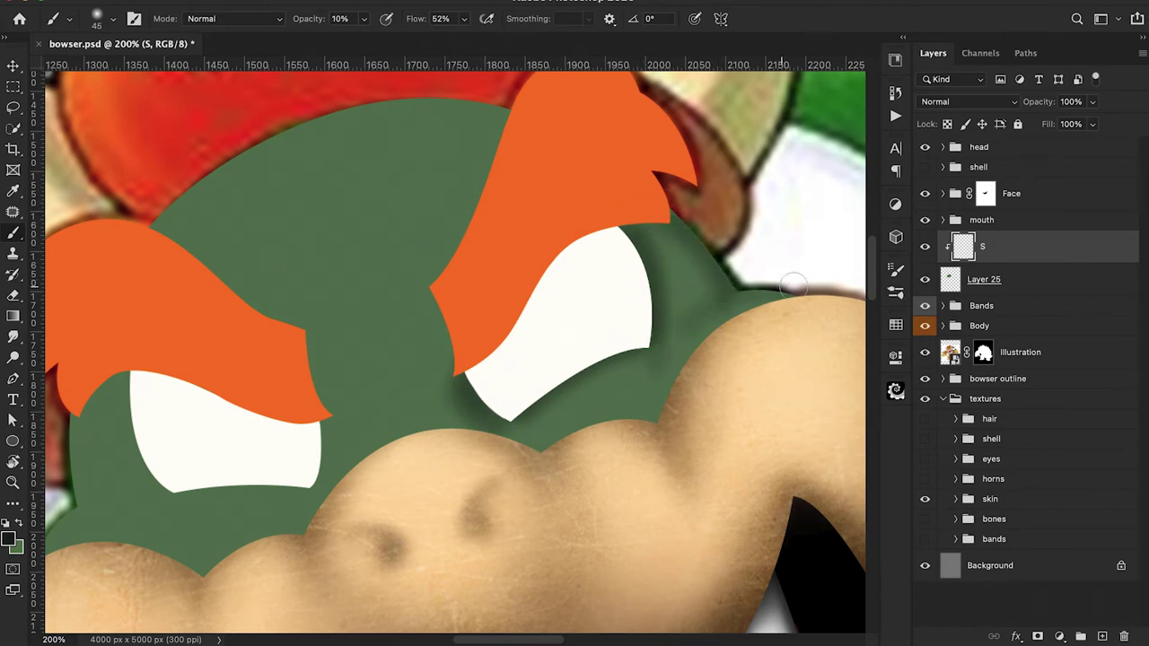
{"action": "scroll", "coordinate": [689, 413], "scroll_direction": "left", "scroll_amount": 5}
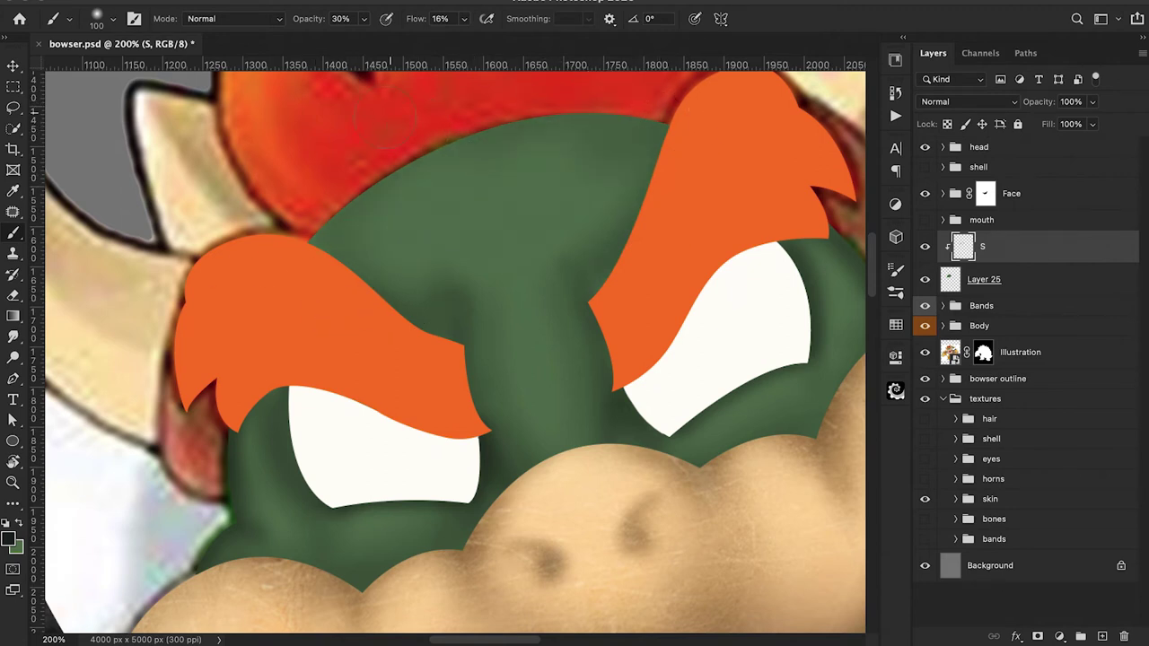
{"action": "key", "text": "1"}
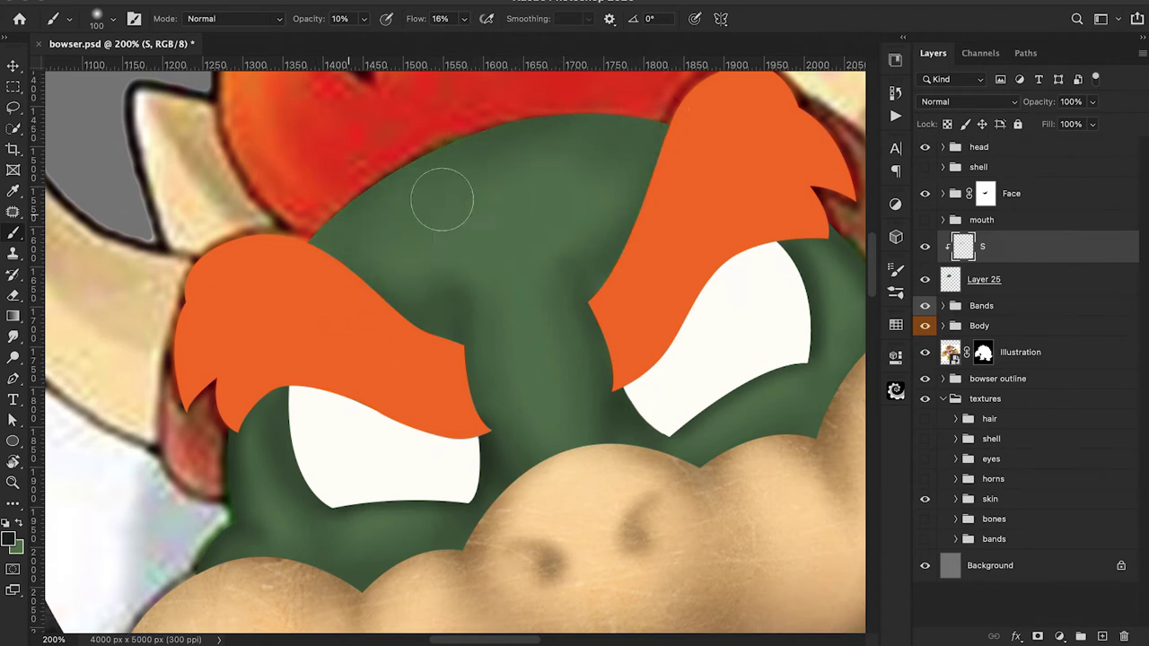
{"action": "key", "text": "super+minus"}
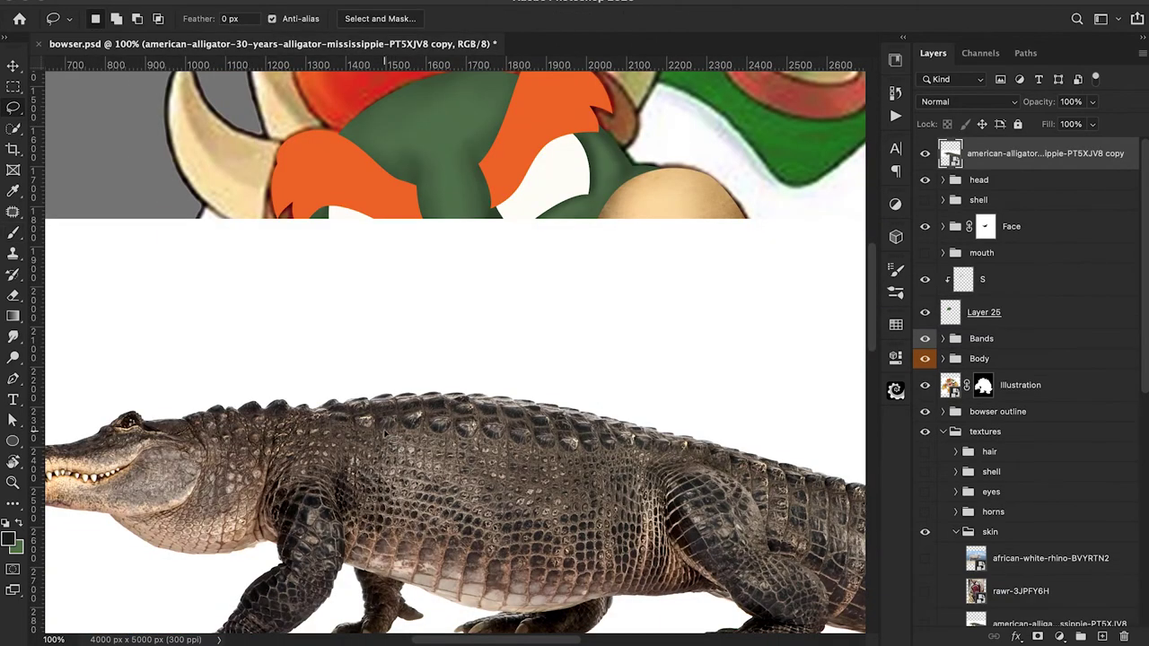
Step: Lasso a patch of scaly skin on the alligator's side and copy it to a new layer
{"action": "mouse_move", "coordinate": [386, 435]}
{"action": "left_mouse_down"}
{"action": "mouse_move", "coordinate": [381, 522]}
{"action": "mouse_move", "coordinate": [499, 575]}
{"action": "mouse_move", "coordinate": [630, 515]}
{"action": "left_mouse_up"}
{"action": "left_click_drag", "start_coordinate": [592, 453], "coordinate": [382, 434]}
{"action": "key", "text": "ctrl+j"}
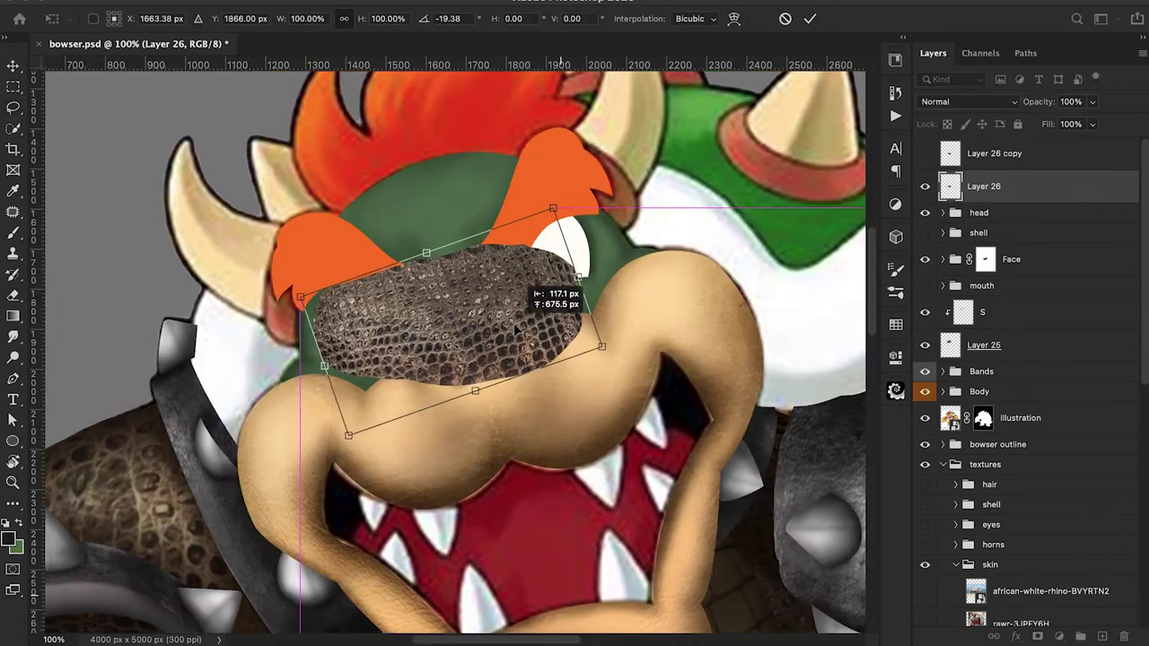
Step: Move and rotate the alligator skin patch onto the forehead, and warp it to follow the curve of the head
{"action": "left_click_drag", "start_coordinate": [476, 297], "coordinate": [449, 144]}
{"action": "left_click_drag", "start_coordinate": [592, 153], "coordinate": [531, 119]}
{"action": "right_click", "coordinate": [492, 209]}
{"action": "left_click", "coordinate": [506, 333]}
{"action": "left_click_drag", "start_coordinate": [451, 162], "coordinate": [467, 110]}
{"action": "left_click_drag", "start_coordinate": [554, 163], "coordinate": [507, 131]}
{"action": "left_click_drag", "start_coordinate": [354, 187], "coordinate": [375, 184]}
{"action": "left_click_drag", "start_coordinate": [275, 229], "coordinate": [335, 214]}
{"action": "left_click_drag", "start_coordinate": [450, 268], "coordinate": [453, 282]}
{"action": "left_click_drag", "start_coordinate": [458, 212], "coordinate": [464, 242]}
{"action": "left_click_drag", "start_coordinate": [560, 179], "coordinate": [554, 182]}
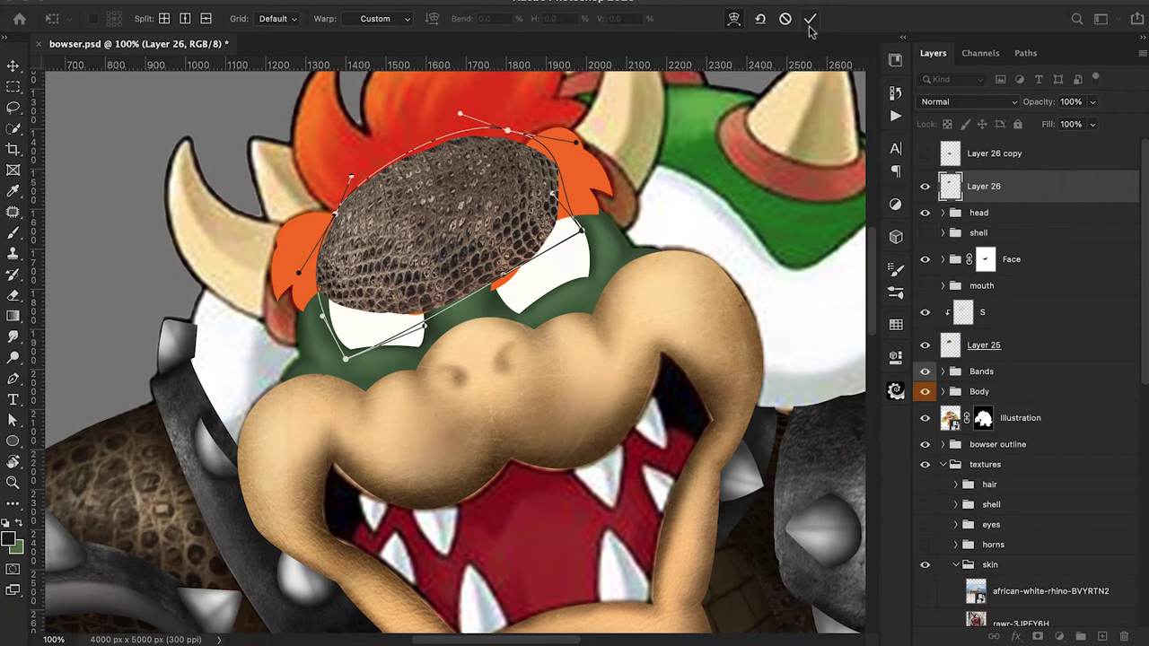
{"action": "left_click", "coordinate": [810, 18]}
Step: Place Layer 26 above the head's S layer, clip it to the head, and set its blend mode to Soft Light
{"action": "left_click_drag", "start_coordinate": [982, 188], "coordinate": [978, 304]}
{"action": "left_click", "coordinate": [954, 303], "text": "alt"}
{"action": "left_click", "coordinate": [989, 104]}
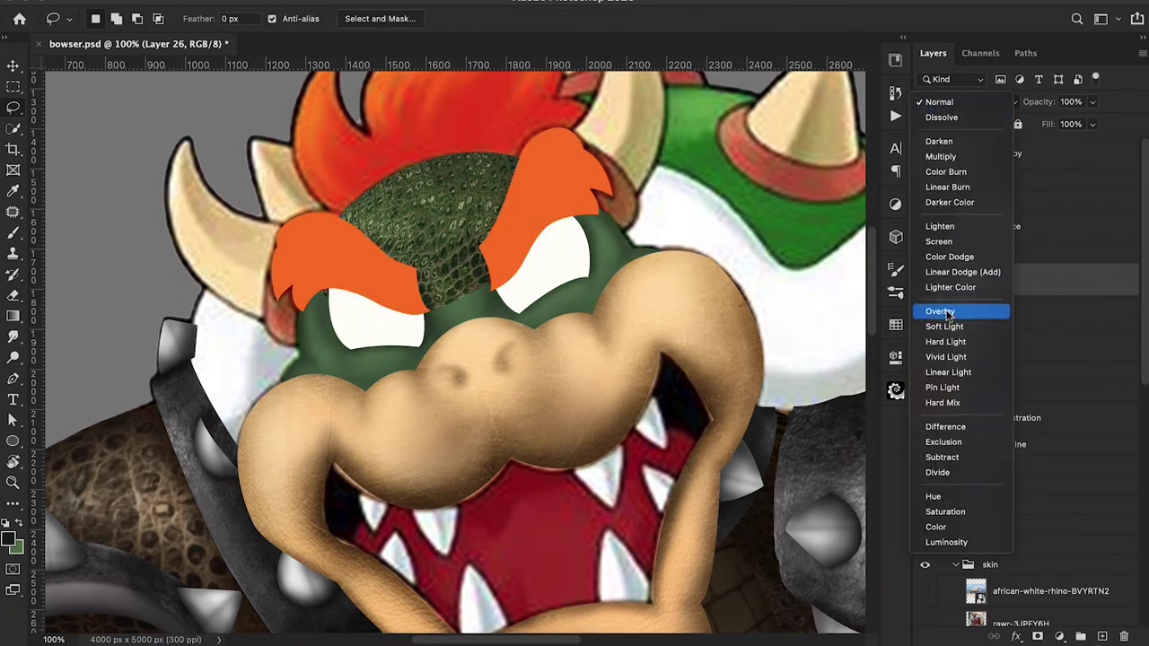
{"action": "left_click", "coordinate": [1011, 320]}
Step: Add a mask to Layer 26 and fade the forehead texture with a soft brush at 30% opacity and 99% flow
{"action": "left_click", "coordinate": [1037, 635]}
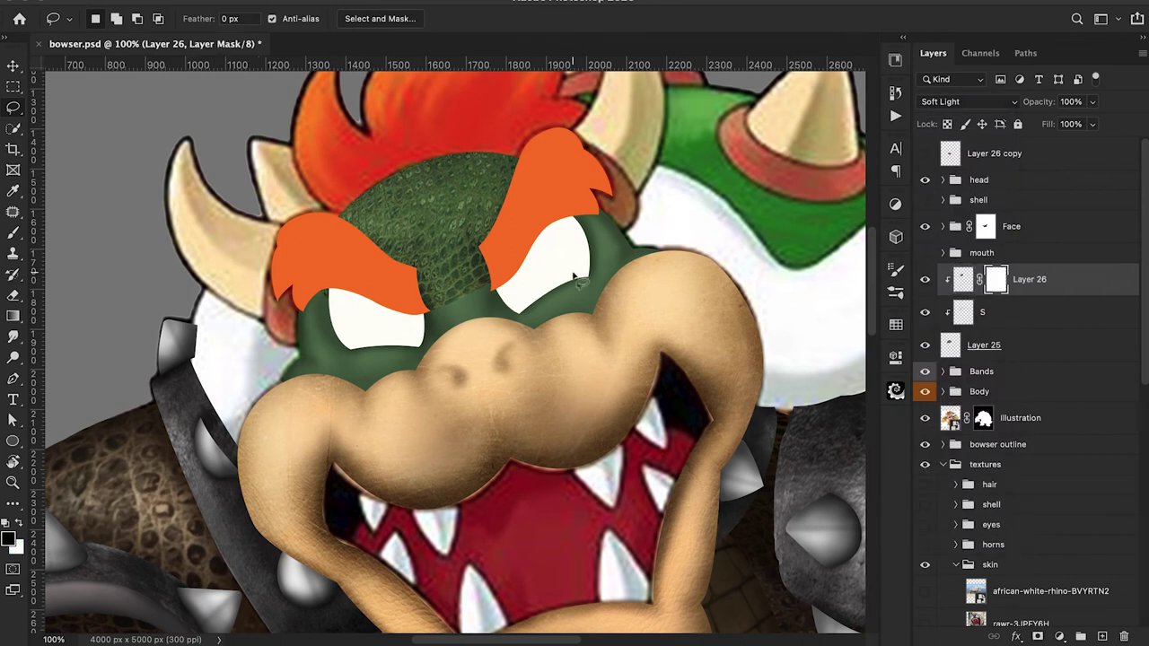
{"action": "key", "text": "b"}
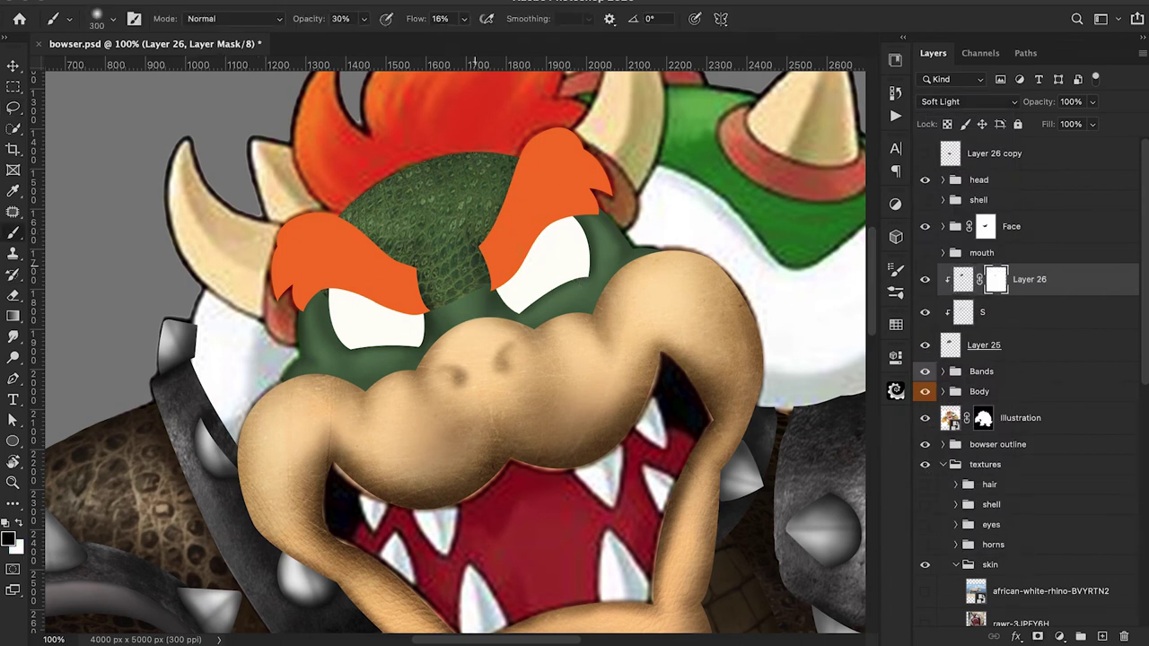
{"action": "key", "text": "shift+9"}
{"action": "key", "text": "shift+9"}
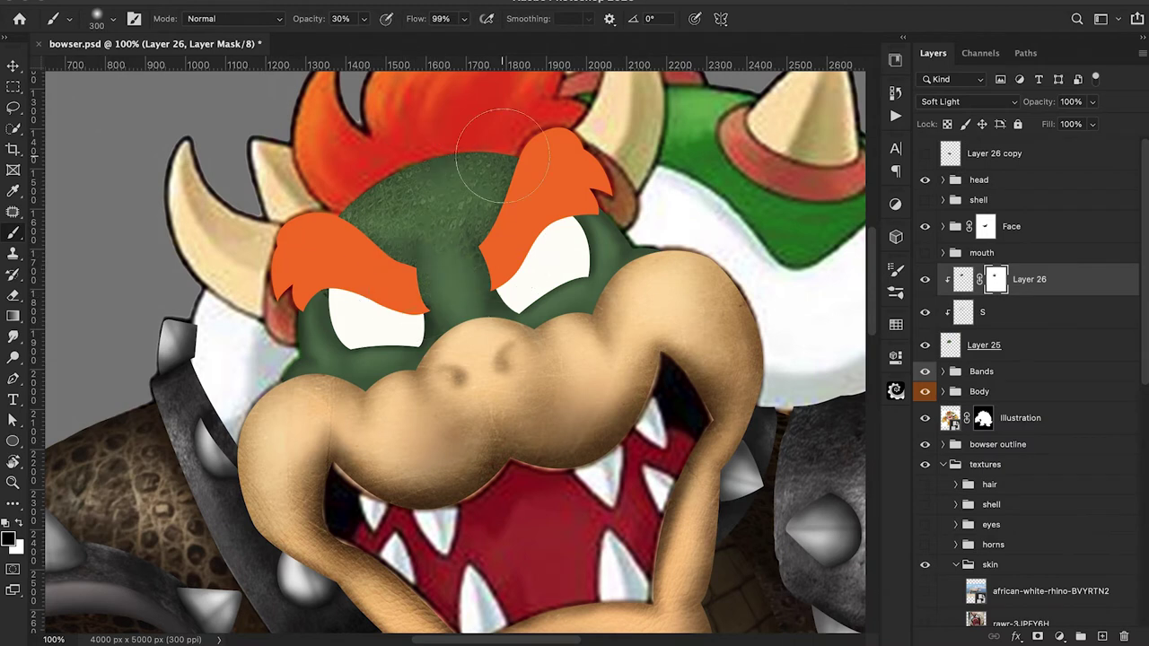
{"action": "key", "text": "super+minus"}
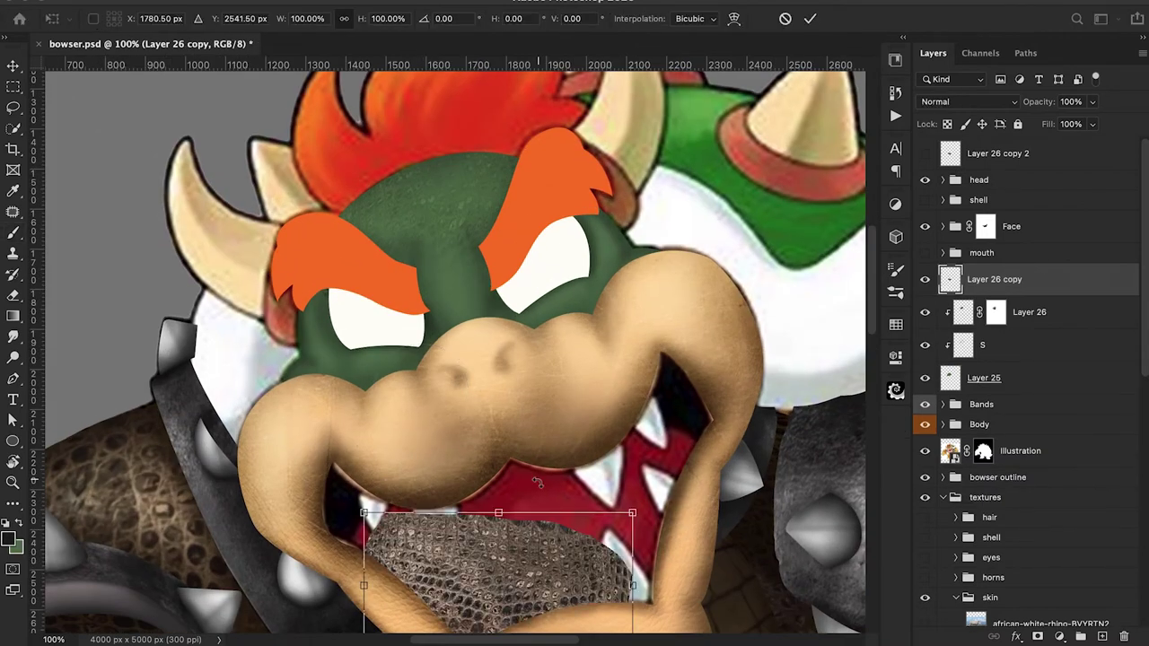
Step: Flip the copied alligator skin patch, move it over the left eye area, and rotate it to match the face
{"action": "right_click", "coordinate": [524, 574]}
{"action": "left_click", "coordinate": [554, 638]}
{"action": "left_click_drag", "start_coordinate": [534, 583], "coordinate": [413, 320]}
{"action": "left_click_drag", "start_coordinate": [544, 305], "coordinate": [542, 358]}
Step: Warp the Layer 26 copy skin patch around the left eye and the side of the head
{"action": "right_click", "coordinate": [395, 341]}
{"action": "left_click", "coordinate": [421, 431]}
{"action": "left_click_drag", "start_coordinate": [312, 380], "coordinate": [285, 420]}
{"action": "left_click_drag", "start_coordinate": [272, 214], "coordinate": [317, 222]}
{"action": "left_click_drag", "start_coordinate": [235, 300], "coordinate": [260, 306]}
{"action": "left_click_drag", "start_coordinate": [226, 355], "coordinate": [256, 386]}
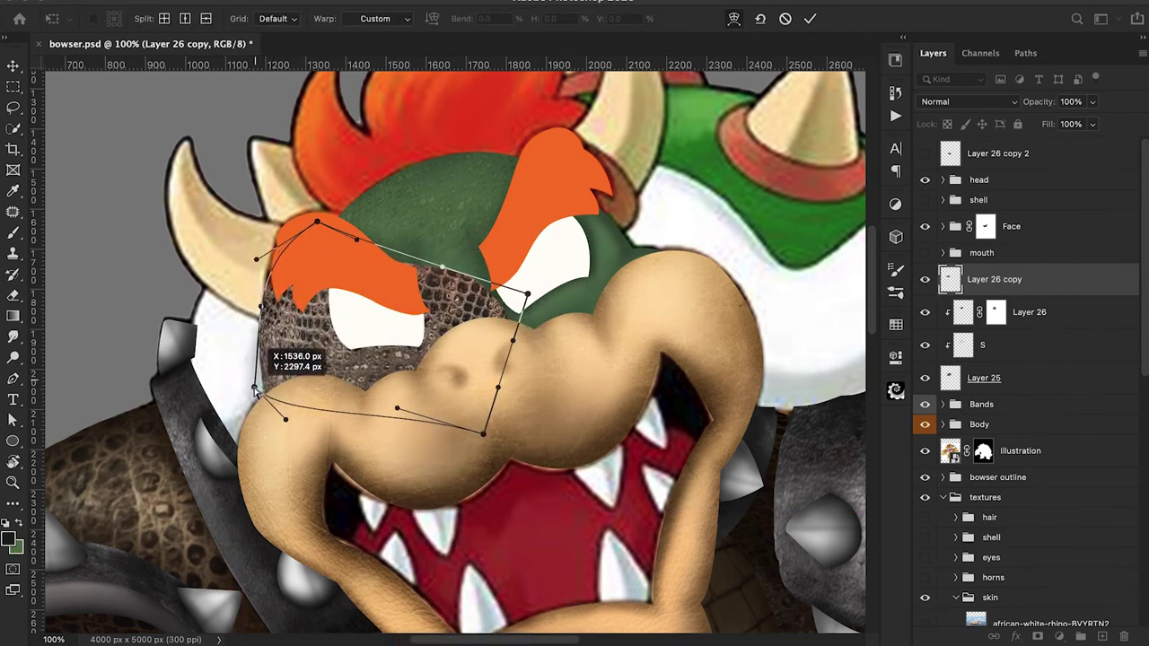
{"action": "left_click", "coordinate": [810, 18]}
Step: Clip the Layer 26 copy texture to the head and set its blend mode to Soft Light
{"action": "left_click", "coordinate": [958, 296], "text": "alt"}
{"action": "left_click", "coordinate": [967, 101]}
{"action": "left_click", "coordinate": [951, 326]}
Step: Mask the Layer 26 copy texture and blend its edges around the left eye at 20 to 40% brush opacity
{"action": "left_click", "coordinate": [1037, 636]}
{"action": "key", "text": "4"}
{"action": "left_click_drag", "start_coordinate": [485, 271], "coordinate": [478, 293]}
{"action": "mouse_move", "coordinate": [409, 342]}
{"action": "left_mouse_down"}
{"action": "mouse_move", "coordinate": [323, 313]}
{"action": "mouse_move", "coordinate": [380, 360]}
{"action": "left_mouse_up"}
{"action": "key", "text": "3"}
{"action": "key", "text": "x"}
{"action": "key", "text": "2"}
{"action": "key", "text": "x"}
Step: Flip the Layer 26 copy 2 skin patch, move it over the right eye area, and rotate it to fit
{"action": "right_click", "coordinate": [465, 582]}
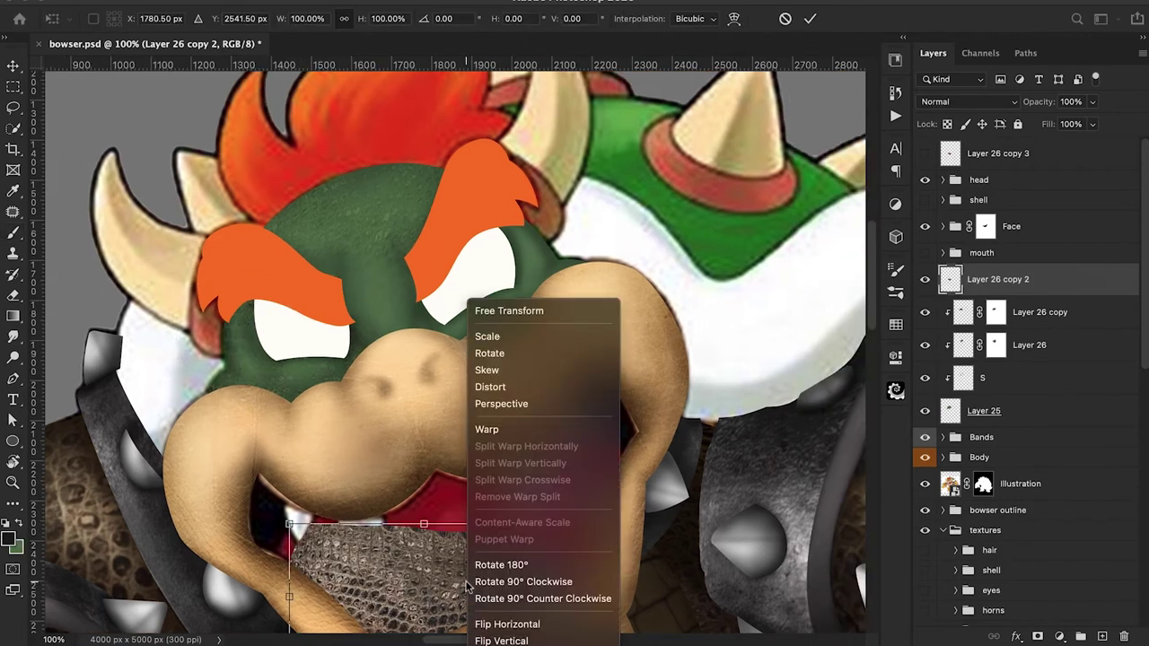
{"action": "left_click", "coordinate": [509, 635]}
{"action": "left_click_drag", "start_coordinate": [483, 579], "coordinate": [520, 270]}
{"action": "left_click_drag", "start_coordinate": [602, 251], "coordinate": [575, 195]}
{"action": "left_click_drag", "start_coordinate": [536, 276], "coordinate": [574, 262]}
Step: Warp the Layer 26 copy 2 skin patch to follow the right side of the head around the eye
{"action": "right_click", "coordinate": [555, 225]}
{"action": "left_click", "coordinate": [588, 340]}
{"action": "left_click_drag", "start_coordinate": [581, 154], "coordinate": [587, 229]}
{"action": "mouse_move", "coordinate": [643, 290]}
{"action": "left_mouse_down"}
{"action": "mouse_move", "coordinate": [618, 289]}
{"action": "mouse_move", "coordinate": [599, 323]}
{"action": "mouse_move", "coordinate": [584, 310]}
{"action": "left_mouse_up"}
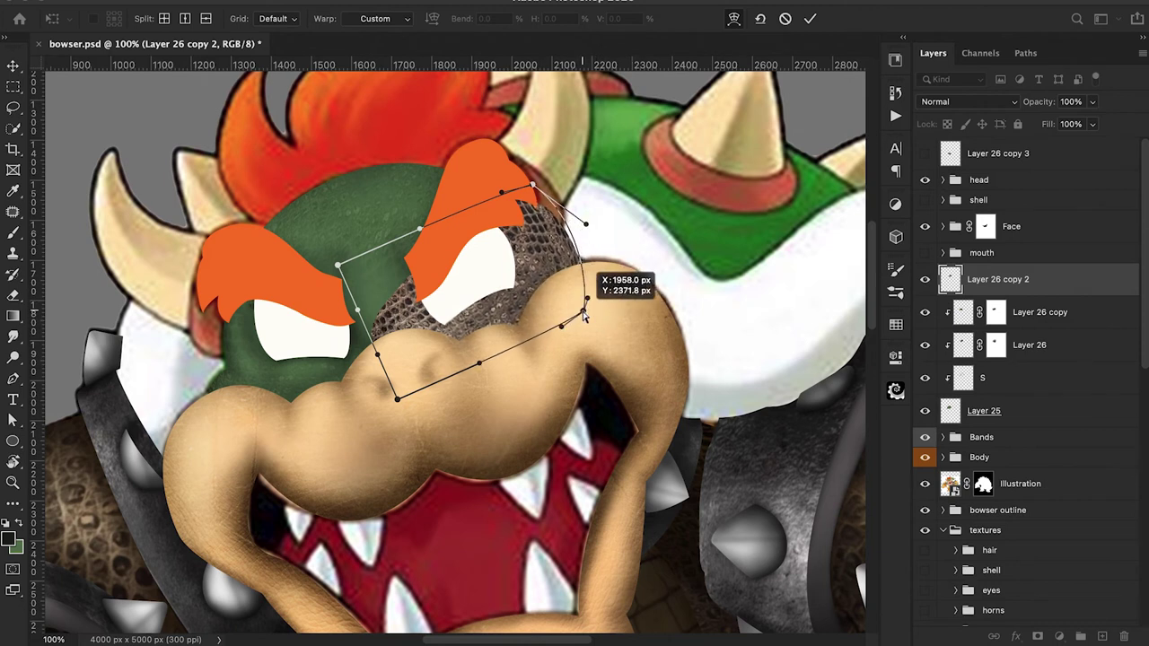
{"action": "left_click", "coordinate": [809, 18]}
Step: Clip Layer 26 copy 2 to the head in Soft Light and mask its inner edge at 30% brush opacity
{"action": "left_click", "coordinate": [948, 302], "text": "alt"}
{"action": "left_click", "coordinate": [1038, 636]}
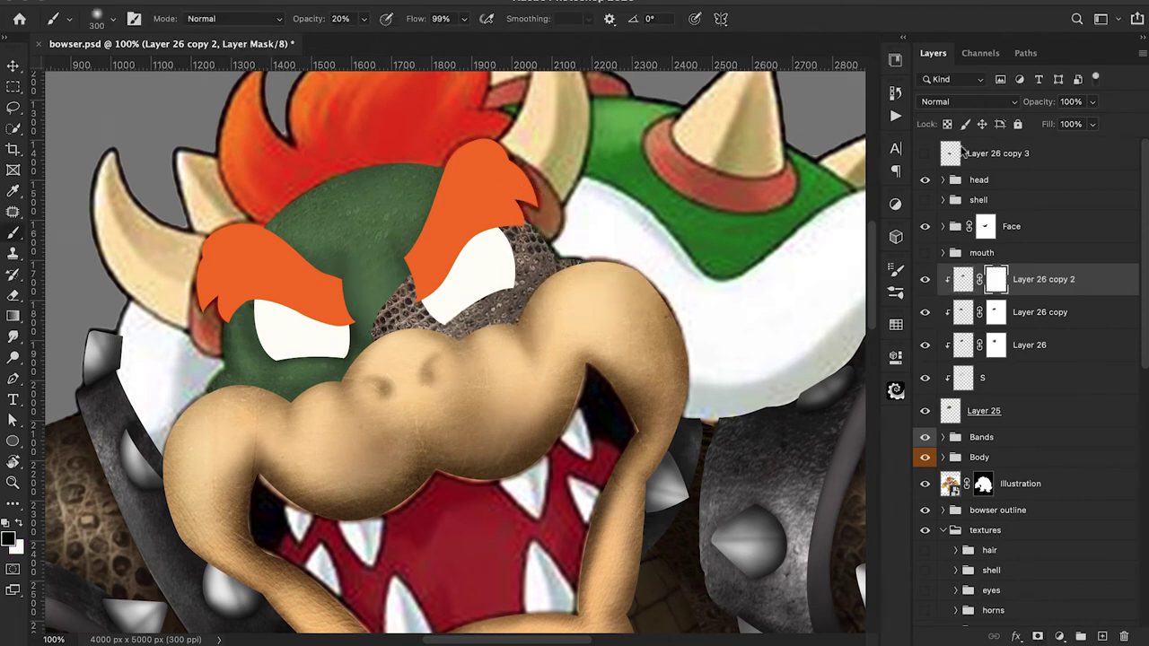
{"action": "left_click", "coordinate": [967, 101]}
{"action": "left_click", "coordinate": [949, 325]}
{"action": "key", "text": "3"}
{"action": "left_click_drag", "start_coordinate": [397, 278], "coordinate": [382, 311]}
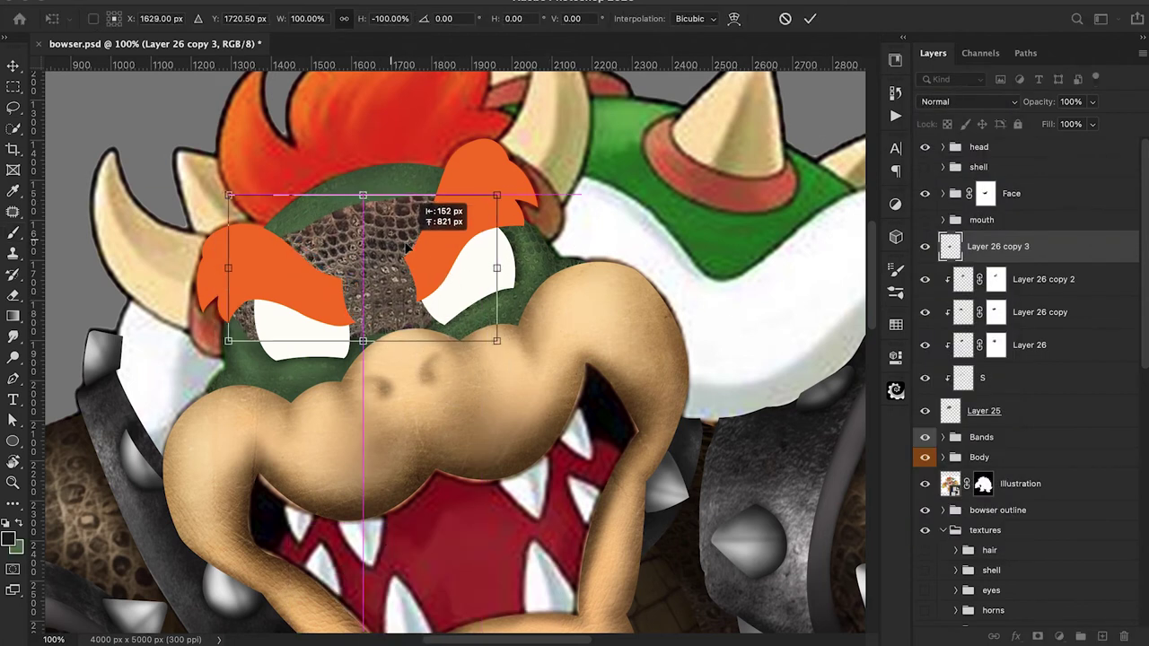
Step: Position the vertically flipped Layer 26 copy 3 skin patch between the brows and warp it down to the muzzle
{"action": "left_click_drag", "start_coordinate": [406, 248], "coordinate": [375, 289]}
{"action": "right_click", "coordinate": [375, 289]}
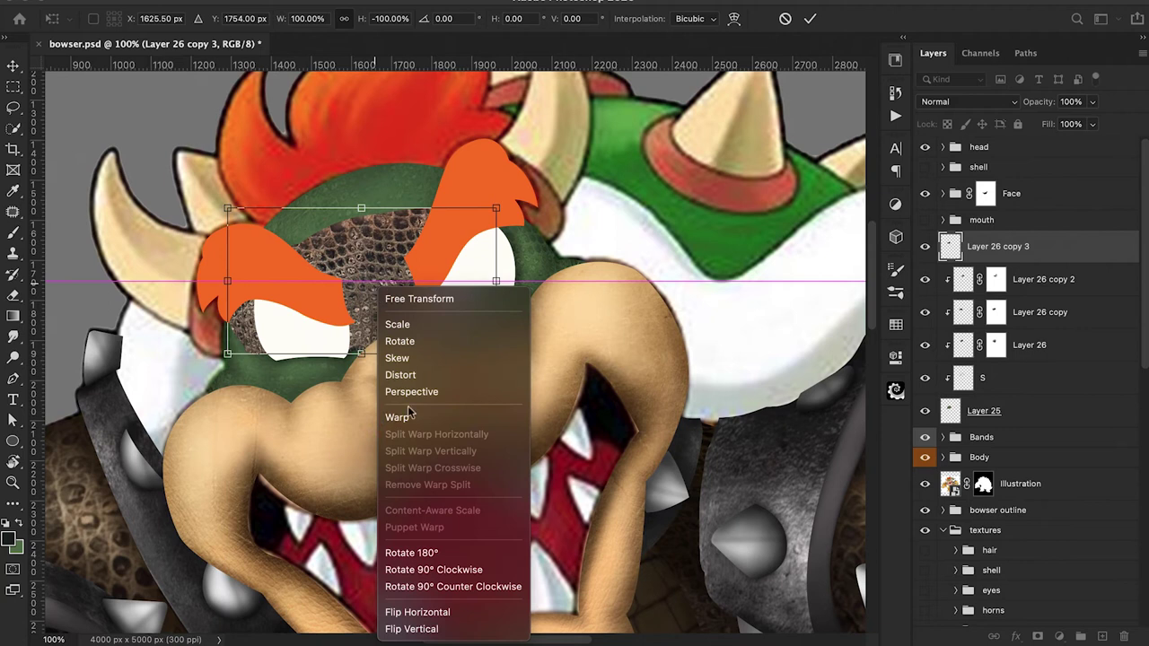
{"action": "left_click", "coordinate": [404, 416]}
{"action": "left_click_drag", "start_coordinate": [227, 354], "coordinate": [253, 402]}
{"action": "left_click_drag", "start_coordinate": [481, 236], "coordinate": [450, 293]}
{"action": "left_click_drag", "start_coordinate": [299, 366], "coordinate": [332, 358]}
{"action": "left_click_drag", "start_coordinate": [370, 262], "coordinate": [318, 258]}
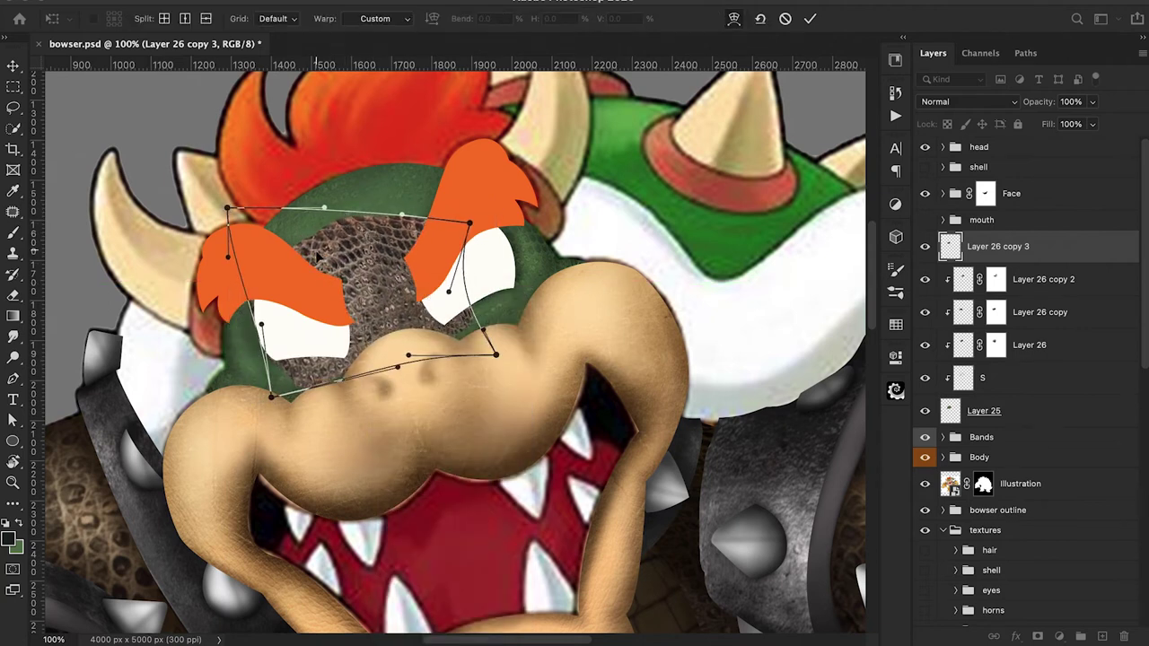
{"action": "left_click", "coordinate": [812, 19]}
Step: Clip Layer 26 copy 3 to the head in Soft Light and mask its edges at 60% and 20% brush opacity
{"action": "left_click", "coordinate": [951, 262], "text": "alt"}
{"action": "left_click", "coordinate": [967, 101]}
{"action": "left_click", "coordinate": [949, 325]}
{"action": "left_click", "coordinate": [1037, 636]}
{"action": "key", "text": "6"}
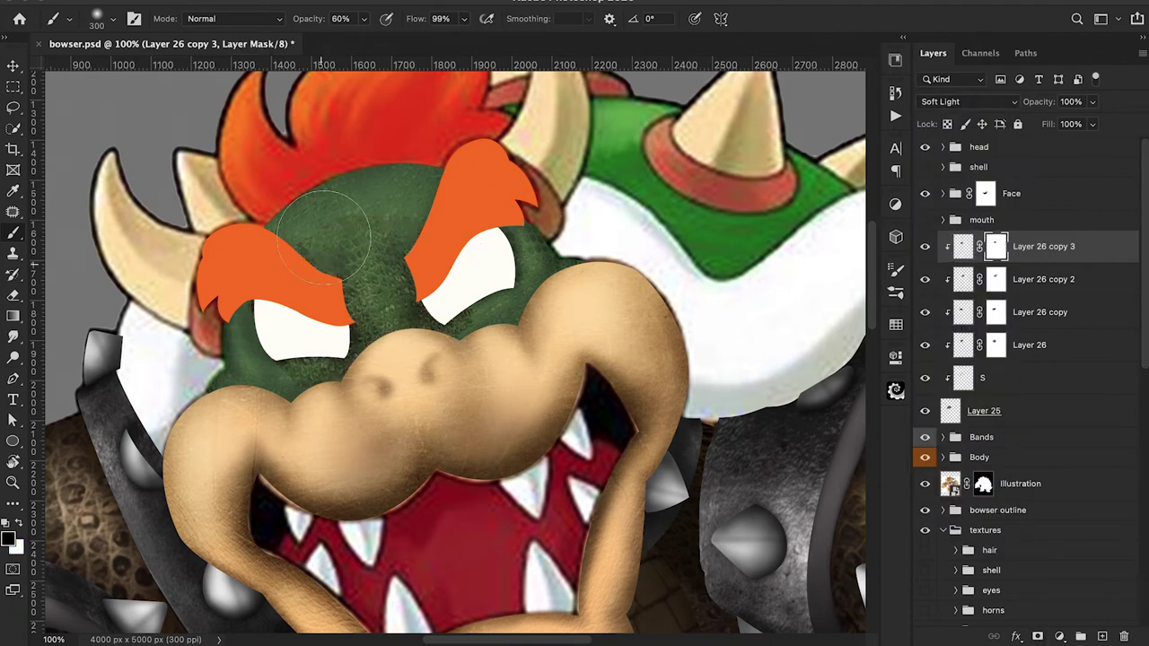
{"action": "key", "text": "2"}
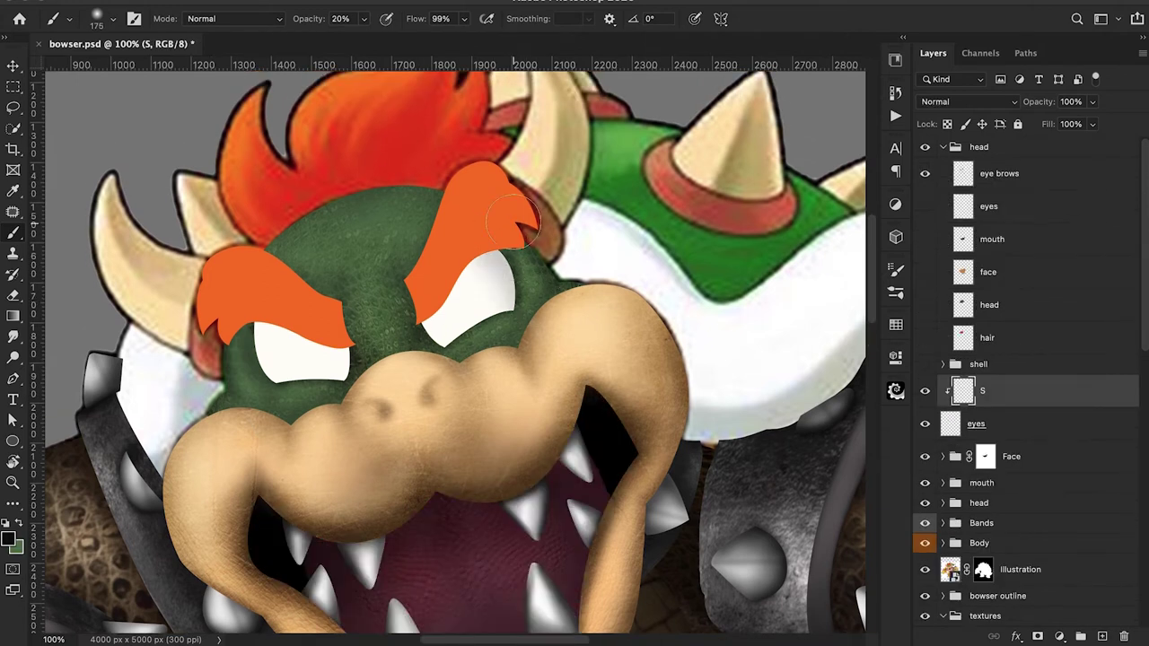
Step: Paint shading onto the right eye white at 20% brush opacity and undo the last two strokes
{"action": "mouse_move", "coordinate": [445, 328]}
{"action": "left_mouse_down"}
{"action": "mouse_move", "coordinate": [397, 335]}
{"action": "mouse_move", "coordinate": [445, 375]}
{"action": "mouse_move", "coordinate": [512, 326]}
{"action": "mouse_move", "coordinate": [524, 233]}
{"action": "left_mouse_up"}
{"action": "mouse_move", "coordinate": [422, 278]}
{"action": "left_mouse_down"}
{"action": "mouse_move", "coordinate": [499, 240]}
{"action": "mouse_move", "coordinate": [524, 393]}
{"action": "left_mouse_up"}
{"action": "left_click_drag", "start_coordinate": [504, 252], "coordinate": [411, 253]}
{"action": "key", "text": "super+z"}
{"action": "key", "text": "super+z"}
Step: Deepen the right eye's edge shading with a smaller brush at 10% opacity and soften it with the Eraser
{"action": "key", "text": "1"}
{"action": "key", "text": "["}
{"action": "key", "text": "["}
{"action": "key", "text": "["}
{"action": "key", "text": "["}
{"action": "key", "text": "["}
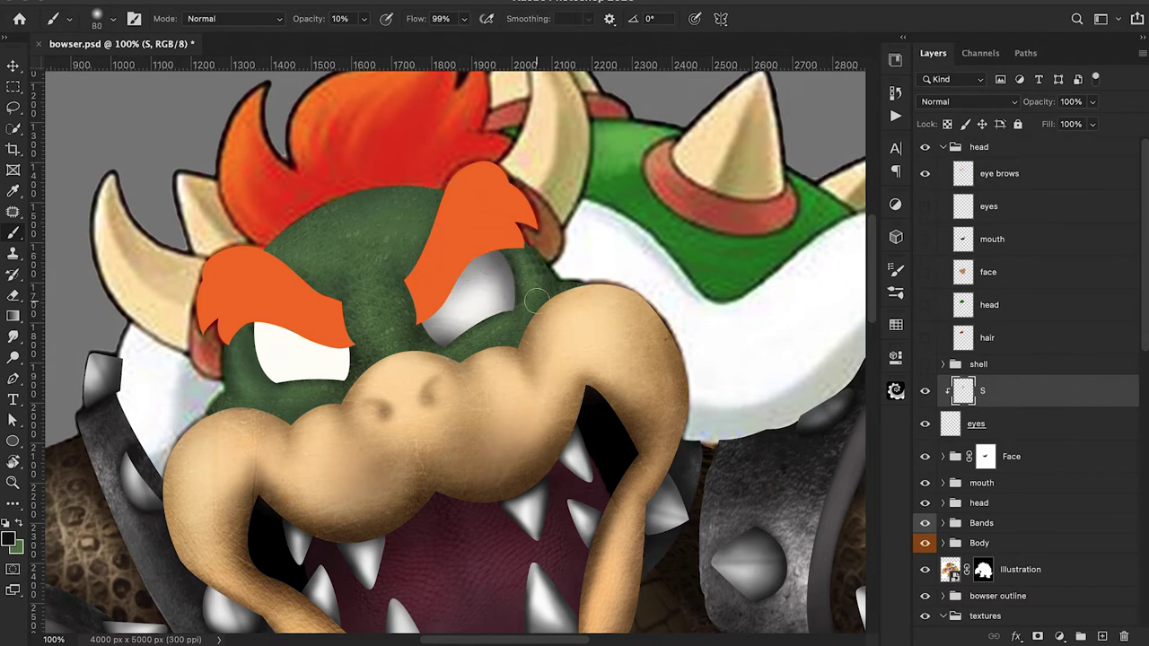
{"action": "mouse_move", "coordinate": [513, 312]}
{"action": "left_mouse_down"}
{"action": "mouse_move", "coordinate": [436, 344]}
{"action": "mouse_move", "coordinate": [403, 310]}
{"action": "left_mouse_up"}
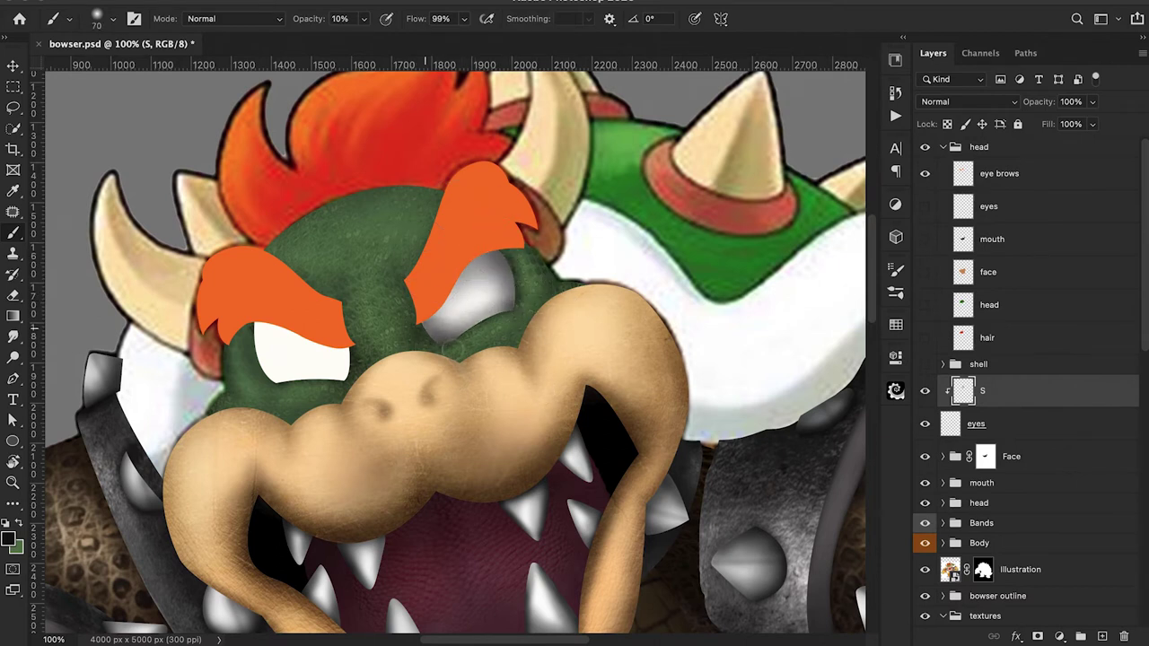
{"action": "mouse_move", "coordinate": [493, 296]}
{"action": "left_mouse_down"}
{"action": "mouse_move", "coordinate": [501, 305]}
{"action": "mouse_move", "coordinate": [438, 327]}
{"action": "mouse_move", "coordinate": [449, 315]}
{"action": "left_mouse_up"}
{"action": "key", "text": "e"}
{"action": "key", "text": "1"}
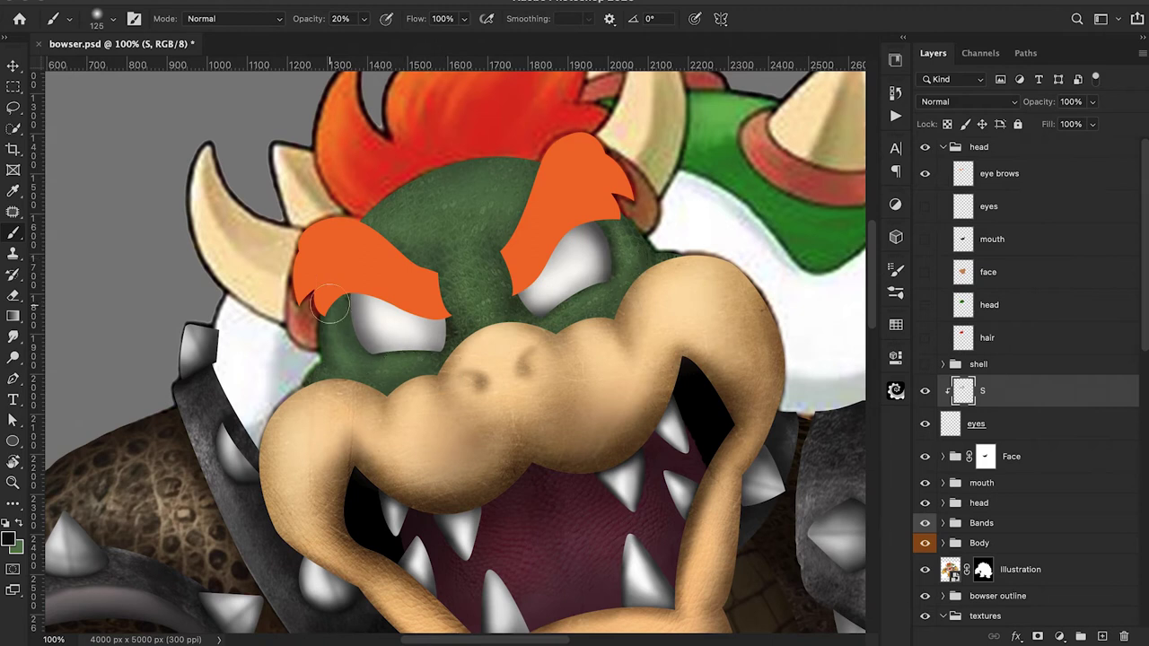
Step: Select the head group's S shadow layer and refine the shading around the eyes with a smaller brush at 30% opacity
{"action": "key", "text": "e"}
{"action": "left_click", "coordinate": [594, 228], "text": "ctrl"}
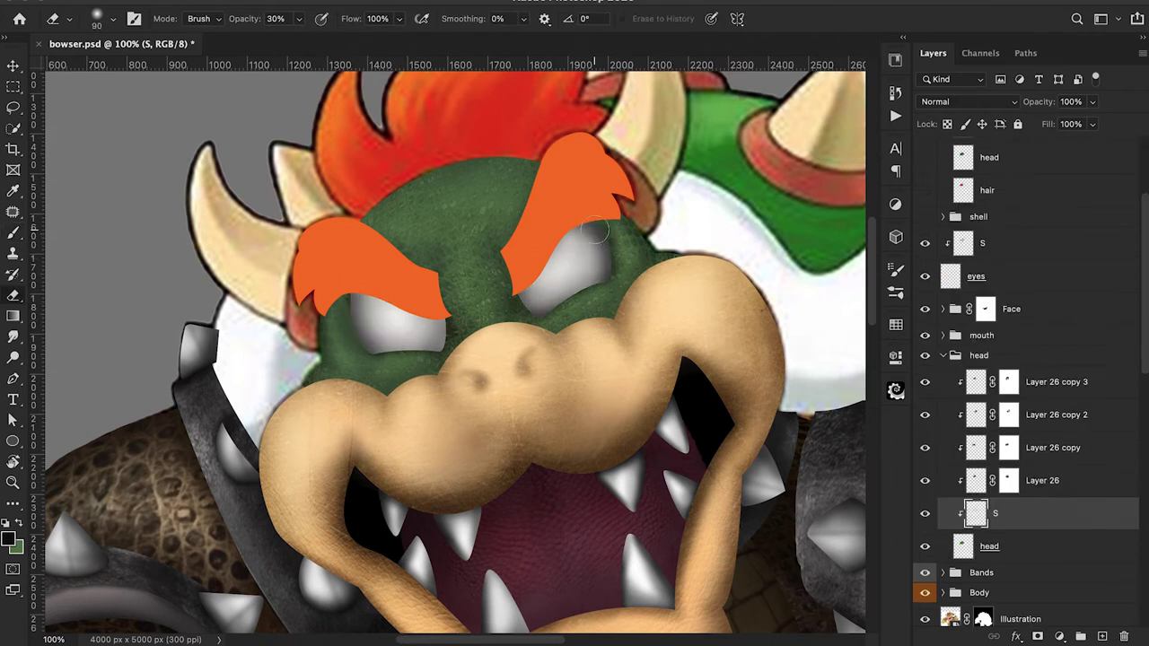
{"action": "key", "text": "b"}
{"action": "key", "text": "bracketleft"}
{"action": "key", "text": "3"}
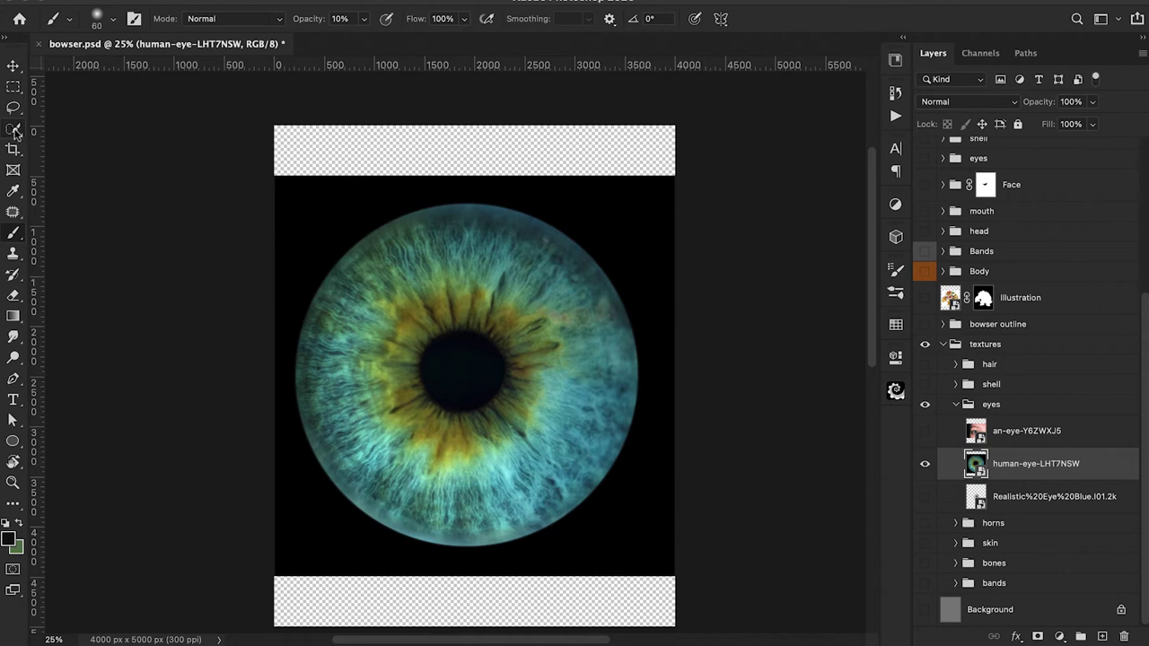
Step: Select the iris in the human-eye-LHT7NSW texture with Select Subject and mask out its black surroundings
{"action": "left_click", "coordinate": [13, 127]}
{"action": "left_click", "coordinate": [457, 18]}
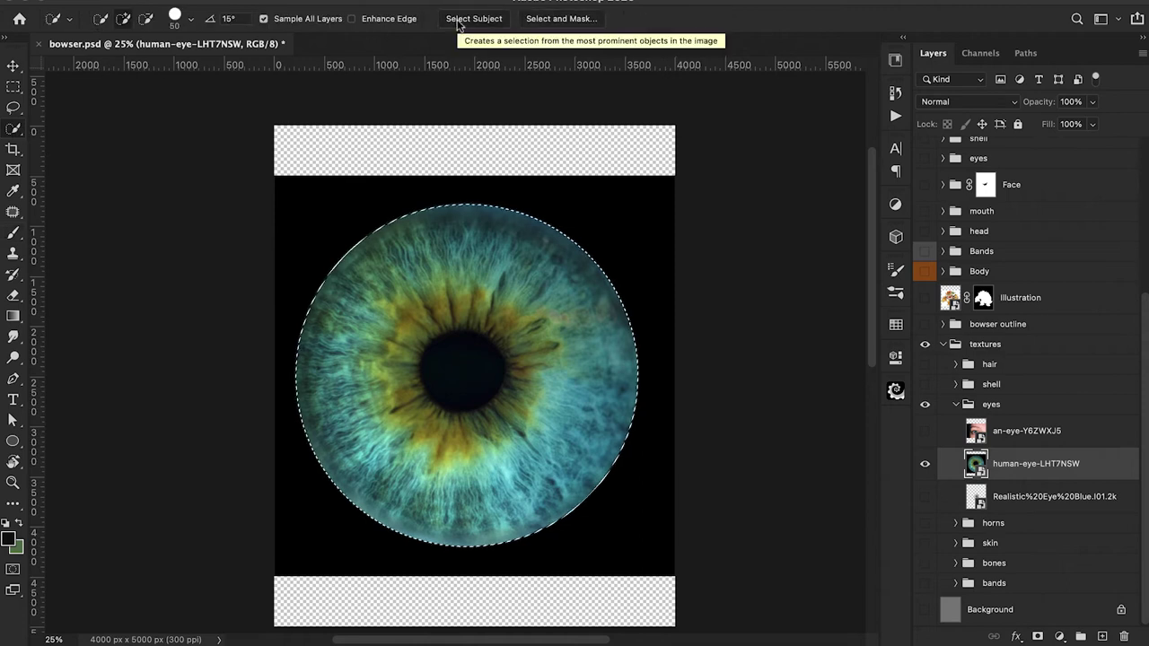
{"action": "left_click", "coordinate": [1036, 635]}
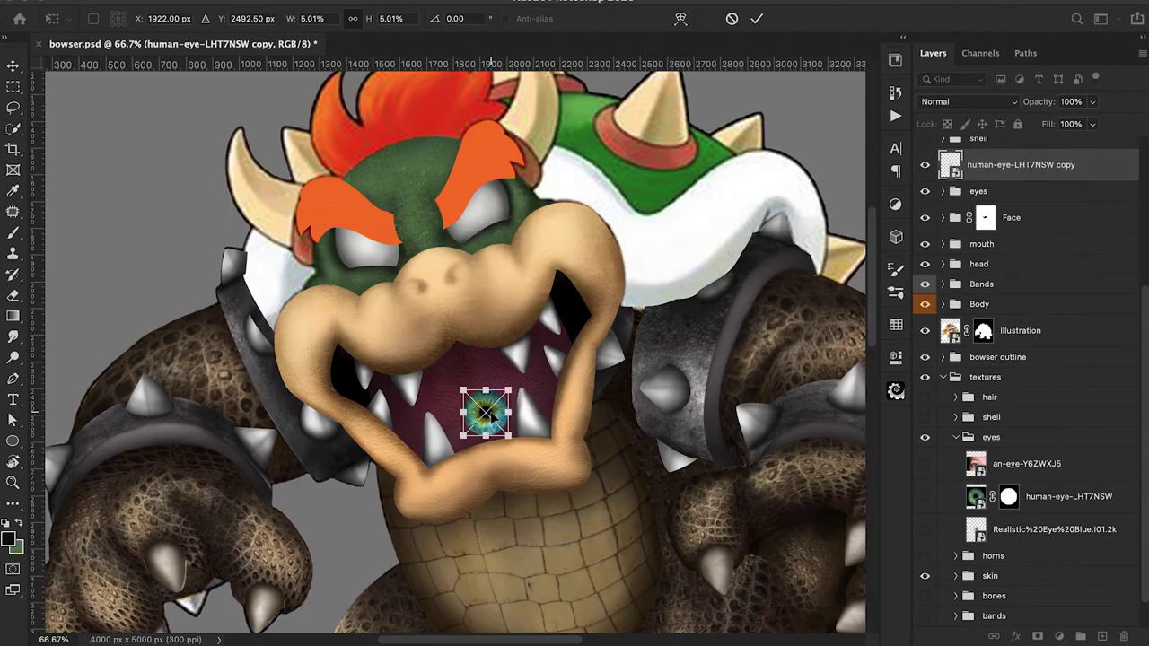
Step: Position the iris copy over the right eye white and scale it to 3.15%
{"action": "left_click_drag", "start_coordinate": [475, 405], "coordinate": [473, 214]}
{"action": "key", "text": "Return"}
{"action": "key", "text": "super+minus"}
{"action": "key", "text": "super+minus"}
{"action": "key", "text": "super+equal"}
{"action": "key", "text": "super+t"}
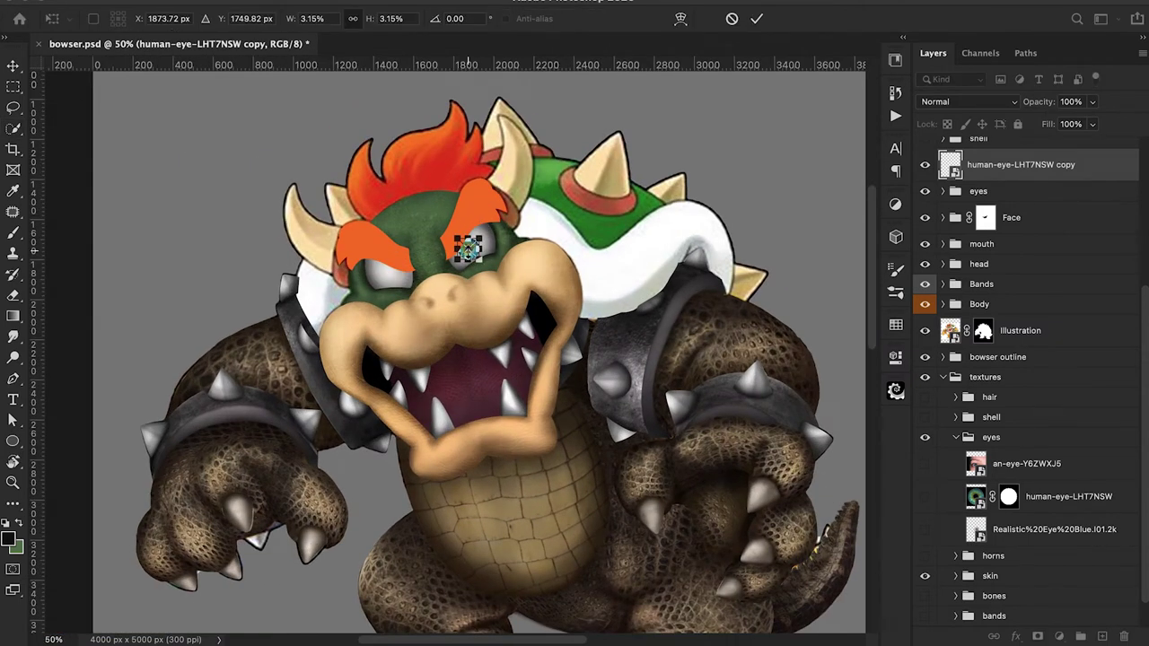
{"action": "left_click_drag", "start_coordinate": [467, 247], "coordinate": [465, 244]}
{"action": "key", "text": "Return"}
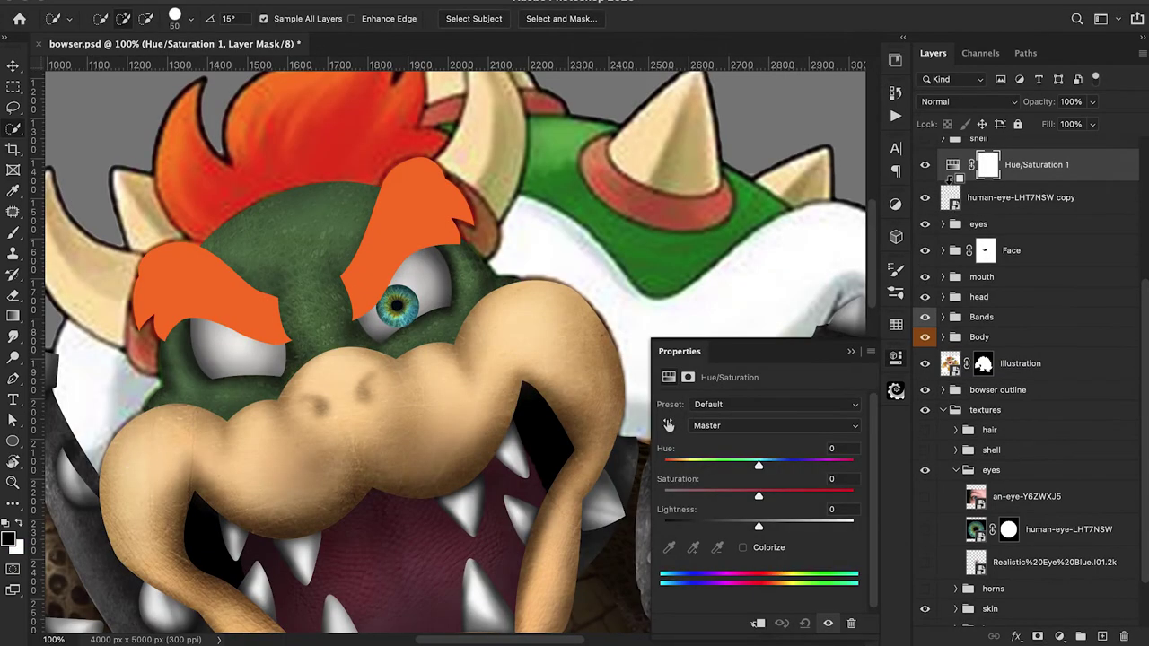
Step: Clip the Hue/Saturation adjustment to the iris copy and colorize it red with hue 0 and saturation 60
{"action": "key", "text": "super+alt+g"}
{"action": "left_click", "coordinate": [743, 547]}
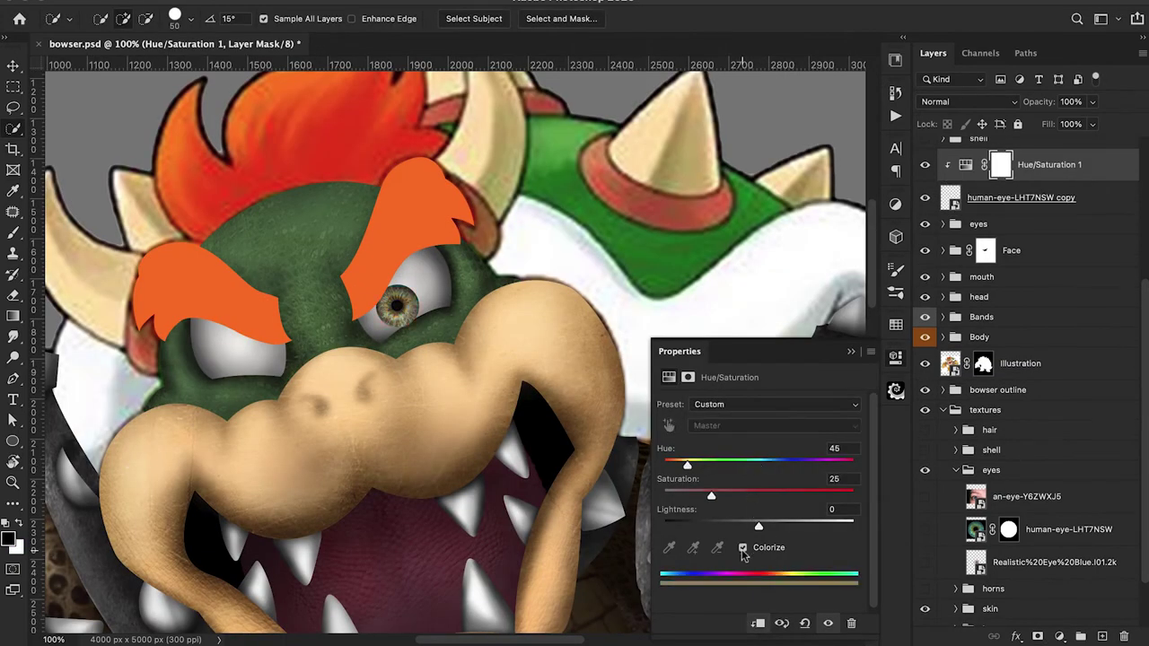
{"action": "left_click_drag", "start_coordinate": [687, 468], "coordinate": [628, 473]}
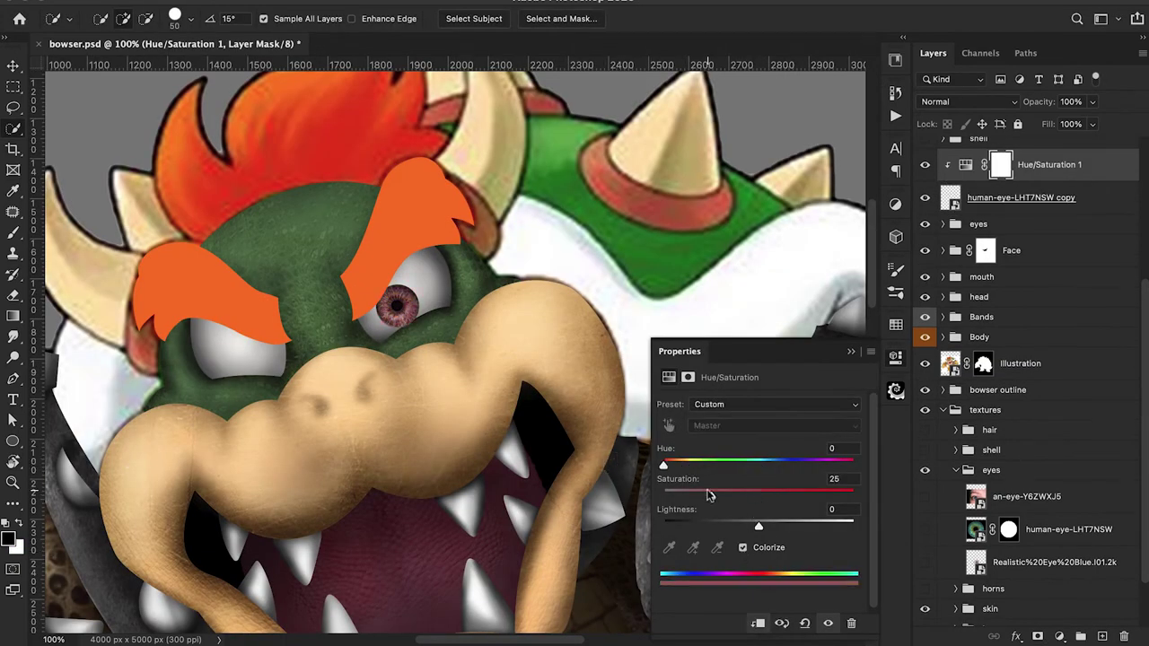
{"action": "left_click_drag", "start_coordinate": [713, 496], "coordinate": [778, 498]}
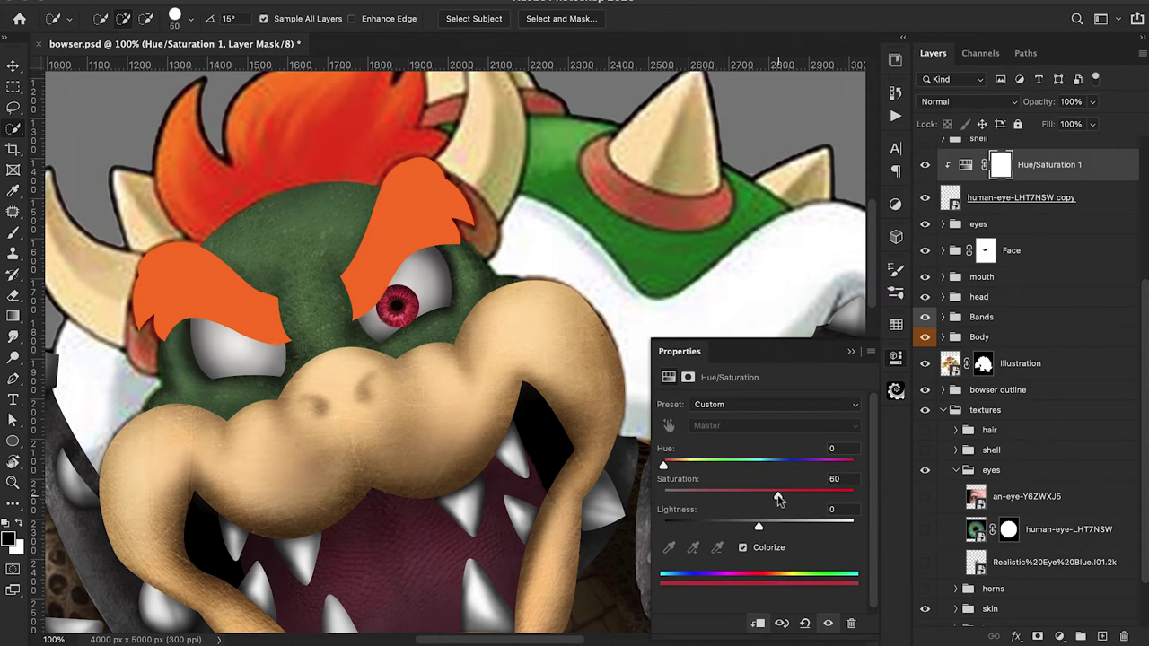
Step: Duplicate the iris together with its Hue/Saturation adjustment and move the duplicate onto the left eye white
{"action": "key", "text": "super+0"}
{"action": "left_click", "coordinate": [1113, 204], "text": "shift"}
{"action": "key", "text": "super+j"}
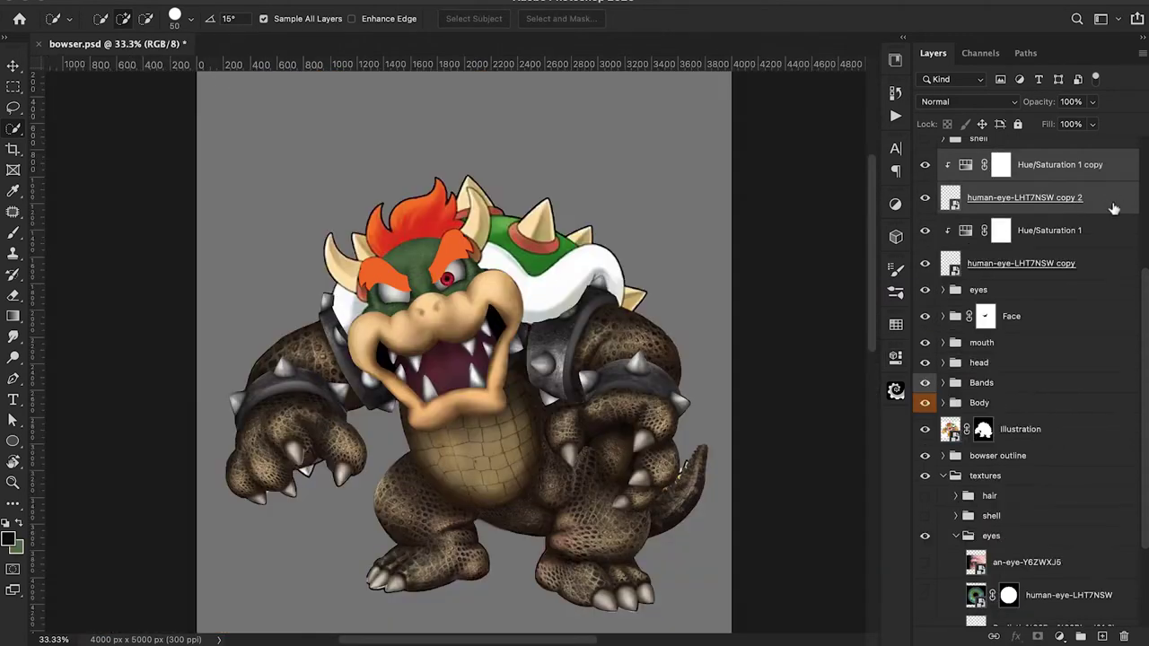
{"action": "key", "text": "super+t"}
{"action": "key", "text": "super+plus"}
{"action": "key", "text": "super+plus"}
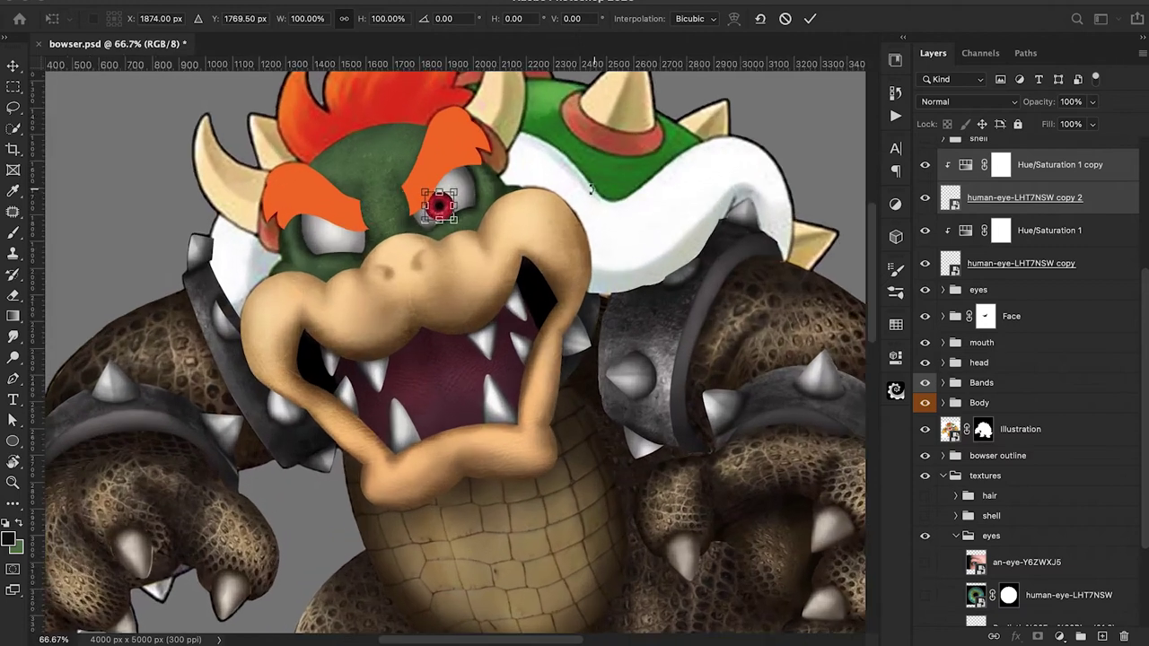
{"action": "mouse_move", "coordinate": [442, 209]}
{"action": "left_mouse_down"}
{"action": "mouse_move", "coordinate": [343, 234]}
{"action": "mouse_move", "coordinate": [354, 237]}
{"action": "left_mouse_up"}
{"action": "key", "text": "Return"}
{"action": "key", "text": "w"}
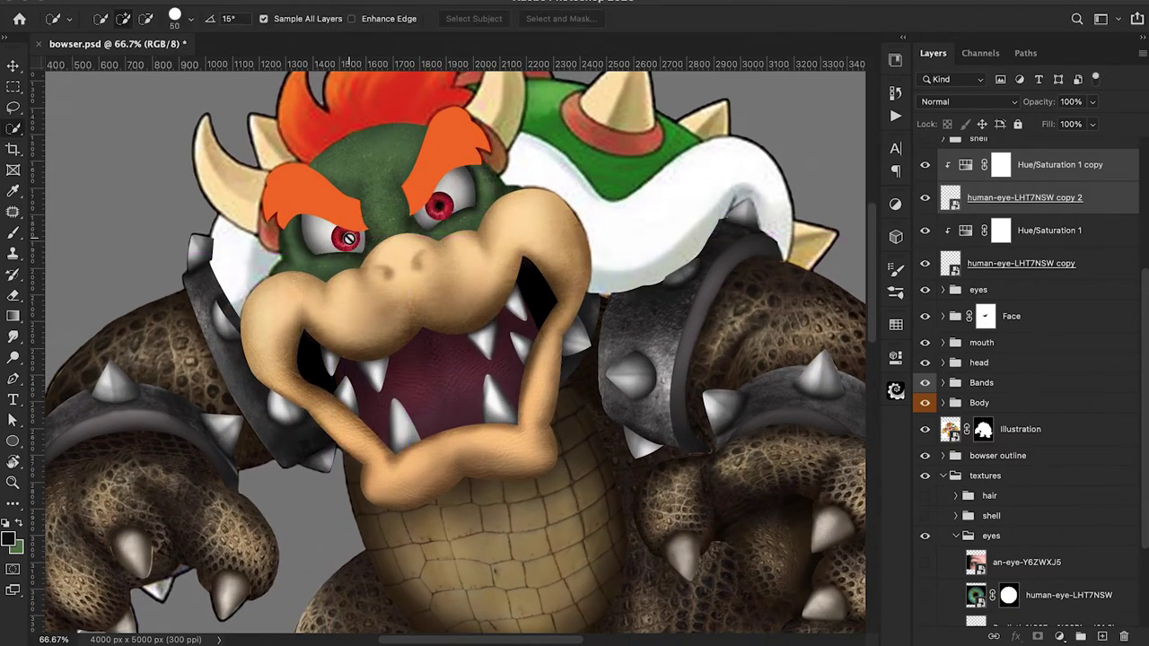
Step: Shift the right iris toward orange by setting its Hue/Saturation adjustment's hue to 20
{"action": "key", "text": "super+minus"}
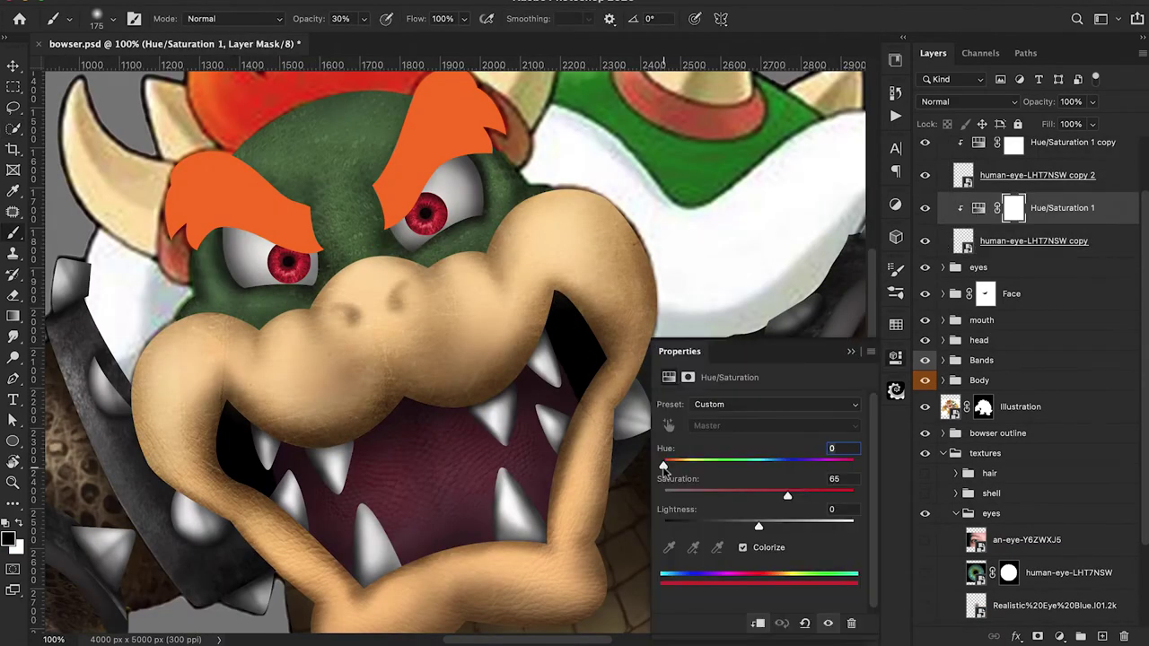
{"action": "left_click_drag", "start_coordinate": [664, 468], "coordinate": [670, 467]}
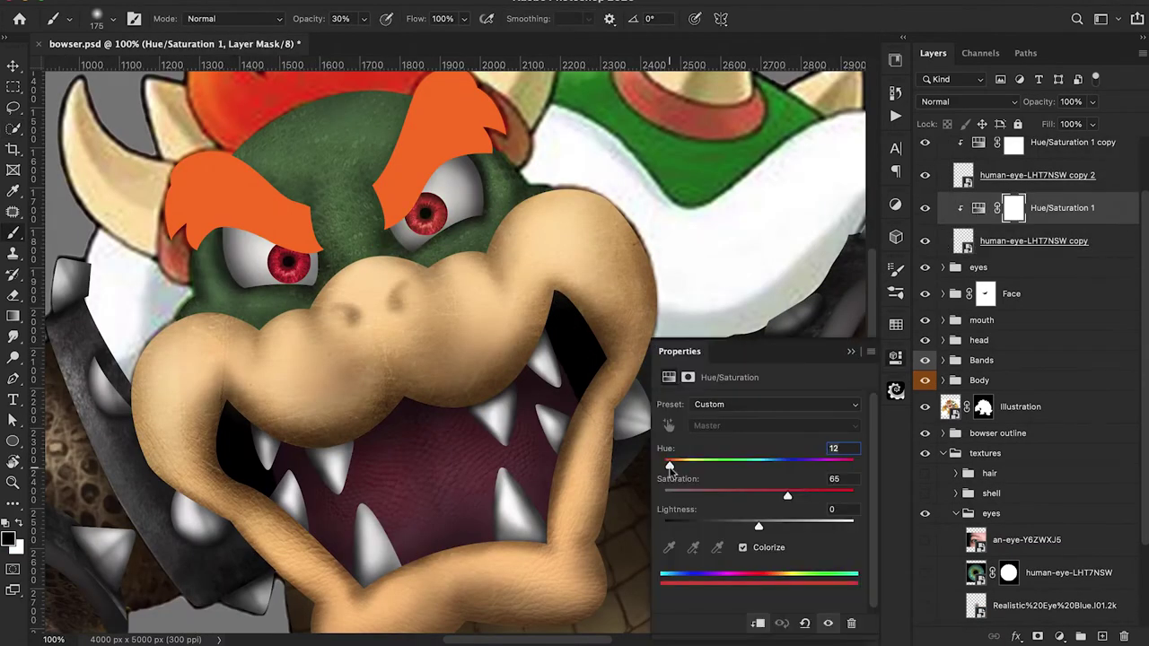
{"action": "key", "text": "super+minus"}
{"action": "key", "text": "super+minus"}
{"action": "key", "text": "super+minus"}
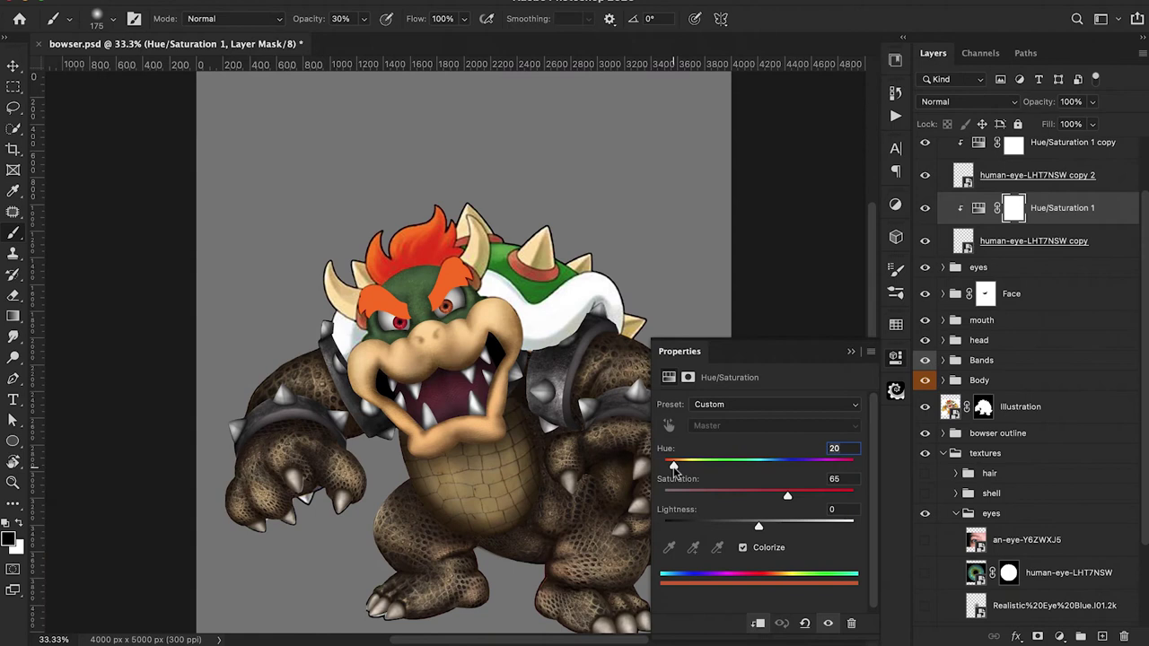
Step: Set the hue of the Hue/Saturation 1 copy adjustment to 21
{"action": "left_click", "coordinate": [1072, 144]}
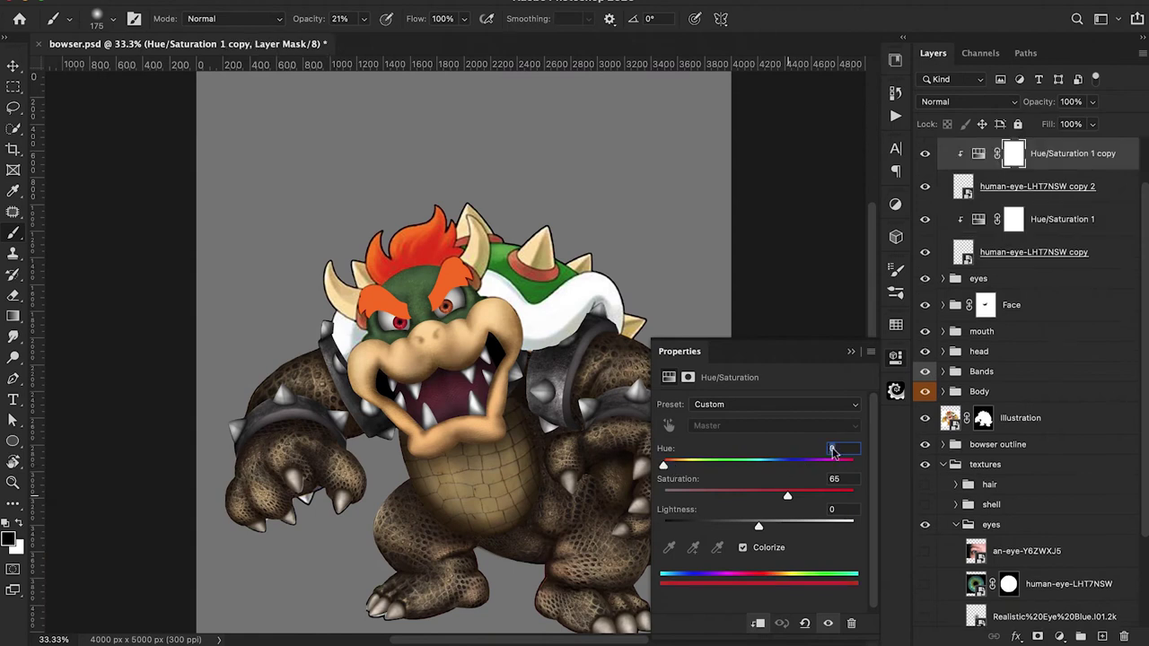
{"action": "type", "text": "21"}
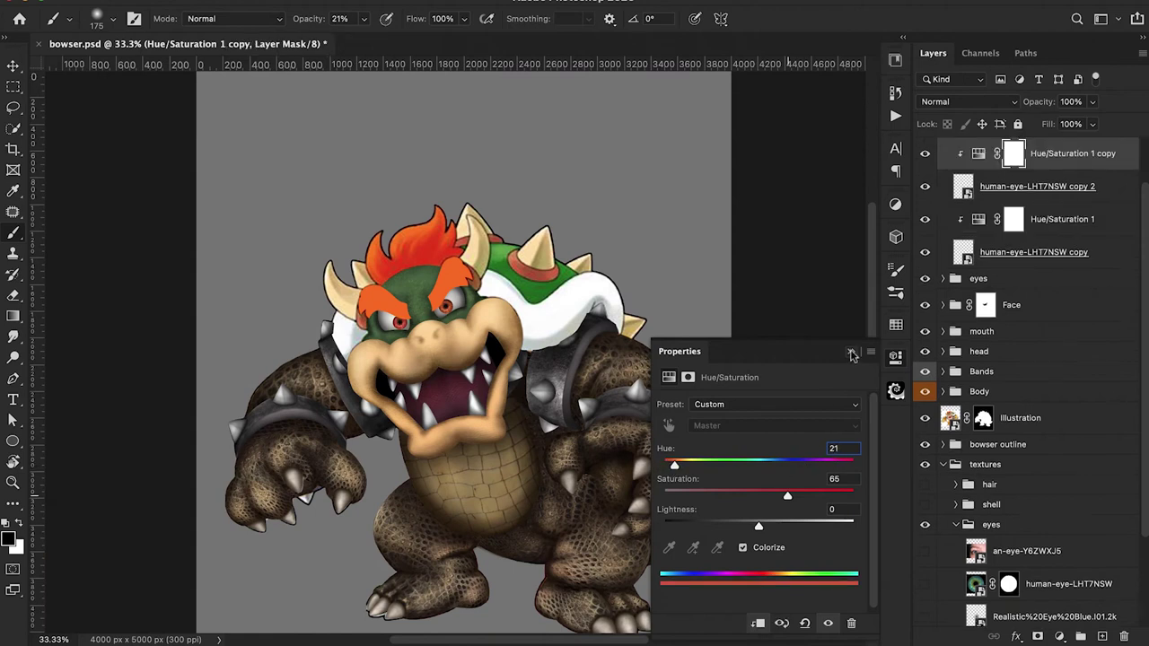
{"action": "left_click", "coordinate": [851, 354]}
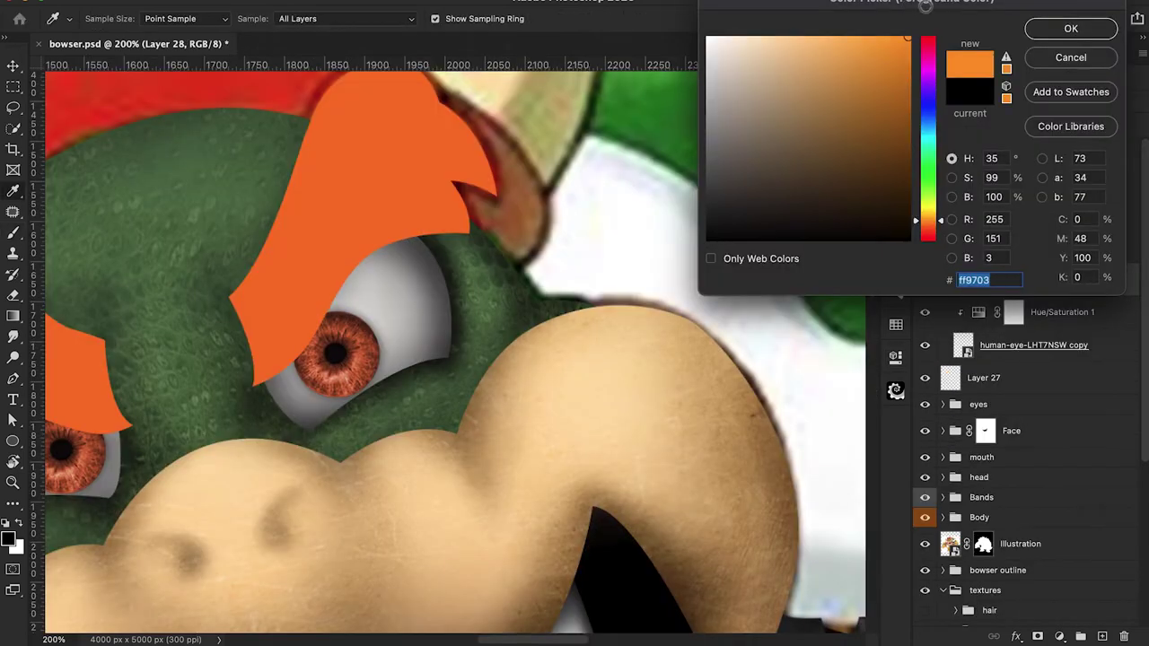
Step: Set the foreground colour to orange ff9703 and brush glowing highlights onto both irises, using Layer 28 and Layer 29
{"action": "left_click", "coordinate": [1066, 33]}
{"action": "mouse_move", "coordinate": [334, 327]}
{"action": "left_mouse_down"}
{"action": "mouse_move", "coordinate": [356, 352]}
{"action": "mouse_move", "coordinate": [333, 375]}
{"action": "mouse_move", "coordinate": [313, 347]}
{"action": "left_mouse_up"}
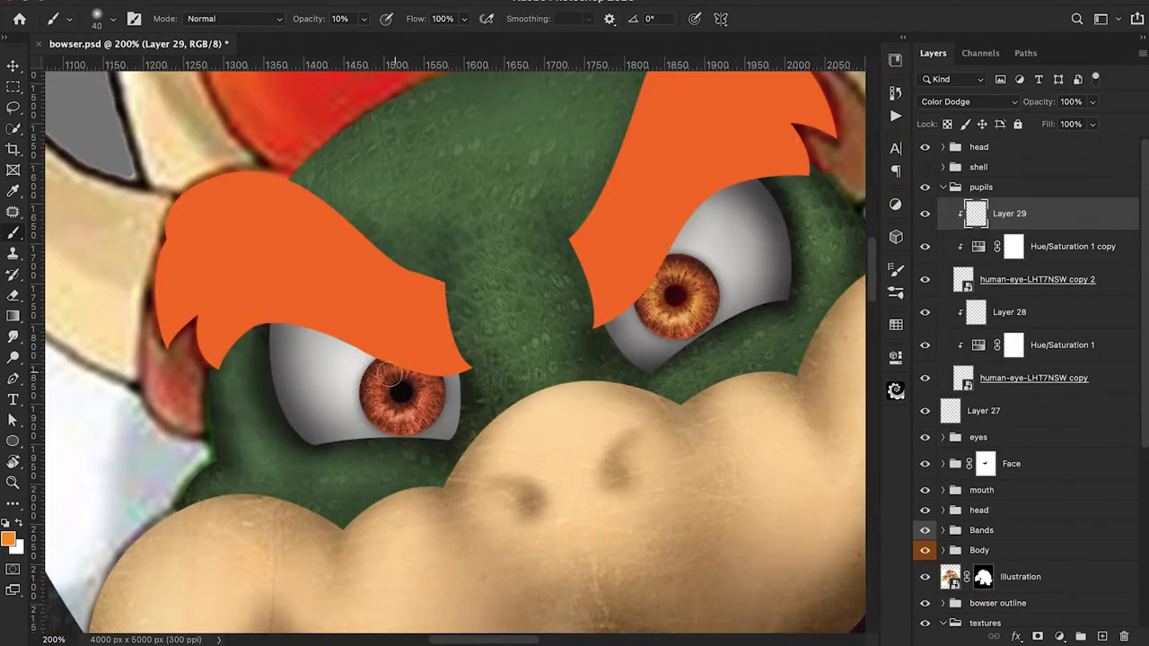
{"action": "mouse_move", "coordinate": [389, 374]}
{"action": "left_mouse_down"}
{"action": "mouse_move", "coordinate": [375, 415]}
{"action": "mouse_move", "coordinate": [425, 422]}
{"action": "mouse_move", "coordinate": [417, 372]}
{"action": "left_mouse_up"}
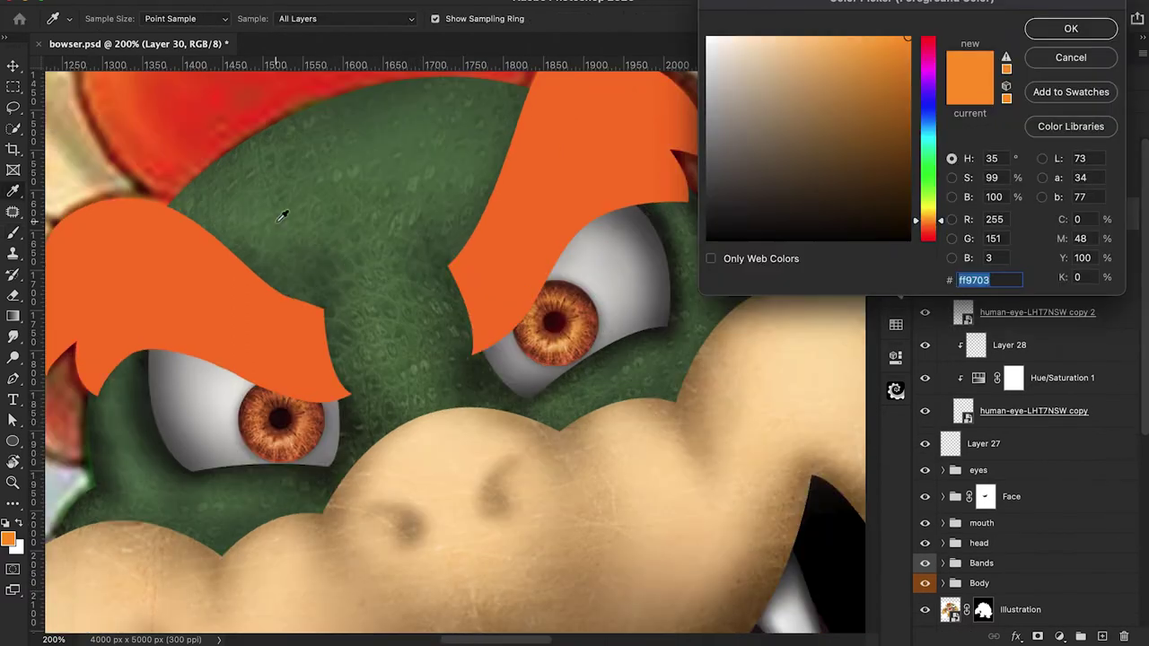
Step: Sample the red e64100 from the illustrated hair as the foreground colour and set Layer 30 to Multiply
{"action": "left_click", "coordinate": [204, 136]}
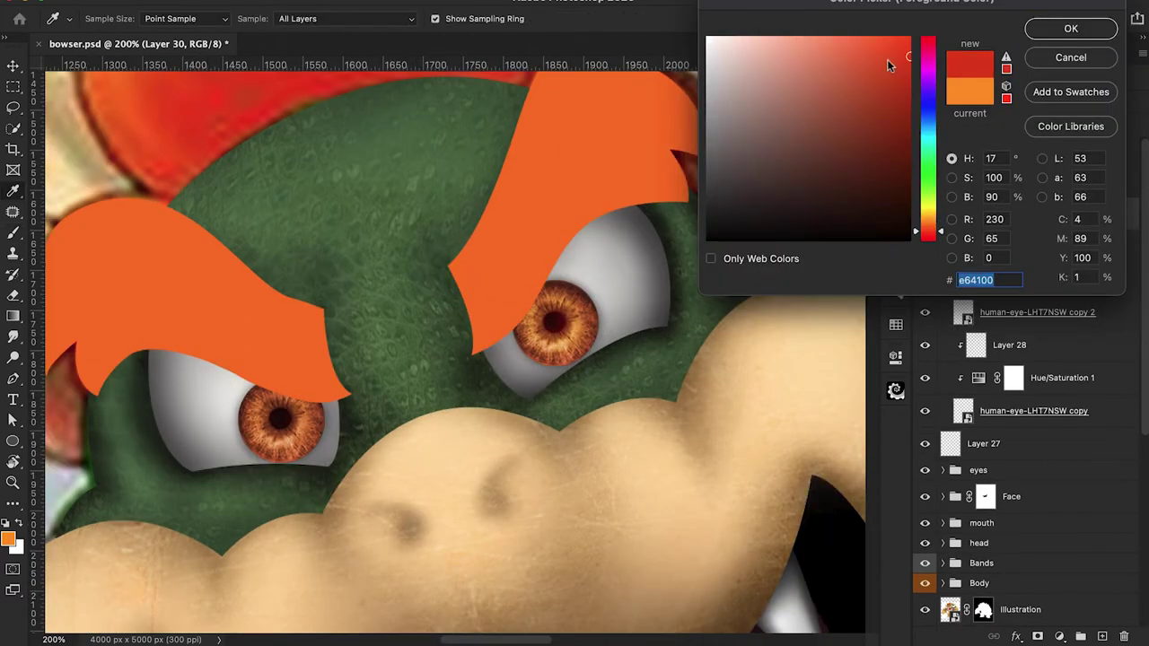
{"action": "left_click", "coordinate": [1051, 30]}
{"action": "left_click", "coordinate": [967, 101]}
{"action": "left_click", "coordinate": [958, 157]}
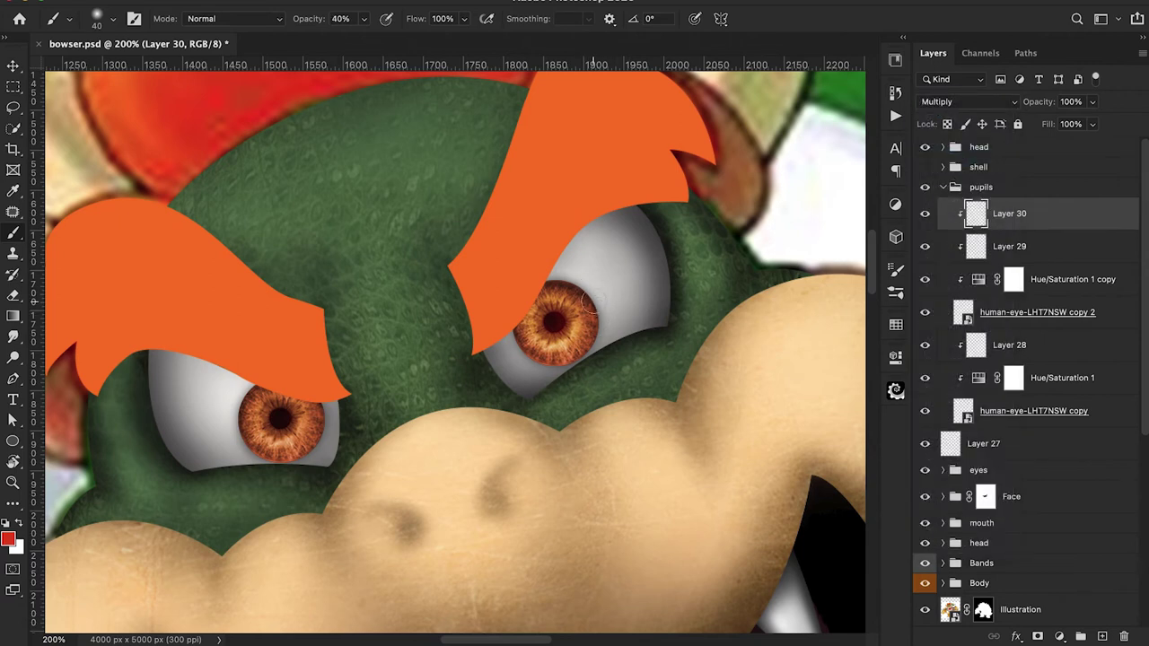
Step: Set the foreground colour to dark brown 391203 and Layer 32 to Multiply, and enlarge the brush for iris shading
{"action": "scroll", "coordinate": [364, 385], "scroll_direction": "left", "scroll_amount": 5}
{"action": "scroll", "coordinate": [363, 385], "scroll_direction": "down", "scroll_amount": 1}
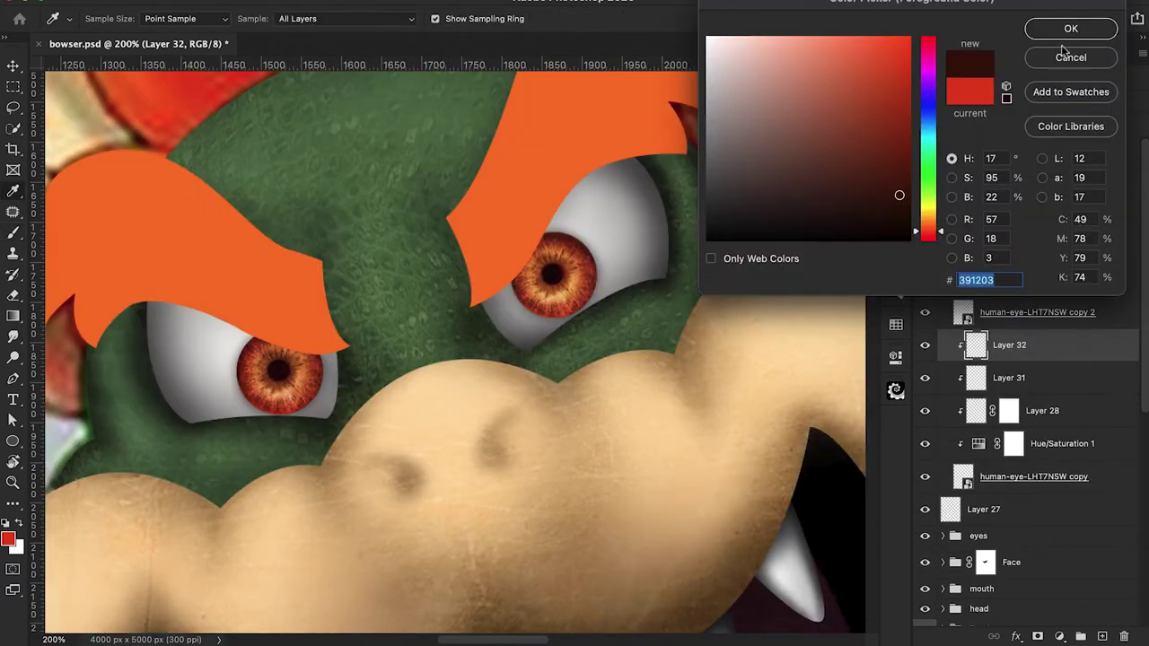
{"action": "left_click", "coordinate": [1067, 28]}
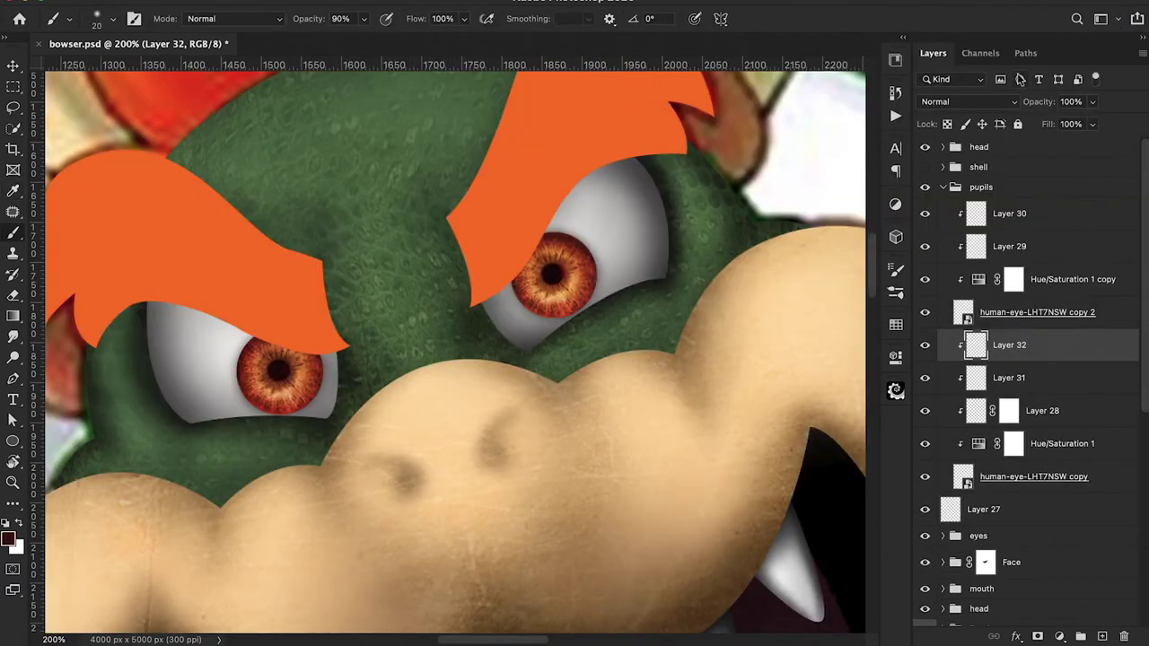
{"action": "left_click", "coordinate": [965, 102]}
{"action": "left_click", "coordinate": [940, 156]}
{"action": "key", "text": "bracketright"}
{"action": "key", "text": "bracketright"}
{"action": "key", "text": "bracketright"}
{"action": "key", "text": "bracketright"}
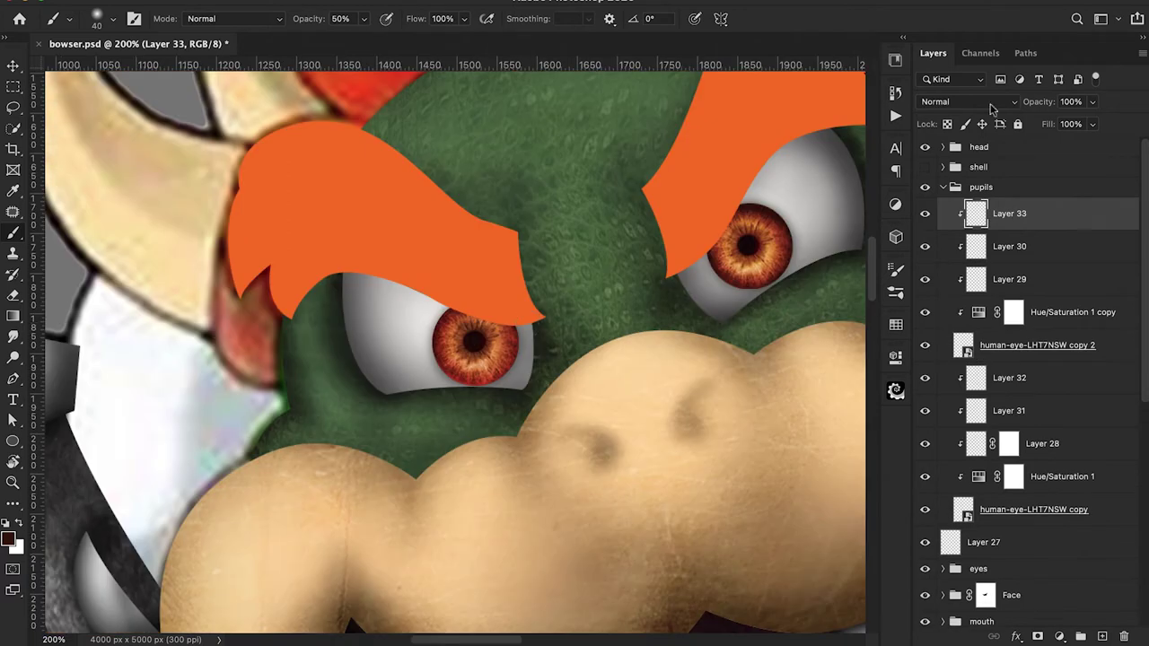
Step: Set Layer 33 to Multiply and shade across the left eye's iris with a 40 px brush at 50% opacity
{"action": "left_click", "coordinate": [987, 102]}
{"action": "left_click", "coordinate": [986, 156]}
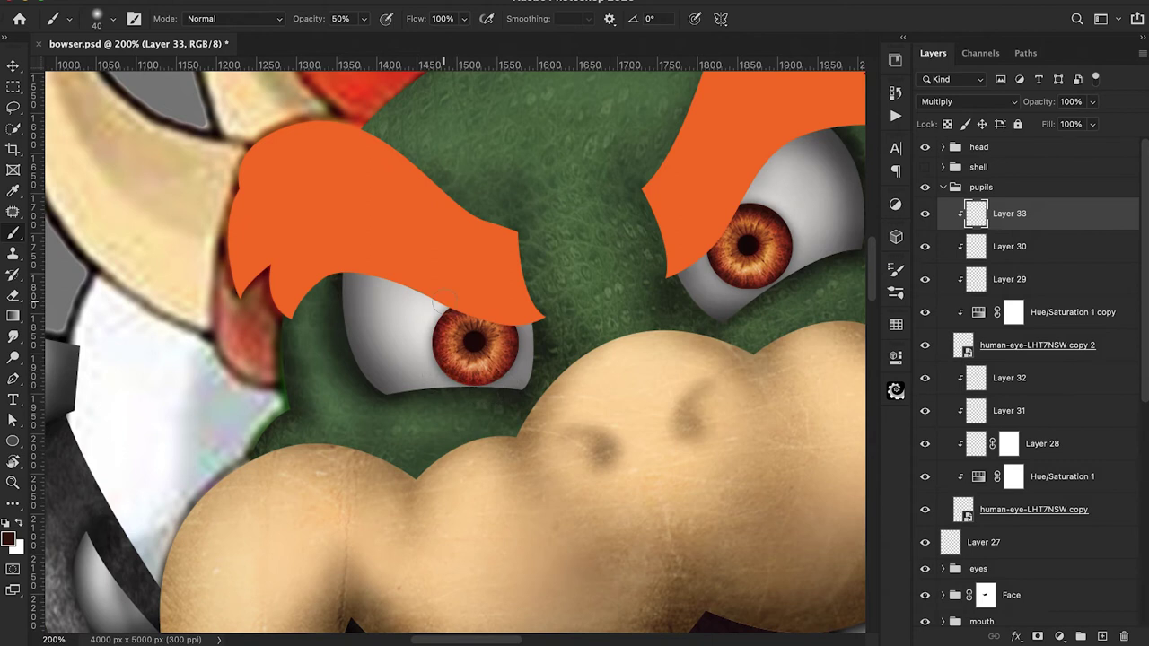
{"action": "mouse_move", "coordinate": [426, 367]}
{"action": "left_mouse_down"}
{"action": "mouse_move", "coordinate": [499, 379]}
{"action": "mouse_move", "coordinate": [510, 361]}
{"action": "left_mouse_up"}
Step: Choose a lighter yellow-orange foreground colour and set Layer 35 to Linear Dodge (Add)
{"action": "left_click", "coordinate": [8, 538]}
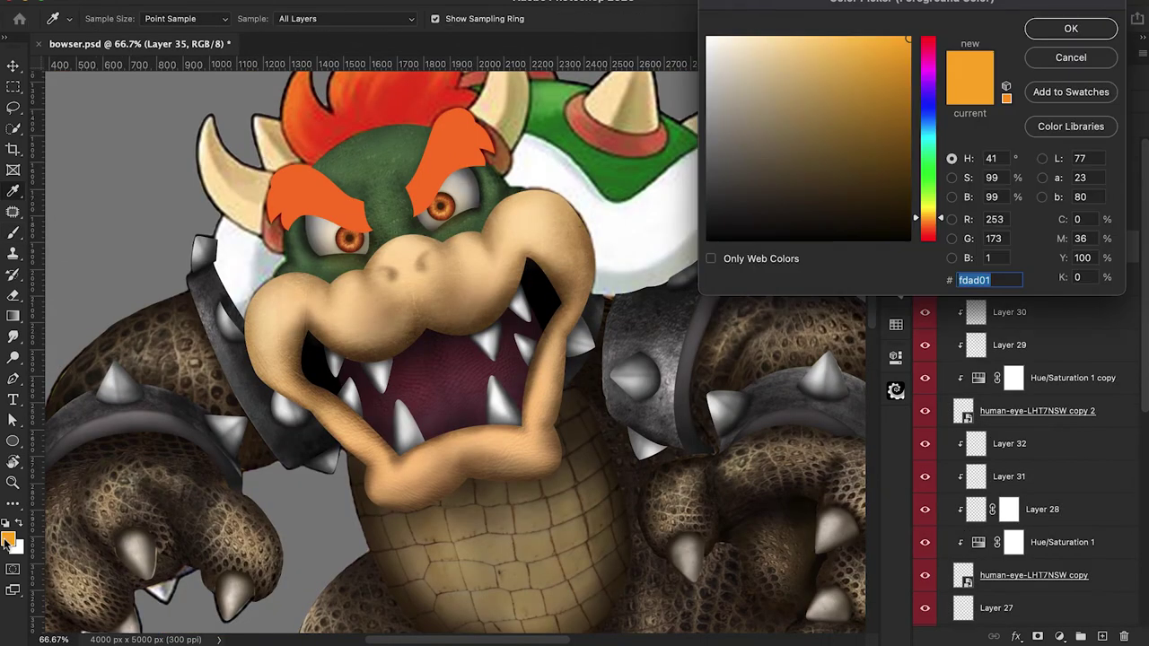
{"action": "left_click", "coordinate": [794, 63]}
{"action": "left_click", "coordinate": [1071, 27]}
{"action": "left_click", "coordinate": [967, 101]}
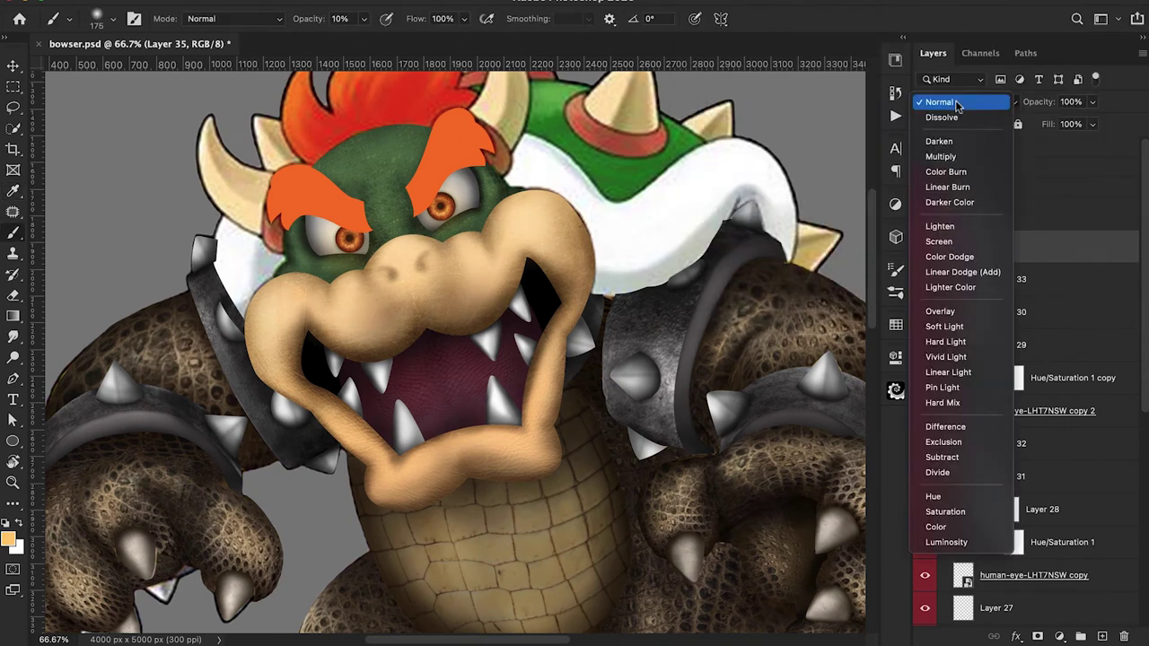
{"action": "left_click", "coordinate": [960, 272]}
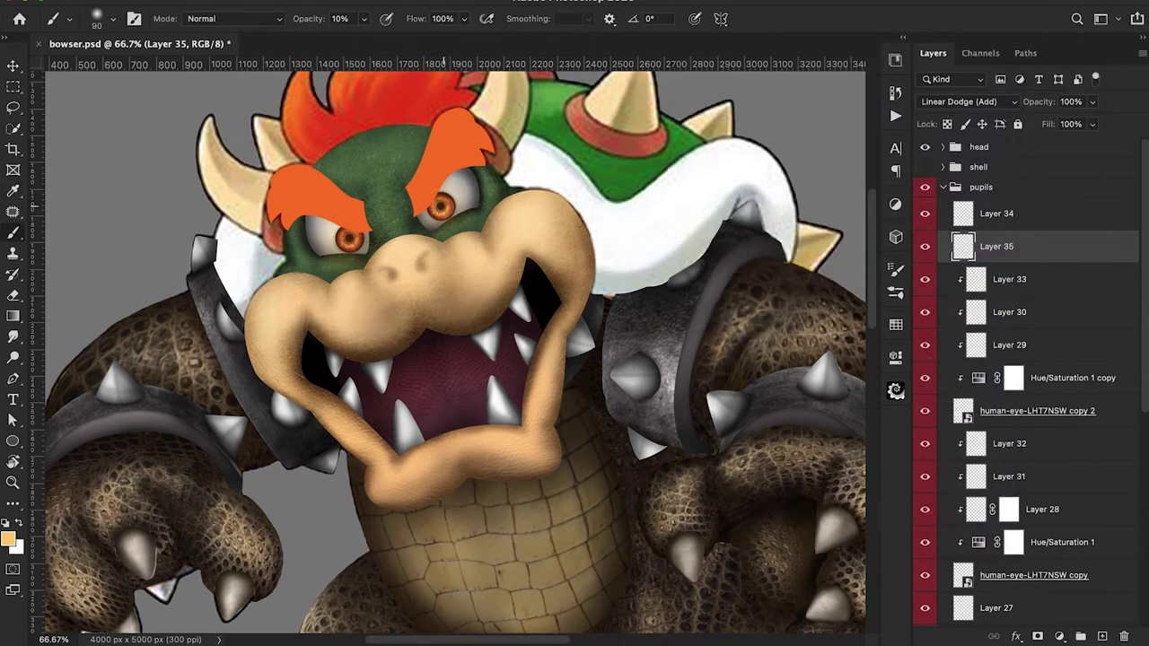
Step: Paint a soft glow over both irises on Layer 35 and change its blend mode to Overlay
{"action": "left_click", "coordinate": [440, 206]}
{"action": "left_click", "coordinate": [348, 239]}
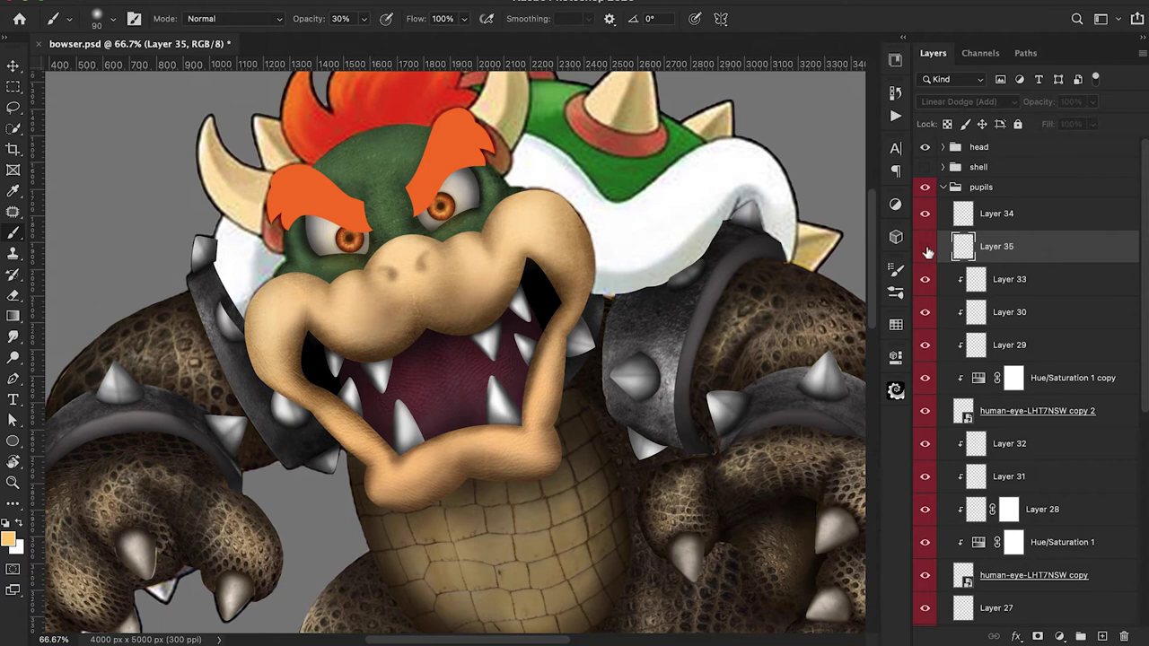
{"action": "left_click", "coordinate": [962, 102]}
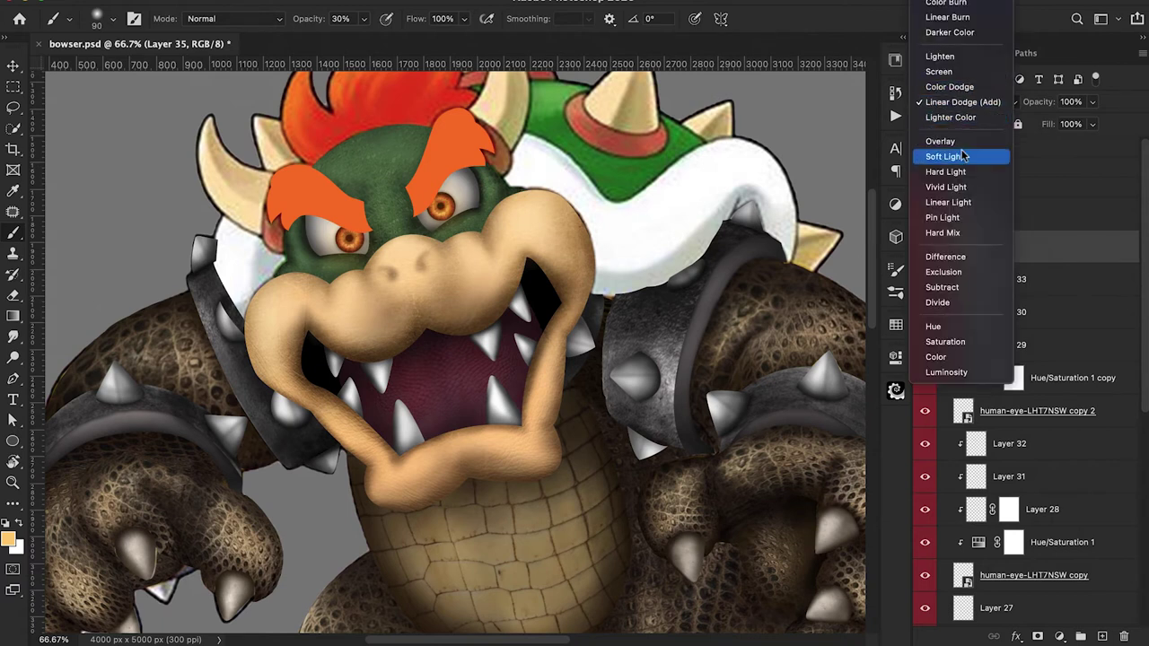
{"action": "left_click", "coordinate": [961, 141]}
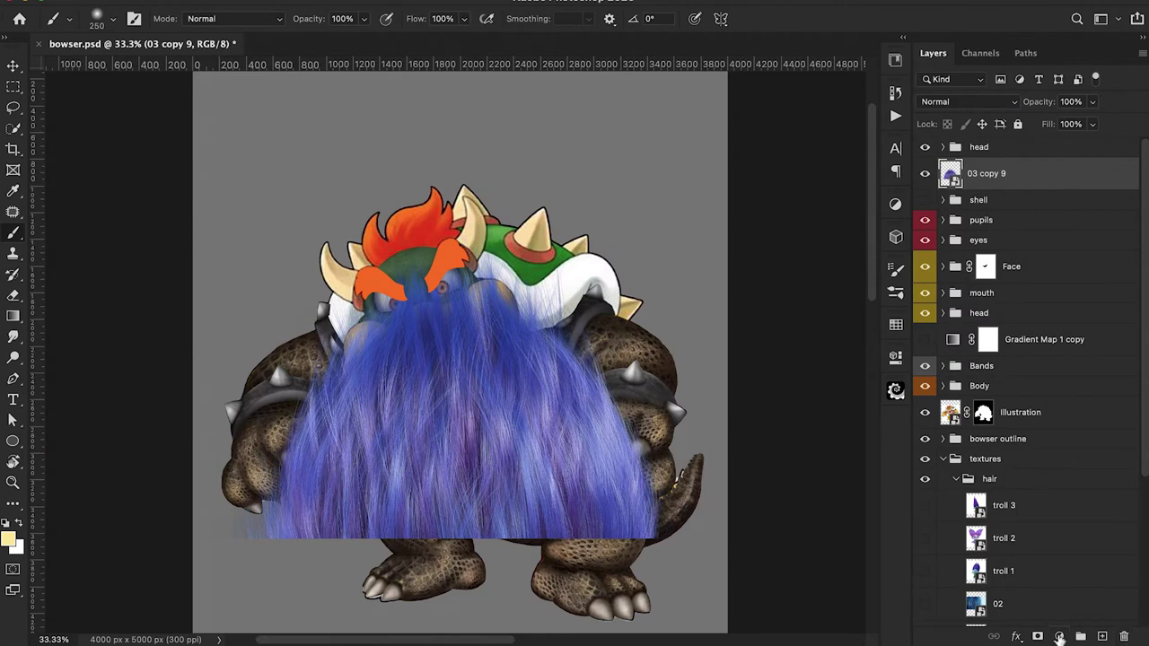
Step: Add a layer mask to the 03 copy 9 hair and mask out its right-hand portion with black
{"action": "left_click", "coordinate": [1036, 637]}
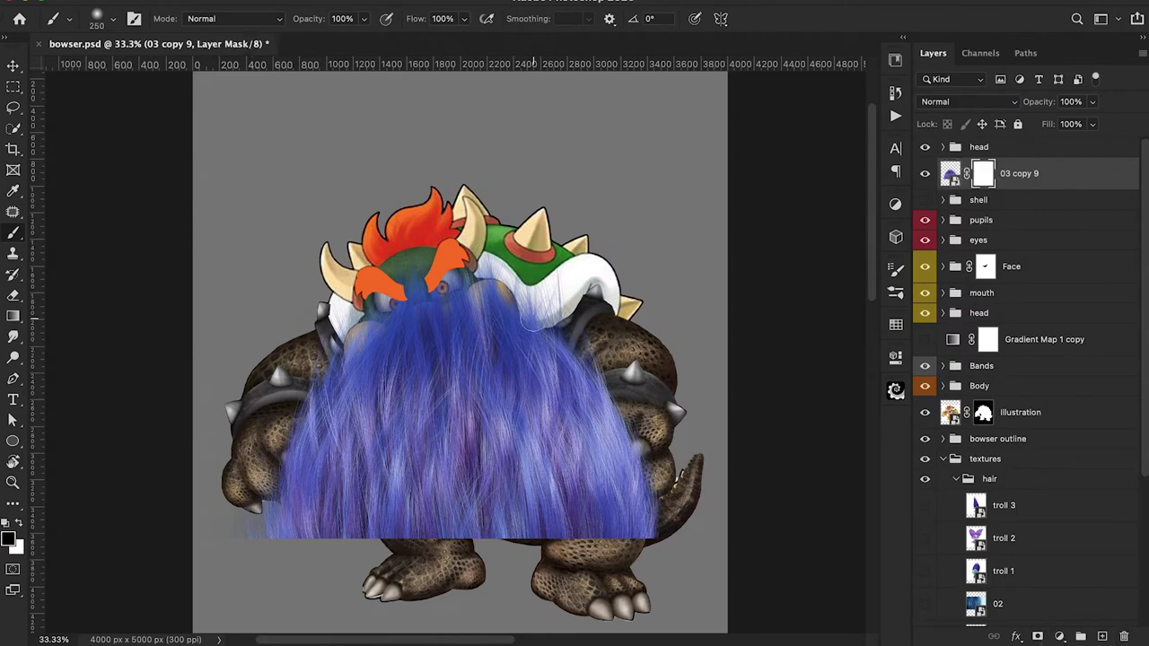
{"action": "mouse_move", "coordinate": [502, 314]}
{"action": "left_mouse_down"}
{"action": "mouse_move", "coordinate": [604, 312]}
{"action": "mouse_move", "coordinate": [624, 411]}
{"action": "mouse_move", "coordinate": [561, 300]}
{"action": "mouse_move", "coordinate": [543, 301]}
{"action": "mouse_move", "coordinate": [571, 486]}
{"action": "mouse_move", "coordinate": [540, 536]}
{"action": "left_mouse_up"}
{"action": "key", "text": "5"}
{"action": "left_click_drag", "start_coordinate": [494, 431], "coordinate": [480, 283]}
{"action": "key", "text": "bracketleft"}
{"action": "mouse_move", "coordinate": [468, 346]}
{"action": "left_mouse_down"}
{"action": "mouse_move", "coordinate": [447, 501]}
{"action": "mouse_move", "coordinate": [456, 382]}
{"action": "left_mouse_up"}
Step: Refine the edge of the remaining hair by painting white on the mask at 100% opacity
{"action": "key", "text": "x"}
{"action": "key", "text": "0"}
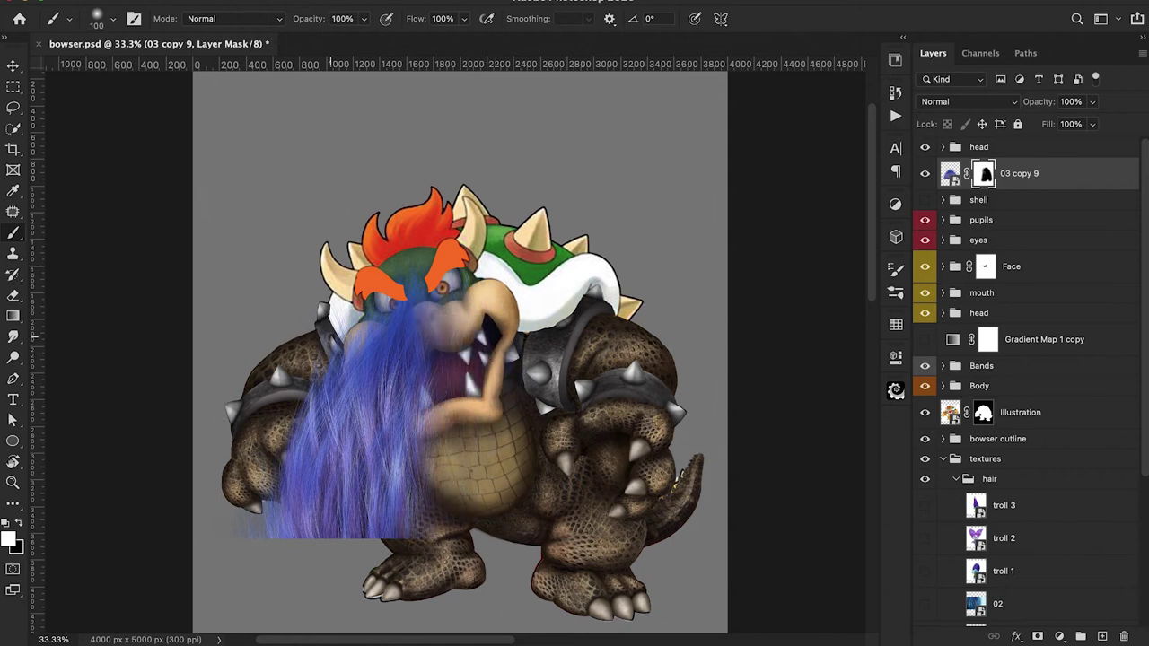
{"action": "mouse_move", "coordinate": [421, 332]}
{"action": "left_mouse_down"}
{"action": "mouse_move", "coordinate": [404, 273]}
{"action": "mouse_move", "coordinate": [375, 447]}
{"action": "left_mouse_up"}
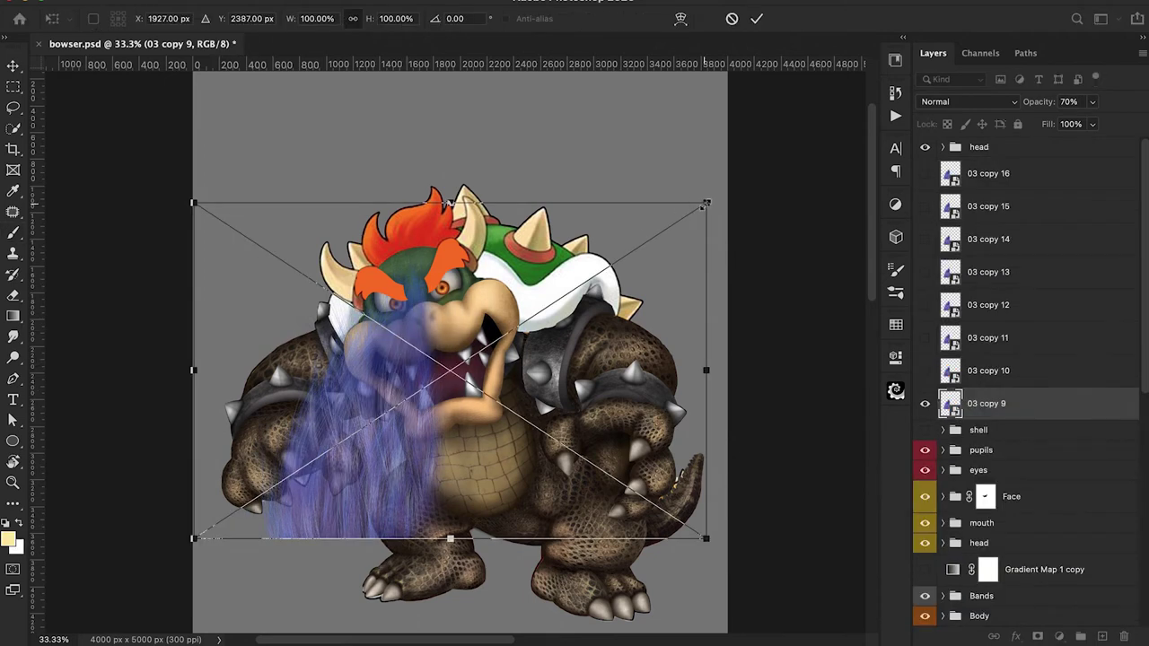
Step: Scale down, rotate and position the 03 copy 9 tuft over the left side of the illustrated hair
{"action": "left_click_drag", "start_coordinate": [705, 205], "coordinate": [601, 271]}
{"action": "left_click_drag", "start_coordinate": [503, 387], "coordinate": [470, 281]}
{"action": "key", "text": "super+plus"}
{"action": "key", "text": "super+plus"}
{"action": "left_click_drag", "start_coordinate": [690, 375], "coordinate": [610, 324]}
{"action": "left_click_drag", "start_coordinate": [426, 152], "coordinate": [447, 384]}
{"action": "left_click_drag", "start_coordinate": [447, 384], "coordinate": [416, 338]}
{"action": "left_click_drag", "start_coordinate": [627, 281], "coordinate": [610, 248]}
{"action": "left_click_drag", "start_coordinate": [581, 187], "coordinate": [498, 259]}
{"action": "left_click_drag", "start_coordinate": [553, 294], "coordinate": [535, 256]}
{"action": "left_click_drag", "start_coordinate": [379, 424], "coordinate": [348, 370]}
{"action": "left_click_drag", "start_coordinate": [575, 323], "coordinate": [565, 384]}
Step: Warp the 03 copy 9 tuft to follow the leftmost spike of the hair
{"action": "left_click", "coordinate": [680, 19]}
{"action": "left_click_drag", "start_coordinate": [217, 427], "coordinate": [246, 423]}
{"action": "left_click_drag", "start_coordinate": [309, 347], "coordinate": [296, 347]}
{"action": "left_click_drag", "start_coordinate": [395, 361], "coordinate": [388, 367]}
{"action": "mouse_move", "coordinate": [299, 244]}
{"action": "left_mouse_down"}
{"action": "mouse_move", "coordinate": [314, 265]}
{"action": "mouse_move", "coordinate": [304, 266]}
{"action": "left_mouse_up"}
{"action": "left_click_drag", "start_coordinate": [211, 270], "coordinate": [237, 259]}
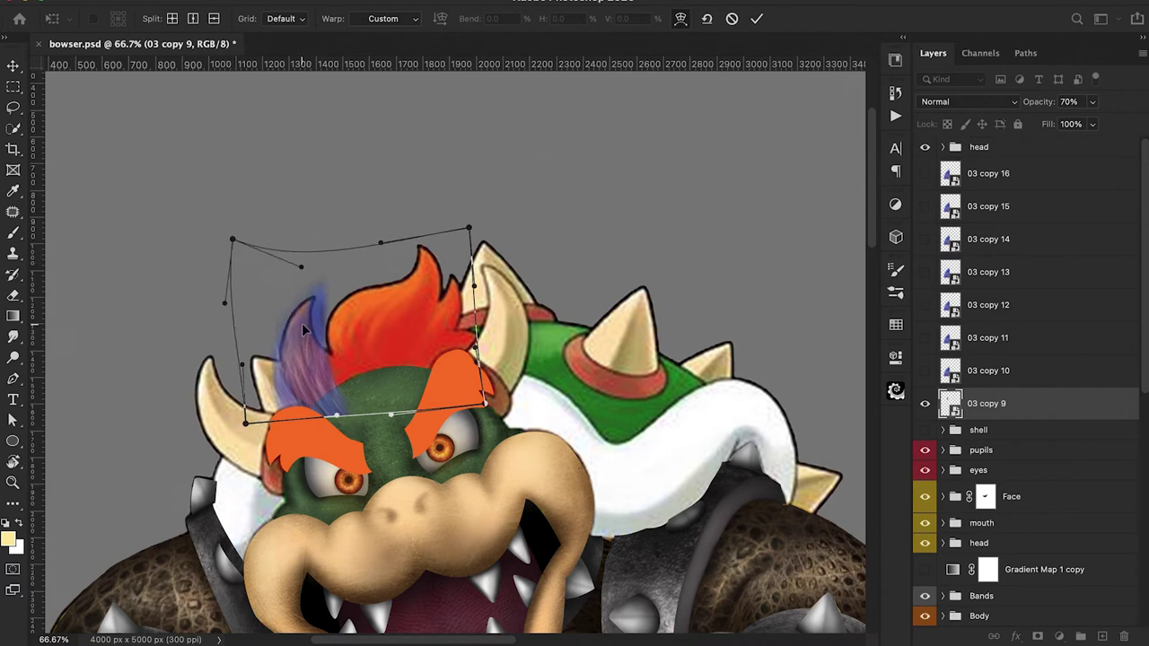
{"action": "left_click_drag", "start_coordinate": [337, 416], "coordinate": [345, 406]}
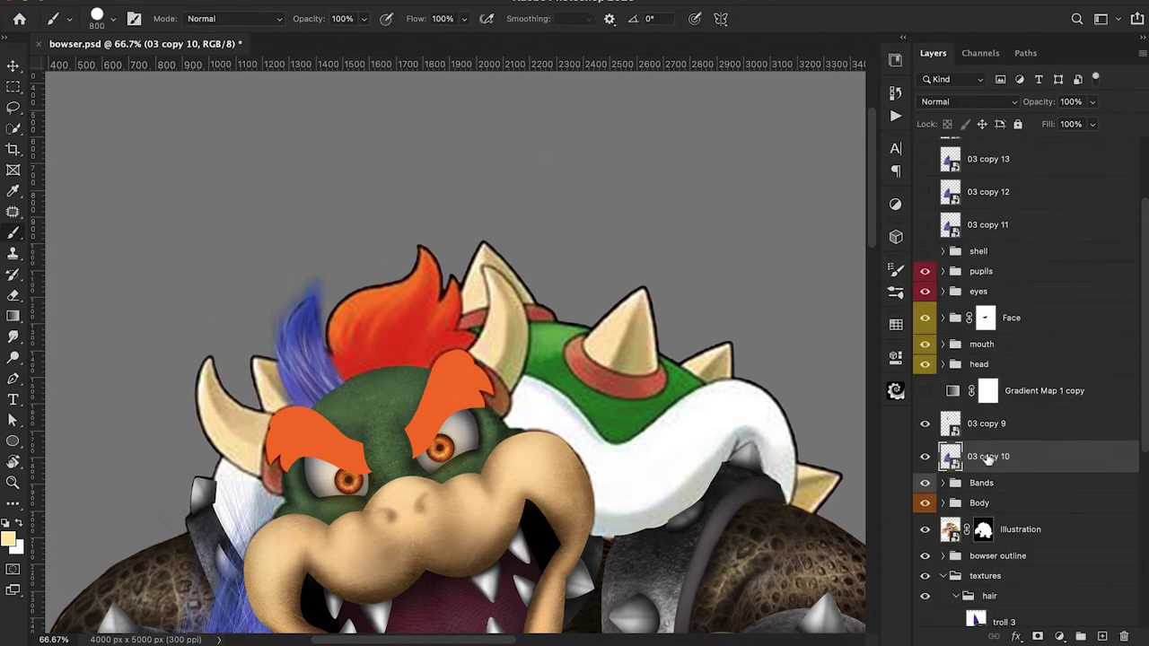
Step: Scale down, flip horizontally and rotate the 03 copy 10 tuft, placing it over the tallest spike of the illustrated hair
{"action": "key", "text": "super+t"}
{"action": "left_click_drag", "start_coordinate": [486, 319], "coordinate": [489, 192]}
{"action": "left_click_drag", "start_coordinate": [461, 153], "coordinate": [461, 347]}
{"action": "left_click_drag", "start_coordinate": [474, 501], "coordinate": [455, 311]}
{"action": "right_click", "coordinate": [413, 322]}
{"action": "left_click", "coordinate": [431, 613]}
{"action": "left_click_drag", "start_coordinate": [442, 156], "coordinate": [442, 201]}
{"action": "left_click_drag", "start_coordinate": [655, 277], "coordinate": [606, 388]}
{"action": "left_click_drag", "start_coordinate": [507, 339], "coordinate": [449, 312]}
Step: Warp the 03 copy 10 tuft to match the curve of the tall hair spike and apply the transform
{"action": "right_click", "coordinate": [447, 311]}
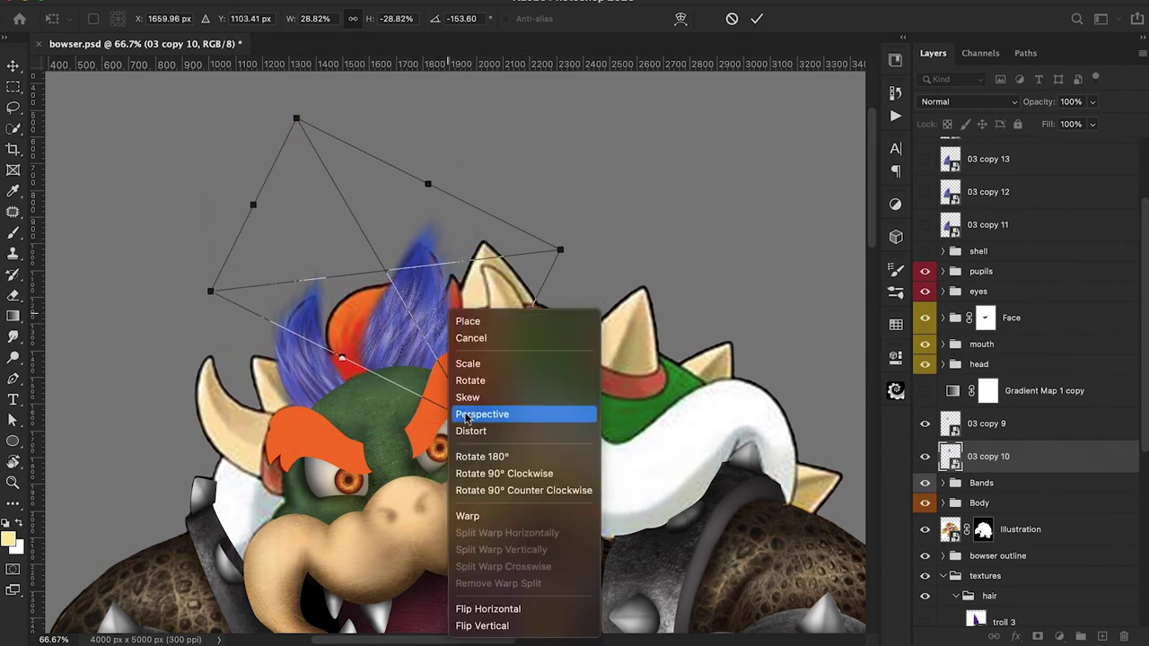
{"action": "left_click", "coordinate": [468, 516]}
{"action": "left_click_drag", "start_coordinate": [302, 131], "coordinate": [207, 149]}
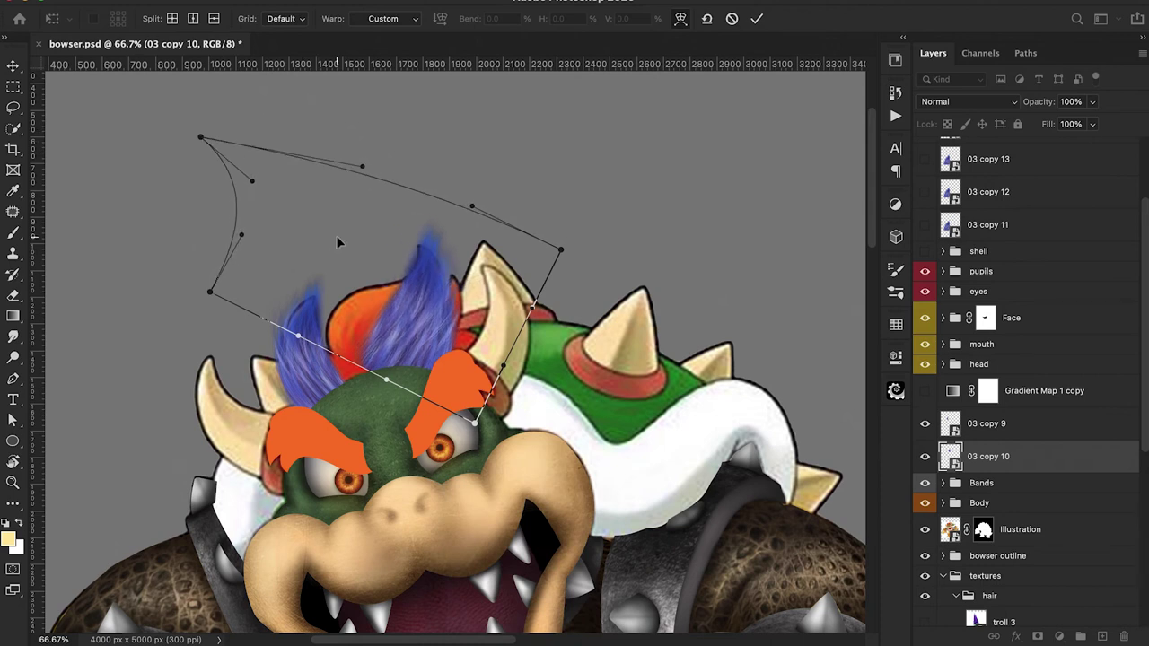
{"action": "left_click_drag", "start_coordinate": [474, 208], "coordinate": [421, 192]}
{"action": "left_click_drag", "start_coordinate": [475, 422], "coordinate": [439, 437]}
{"action": "left_click_drag", "start_coordinate": [464, 315], "coordinate": [467, 318]}
{"action": "left_click", "coordinate": [757, 22]}
Step: Scale the 03 copy 11 tuft to 28.62%, rotate it 29.07° and place it between the two existing tufts
{"action": "left_click_drag", "start_coordinate": [447, 359], "coordinate": [446, 523]}
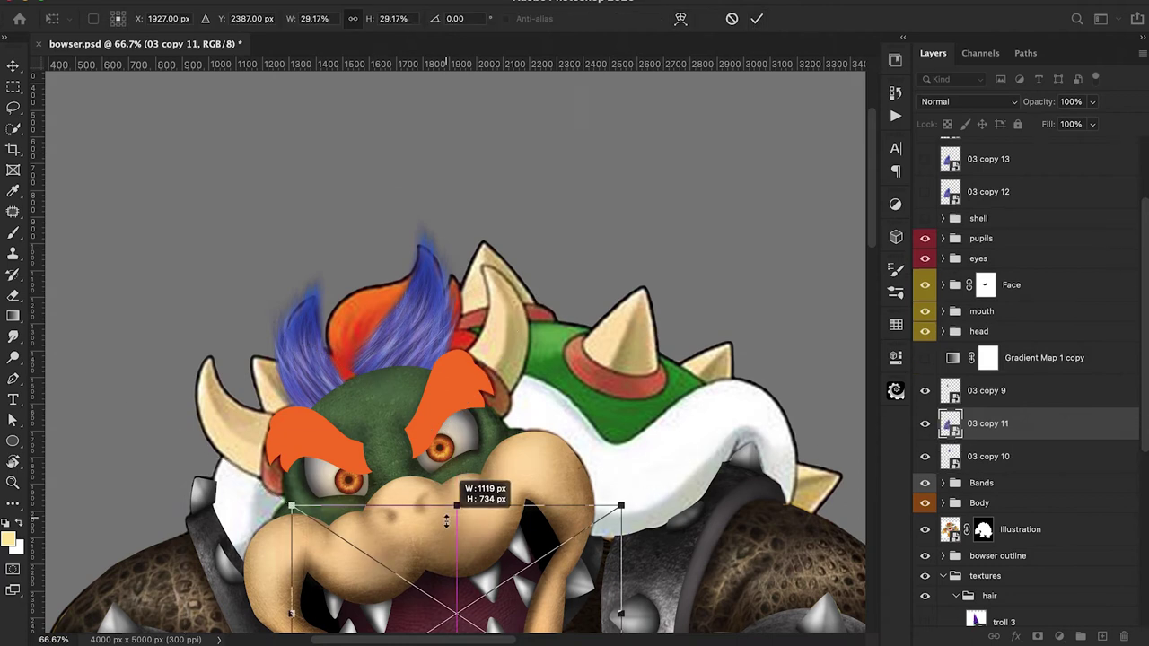
{"action": "left_click_drag", "start_coordinate": [447, 573], "coordinate": [374, 292]}
{"action": "left_click_drag", "start_coordinate": [607, 250], "coordinate": [619, 368]}
{"action": "left_click_drag", "start_coordinate": [378, 358], "coordinate": [406, 350]}
Step: Warp the 03 copy 11 tuft so it fills the gap along the top of the head
{"action": "right_click", "coordinate": [407, 350]}
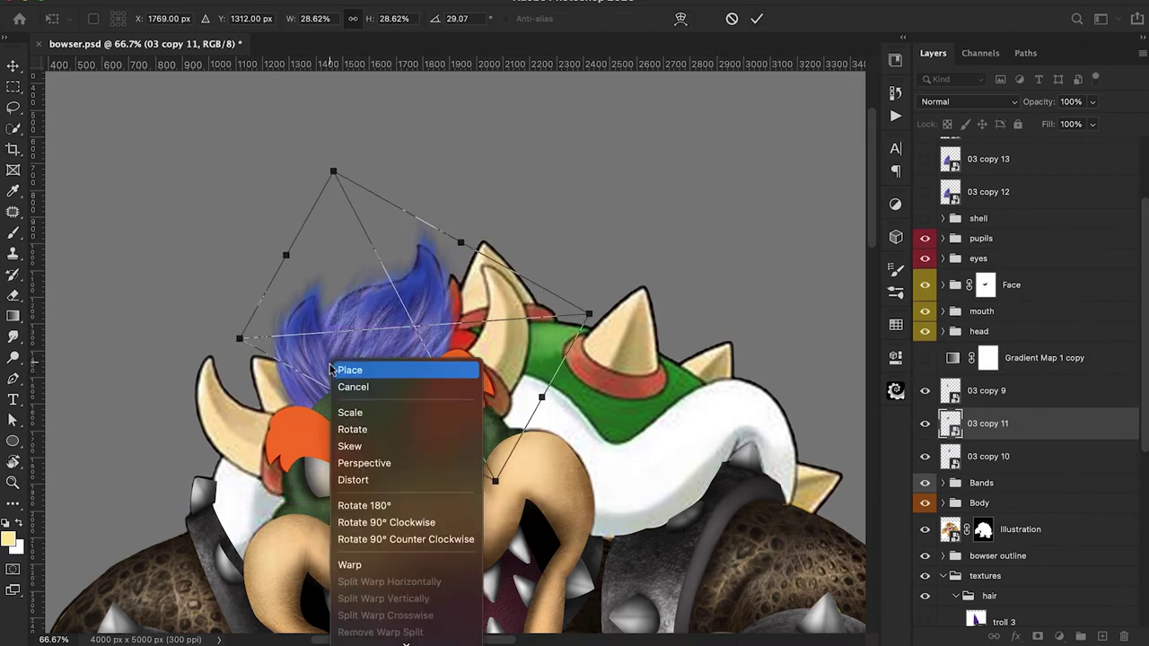
{"action": "left_click", "coordinate": [355, 495]}
{"action": "left_click_drag", "start_coordinate": [252, 340], "coordinate": [249, 400]}
{"action": "right_click", "coordinate": [358, 317]}
{"action": "left_click", "coordinate": [381, 521]}
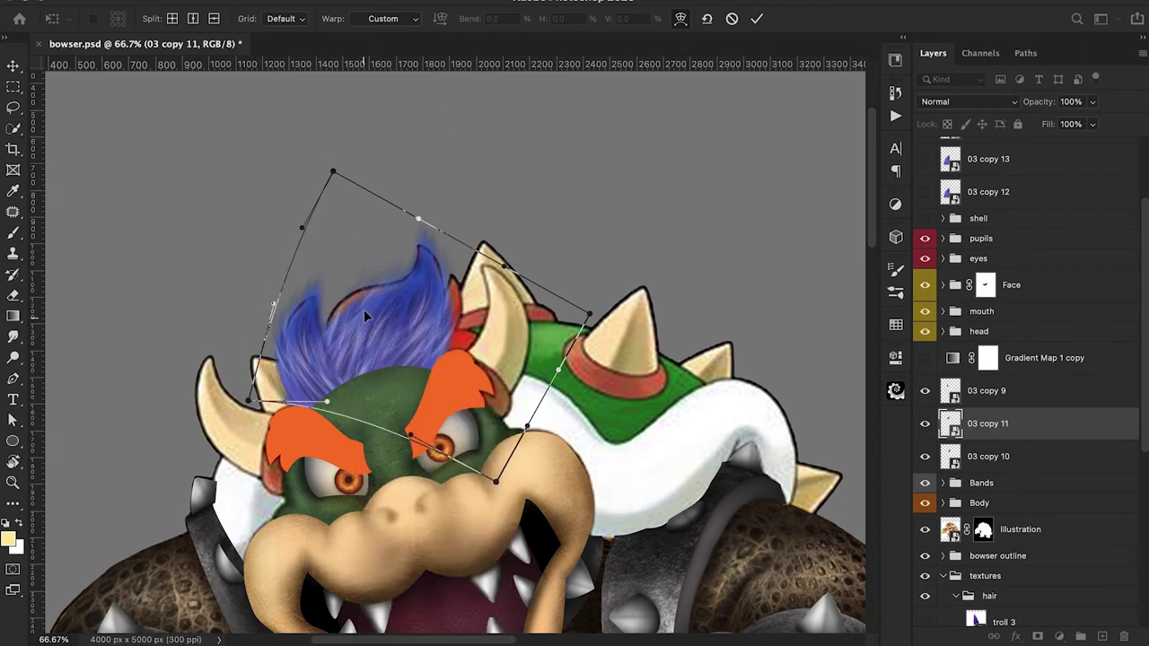
{"action": "left_click_drag", "start_coordinate": [333, 170], "coordinate": [395, 216]}
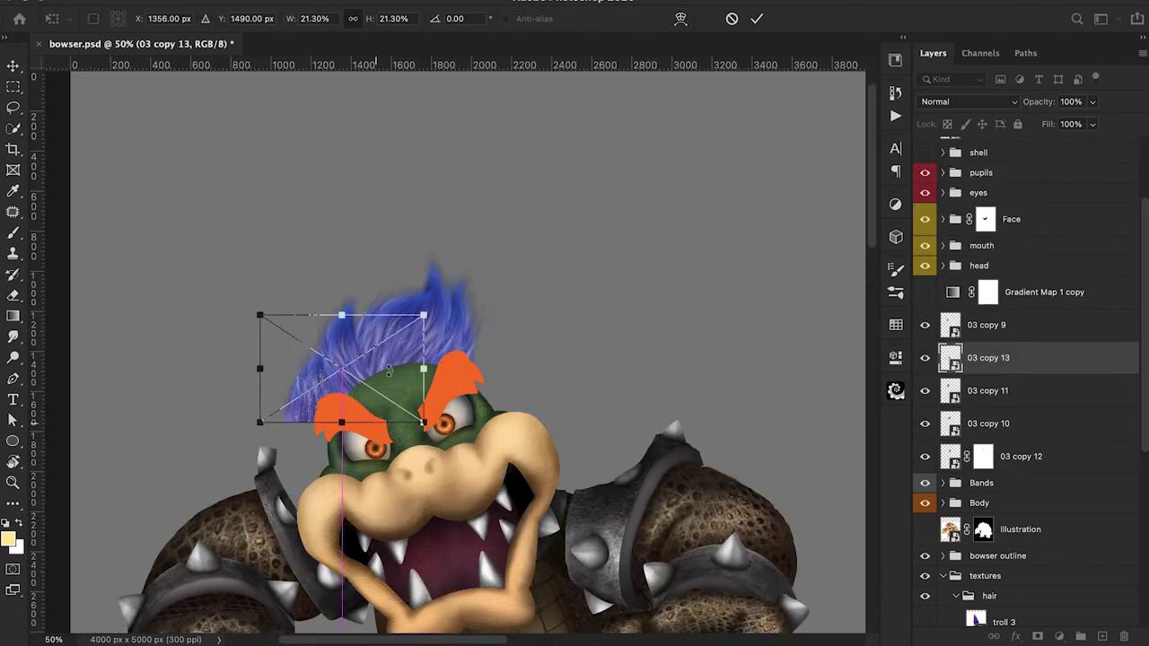
Step: Rotate and position the scaled-down 03 copy 13 tuft along the left side of the hair crest
{"action": "left_click_drag", "start_coordinate": [442, 342], "coordinate": [363, 266]}
{"action": "left_click_drag", "start_coordinate": [354, 362], "coordinate": [340, 348]}
{"action": "left_click_drag", "start_coordinate": [569, 304], "coordinate": [574, 361]}
{"action": "left_click_drag", "start_coordinate": [338, 361], "coordinate": [336, 348]}
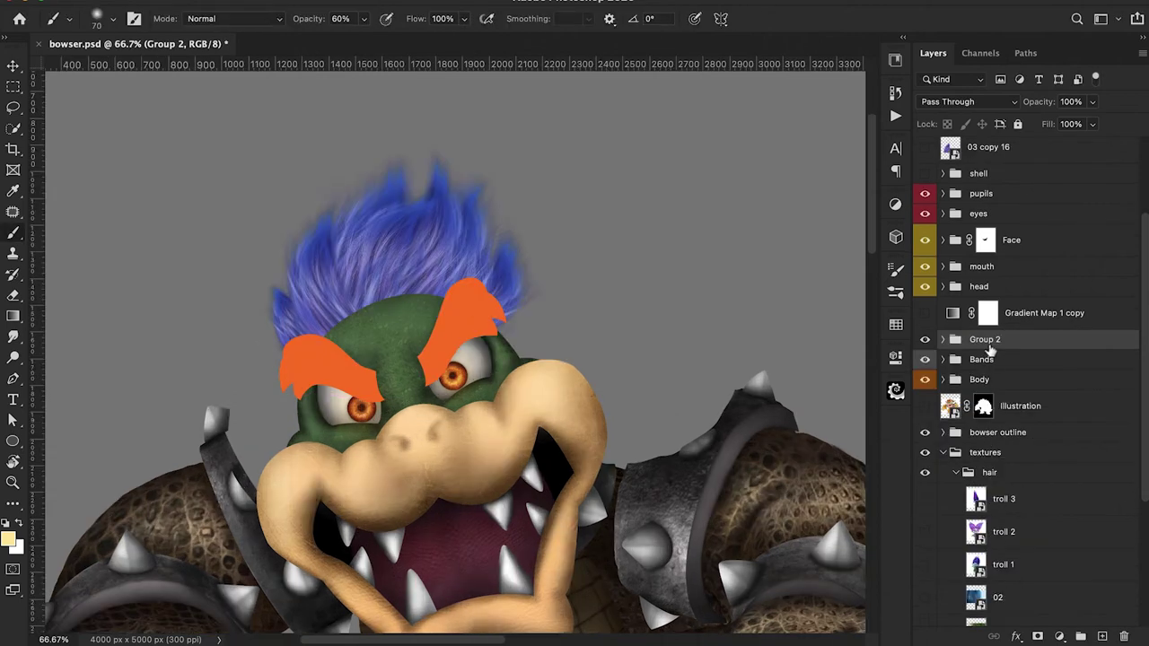
Step: Rename the Group 2 layer group as "hair"
{"action": "double_click", "coordinate": [976, 339]}
{"action": "type", "text": "hair"}
{"action": "key", "text": "Return"}
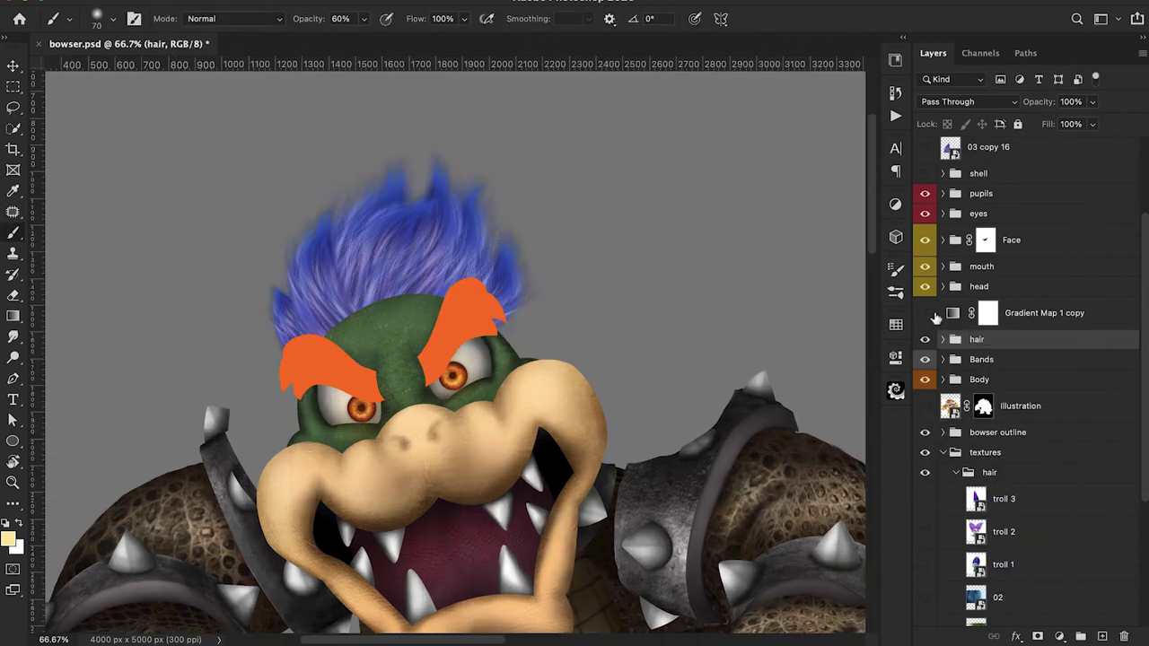
Step: Clip the Gradient Map 1 copy adjustment to the hair group and make it visible
{"action": "left_click", "coordinate": [951, 316]}
{"action": "left_click", "coordinate": [957, 327], "text": "alt"}
{"action": "left_click", "coordinate": [924, 315]}
Step: Add a Hue/Saturation adjustment above Gradient Map 1 copy and lower its saturation slightly
{"action": "key", "text": "super+minus"}
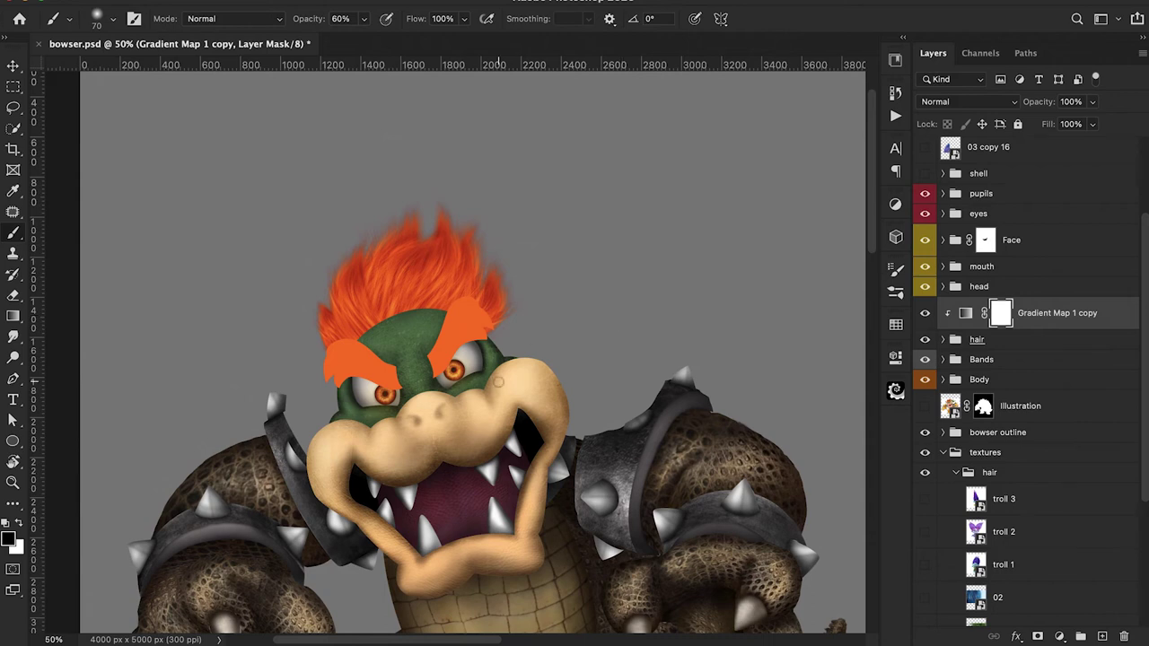
{"action": "scroll", "coordinate": [770, 372], "scroll_direction": "down", "scroll_amount": 2}
{"action": "left_click", "coordinate": [1059, 635]}
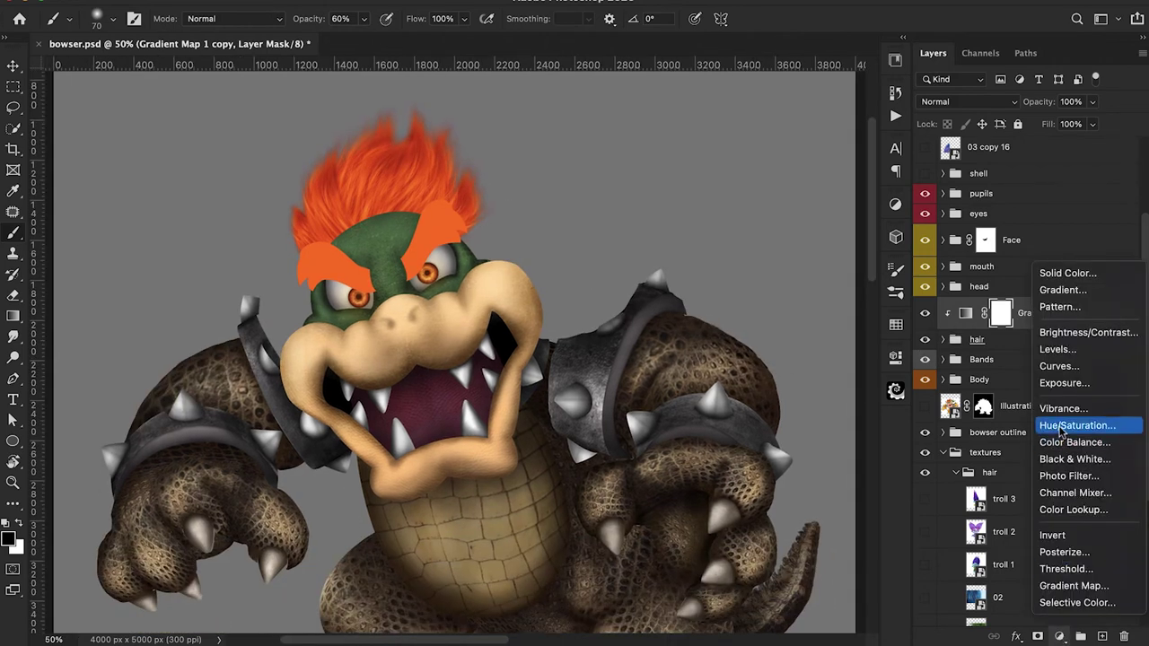
{"action": "left_click", "coordinate": [1061, 426]}
{"action": "mouse_move", "coordinate": [758, 496]}
{"action": "left_mouse_down"}
{"action": "mouse_move", "coordinate": [736, 499]}
{"action": "mouse_move", "coordinate": [746, 499]}
{"action": "left_mouse_up"}
{"action": "left_click", "coordinate": [851, 351]}
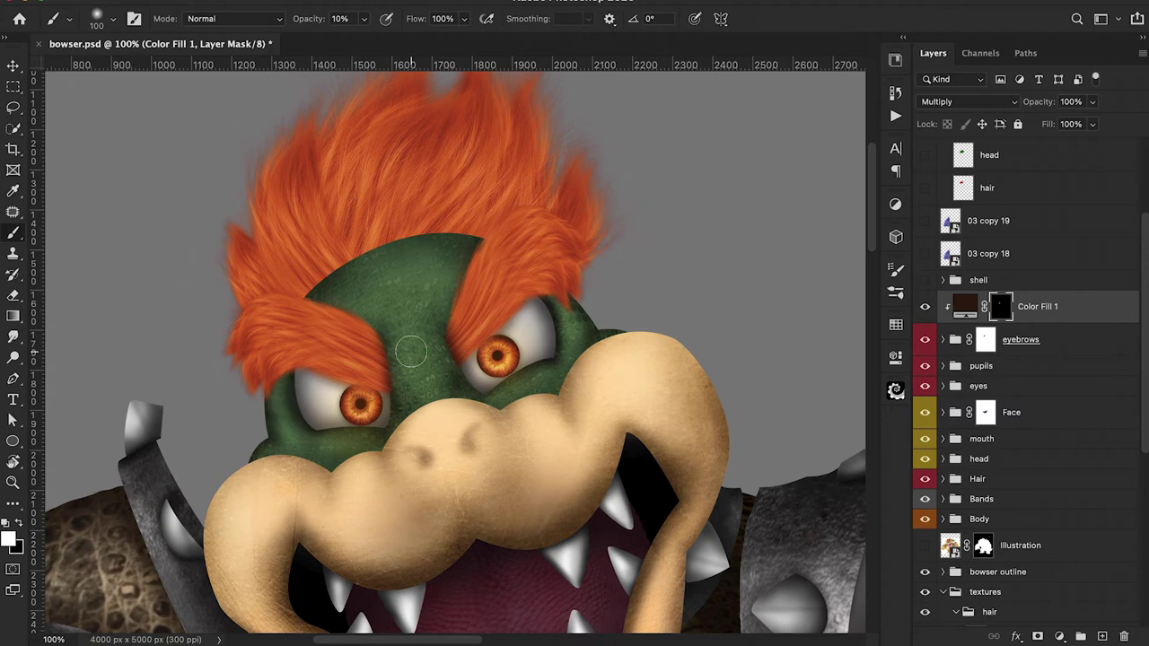
Step: Paint white on the Color Fill 1 mask with a 150 px brush at 10% opacity to shade the eyebrows' inner ends
{"action": "key", "text": "bracketright"}
{"action": "key", "text": "bracketright"}
{"action": "mouse_move", "coordinate": [463, 330]}
{"action": "left_mouse_down"}
{"action": "mouse_move", "coordinate": [455, 361]}
{"action": "mouse_move", "coordinate": [446, 301]}
{"action": "left_mouse_up"}
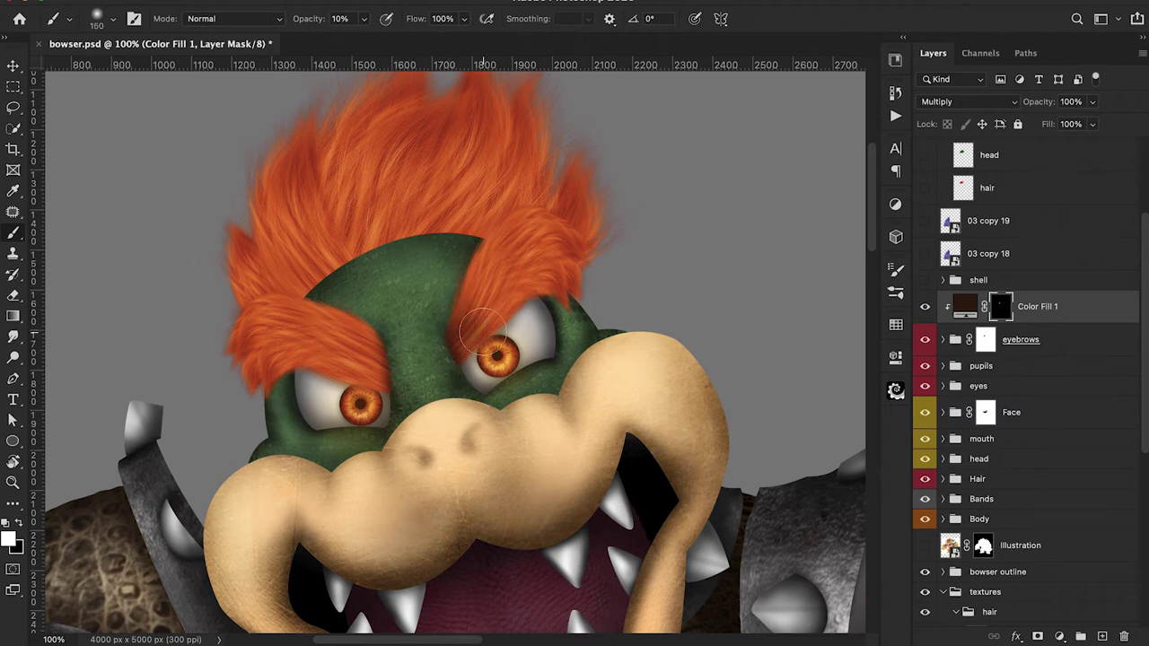
{"action": "mouse_move", "coordinate": [371, 342]}
{"action": "left_mouse_down"}
{"action": "mouse_move", "coordinate": [376, 385]}
{"action": "mouse_move", "coordinate": [395, 380]}
{"action": "left_mouse_up"}
{"action": "mouse_move", "coordinate": [361, 324]}
{"action": "left_mouse_down"}
{"action": "mouse_move", "coordinate": [384, 319]}
{"action": "mouse_move", "coordinate": [386, 405]}
{"action": "left_mouse_up"}
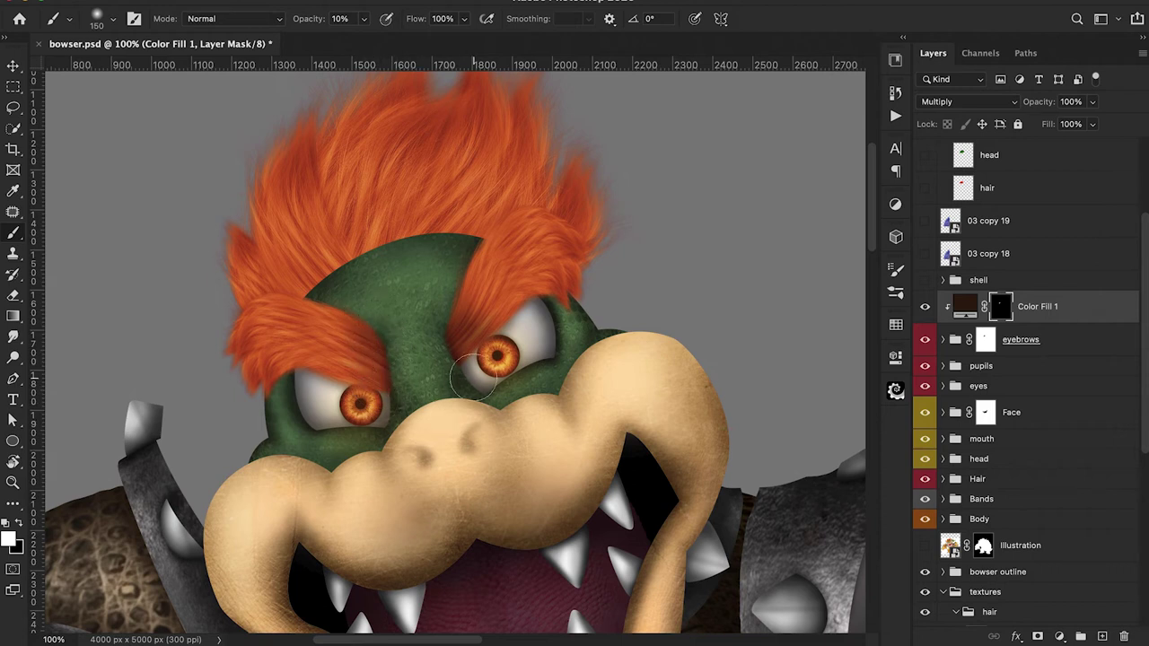
Step: Paint white on the Color Fill 1 mask at 10% opacity to shade the eyebrows' outer ends and lower edge
{"action": "mouse_move", "coordinate": [578, 293]}
{"action": "left_mouse_down"}
{"action": "mouse_move", "coordinate": [583, 277]}
{"action": "mouse_move", "coordinate": [562, 304]}
{"action": "left_mouse_up"}
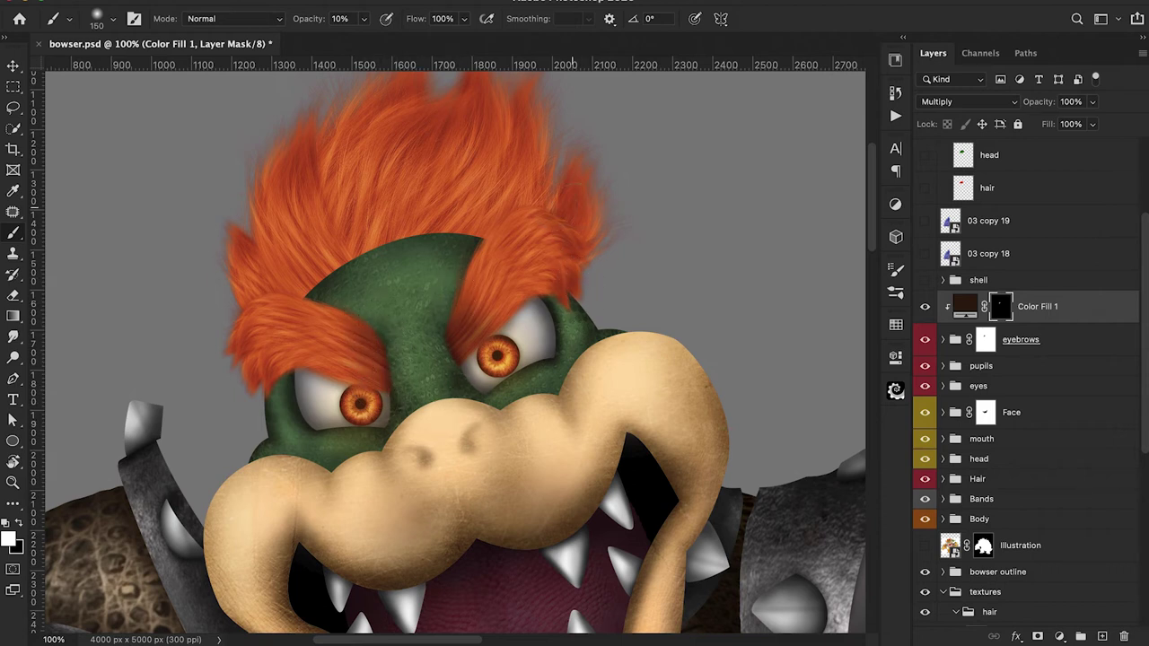
{"action": "left_click_drag", "start_coordinate": [292, 387], "coordinate": [324, 392]}
{"action": "key", "text": "bracketleft"}
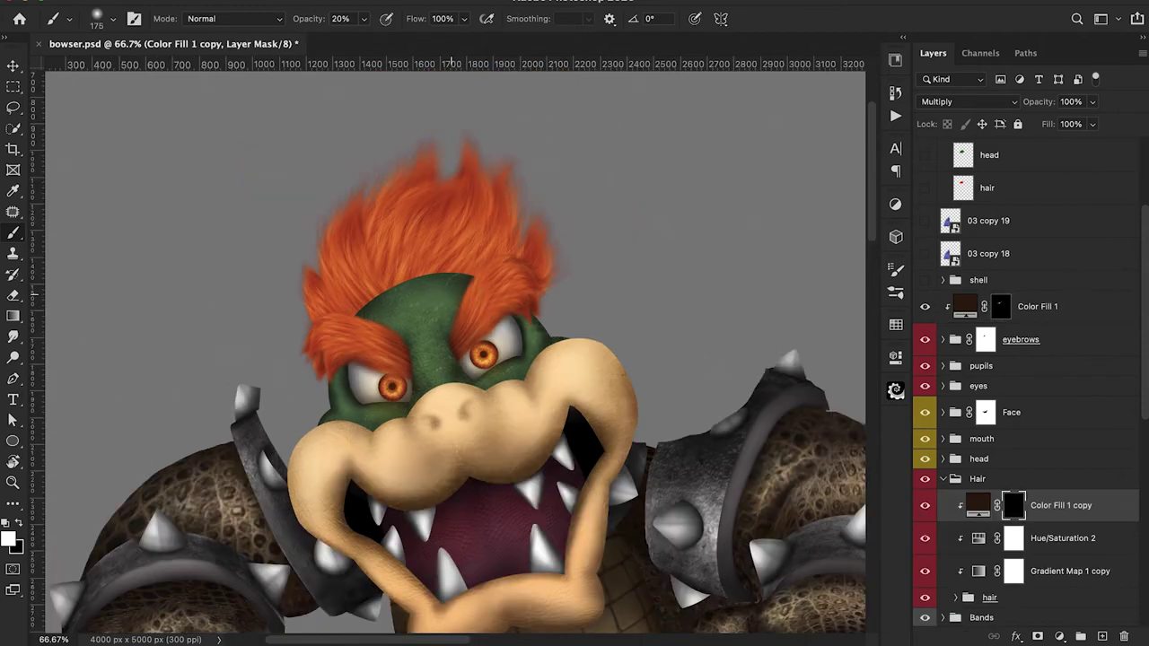
Step: Paint white on the Color Fill 1 copy mask with a 175 px brush at 20% opacity, shading the base of the hair
{"action": "mouse_move", "coordinate": [404, 290]}
{"action": "left_mouse_down"}
{"action": "mouse_move", "coordinate": [459, 276]}
{"action": "mouse_move", "coordinate": [323, 381]}
{"action": "left_mouse_up"}
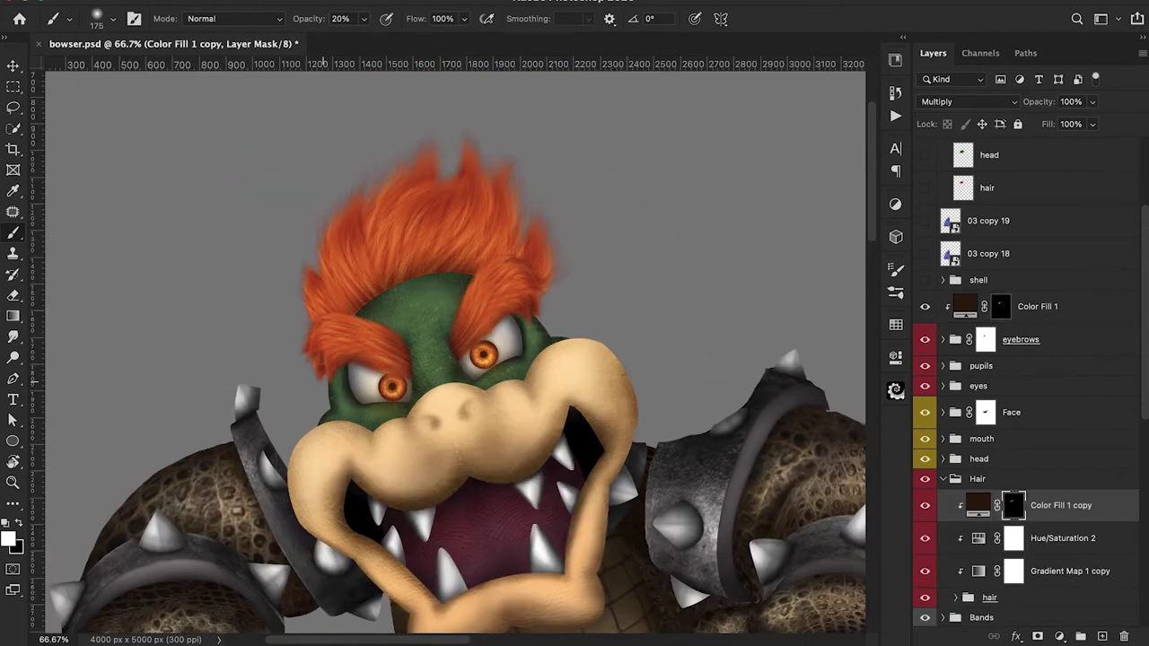
{"action": "key", "text": "bracketleft"}
{"action": "key", "text": "bracketleft"}
{"action": "key", "text": "bracketleft"}
{"action": "scroll", "coordinate": [998, 488], "scroll_direction": "down", "scroll_amount": 3}
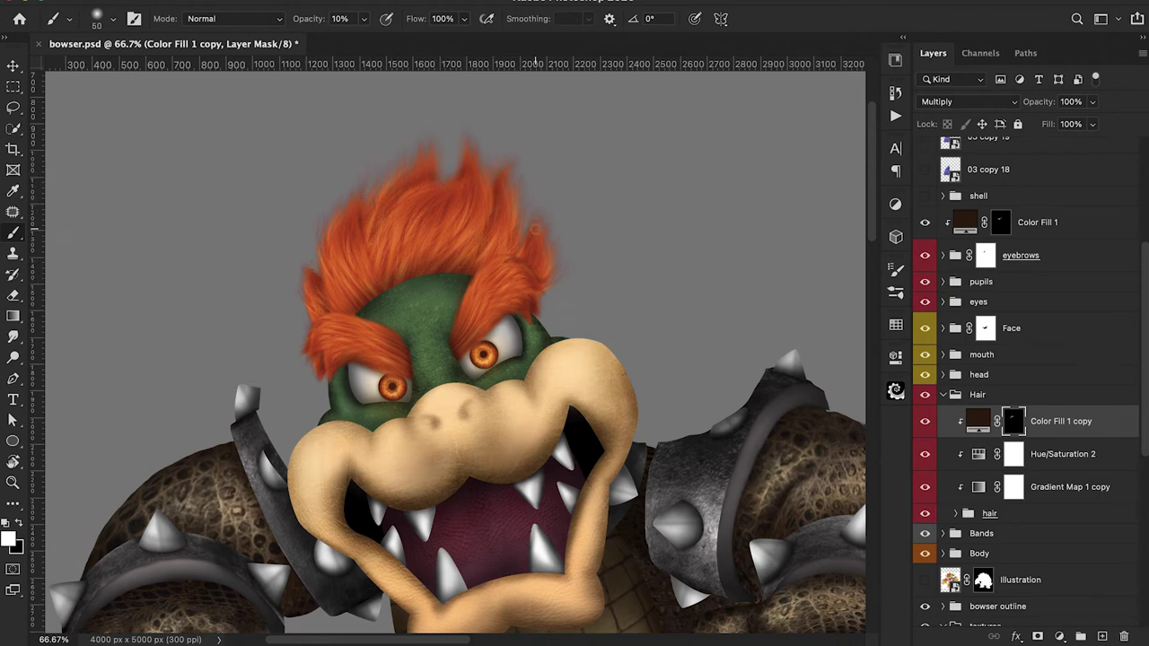
{"action": "key", "text": "bracketright"}
{"action": "key", "text": "bracketright"}
{"action": "key", "text": "bracketright"}
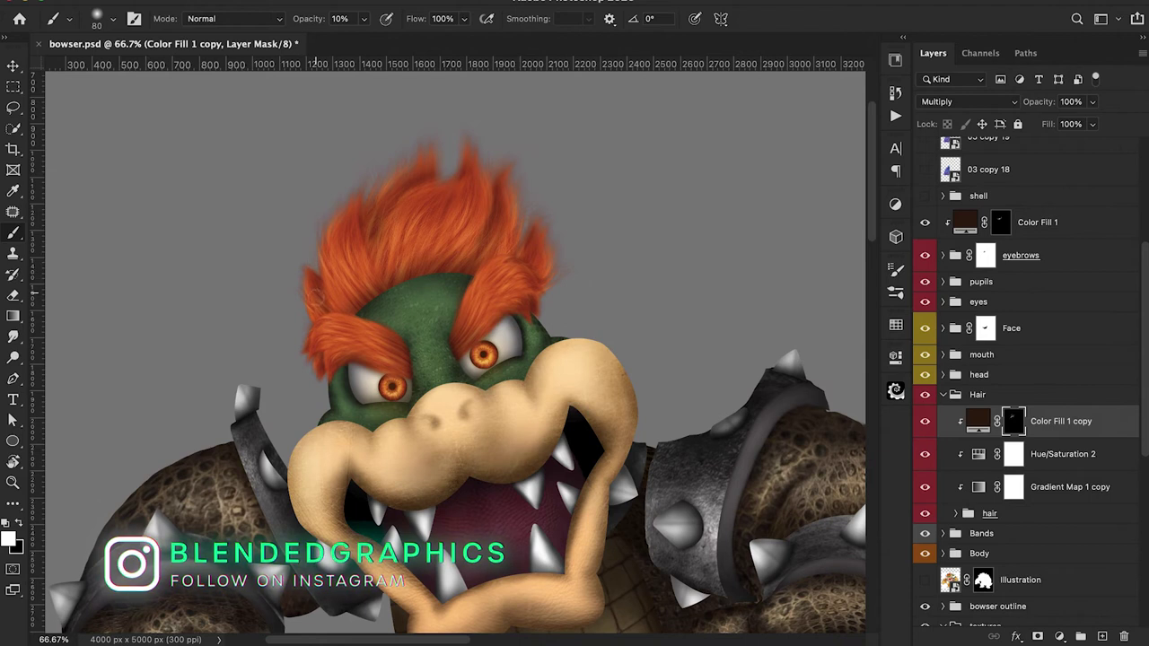
Step: Deepen the shadows along the hair strands and side tufts with brushes of 125 px and larger at 10% opacity
{"action": "key", "text": "bracketright"}
{"action": "key", "text": "bracketright"}
{"action": "key", "text": "bracketright"}
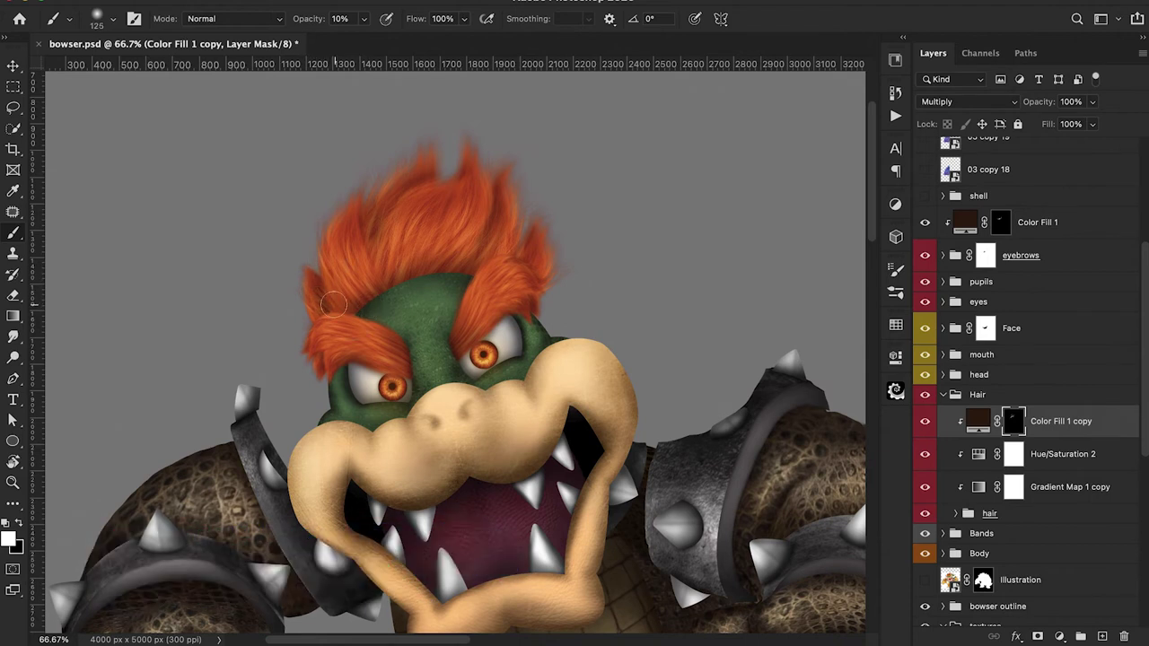
{"action": "mouse_move", "coordinate": [476, 187]}
{"action": "left_mouse_down"}
{"action": "mouse_move", "coordinate": [419, 293]}
{"action": "mouse_move", "coordinate": [387, 310]}
{"action": "left_mouse_up"}
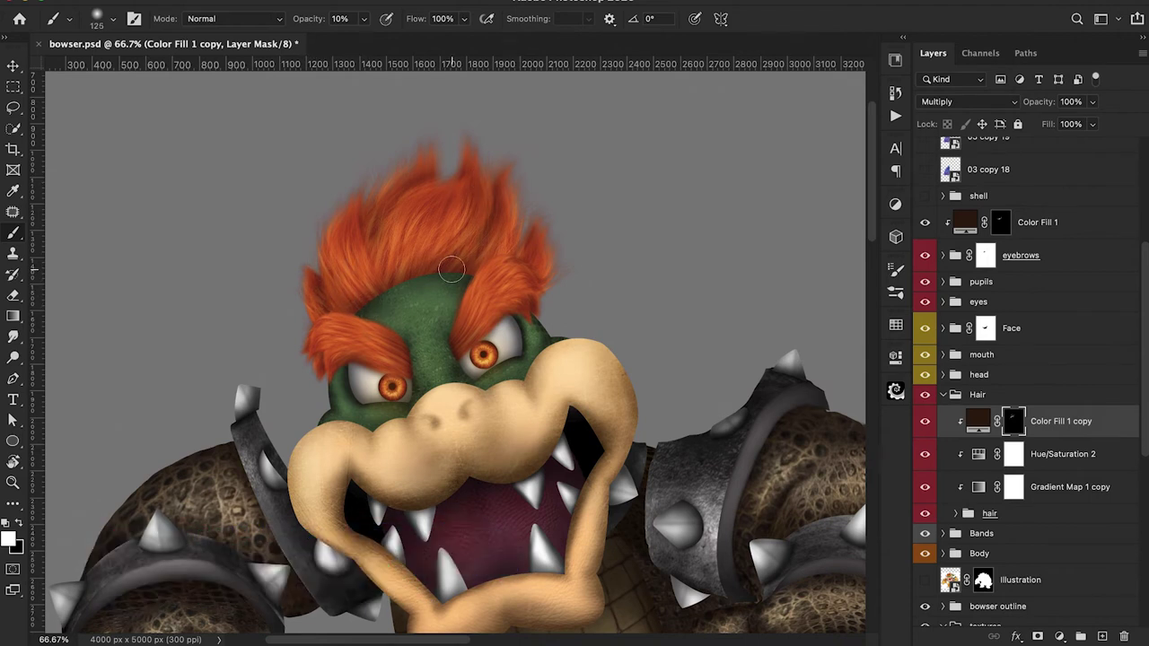
{"action": "left_click_drag", "start_coordinate": [541, 226], "coordinate": [541, 318]}
{"action": "mouse_move", "coordinate": [327, 227]}
{"action": "left_mouse_down"}
{"action": "mouse_move", "coordinate": [337, 296]}
{"action": "mouse_move", "coordinate": [307, 260]}
{"action": "left_mouse_up"}
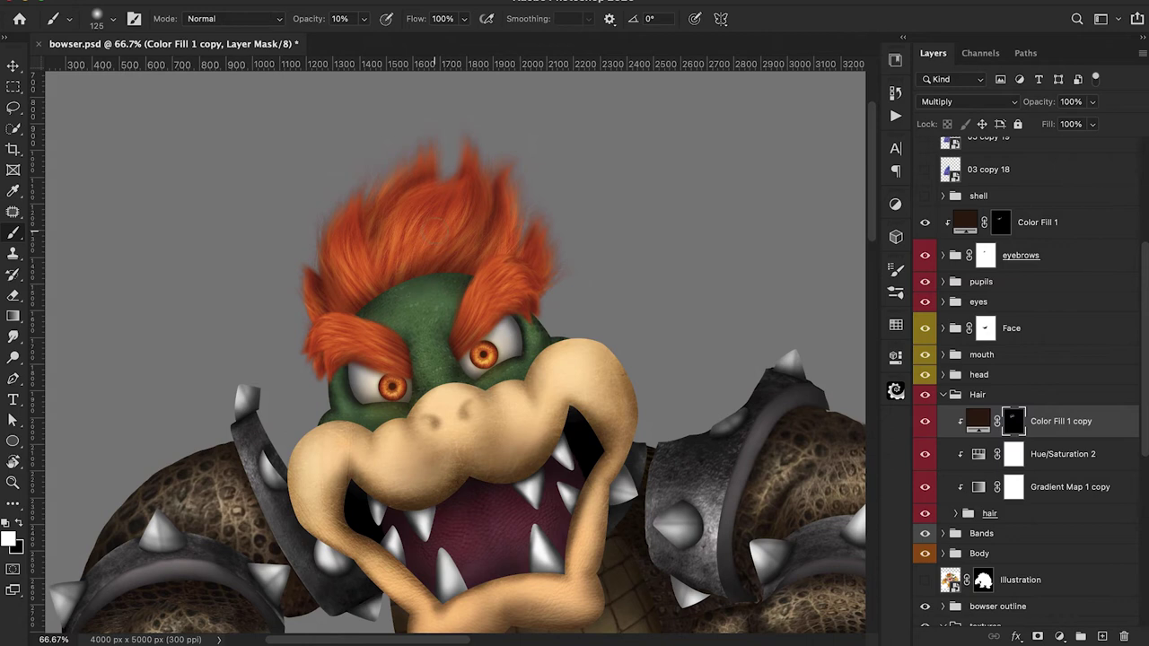
{"action": "key", "text": "bracketright"}
{"action": "key", "text": "bracketright"}
{"action": "key", "text": "bracketright"}
{"action": "left_click_drag", "start_coordinate": [506, 245], "coordinate": [475, 282]}
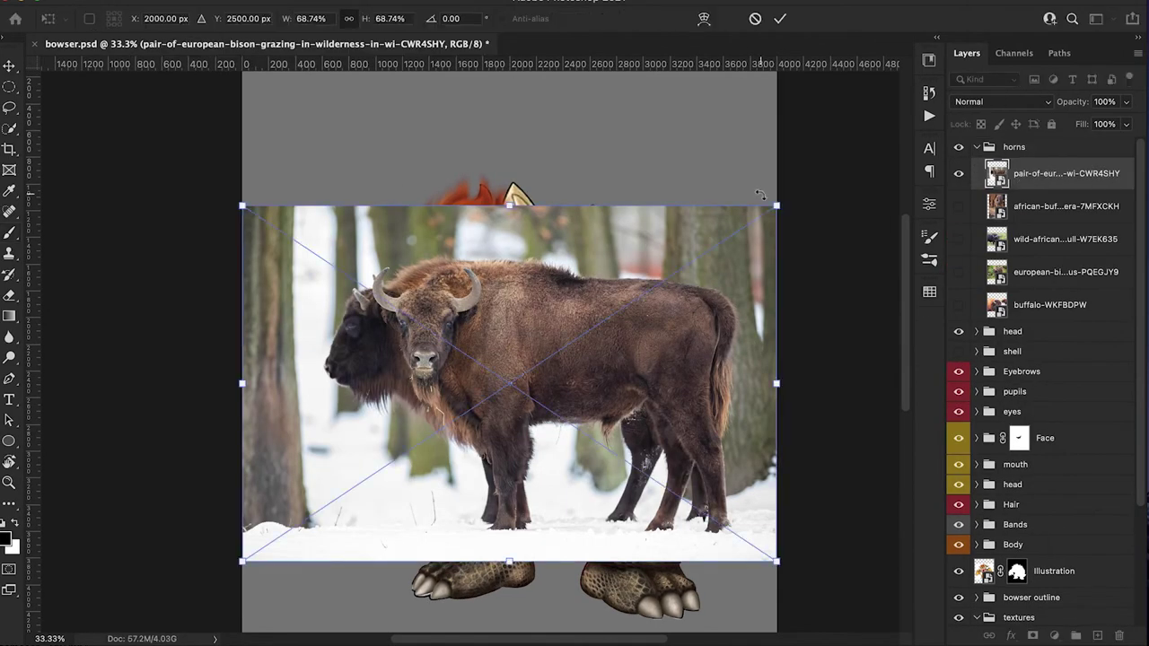
Step: Enlarge the placed bison photo in the horns group, reposition it and commit the placement
{"action": "left_click_drag", "start_coordinate": [779, 206], "coordinate": [909, 107]}
{"action": "left_click_drag", "start_coordinate": [481, 363], "coordinate": [547, 390]}
{"action": "key", "text": "Return"}
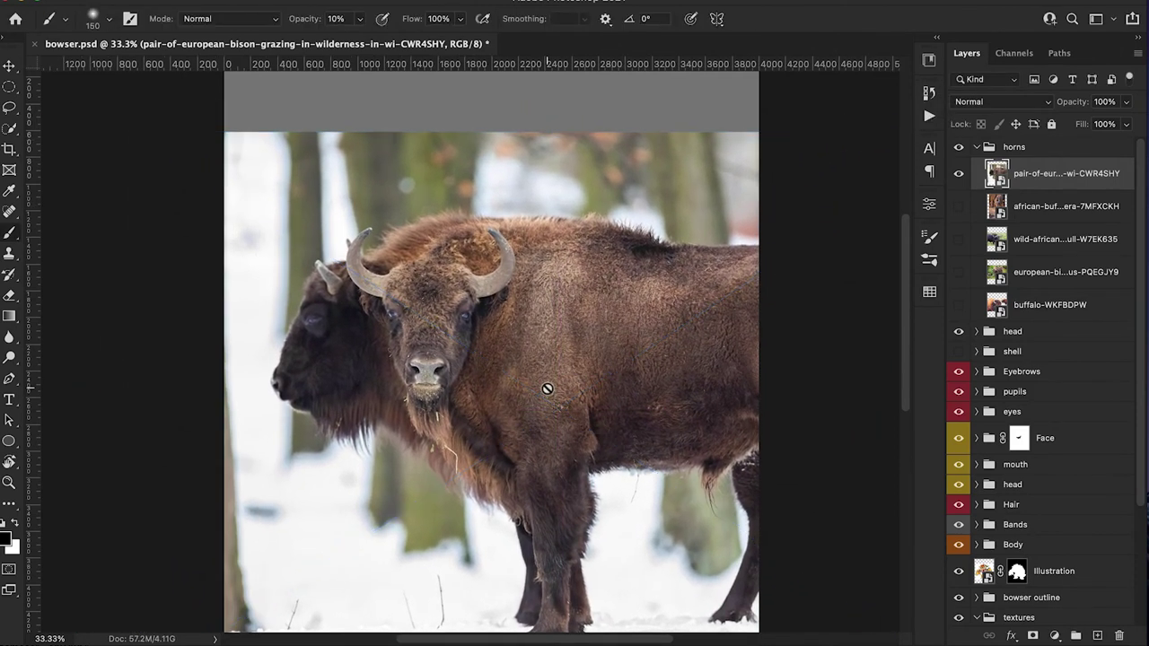
Step: Trace the front-facing bison's right-hand horn in the photo with a closed Pen tool path
{"action": "left_click", "coordinate": [486, 292]}
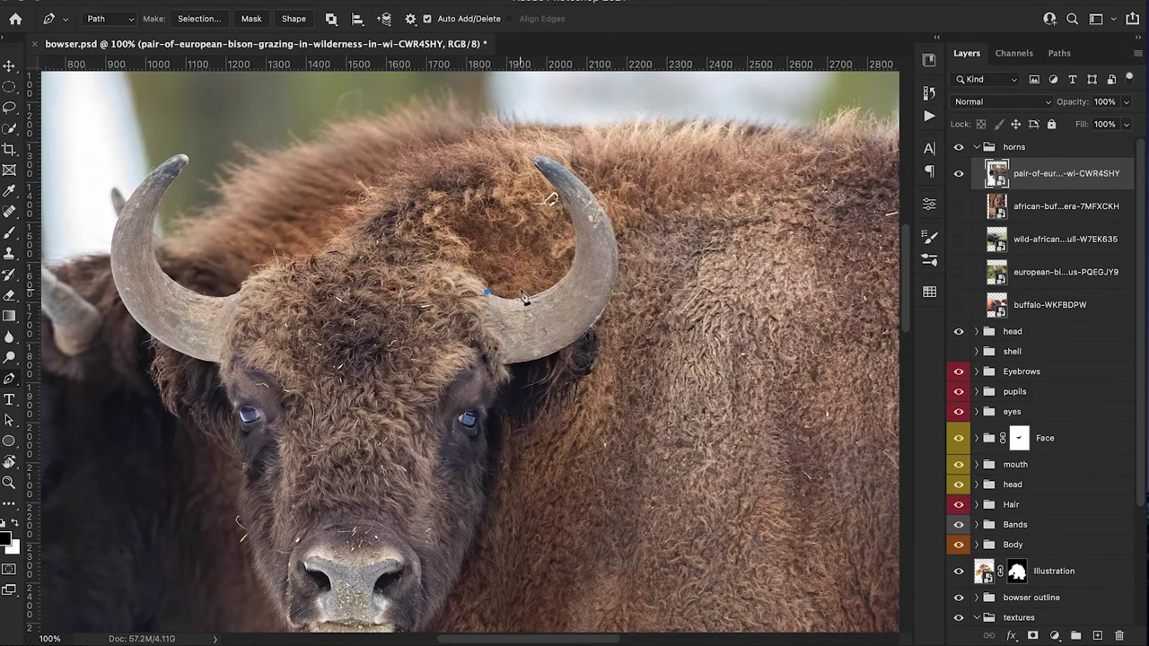
{"action": "mouse_move", "coordinate": [568, 275]}
{"action": "left_mouse_down"}
{"action": "mouse_move", "coordinate": [599, 233]}
{"action": "mouse_move", "coordinate": [615, 231]}
{"action": "mouse_move", "coordinate": [558, 282]}
{"action": "left_mouse_up"}
{"action": "left_click_drag", "start_coordinate": [510, 323], "coordinate": [521, 314]}
{"action": "mouse_move", "coordinate": [541, 170]}
{"action": "left_mouse_down"}
{"action": "mouse_move", "coordinate": [508, 137]}
{"action": "mouse_move", "coordinate": [555, 162]}
{"action": "left_mouse_up"}
{"action": "left_click_drag", "start_coordinate": [616, 249], "coordinate": [615, 296]}
{"action": "left_click_drag", "start_coordinate": [576, 341], "coordinate": [552, 356]}
{"action": "left_click", "coordinate": [486, 292]}
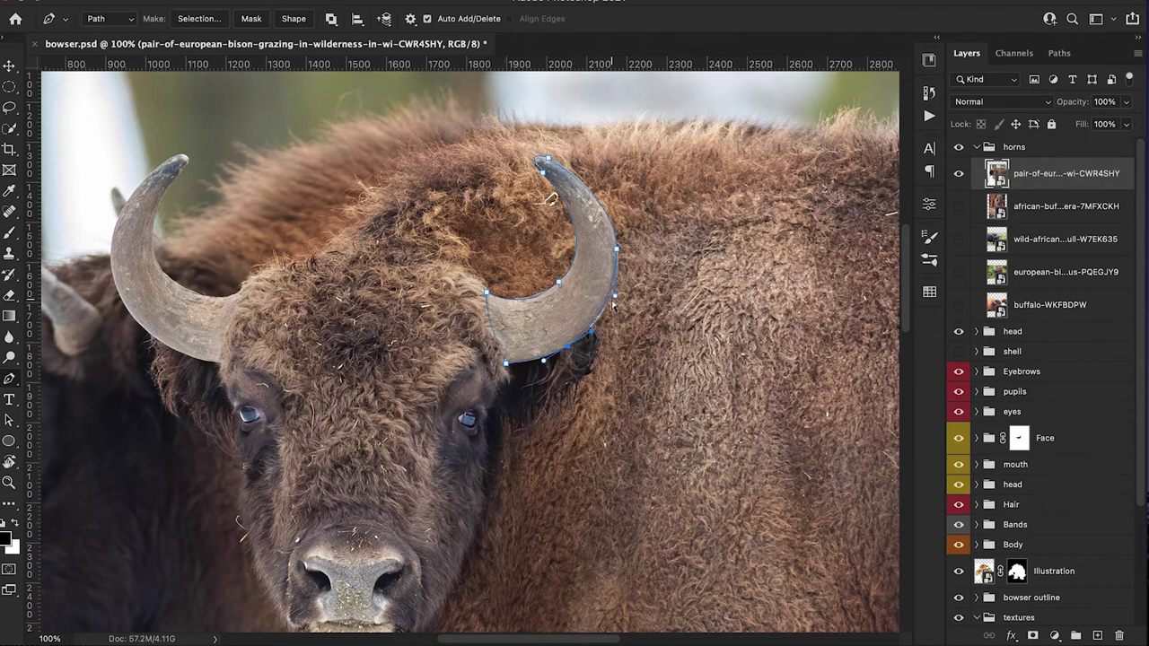
Step: Convert the horn path to a selection and copy the selected horn to a new layer
{"action": "right_click", "coordinate": [595, 276]}
{"action": "left_click", "coordinate": [628, 338]}
{"action": "key", "text": "Return"}
{"action": "key", "text": "ctrl+j"}
Step: Trace the same bison's left-hand horn in the photo with a closed Pen tool path
{"action": "scroll", "coordinate": [571, 254], "scroll_direction": "left", "scroll_amount": 5}
{"action": "left_click", "coordinate": [606, 292]}
{"action": "left_click_drag", "start_coordinate": [542, 169], "coordinate": [526, 173]}
{"action": "left_click_drag", "start_coordinate": [498, 318], "coordinate": [528, 352]}
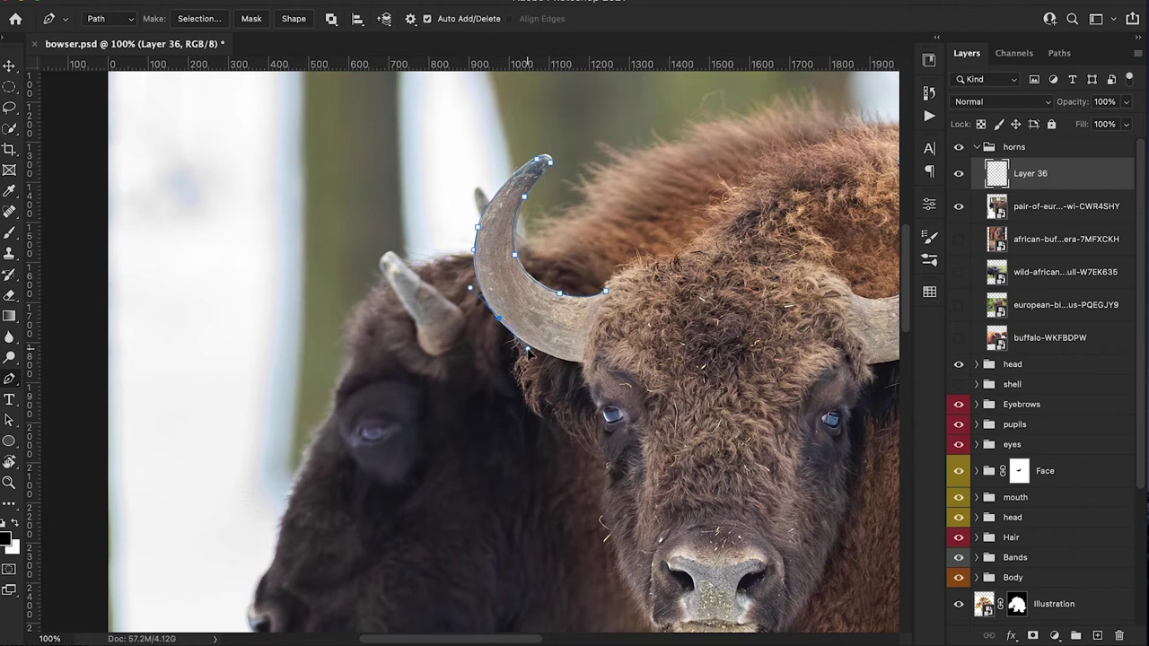
{"action": "left_click", "coordinate": [606, 293]}
Step: Convert the left-hand horn path to a new selection with 0 px feather and make the bison photo layer active
{"action": "right_click", "coordinate": [569, 321]}
{"action": "left_click", "coordinate": [613, 398]}
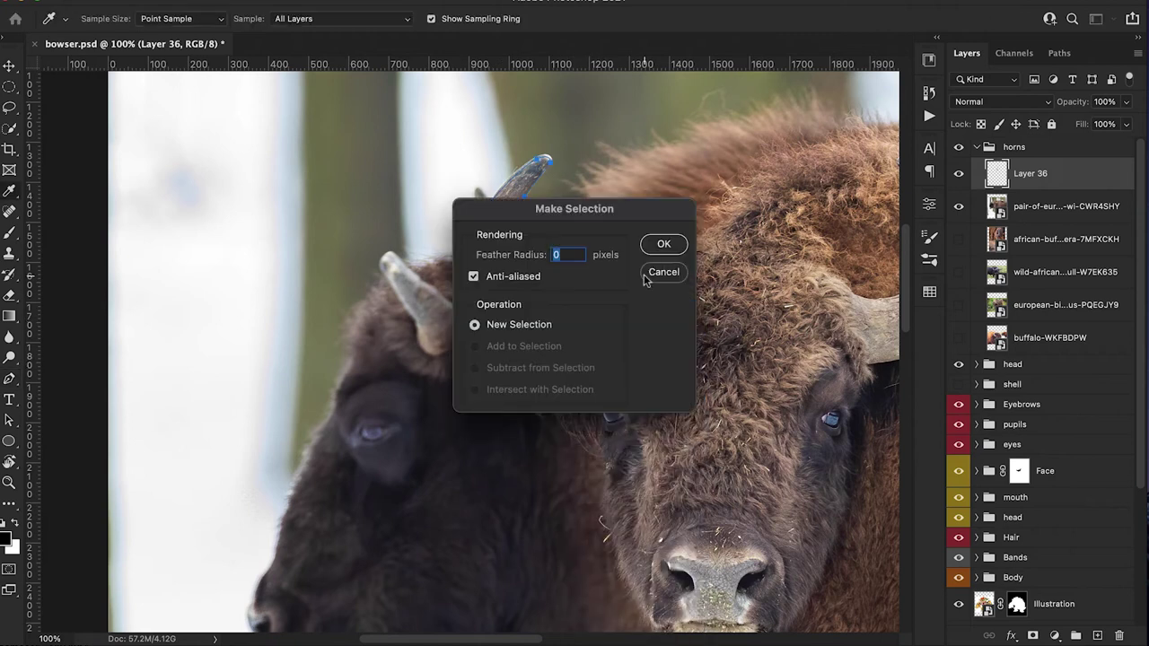
{"action": "left_click", "coordinate": [661, 242]}
{"action": "left_click", "coordinate": [1080, 212]}
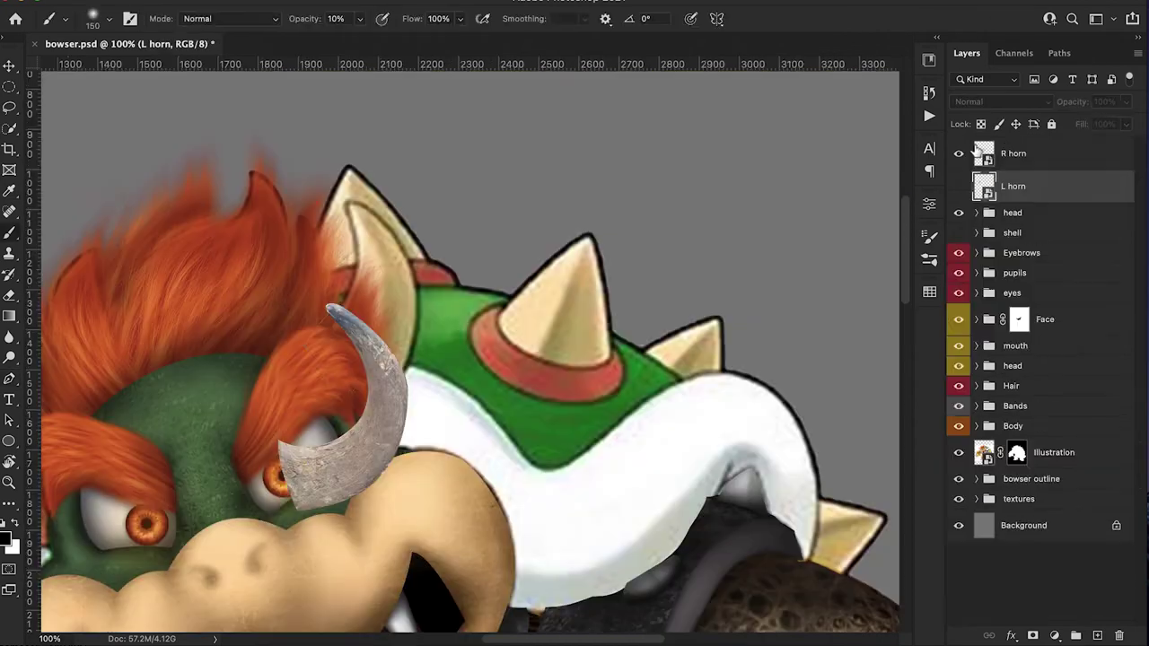
Step: Move the R horn layer over the illustration's right horn at 67% opacity and rotate it to -38.85°
{"action": "key", "text": "ctrl+t"}
{"action": "left_click_drag", "start_coordinate": [452, 418], "coordinate": [447, 205]}
{"action": "left_click_drag", "start_coordinate": [1075, 102], "coordinate": [1051, 106]}
{"action": "left_click_drag", "start_coordinate": [471, 318], "coordinate": [494, 255]}
{"action": "left_click_drag", "start_coordinate": [405, 262], "coordinate": [402, 281]}
Step: Warp the R horn layer so its tip, curve and base follow the illustration's horn, and commit the transform
{"action": "right_click", "coordinate": [402, 281]}
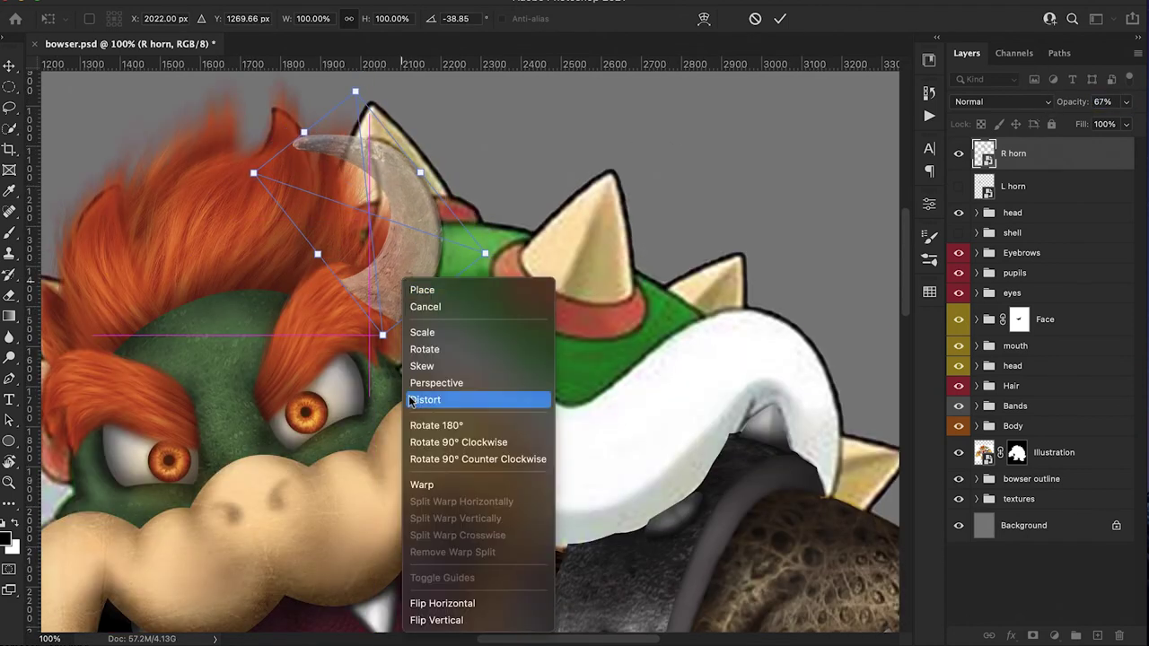
{"action": "left_click", "coordinate": [423, 485]}
{"action": "left_click_drag", "start_coordinate": [406, 325], "coordinate": [407, 327]}
{"action": "left_click_drag", "start_coordinate": [310, 141], "coordinate": [339, 141]}
{"action": "left_click_drag", "start_coordinate": [395, 245], "coordinate": [339, 272]}
{"action": "mouse_move", "coordinate": [341, 144]}
{"action": "left_mouse_down"}
{"action": "mouse_move", "coordinate": [377, 149]}
{"action": "mouse_move", "coordinate": [297, 133]}
{"action": "mouse_move", "coordinate": [339, 140]}
{"action": "left_mouse_up"}
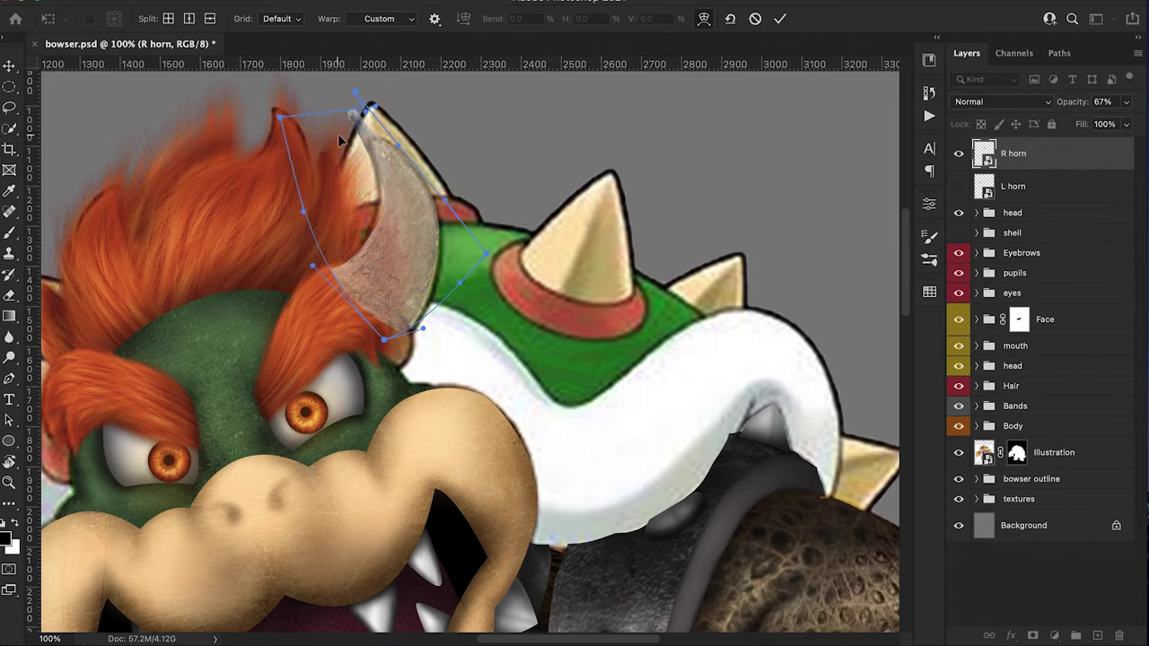
{"action": "left_click_drag", "start_coordinate": [389, 233], "coordinate": [382, 236]}
{"action": "left_click_drag", "start_coordinate": [422, 256], "coordinate": [433, 263]}
{"action": "key", "text": "Return"}
Step: Load the R horn path as a selection and add it as a layer mask to the R horn layer
{"action": "left_click", "coordinate": [1059, 54]}
{"action": "left_click", "coordinate": [967, 87], "text": "ctrl"}
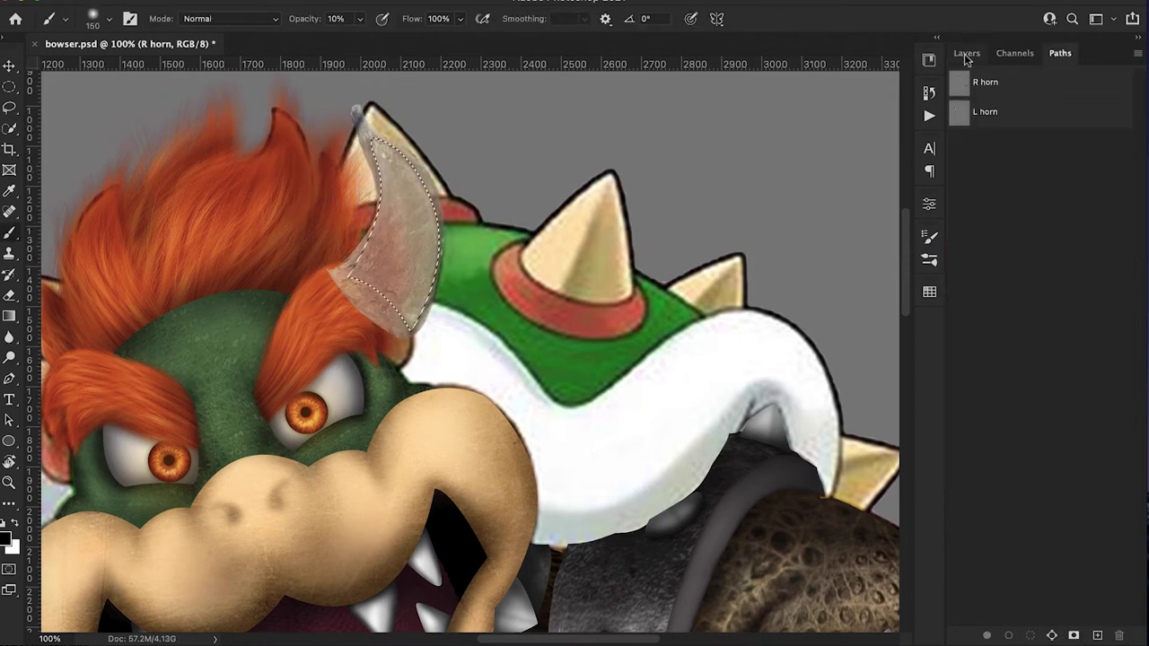
{"action": "left_click", "coordinate": [966, 53]}
{"action": "left_click", "coordinate": [1032, 636]}
{"action": "key", "text": "Return"}
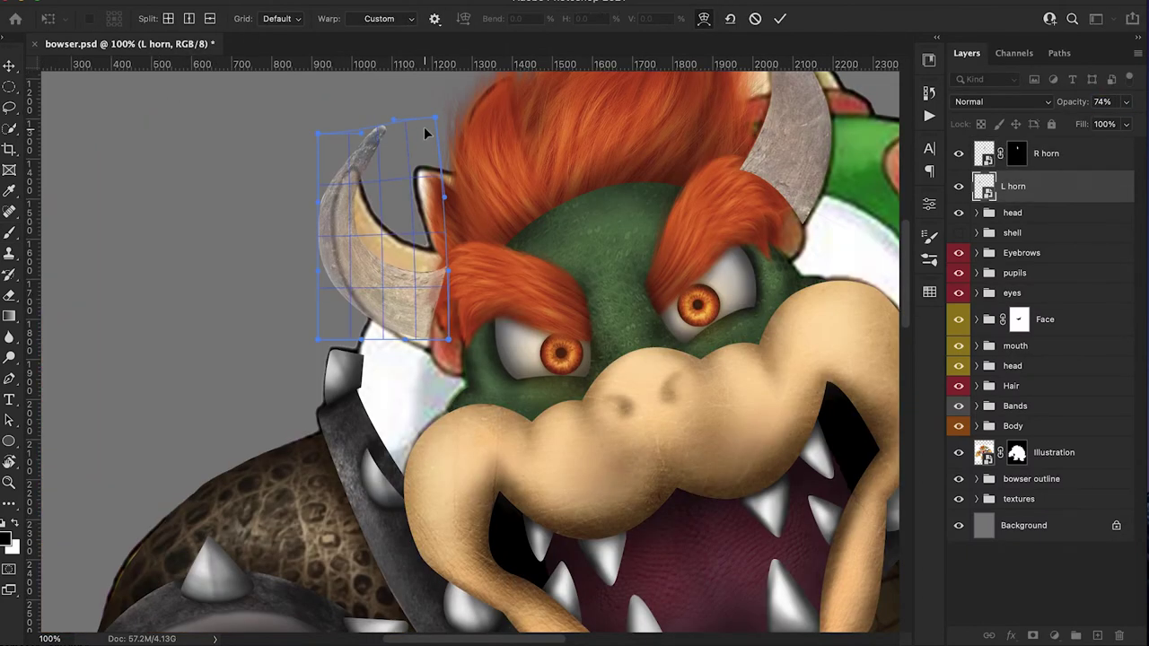
Step: Warp the L horn layer so its tip, outer curve and base match the illustration's left horn
{"action": "left_click_drag", "start_coordinate": [422, 128], "coordinate": [414, 366]}
{"action": "left_click_drag", "start_coordinate": [318, 202], "coordinate": [351, 183]}
{"action": "left_click_drag", "start_coordinate": [361, 328], "coordinate": [353, 331]}
{"action": "left_click_drag", "start_coordinate": [377, 136], "coordinate": [366, 139]}
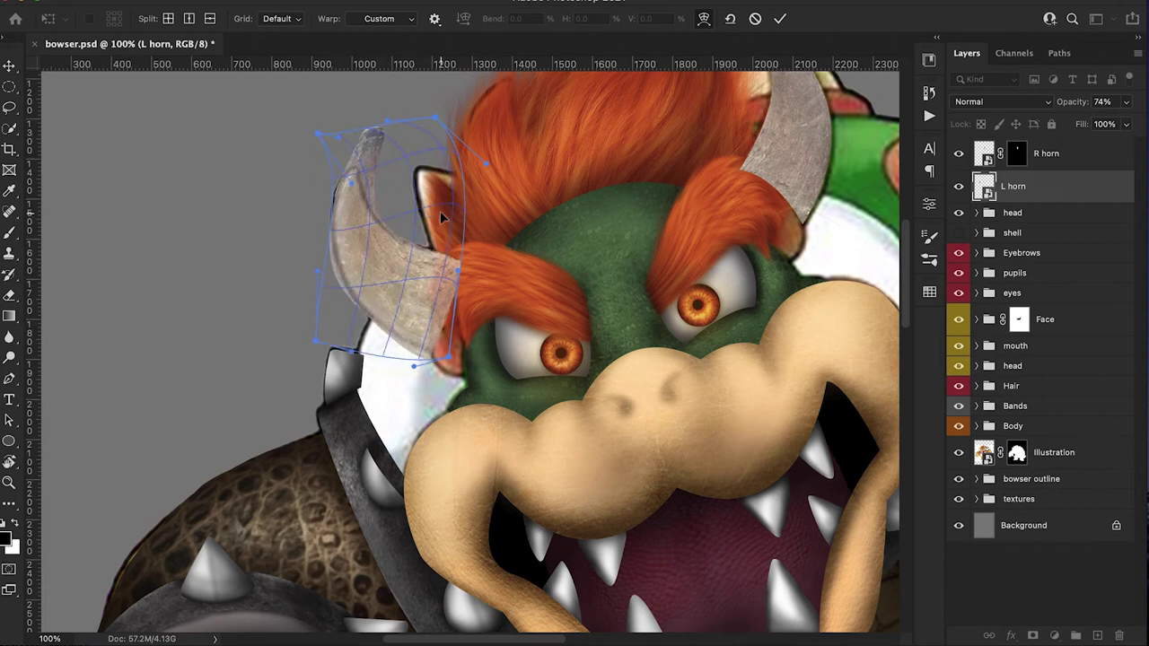
{"action": "left_click_drag", "start_coordinate": [459, 270], "coordinate": [463, 192]}
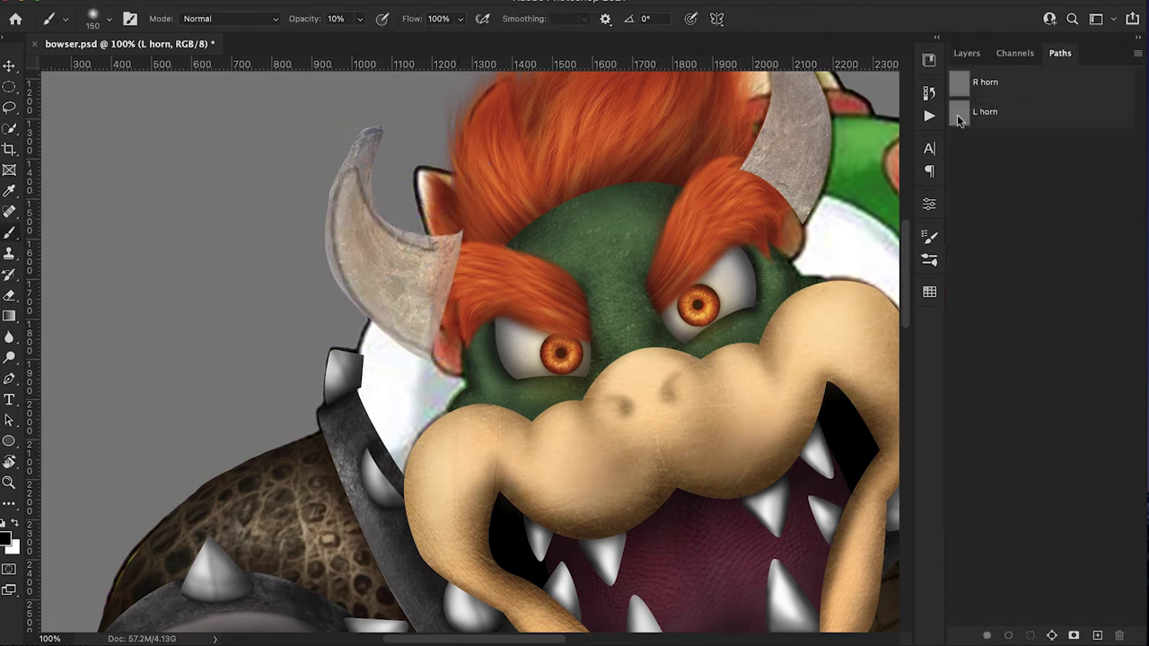
Step: Load the L horn path as a selection and add it as a layer mask to the L horn layer
{"action": "left_click", "coordinate": [959, 115], "text": "ctrl"}
{"action": "left_click", "coordinate": [966, 53]}
{"action": "left_click", "coordinate": [1032, 635]}
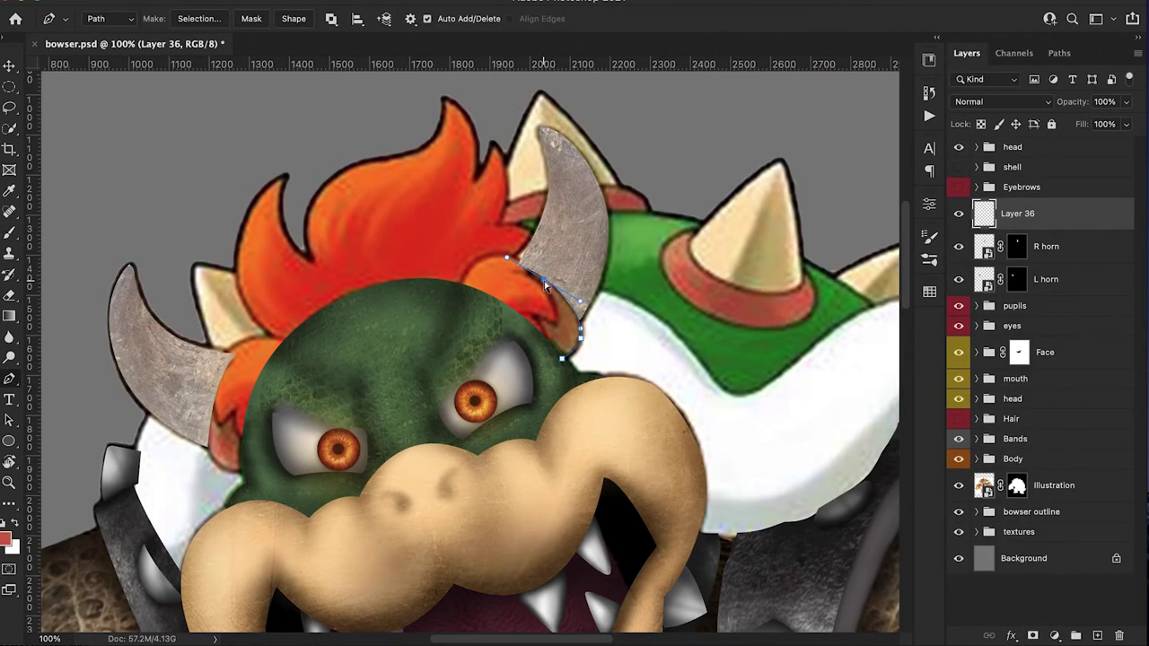
Step: Trace the base of the right horn with the Pen tool, select it and fill it with red on Layer 36
{"action": "left_click", "coordinate": [541, 280]}
{"action": "left_click_drag", "start_coordinate": [564, 368], "coordinate": [611, 417]}
{"action": "right_click", "coordinate": [542, 309]}
{"action": "left_click", "coordinate": [574, 359]}
{"action": "key", "text": "Return"}
{"action": "key", "text": "alt+BackSpace"}
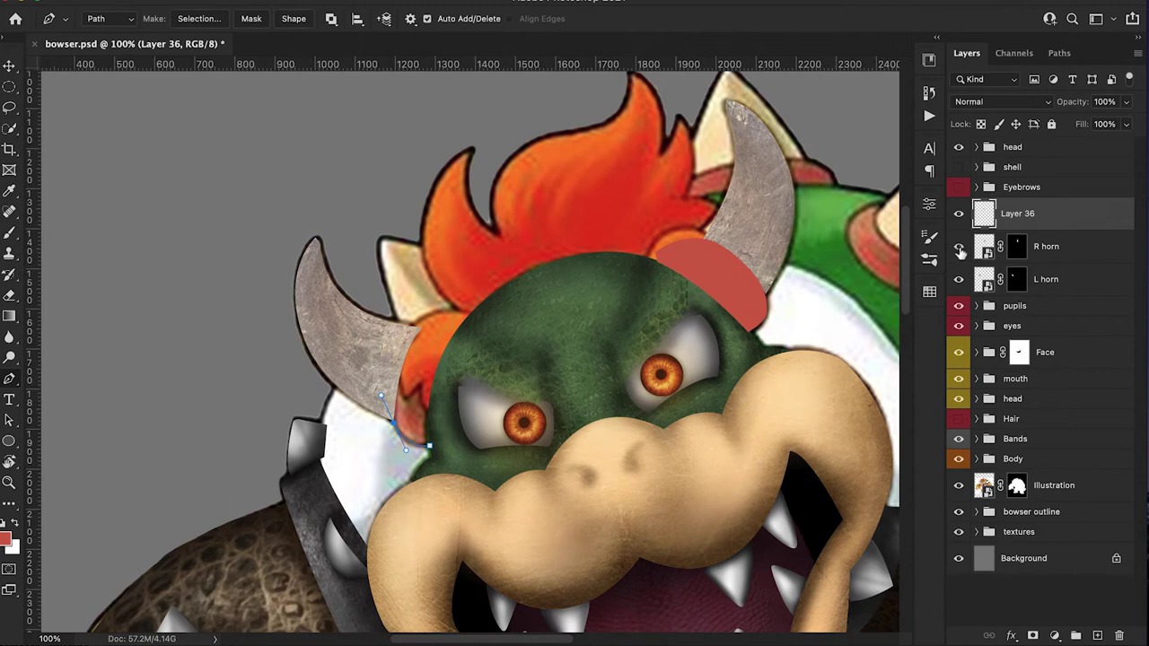
Step: Hide both horn layers, trace the base of the left horn with the Pen tool and convert the path to a selection
{"action": "left_click_drag", "start_coordinate": [959, 248], "coordinate": [959, 281]}
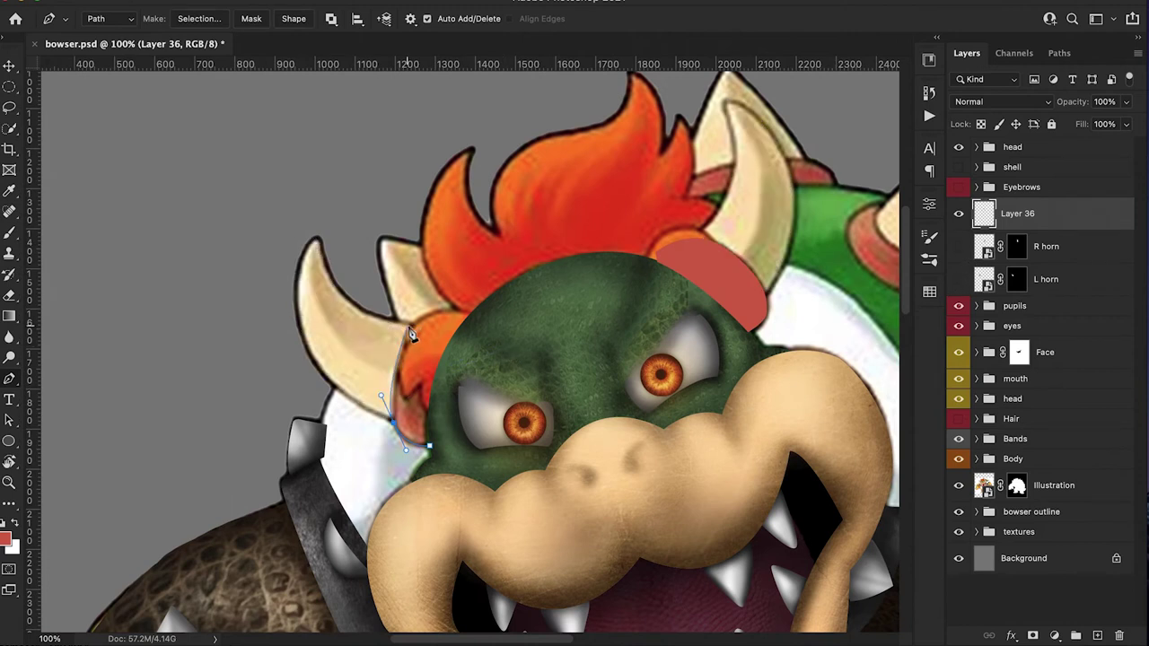
{"action": "left_click_drag", "start_coordinate": [457, 331], "coordinate": [466, 357]}
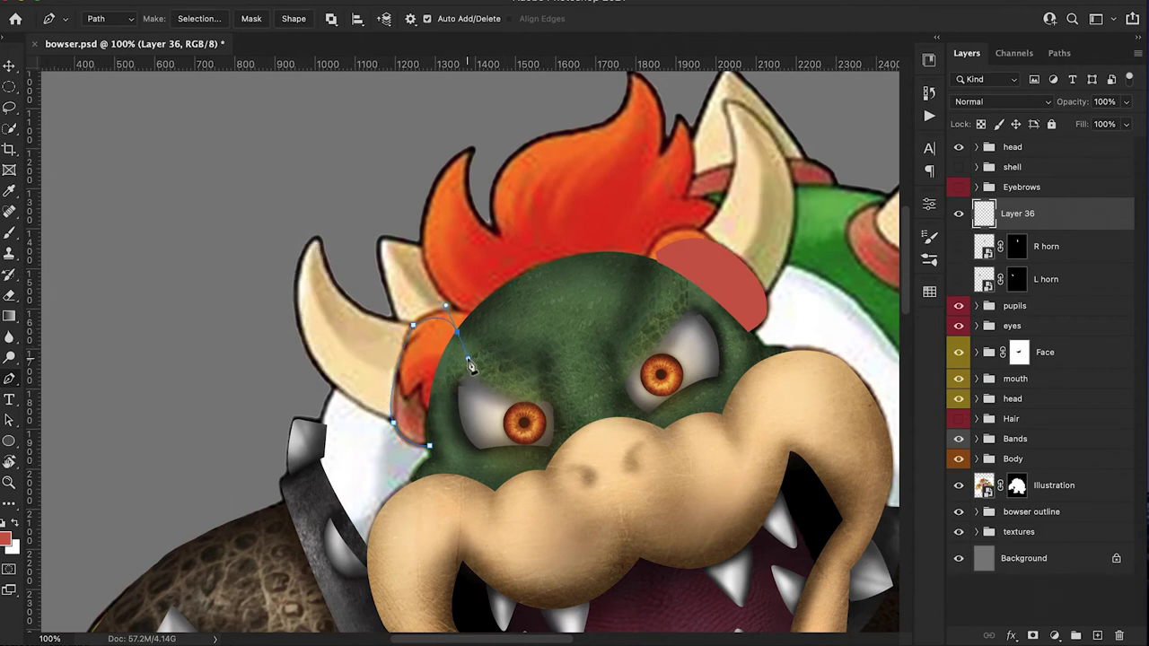
{"action": "left_click", "coordinate": [433, 453]}
{"action": "right_click", "coordinate": [400, 396]}
{"action": "left_click", "coordinate": [454, 475]}
{"action": "left_click", "coordinate": [669, 244]}
{"action": "key", "text": "ctrl+minus"}
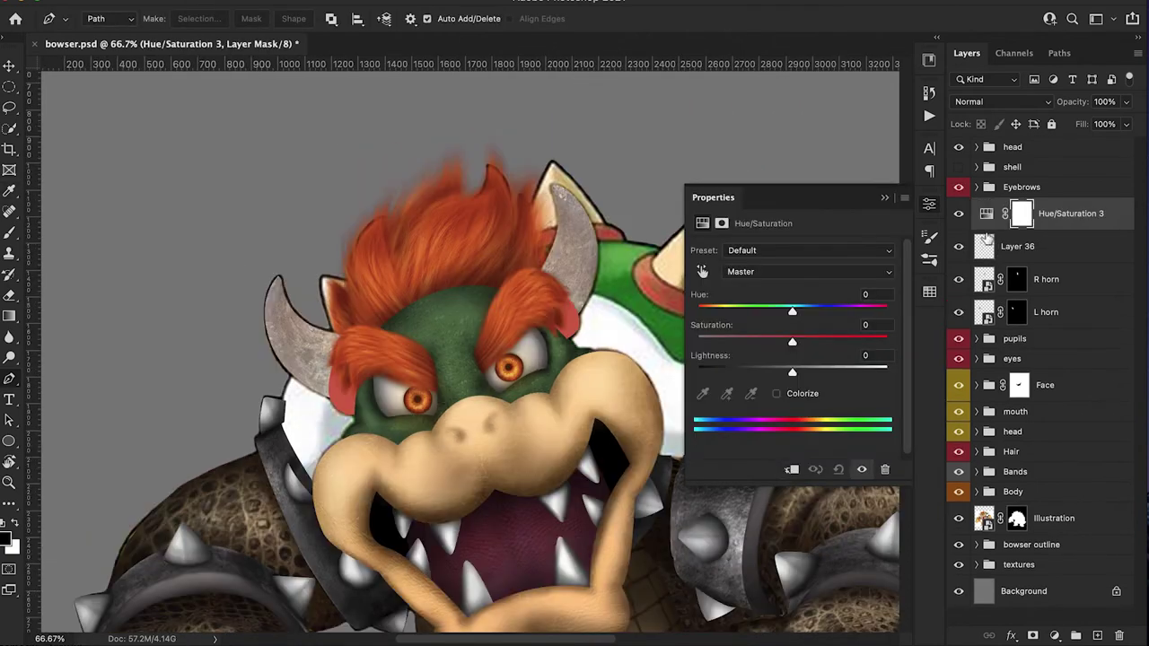
Step: Mute the horn bases' red with the Hue/Saturation 3 adjustment and set the brush to 10% opacity for shading on Layer 37
{"action": "left_click_drag", "start_coordinate": [791, 312], "coordinate": [775, 347]}
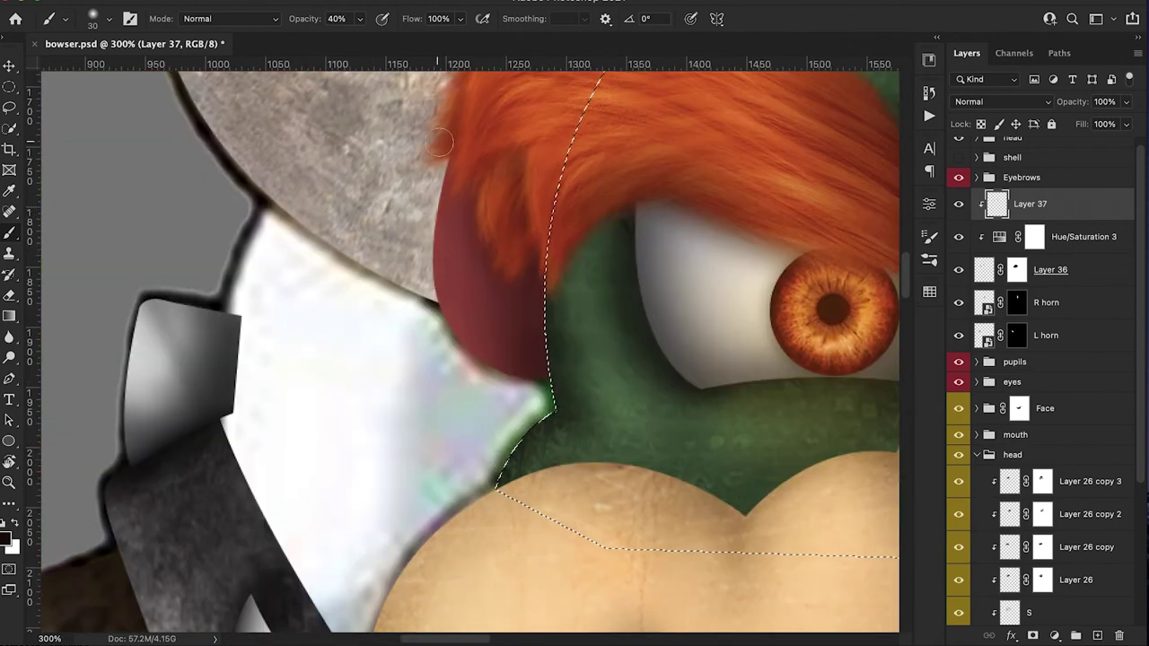
{"action": "key", "text": "1"}
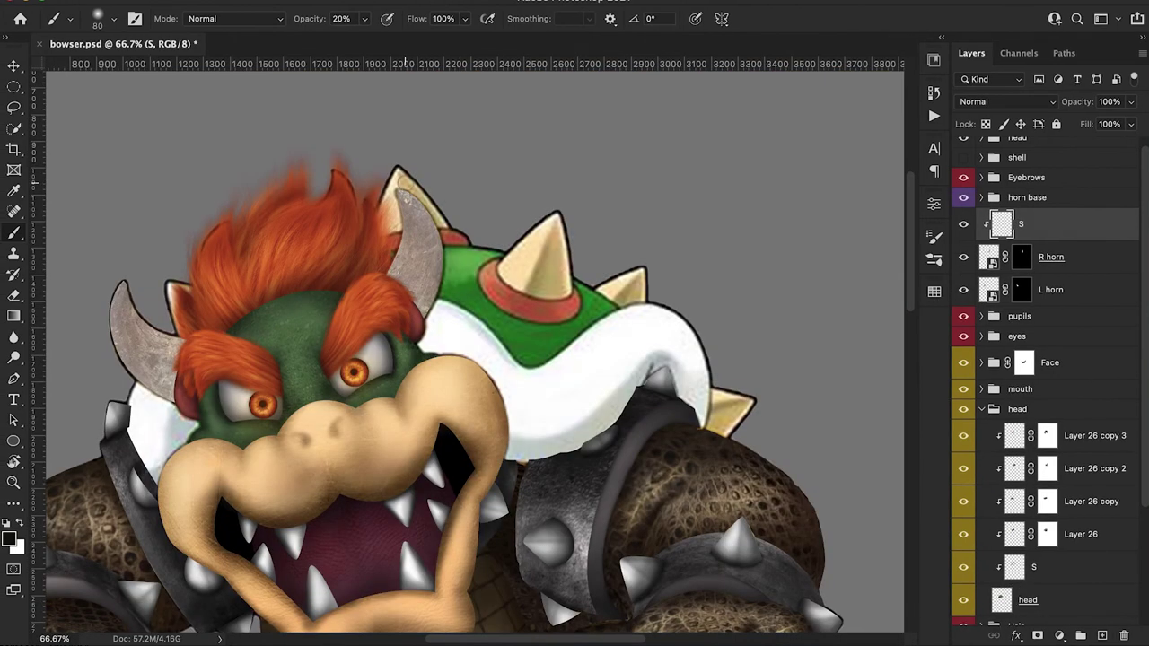
Step: Shade the right horn's edges and base in black on the clipped S layer with an 80 px brush at 20% and 10% opacity
{"action": "mouse_move", "coordinate": [405, 183]}
{"action": "left_mouse_down"}
{"action": "mouse_move", "coordinate": [436, 311]}
{"action": "mouse_move", "coordinate": [443, 274]}
{"action": "left_mouse_up"}
{"action": "left_click_drag", "start_coordinate": [403, 224], "coordinate": [397, 276]}
{"action": "mouse_move", "coordinate": [393, 191]}
{"action": "left_mouse_down"}
{"action": "mouse_move", "coordinate": [386, 274]}
{"action": "mouse_move", "coordinate": [407, 285]}
{"action": "left_mouse_up"}
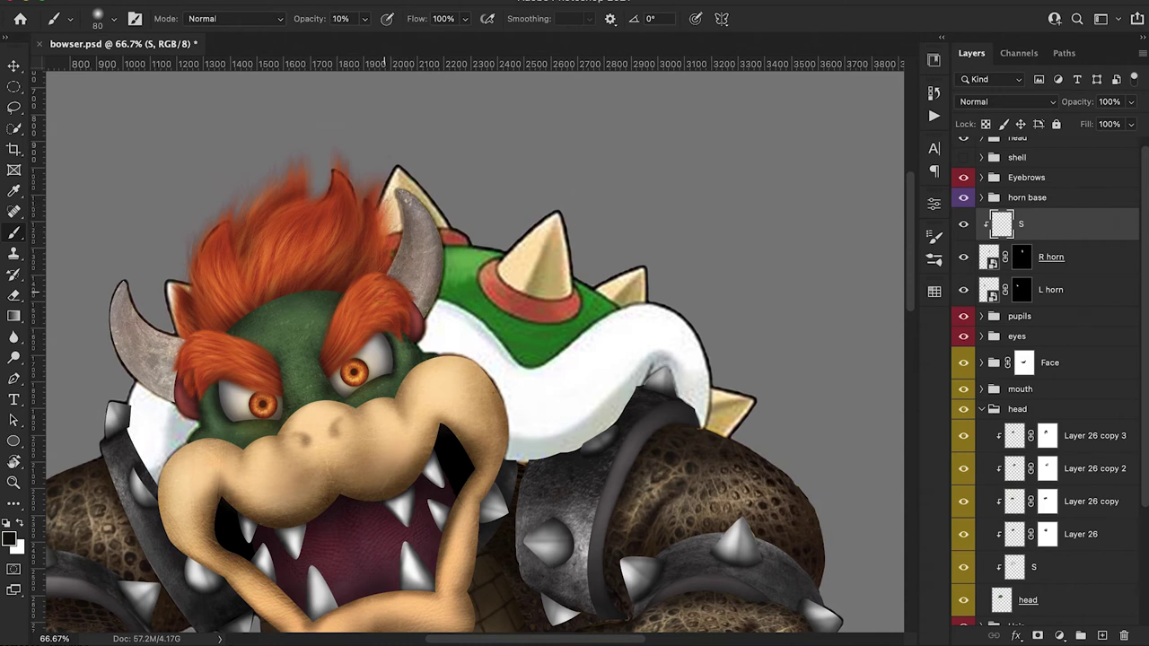
{"action": "mouse_move", "coordinate": [402, 276]}
{"action": "left_mouse_down"}
{"action": "mouse_move", "coordinate": [426, 284]}
{"action": "mouse_move", "coordinate": [414, 281]}
{"action": "mouse_move", "coordinate": [417, 304]}
{"action": "left_mouse_up"}
{"action": "left_click_drag", "start_coordinate": [401, 181], "coordinate": [435, 212]}
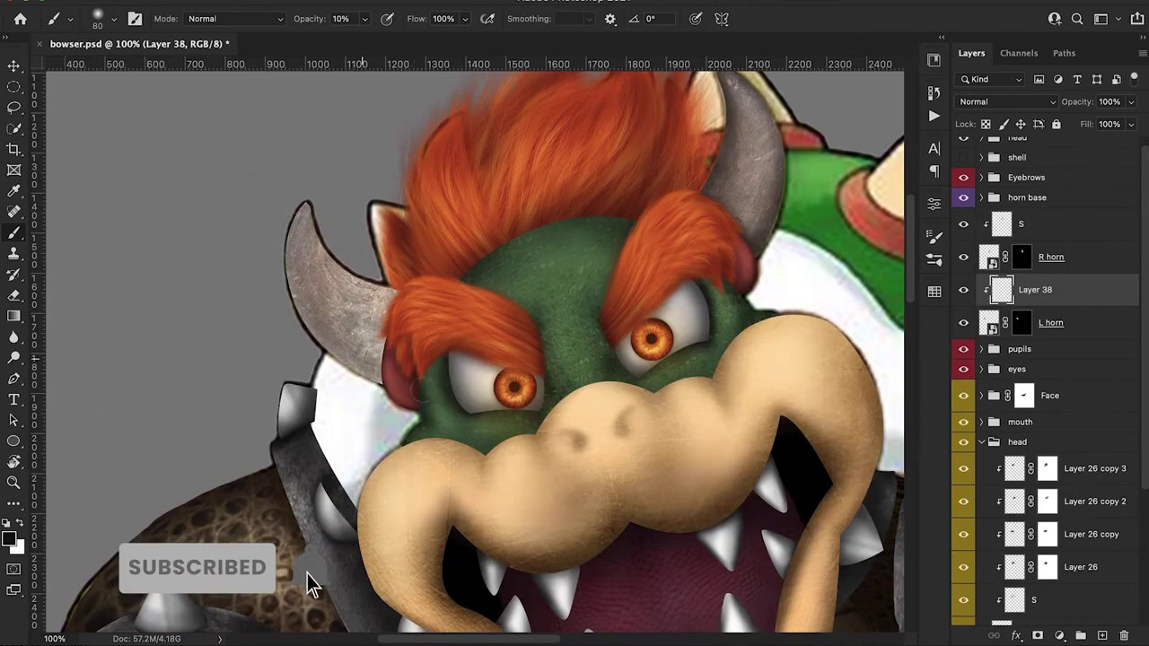
Step: Shade the left horn's outer and inner edges in black on Layer 38 with an 80 px brush at 10% opacity
{"action": "mouse_move", "coordinate": [309, 204]}
{"action": "left_mouse_down"}
{"action": "mouse_move", "coordinate": [301, 311]}
{"action": "mouse_move", "coordinate": [413, 408]}
{"action": "left_mouse_up"}
{"action": "left_click_drag", "start_coordinate": [311, 346], "coordinate": [338, 369]}
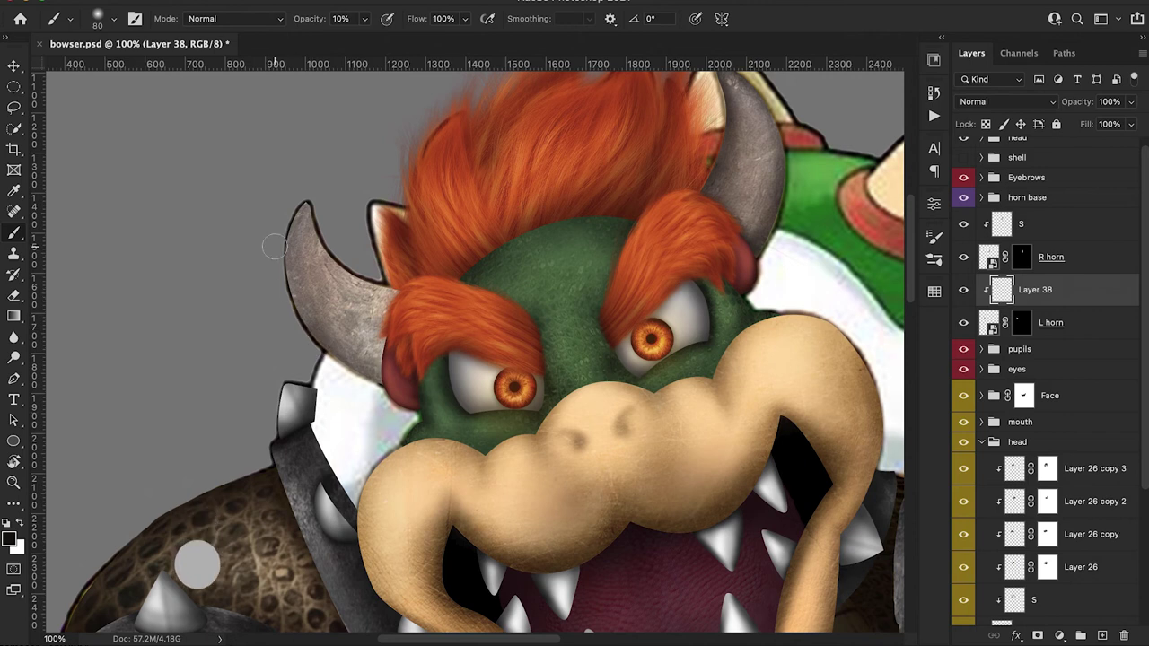
{"action": "left_click_drag", "start_coordinate": [274, 247], "coordinate": [367, 386]}
{"action": "left_click_drag", "start_coordinate": [395, 301], "coordinate": [331, 258]}
{"action": "left_click_drag", "start_coordinate": [406, 297], "coordinate": [324, 222]}
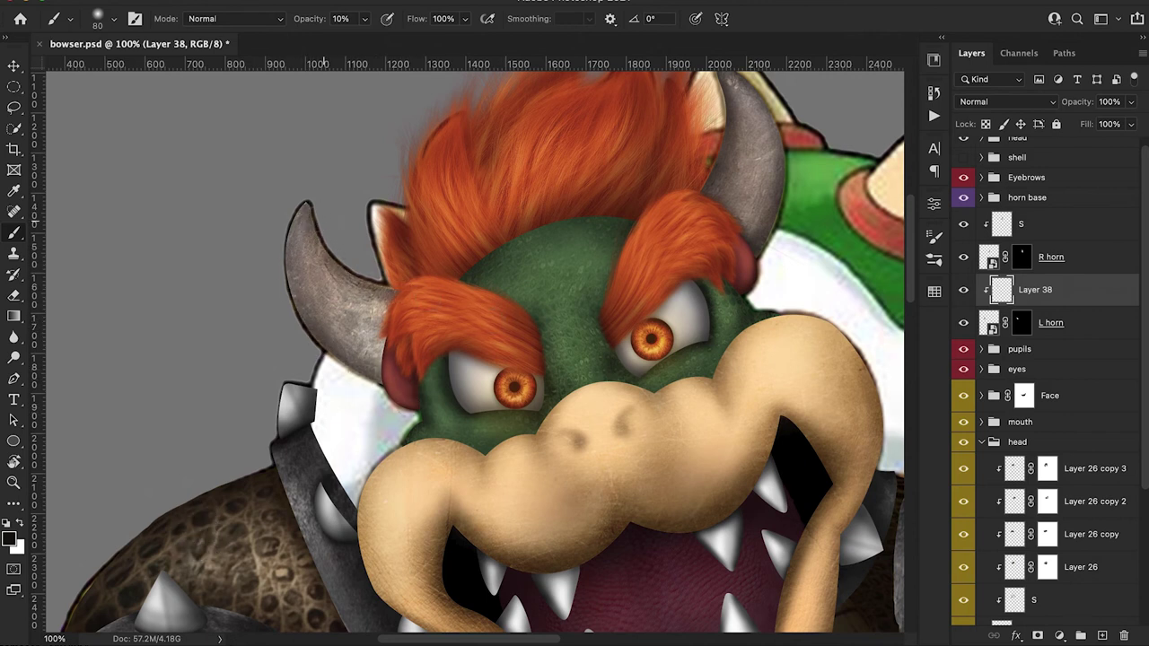
Step: Darken the left horn's base at 30% opacity and its lower outer edge at 10% opacity on Layer 38
{"action": "key", "text": "3"}
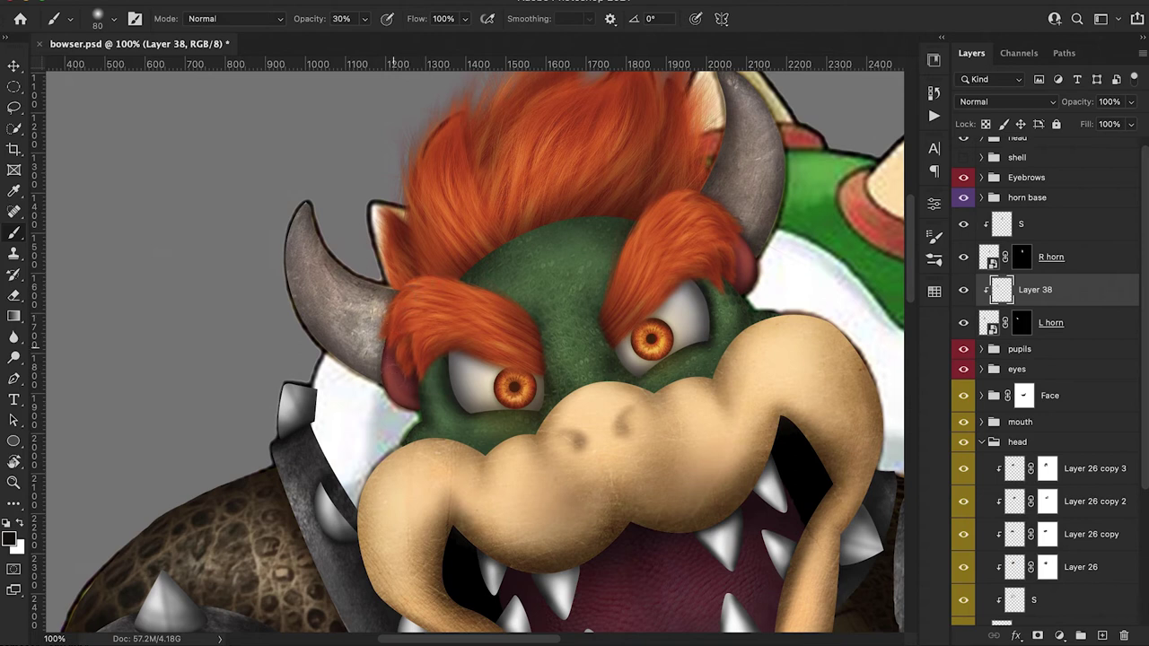
{"action": "mouse_move", "coordinate": [384, 350]}
{"action": "left_mouse_down"}
{"action": "mouse_move", "coordinate": [322, 353]}
{"action": "mouse_move", "coordinate": [379, 361]}
{"action": "left_mouse_up"}
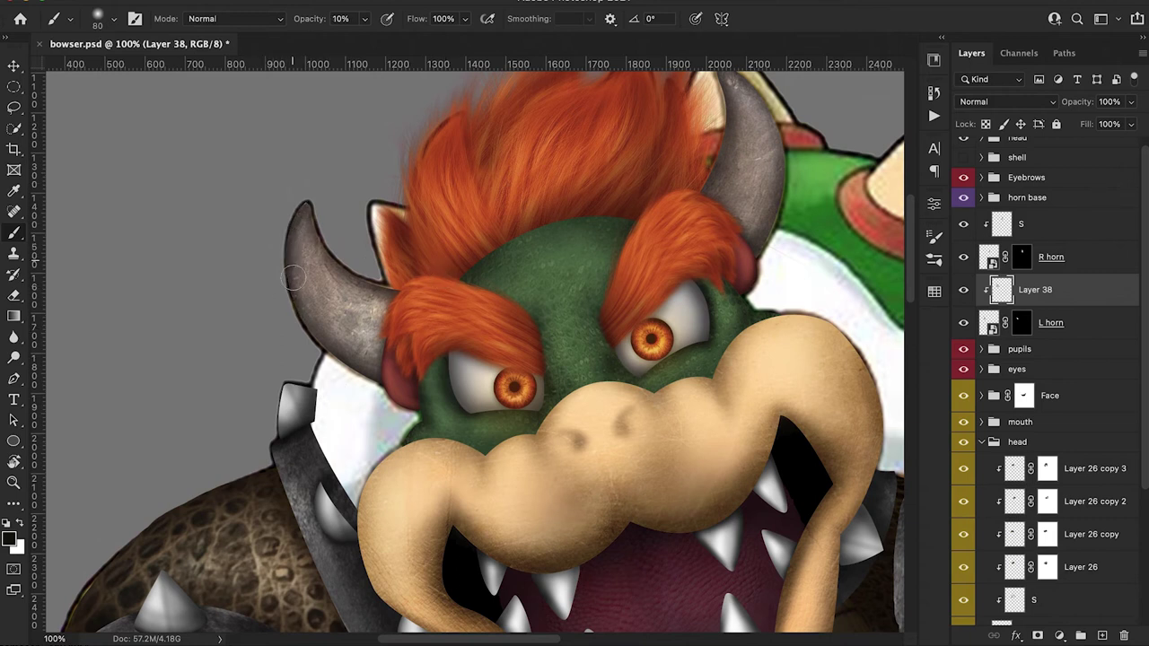
{"action": "left_click_drag", "start_coordinate": [294, 278], "coordinate": [415, 368]}
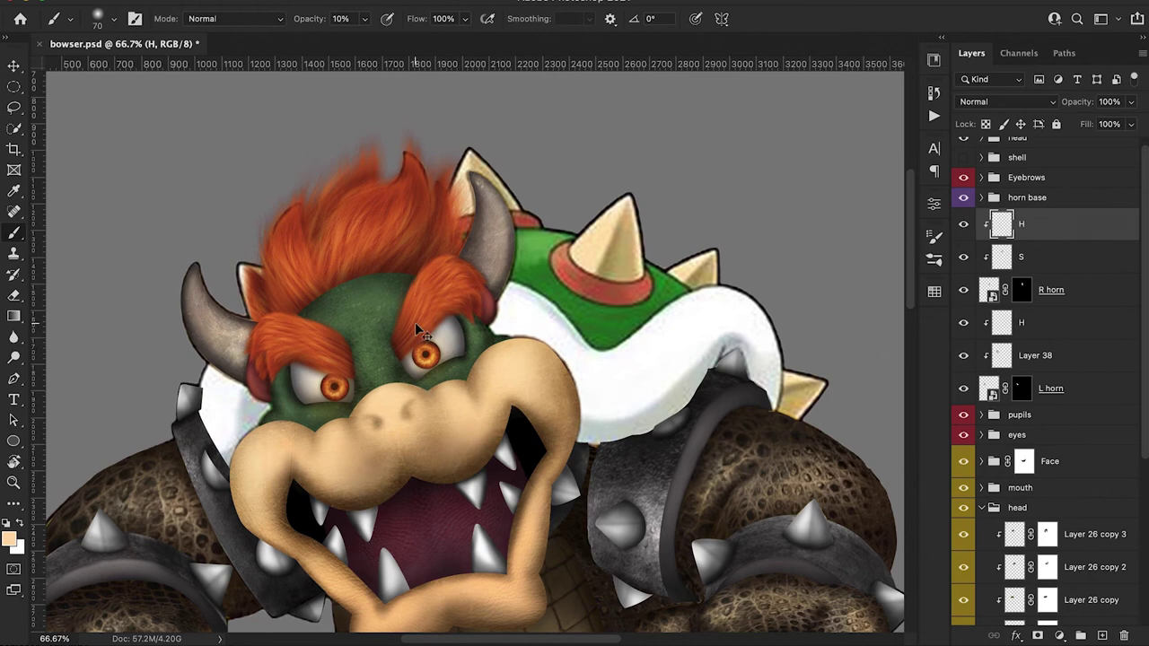
{"action": "key", "text": "super+minus"}
{"action": "key", "text": "super+minus"}
{"action": "left_click_drag", "start_coordinate": [415, 322], "coordinate": [348, 269]}
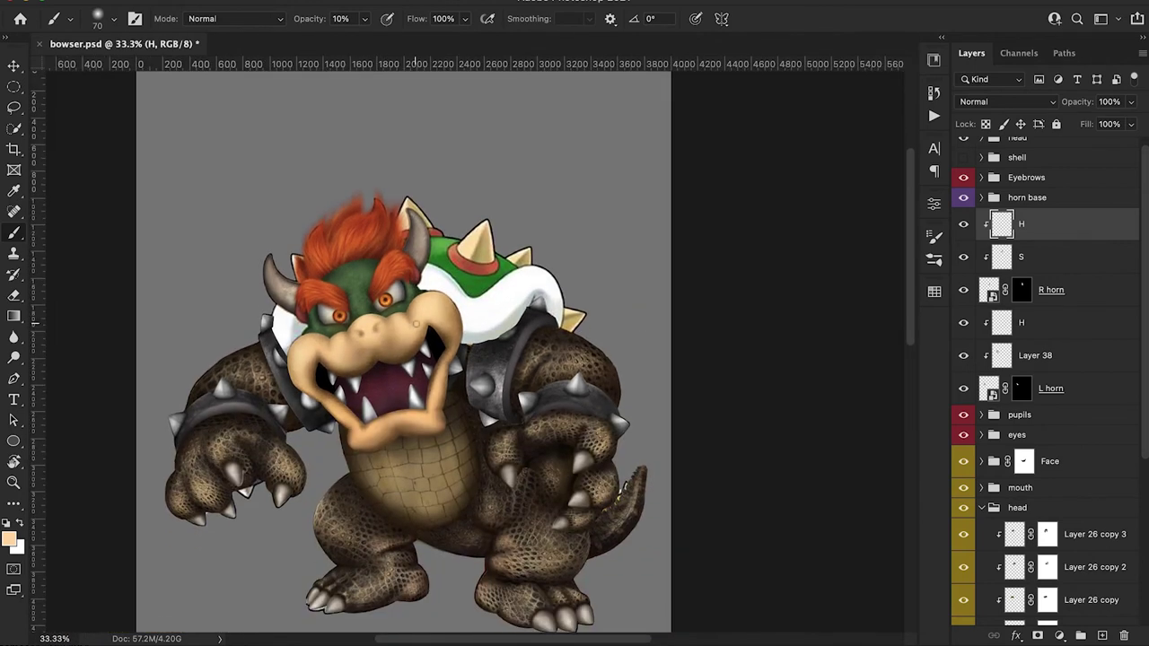
{"action": "left_click_drag", "start_coordinate": [497, 326], "coordinate": [546, 312]}
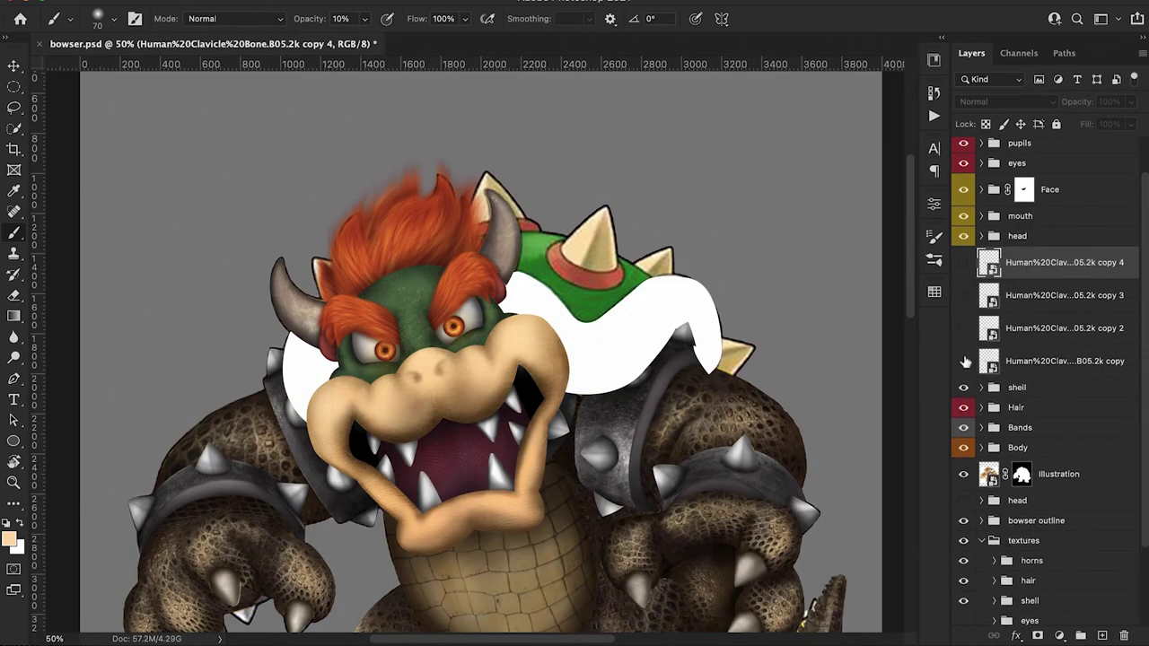
Step: Enlarge the first clavicle bone copy to 151.96%, rotate it to about -121° and place it over the rim section beside the left horn
{"action": "left_click", "coordinate": [1043, 361]}
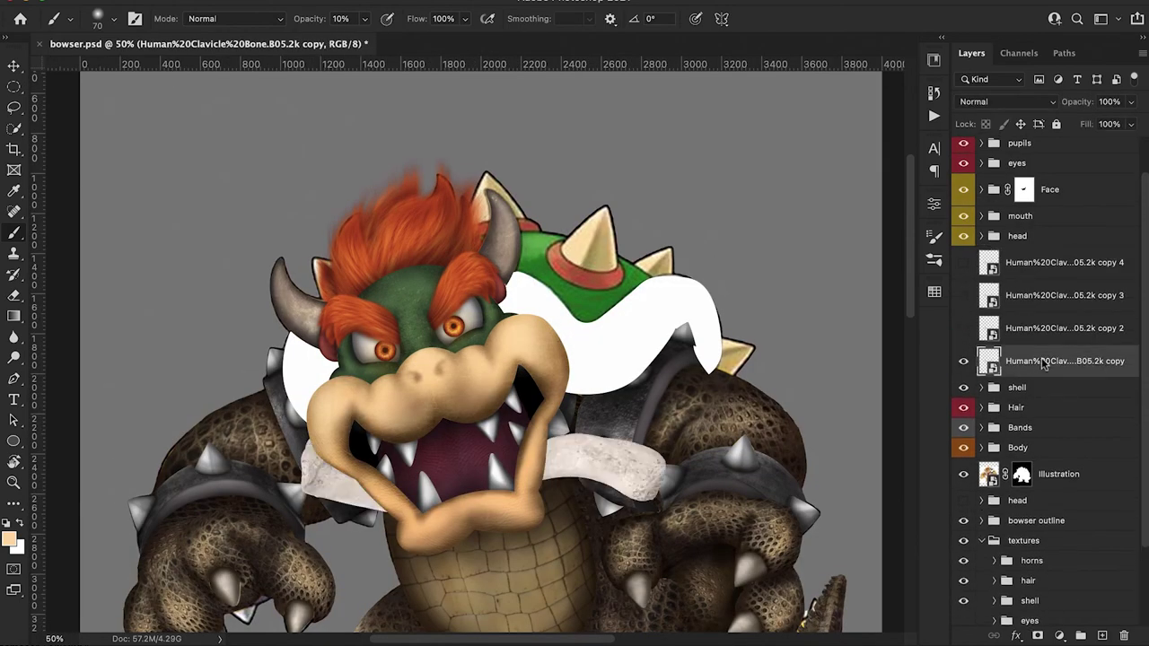
{"action": "key", "text": "ctrl+t"}
{"action": "left_click_drag", "start_coordinate": [686, 268], "coordinate": [779, 82]}
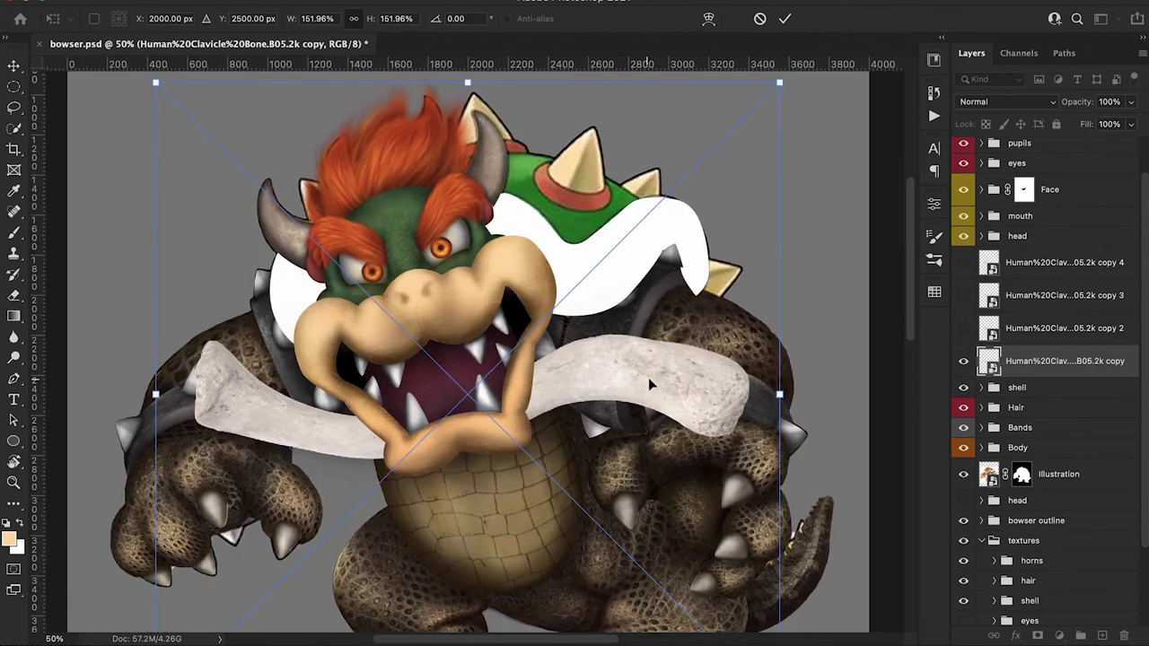
{"action": "left_click_drag", "start_coordinate": [859, 225], "coordinate": [285, 102]}
{"action": "left_click_drag", "start_coordinate": [853, 538], "coordinate": [718, 628]}
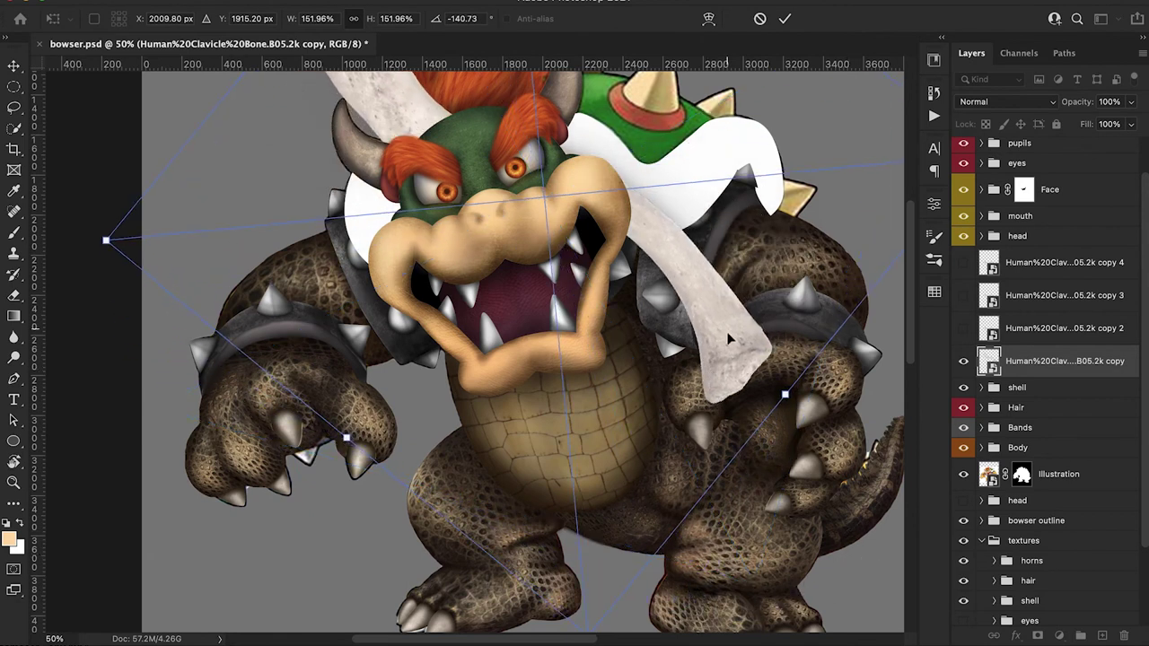
{"action": "left_click_drag", "start_coordinate": [731, 337], "coordinate": [711, 464]}
{"action": "left_click_drag", "start_coordinate": [174, 180], "coordinate": [232, 65]}
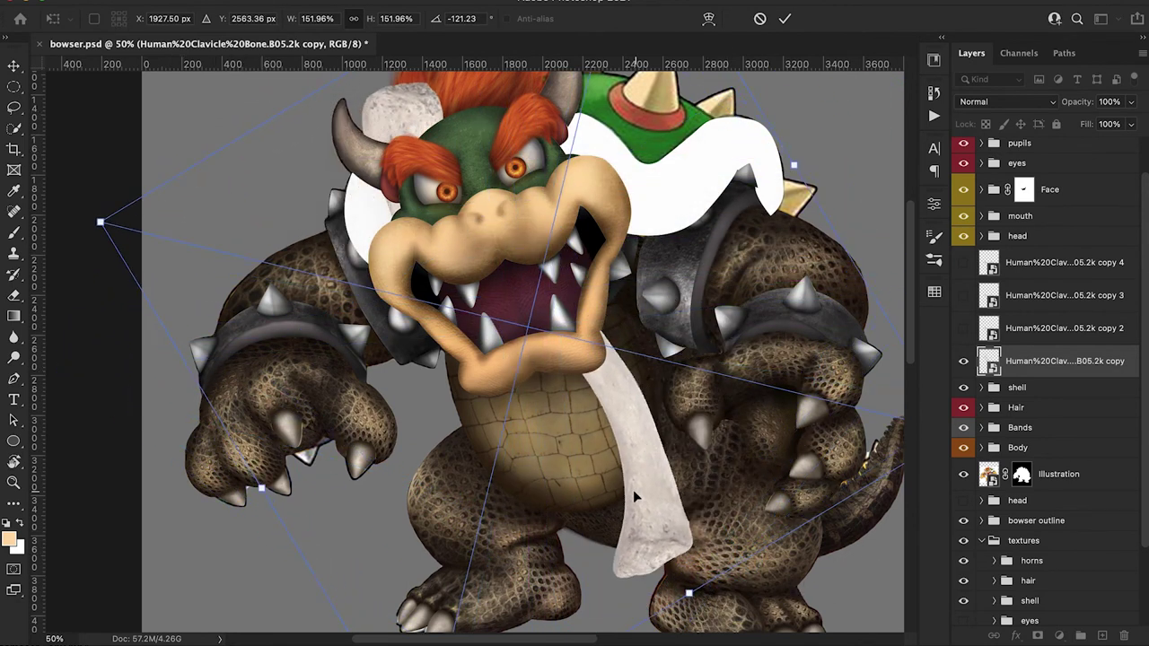
{"action": "left_click_drag", "start_coordinate": [636, 490], "coordinate": [597, 488]}
Step: Warp the first bone copy to follow the curve of the shell rim behind Bowser's head
{"action": "scroll", "coordinate": [596, 488], "scroll_direction": "up", "scroll_amount": 2}
{"action": "left_click", "coordinate": [708, 19]}
{"action": "left_click_drag", "start_coordinate": [399, 98], "coordinate": [555, 123]}
{"action": "left_click_drag", "start_coordinate": [244, 357], "coordinate": [234, 357]}
{"action": "left_click_drag", "start_coordinate": [615, 118], "coordinate": [630, 131]}
{"action": "left_click", "coordinate": [786, 18]}
Step: Mask the first bone copy to the outline of the shell rim layer
{"action": "left_click", "coordinate": [981, 387]}
{"action": "left_click", "coordinate": [1002, 415], "text": "super"}
{"action": "left_click", "coordinate": [1038, 635]}
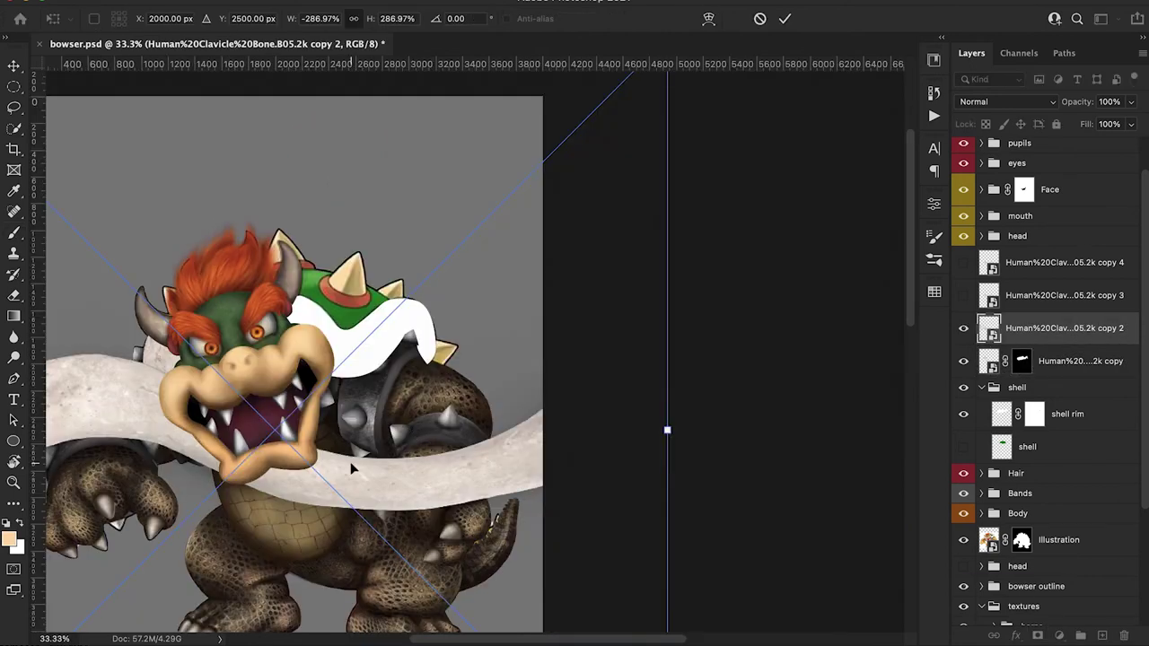
Step: Move clavicle bone copy 2 over the right part of the shell rim and divide its warp with vertical and crosswise splits
{"action": "left_click_drag", "start_coordinate": [351, 465], "coordinate": [501, 386]}
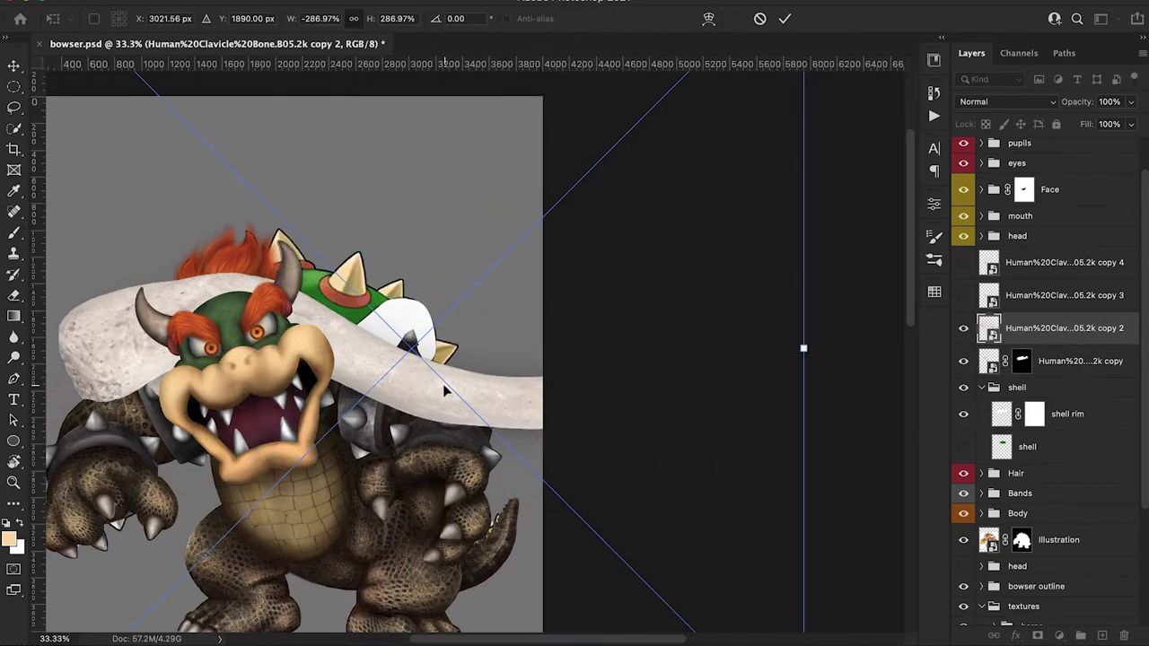
{"action": "right_click", "coordinate": [412, 359]}
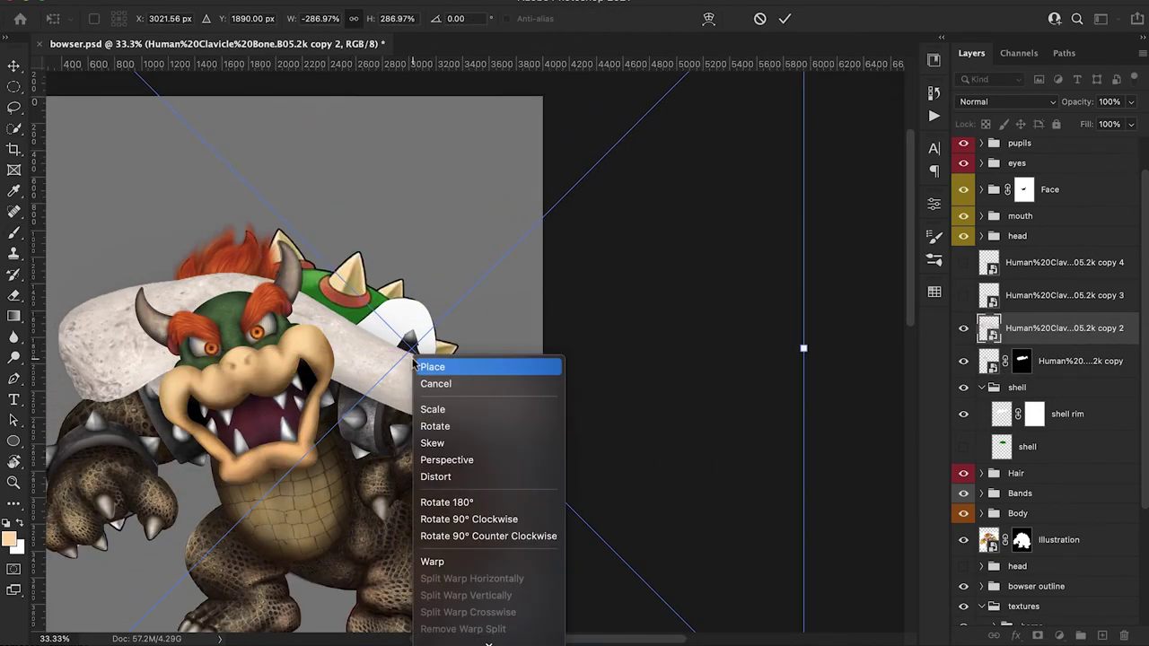
{"action": "left_click", "coordinate": [437, 556]}
{"action": "left_click", "coordinate": [193, 20]}
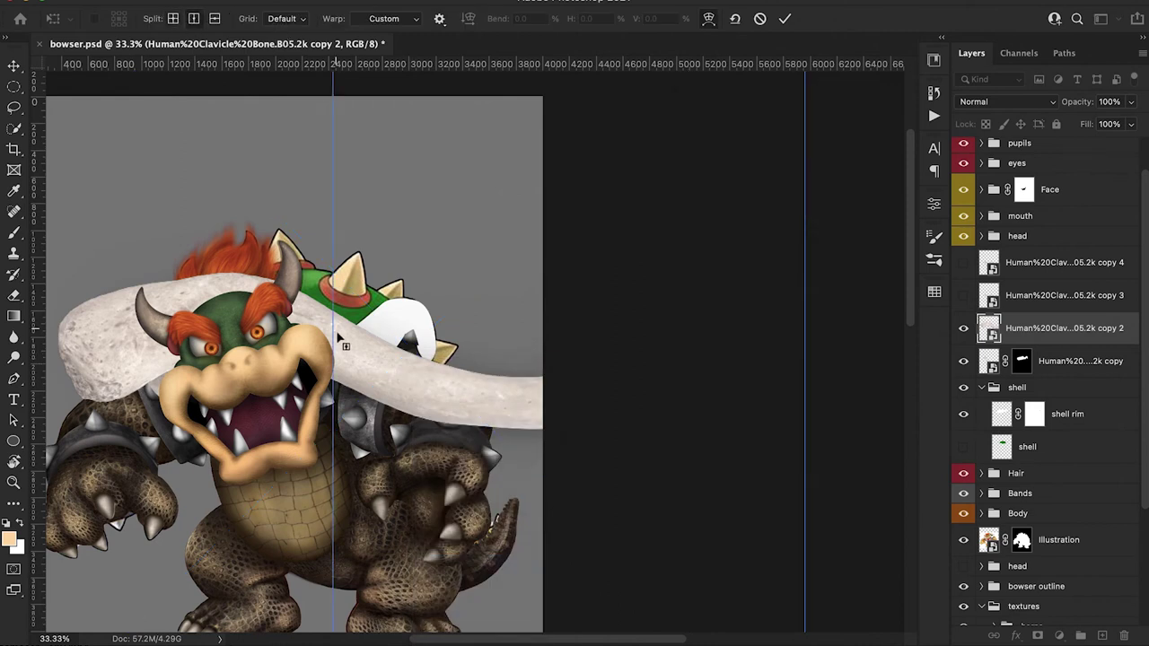
{"action": "left_click", "coordinate": [334, 341]}
{"action": "left_click", "coordinate": [173, 19]}
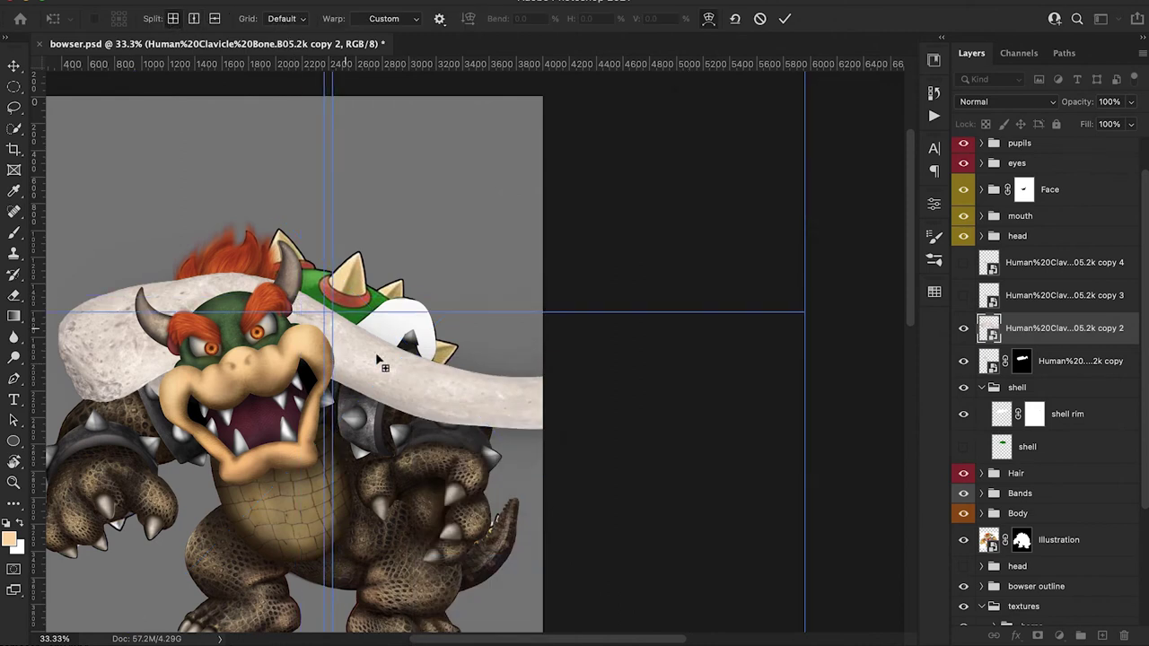
{"action": "left_click", "coordinate": [454, 392]}
{"action": "left_click_drag", "start_coordinate": [454, 392], "coordinate": [468, 322]}
{"action": "left_click_drag", "start_coordinate": [805, 391], "coordinate": [607, 454]}
{"action": "left_click_drag", "start_coordinate": [485, 418], "coordinate": [411, 321]}
{"action": "key", "text": "super+z"}
{"action": "key", "text": "super+z"}
{"action": "key", "text": "super+z"}
Step: Bend clavicle bone copy 2 with the split warp to fit the shell rim's curve
{"action": "left_click_drag", "start_coordinate": [373, 392], "coordinate": [377, 386]}
{"action": "left_click_drag", "start_coordinate": [223, 274], "coordinate": [224, 271]}
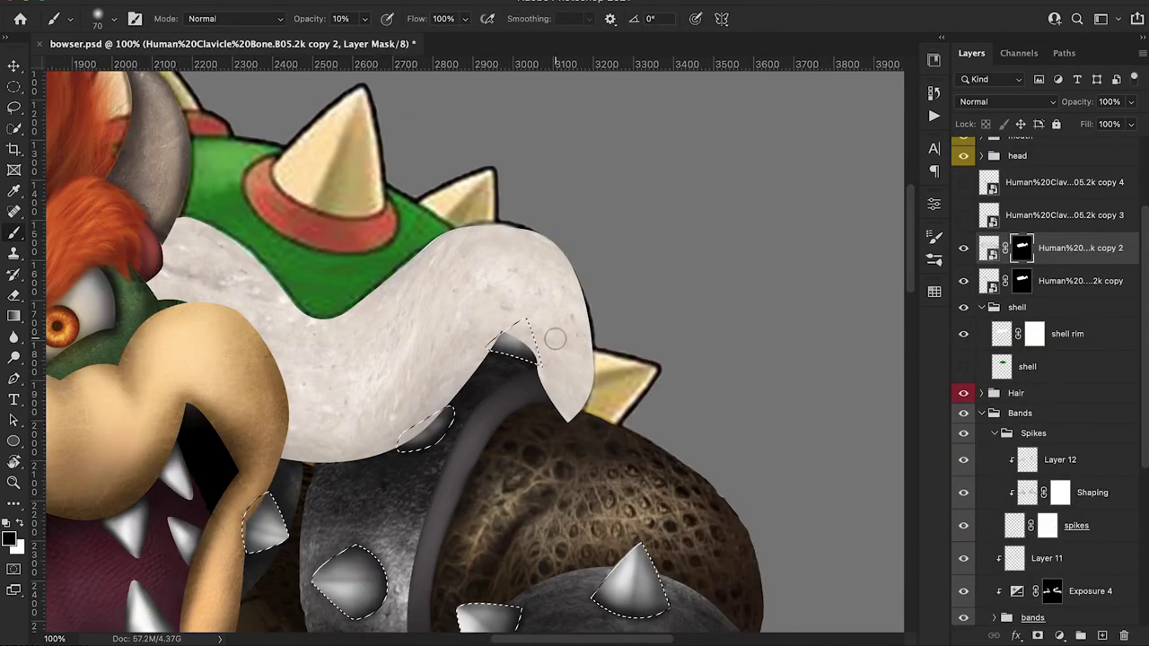
Step: Mask bone copy 2 off the arm band's top spike and upper edge with black at 100% opacity, and hide the shell rim layer
{"action": "key", "text": "0"}
{"action": "left_click_drag", "start_coordinate": [533, 344], "coordinate": [523, 330]}
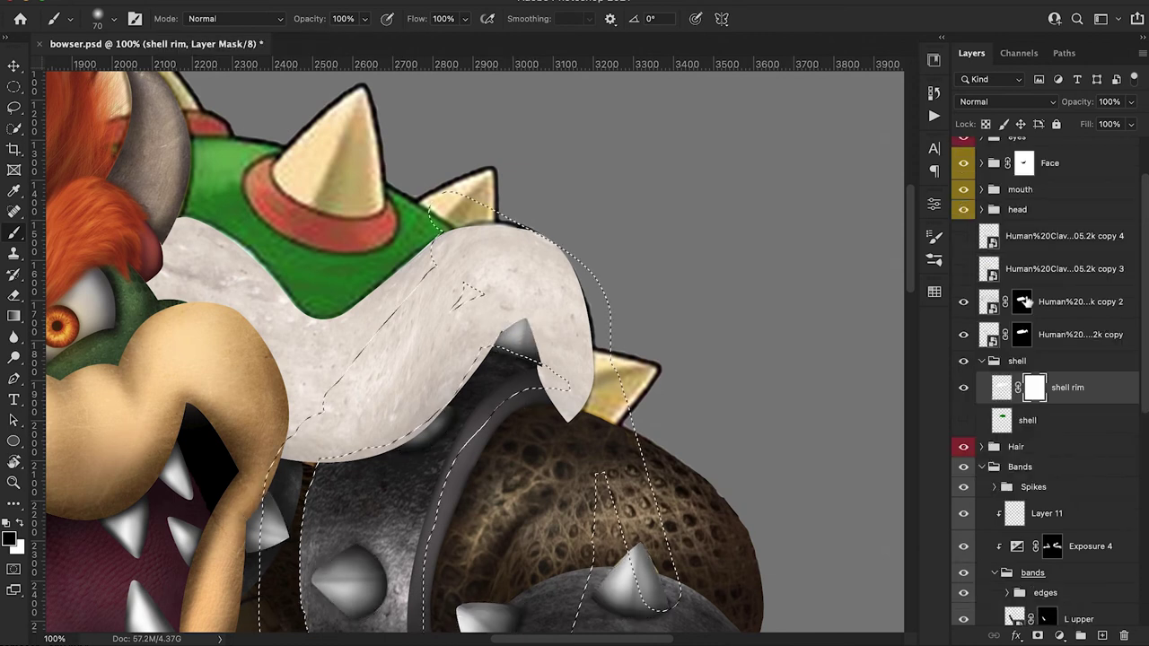
{"action": "left_click", "coordinate": [1022, 303]}
{"action": "mouse_move", "coordinate": [551, 381]}
{"action": "left_mouse_down"}
{"action": "mouse_move", "coordinate": [535, 372]}
{"action": "mouse_move", "coordinate": [558, 383]}
{"action": "left_mouse_up"}
{"action": "key", "text": "super+d"}
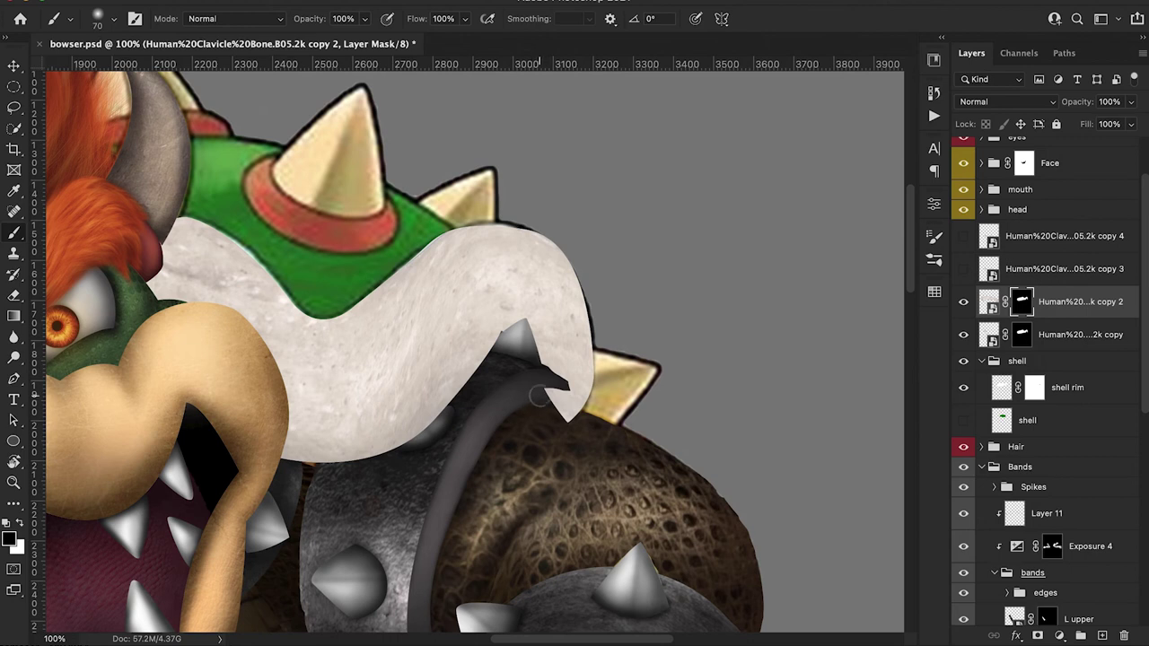
{"action": "left_click", "coordinate": [963, 392]}
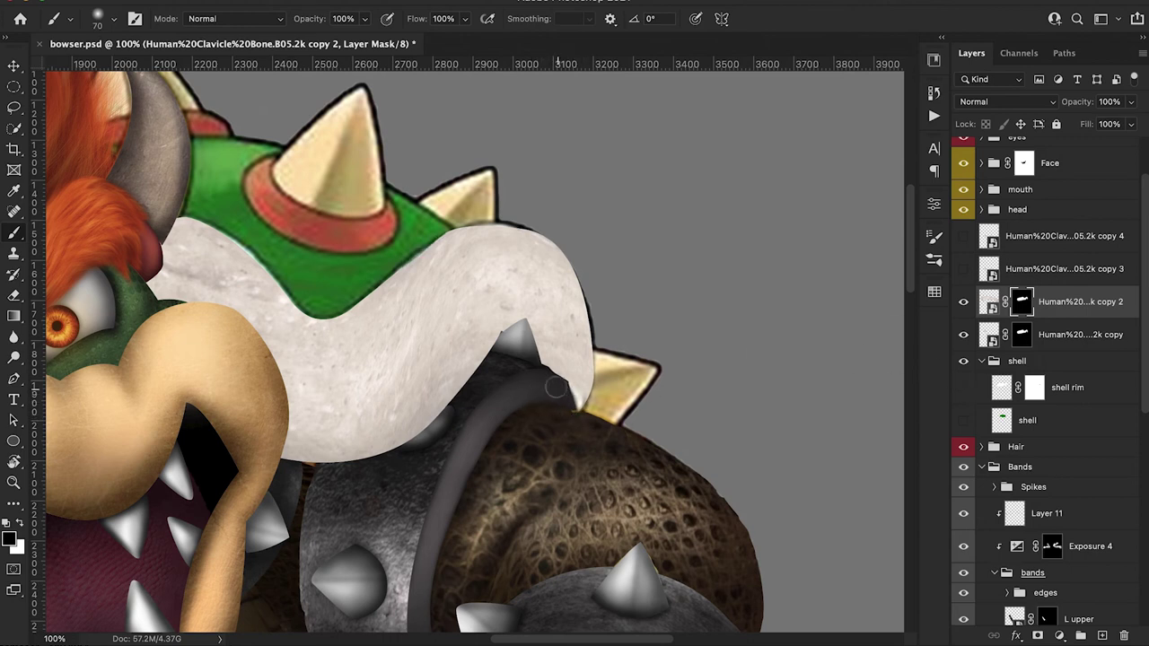
{"action": "left_click", "coordinate": [98, 18]}
{"action": "double_click", "coordinate": [347, 223]}
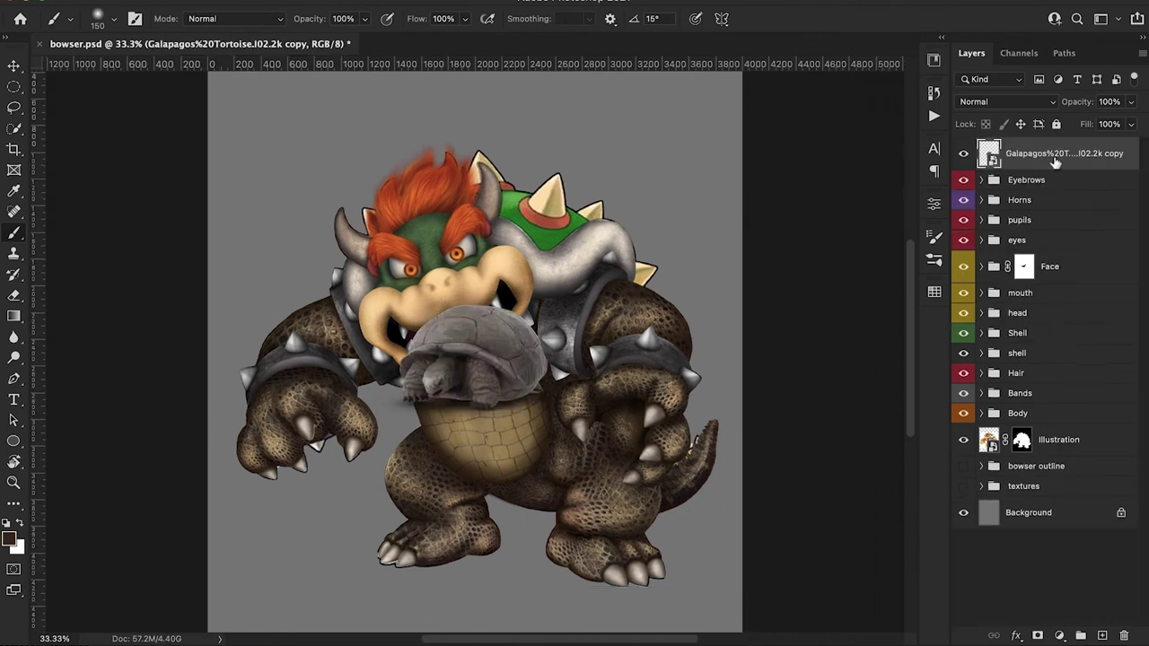
Step: Move the Galapagos tortoise copy below the green Shell group, then enlarge it and place it over Bowser's shell
{"action": "left_click_drag", "start_coordinate": [1056, 158], "coordinate": [1018, 348]}
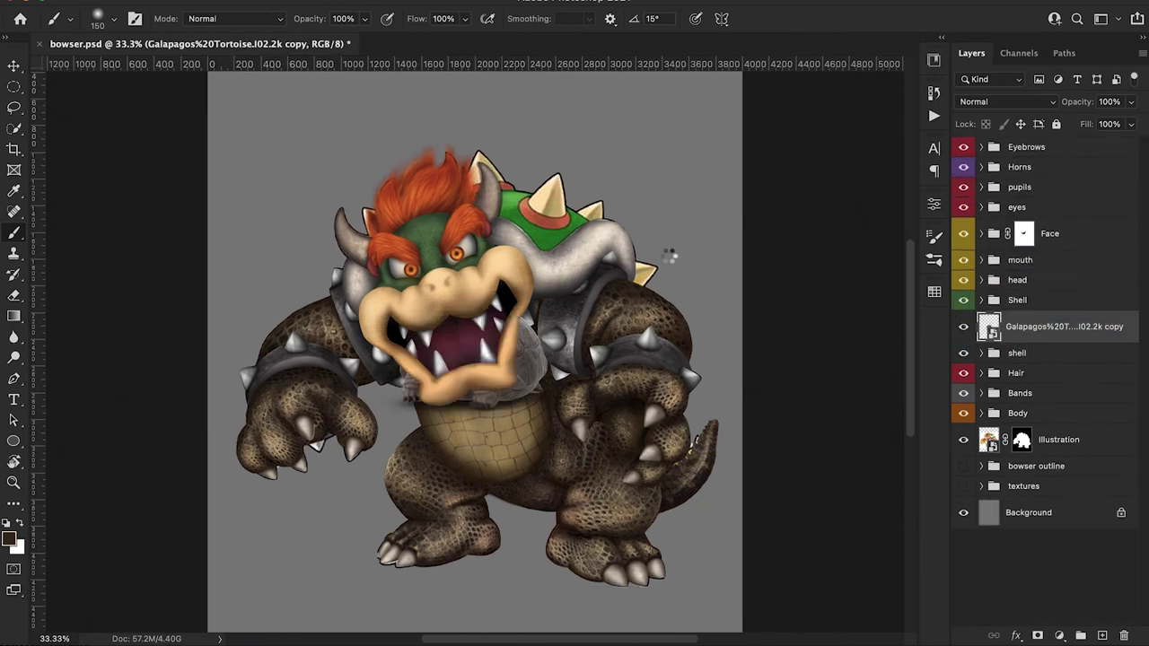
{"action": "key", "text": "ctrl+t"}
{"action": "left_click_drag", "start_coordinate": [613, 215], "coordinate": [678, 149]}
{"action": "left_click_drag", "start_coordinate": [575, 399], "coordinate": [609, 306]}
Step: Mask out the tortoise below the shell rim with a black 150 px brush at 100% opacity
{"action": "key", "text": "x"}
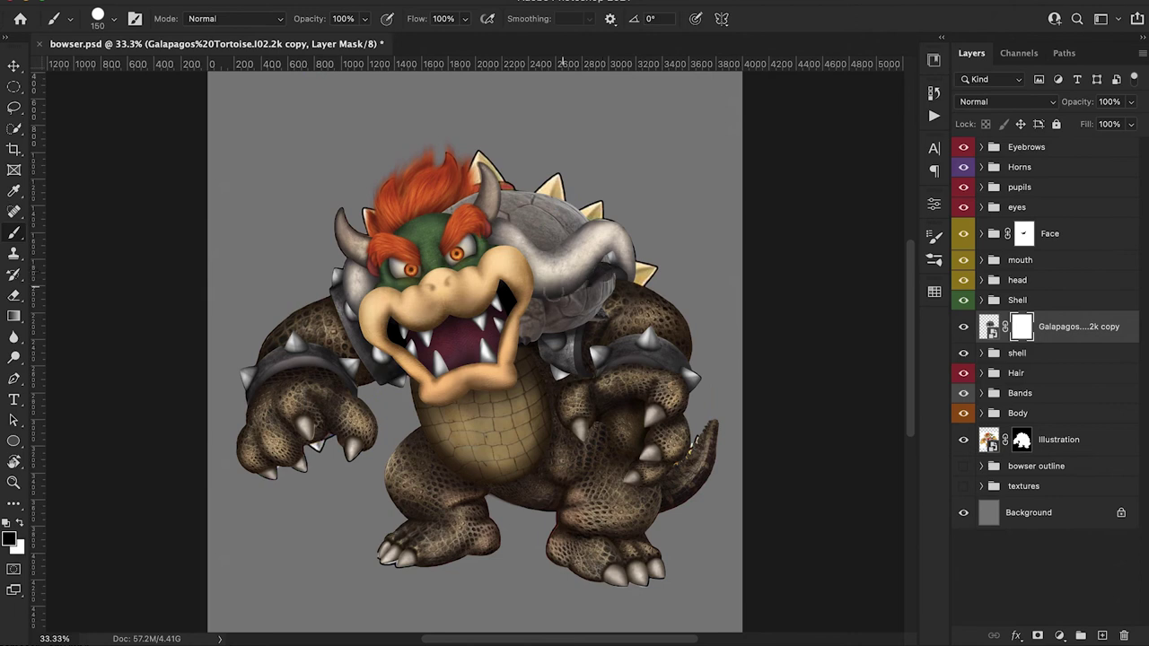
{"action": "mouse_move", "coordinate": [563, 288]}
{"action": "left_mouse_down"}
{"action": "mouse_move", "coordinate": [595, 303]}
{"action": "mouse_move", "coordinate": [610, 333]}
{"action": "mouse_move", "coordinate": [490, 347]}
{"action": "left_mouse_up"}
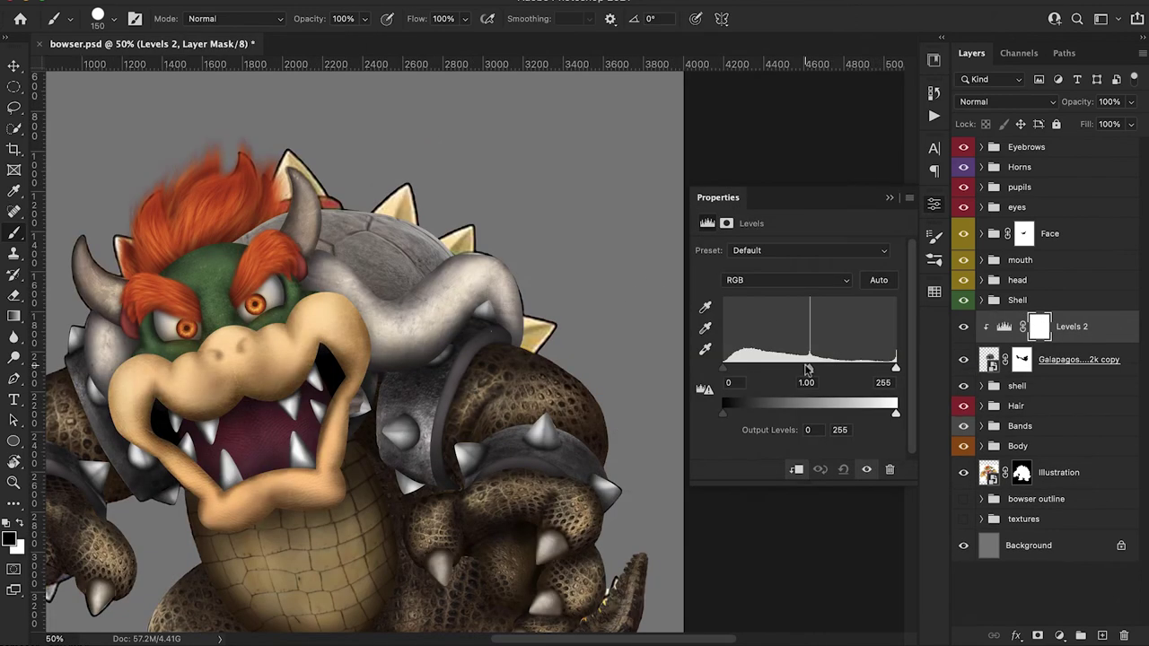
Step: Darken the tortoise shell's midtones with the clipped Levels 2 adjustment and colorize it green at hue 118 with Hue/Saturation 4
{"action": "left_click_drag", "start_coordinate": [807, 368], "coordinate": [833, 371]}
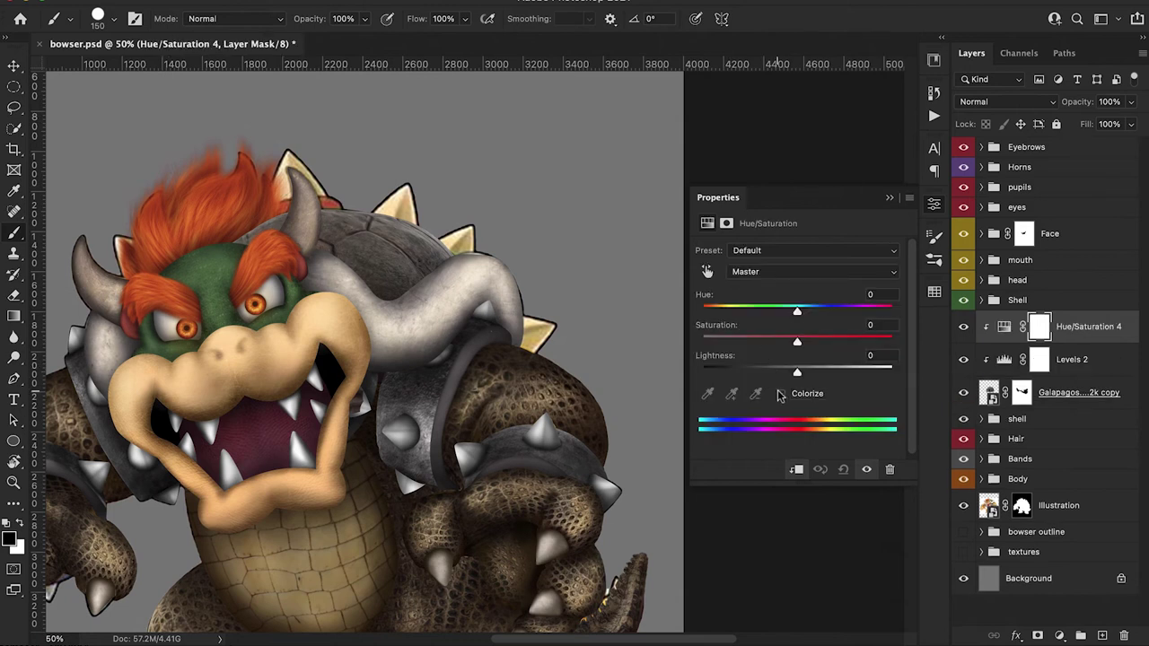
{"action": "left_click", "coordinate": [780, 393]}
{"action": "left_click_drag", "start_coordinate": [704, 310], "coordinate": [764, 311]}
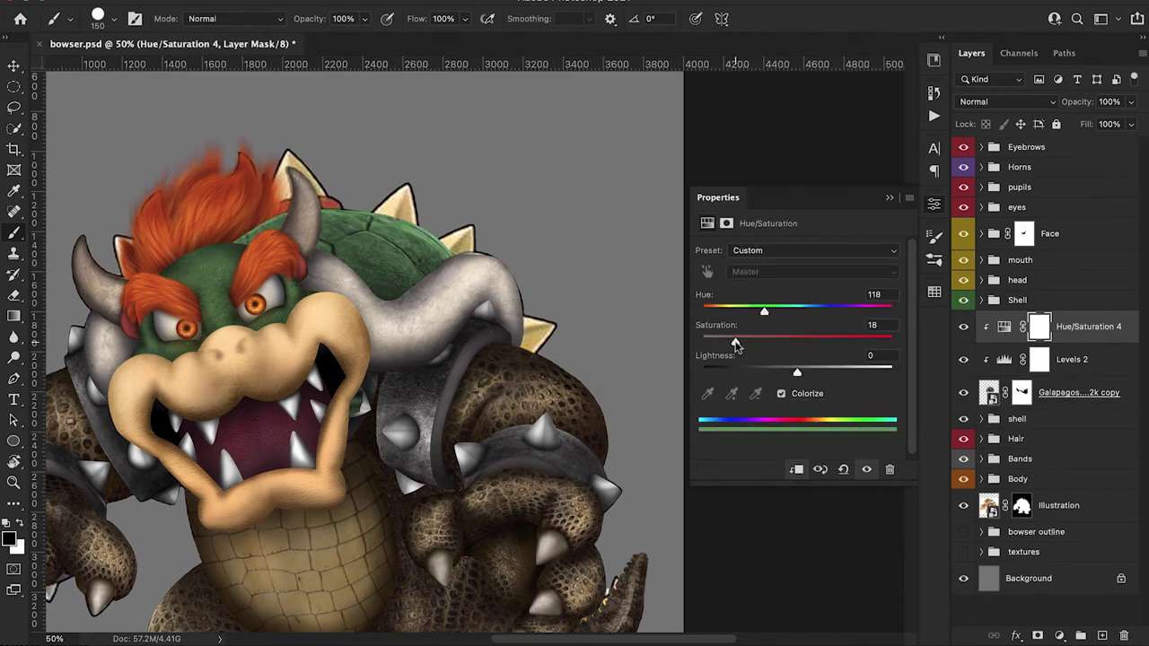
{"action": "scroll", "coordinate": [648, 384], "scroll_direction": "left", "scroll_amount": 3}
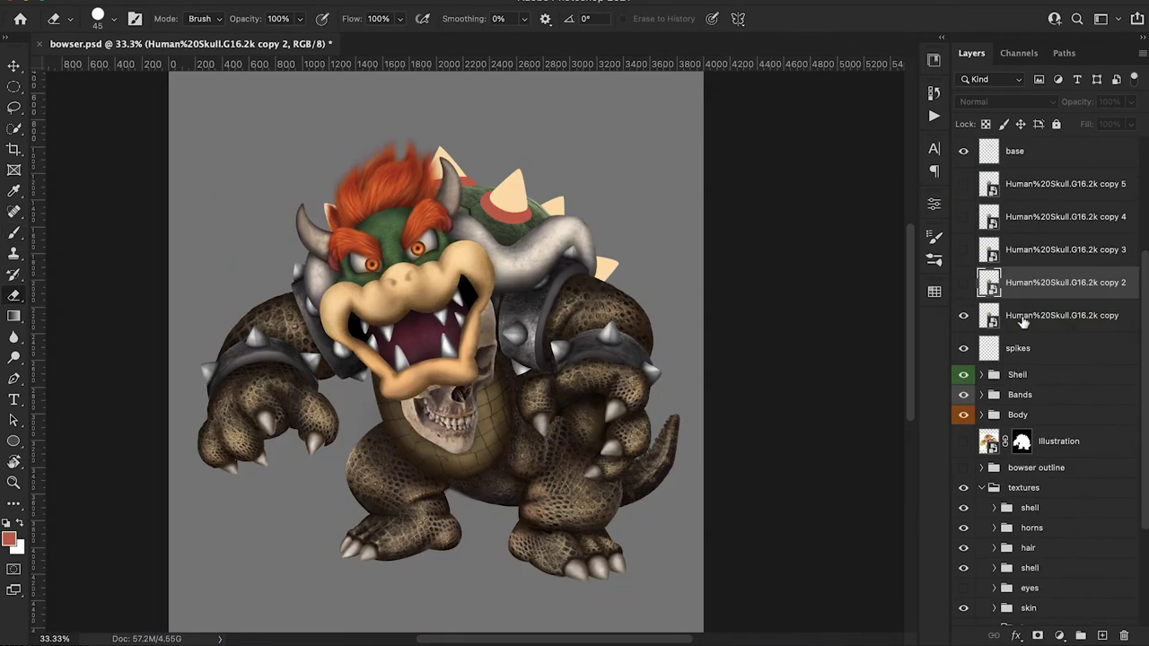
Step: Scale the first human skull copy to 52.49%, rotate it to 46.76° and place its cranium over the shell's largest spike
{"action": "left_click", "coordinate": [1023, 315]}
{"action": "key", "text": "ctrl+t"}
{"action": "left_click_drag", "start_coordinate": [527, 379], "coordinate": [591, 301]}
{"action": "left_click_drag", "start_coordinate": [639, 128], "coordinate": [595, 177]}
{"action": "left_click_drag", "start_coordinate": [519, 286], "coordinate": [528, 241]}
{"action": "left_click_drag", "start_coordinate": [597, 131], "coordinate": [578, 149]}
{"action": "left_click_drag", "start_coordinate": [661, 187], "coordinate": [634, 307]}
{"action": "left_click_drag", "start_coordinate": [525, 235], "coordinate": [515, 210]}
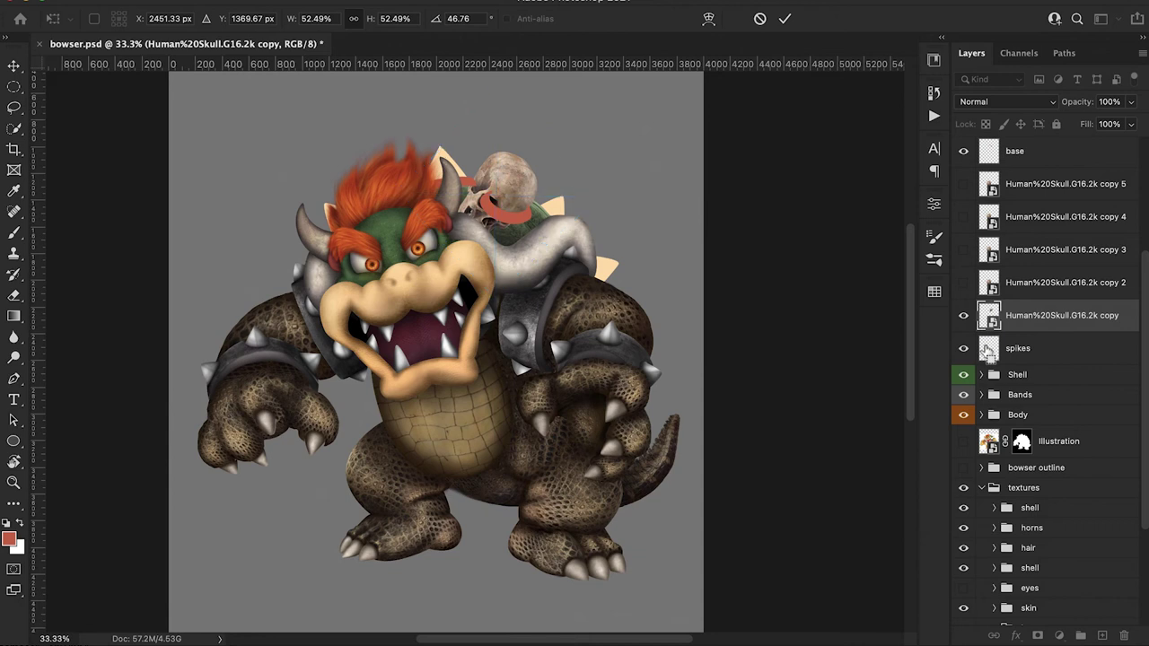
{"action": "left_click", "coordinate": [988, 350], "text": "super"}
{"action": "left_click", "coordinate": [1038, 636]}
{"action": "key", "text": "super+z"}
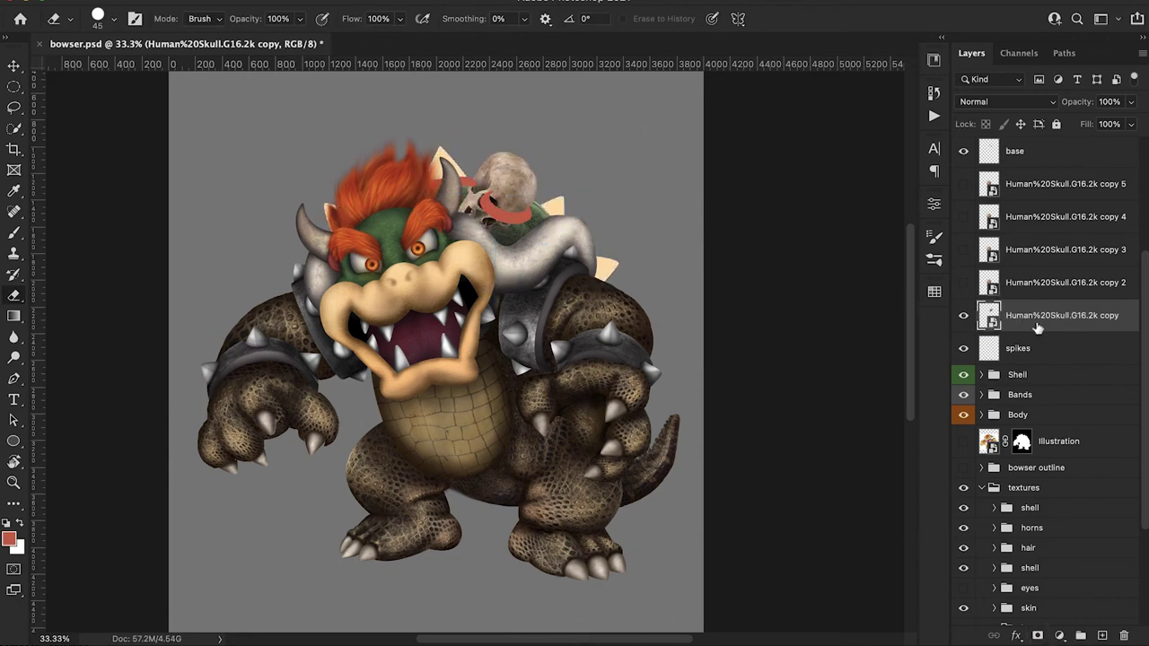
Step: Reposition the skull copy over the shell's largest spike and mask it to the outline of the spikes layer
{"action": "key", "text": "ctrl+t"}
{"action": "mouse_move", "coordinate": [544, 240]}
{"action": "left_mouse_down"}
{"action": "mouse_move", "coordinate": [536, 227]}
{"action": "mouse_move", "coordinate": [513, 245]}
{"action": "left_mouse_up"}
{"action": "key", "text": "Return"}
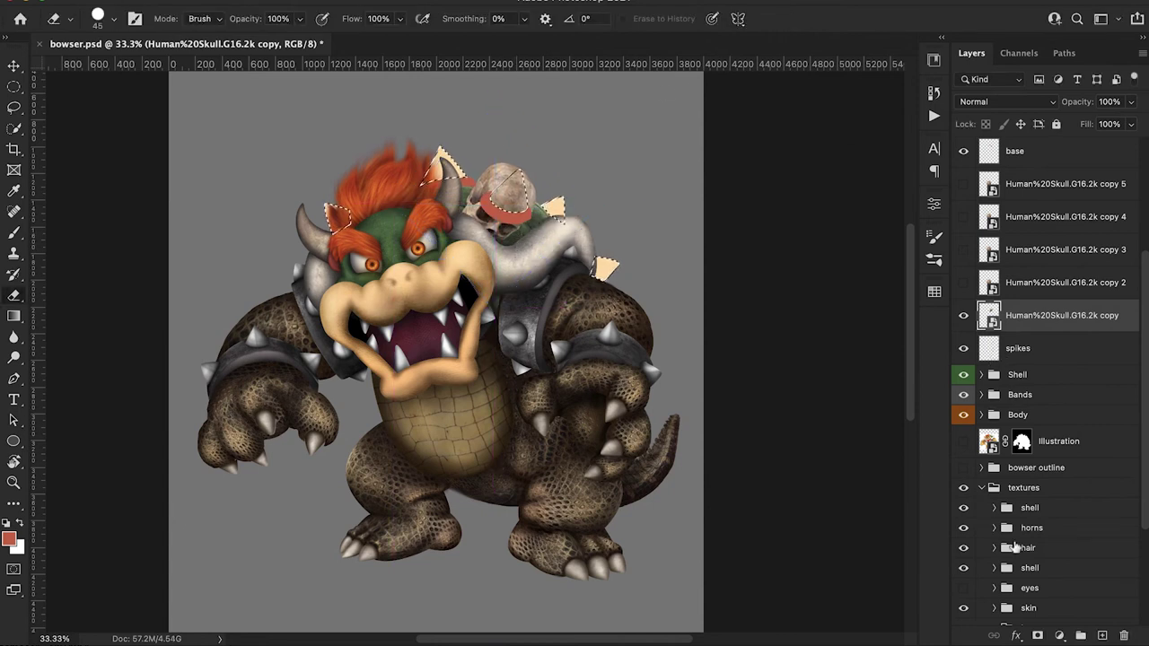
{"action": "left_click", "coordinate": [1037, 635]}
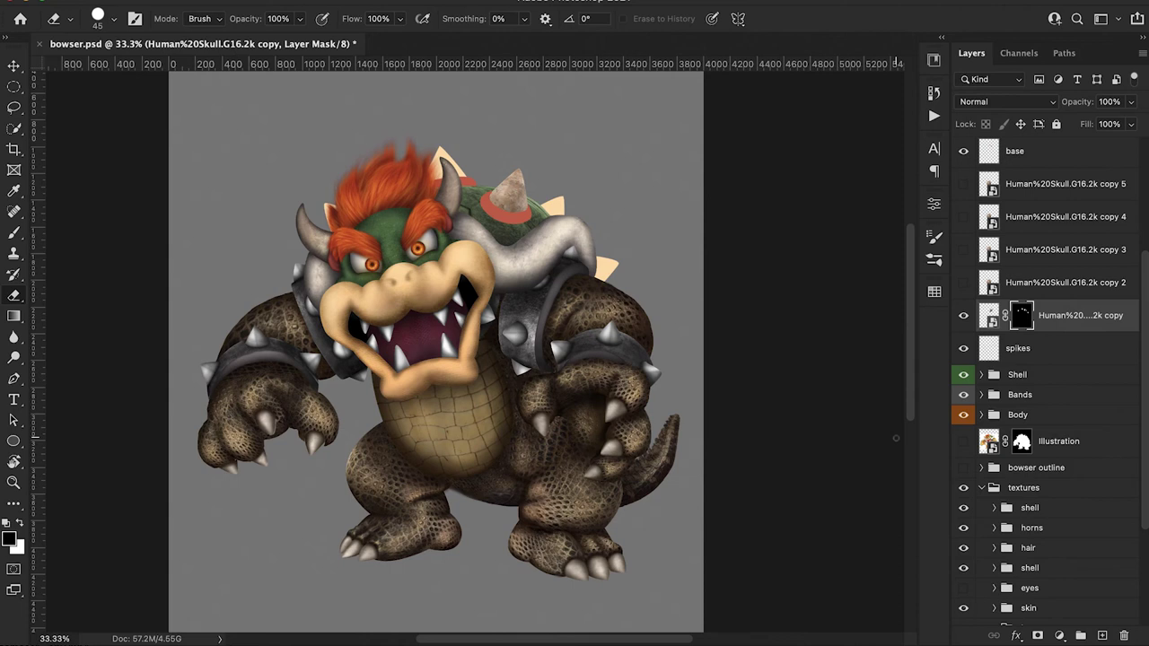
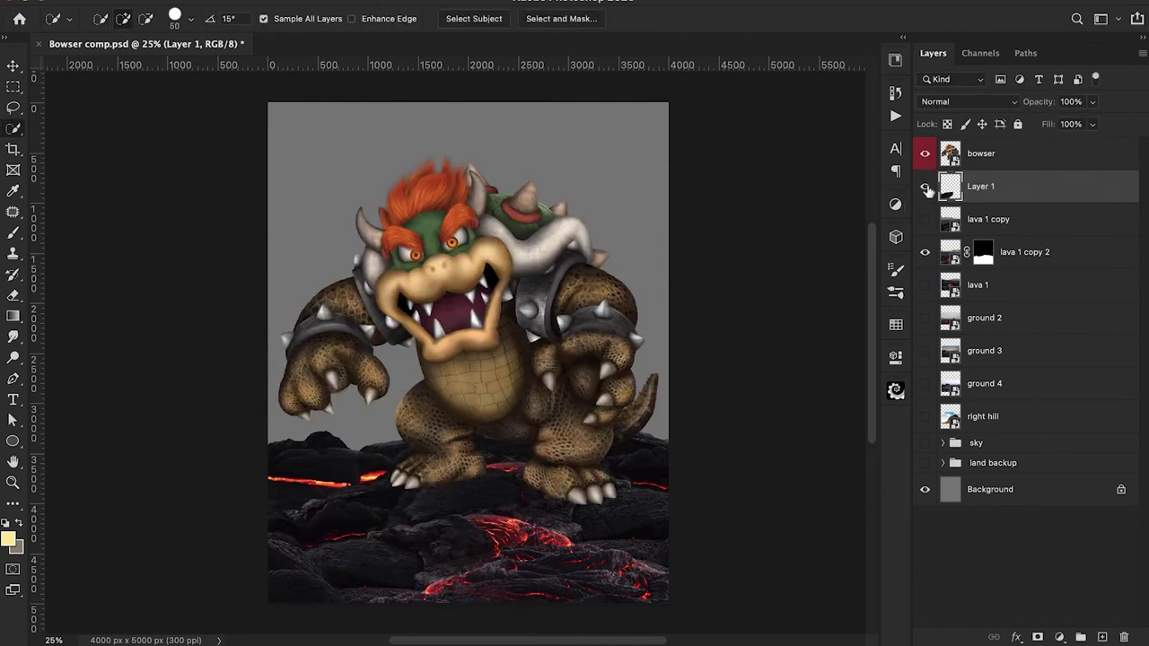
Step: In Bowser comp.psd, hide the upper left rocks on the lava 1 copy 2 mask and show the lava 1 layer
{"action": "left_click", "coordinate": [983, 252]}
{"action": "key", "text": "b"}
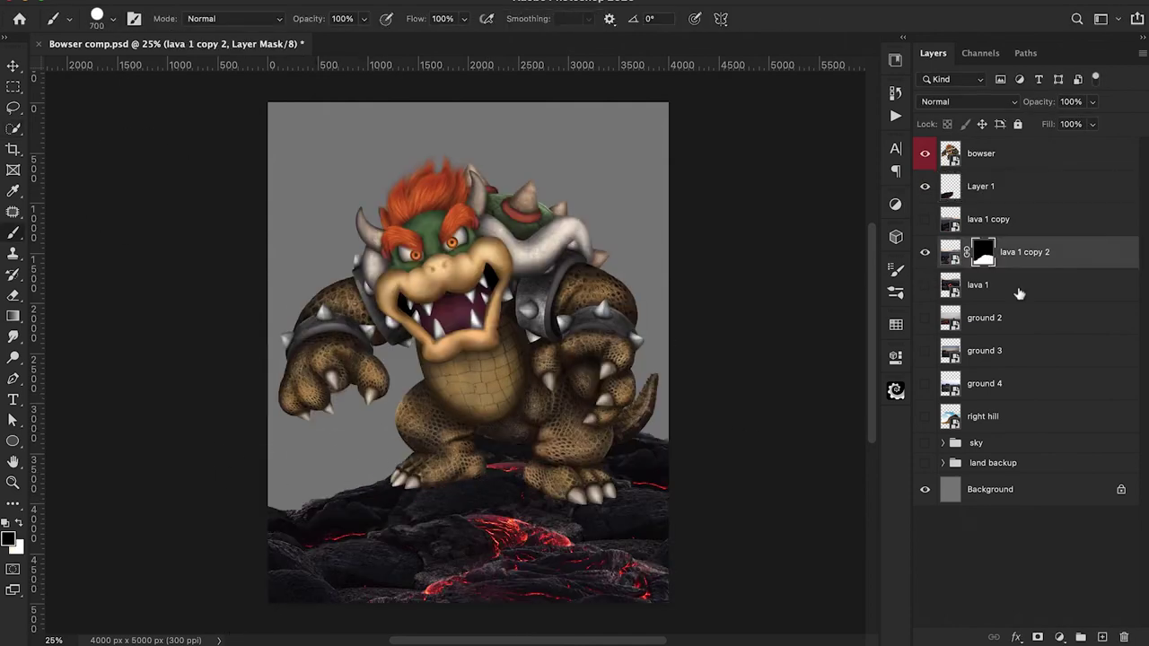
{"action": "left_click", "coordinate": [924, 284]}
{"action": "left_click", "coordinate": [925, 153]}
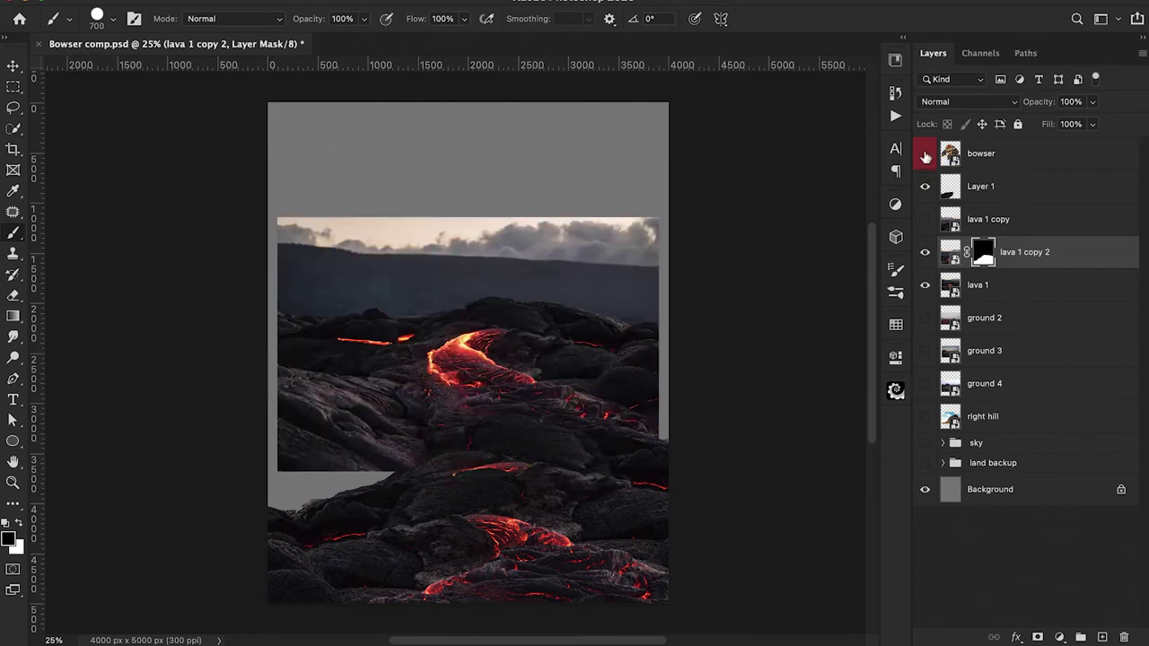
{"action": "left_click", "coordinate": [924, 154]}
Step: Shift the lava 1 photo within the scene and move its layer above Layer 1
{"action": "left_click", "coordinate": [987, 187]}
{"action": "left_click", "coordinate": [983, 285]}
{"action": "key", "text": "ctrl+t"}
{"action": "left_click_drag", "start_coordinate": [571, 442], "coordinate": [513, 458]}
{"action": "key", "text": "Return"}
{"action": "left_click_drag", "start_coordinate": [983, 285], "coordinate": [1008, 173]}
Step: Enlarge lava 1 to span the canvas width and place it along the bottom of the canvas
{"action": "key", "text": "ctrl+t"}
{"action": "left_click_drag", "start_coordinate": [432, 362], "coordinate": [518, 422]}
{"action": "left_click_drag", "start_coordinate": [644, 475], "coordinate": [769, 386]}
{"action": "scroll", "coordinate": [615, 504], "scroll_direction": "down", "scroll_amount": 5}
{"action": "key", "text": "Return"}
Step: Move the bowser layer so that his feet stand on the foreground lava rocks
{"action": "scroll", "coordinate": [615, 505], "scroll_direction": "up", "scroll_amount": 4}
{"action": "left_click", "coordinate": [988, 153]}
{"action": "key", "text": "ctrl+t"}
{"action": "left_click_drag", "start_coordinate": [557, 222], "coordinate": [543, 254]}
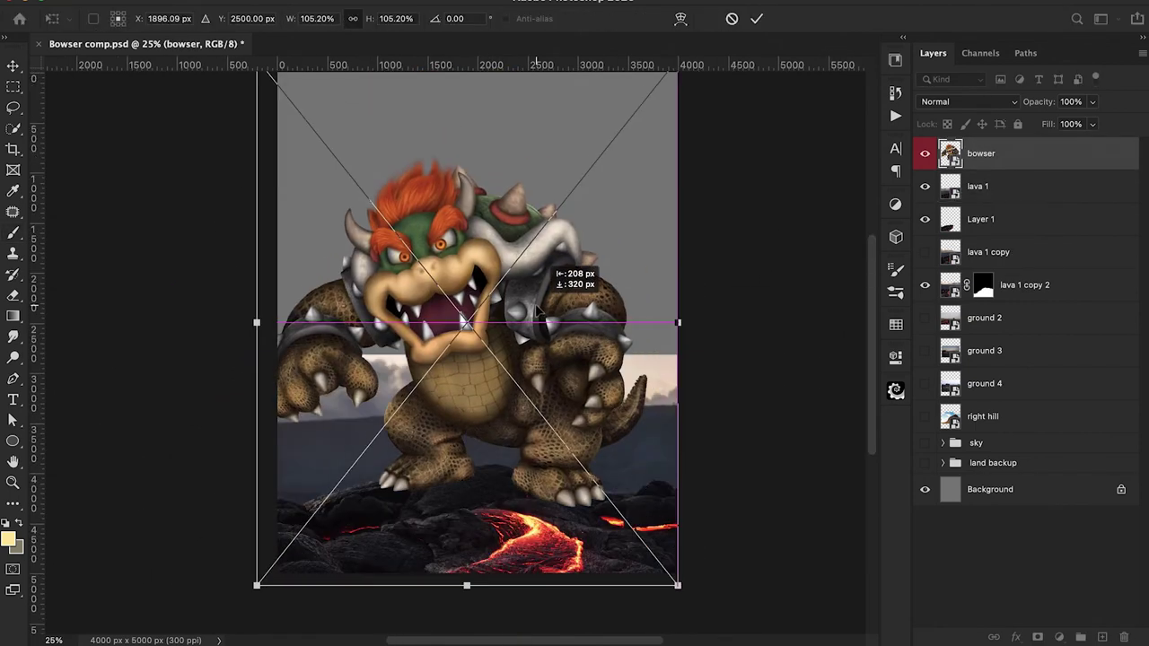
{"action": "key", "text": "Return"}
Step: Hide the lava 1 layer and fine-tune Bowser's position on the rocks
{"action": "left_click", "coordinate": [926, 187]}
{"action": "left_click", "coordinate": [925, 191]}
{"action": "left_click", "coordinate": [925, 191]}
{"action": "key", "text": "ctrl+t"}
{"action": "left_click_drag", "start_coordinate": [545, 321], "coordinate": [560, 308]}
{"action": "key", "text": "Return"}
Step: Paint on the lava 1 copy 2 mask with a smaller brush to reshape the rock horizon behind Bowser's feet
{"action": "scroll", "coordinate": [566, 321], "scroll_direction": "up", "scroll_amount": 4}
{"action": "scroll", "coordinate": [566, 321], "scroll_direction": "down", "scroll_amount": 3}
{"action": "left_click", "coordinate": [926, 285]}
{"action": "left_click", "coordinate": [926, 284]}
{"action": "left_click", "coordinate": [984, 285]}
{"action": "key", "text": "bracketleft"}
{"action": "key", "text": "bracketleft"}
{"action": "key", "text": "bracketleft"}
{"action": "key", "text": "bracketleft"}
{"action": "mouse_move", "coordinate": [628, 452]}
{"action": "left_mouse_down"}
{"action": "mouse_move", "coordinate": [651, 414]}
{"action": "mouse_move", "coordinate": [669, 444]}
{"action": "left_mouse_up"}
{"action": "left_click_drag", "start_coordinate": [528, 435], "coordinate": [496, 438]}
Step: Refine the rock edge beside Bowser's right-hand foot on the lava 1 copy 2 mask with a 100 px brush
{"action": "scroll", "coordinate": [634, 471], "scroll_direction": "up", "scroll_amount": 2}
{"action": "key", "text": "bracketleft"}
{"action": "key", "text": "bracketleft"}
{"action": "key", "text": "bracketleft"}
{"action": "key", "text": "bracketleft"}
{"action": "key", "text": "bracketleft"}
{"action": "key", "text": "bracketleft"}
{"action": "key", "text": "x"}
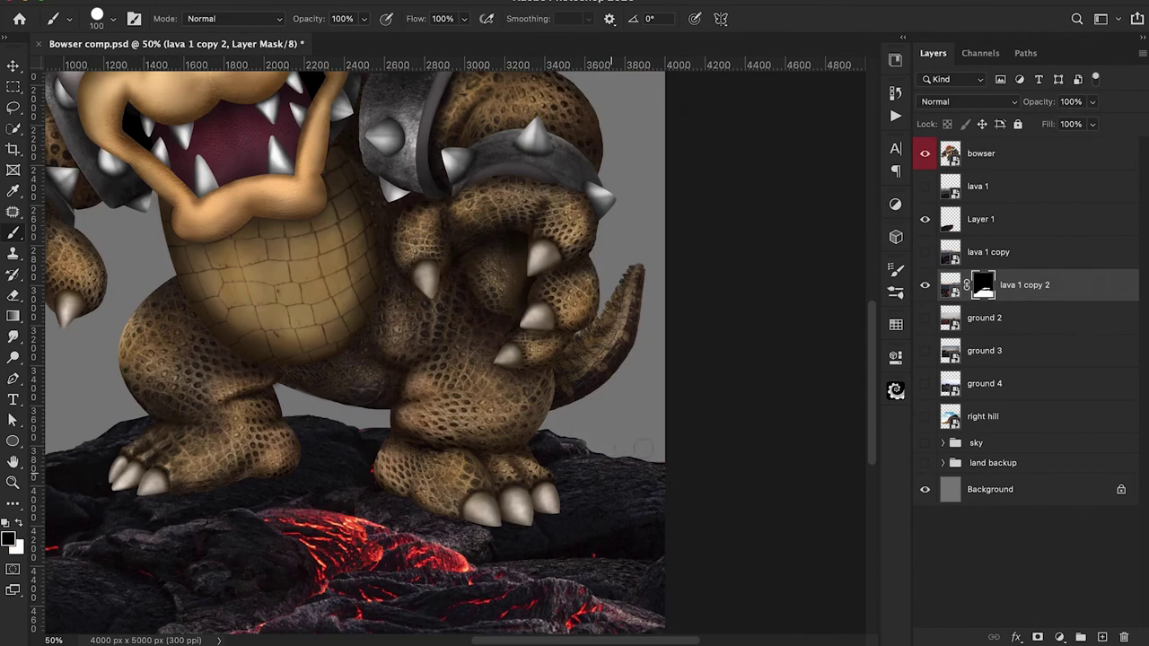
{"action": "key", "text": "x"}
{"action": "key", "text": "ctrl+minus"}
{"action": "left_click_drag", "start_coordinate": [585, 463], "coordinate": [671, 541]}
Step: Show lava 1 copy, place it over the foreground and add a black mask that reveals only its bright lava flow
{"action": "left_click", "coordinate": [925, 253]}
{"action": "left_click", "coordinate": [998, 253]}
{"action": "left_click_drag", "start_coordinate": [668, 456], "coordinate": [677, 511]}
{"action": "left_click", "coordinate": [1038, 637], "text": "alt"}
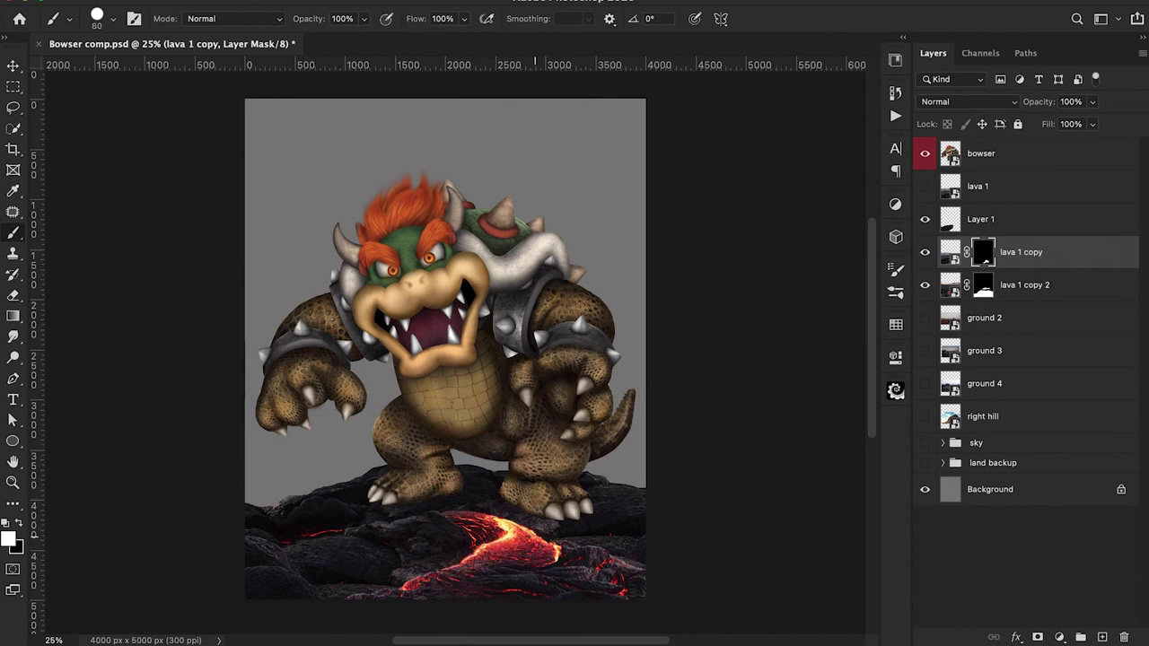
Step: Group Layer 1, lava 1 copy and lava 1 copy 2 and name the group "ground 1"
{"action": "left_click", "coordinate": [980, 219]}
{"action": "left_click", "coordinate": [1019, 285], "text": "shift"}
{"action": "key", "text": "super+g"}
{"action": "double_click", "coordinate": [985, 213]}
{"action": "type", "text": "ground 1"}
{"action": "key", "text": "Return"}
Step: Show the lava 1 layer, hide bowser and add a layer mask to lava 1
{"action": "left_click", "coordinate": [925, 187]}
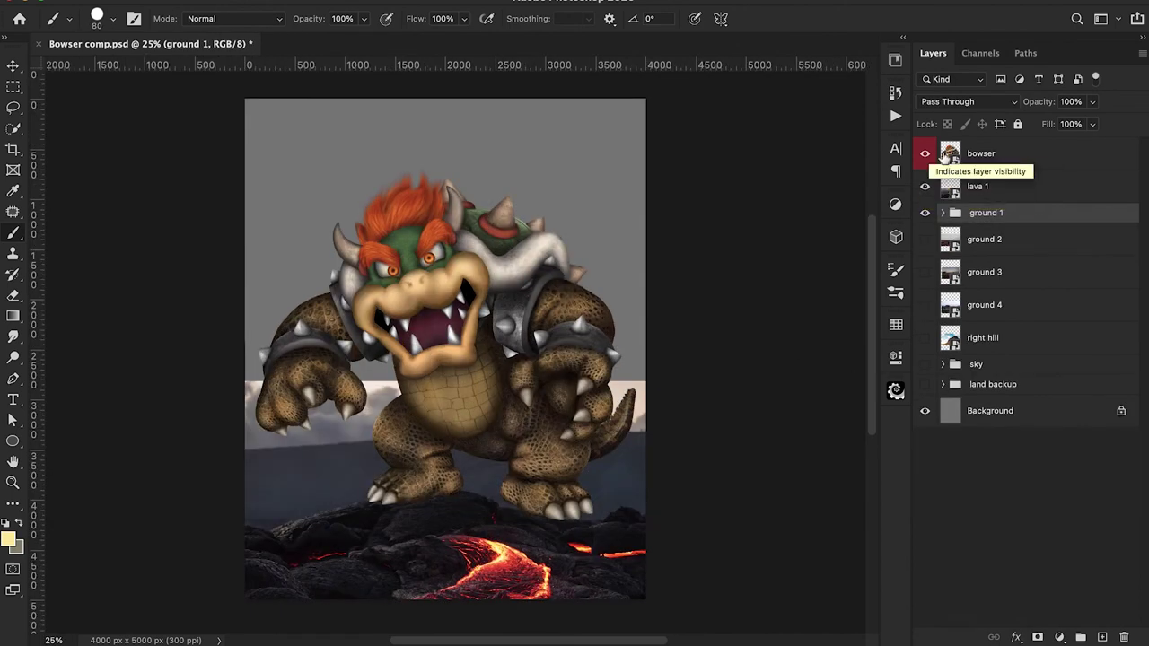
{"action": "left_click", "coordinate": [925, 153]}
{"action": "left_click", "coordinate": [980, 187]}
{"action": "left_click", "coordinate": [1037, 637]}
Step: Select lava 1's sky and distant hill with the Quick Selection tool and hide them by filling the mask with black
{"action": "key", "text": "w"}
{"action": "left_click_drag", "start_coordinate": [610, 477], "coordinate": [369, 431]}
{"action": "left_click_drag", "start_coordinate": [381, 561], "coordinate": [362, 521]}
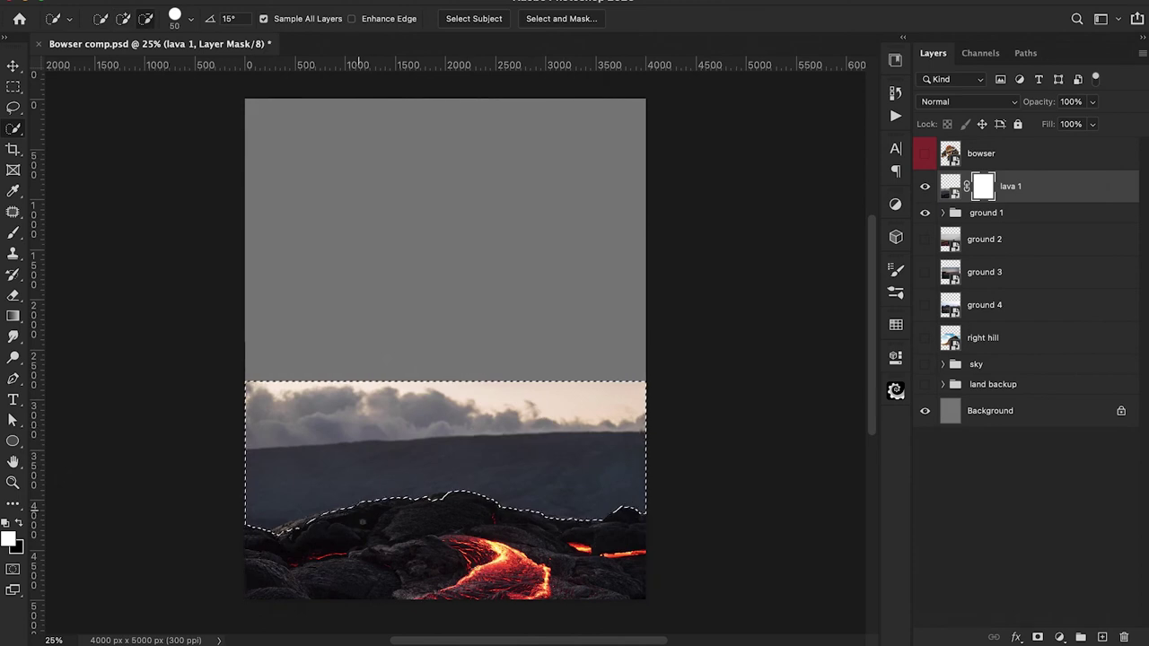
{"action": "key", "text": "x"}
{"action": "key", "text": "alt+BackSpace"}
{"action": "key", "text": "super+d"}
Step: Hide the ground 1 group and paint away the leftover strip along lava 1's top edge on its mask
{"action": "left_click", "coordinate": [926, 212]}
{"action": "key", "text": "b"}
{"action": "left_click_drag", "start_coordinate": [619, 384], "coordinate": [251, 401]}
Step: Show the bowser layer again and nudge it slightly down onto the rocks
{"action": "left_click", "coordinate": [925, 153]}
{"action": "left_click", "coordinate": [981, 153]}
{"action": "key", "text": "super+t"}
{"action": "left_click_drag", "start_coordinate": [541, 338], "coordinate": [543, 352]}
{"action": "key", "text": "Return"}
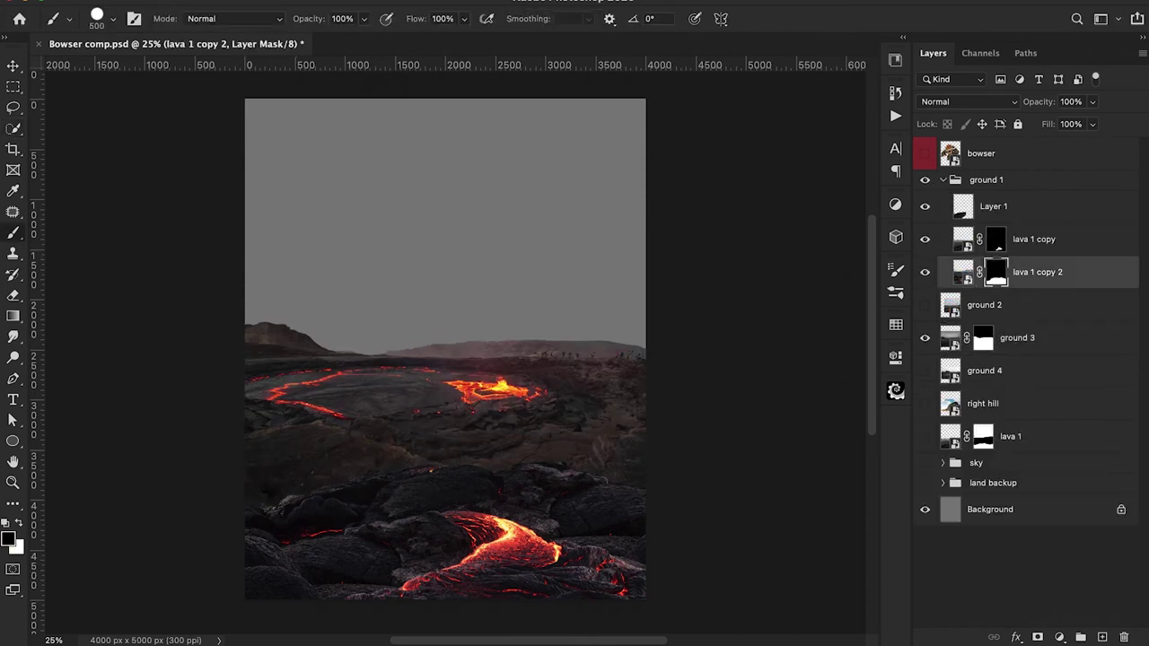
Step: Move the ground 3 layer down so its lava field sits just behind the foreground rocks, checking it against bowser
{"action": "left_click", "coordinate": [943, 179]}
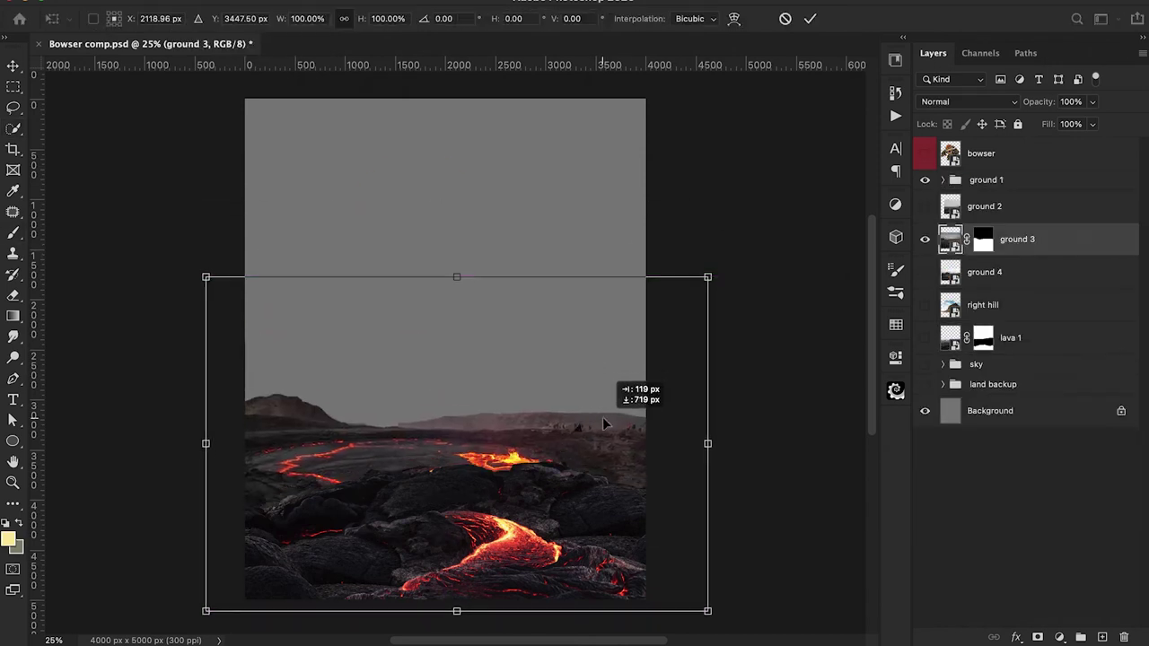
{"action": "key", "text": "Return"}
{"action": "left_click", "coordinate": [924, 153]}
{"action": "left_click", "coordinate": [924, 154]}
{"action": "left_click", "coordinate": [924, 153]}
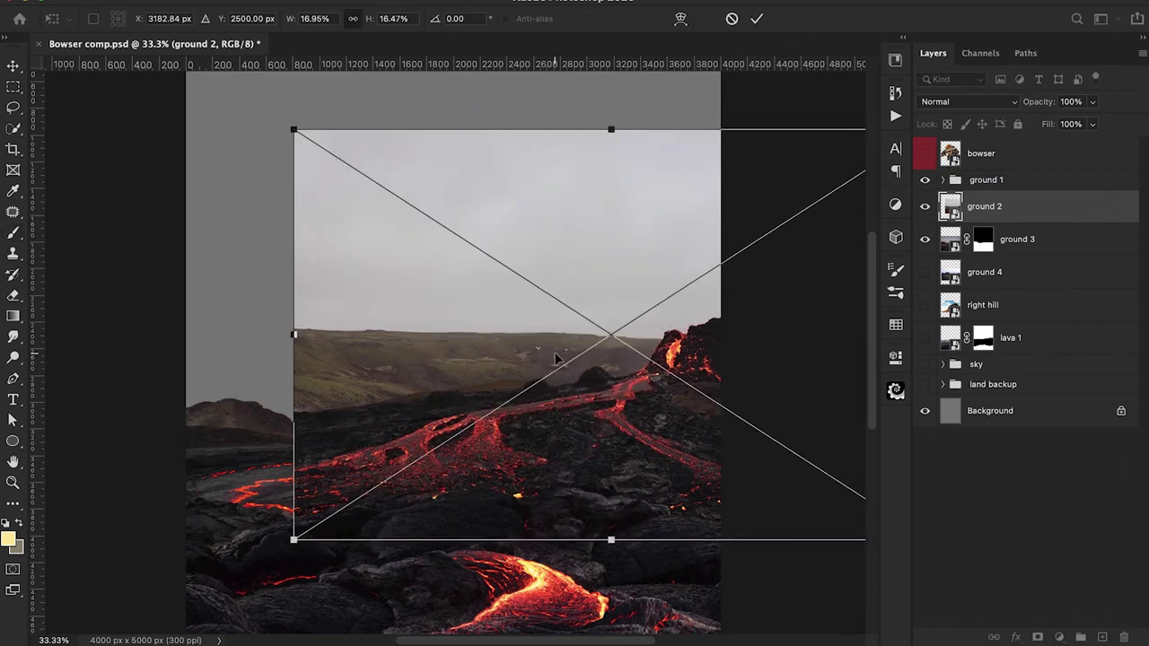
Step: Position ground 2 left and down so its volcano and lava streams lie behind the foreground rocks
{"action": "mouse_move", "coordinate": [631, 446]}
{"action": "left_mouse_down"}
{"action": "mouse_move", "coordinate": [585, 446]}
{"action": "mouse_move", "coordinate": [605, 450]}
{"action": "left_mouse_up"}
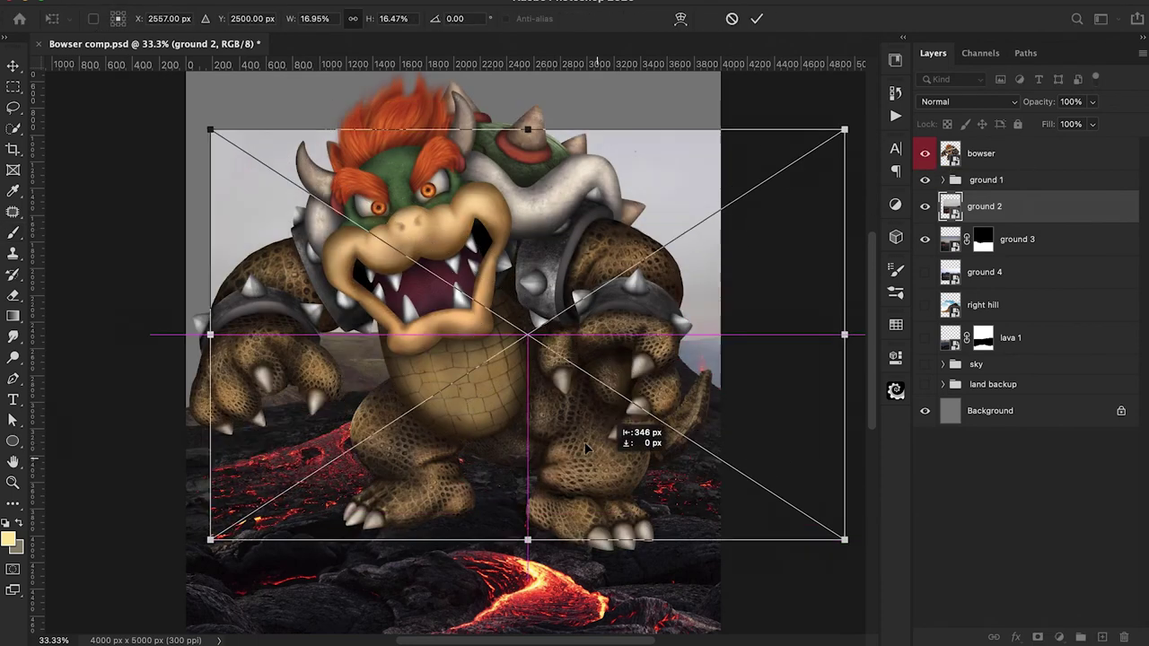
{"action": "left_click_drag", "start_coordinate": [718, 512], "coordinate": [679, 537]}
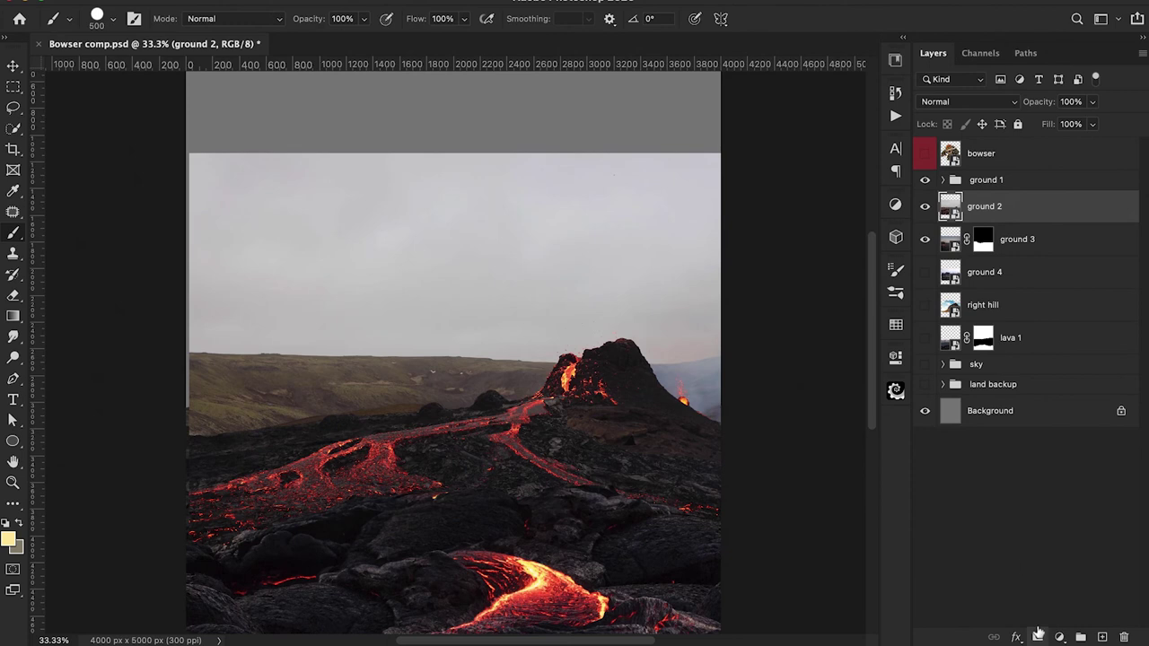
Step: Try to mask out ground 2's sky, distant hills, volcano cone and lower left area
{"action": "mouse_move", "coordinate": [673, 332]}
{"action": "left_mouse_down"}
{"action": "mouse_move", "coordinate": [619, 301]}
{"action": "mouse_move", "coordinate": [697, 230]}
{"action": "mouse_move", "coordinate": [270, 170]}
{"action": "left_mouse_up"}
{"action": "left_click_drag", "start_coordinate": [206, 454], "coordinate": [268, 431]}
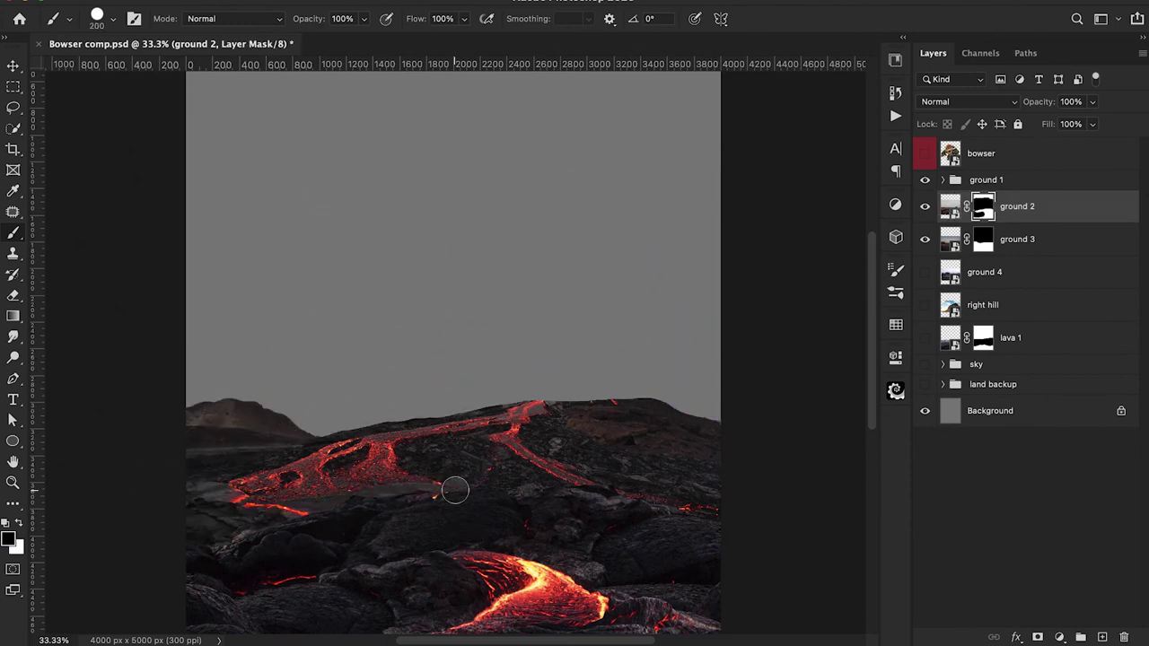
{"action": "left_click", "coordinate": [925, 153]}
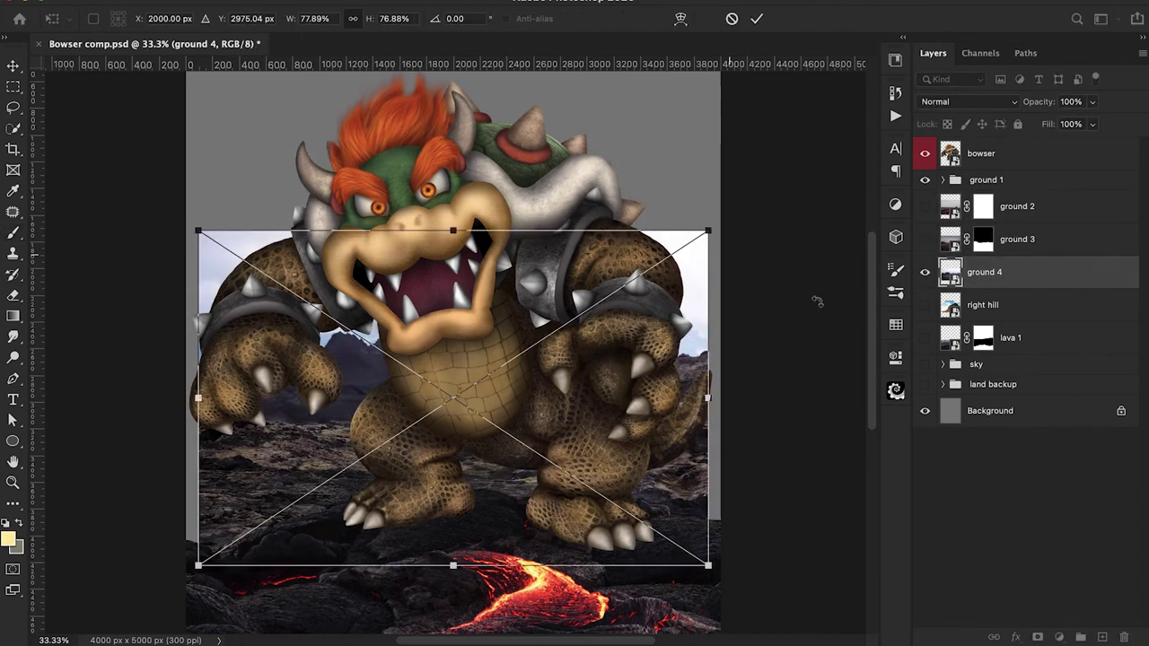
Step: Scale ground 4 up to span the canvas width, duplicate it, and hide the copy and bowser
{"action": "left_click_drag", "start_coordinate": [708, 231], "coordinate": [755, 199]}
{"action": "left_click_drag", "start_coordinate": [691, 313], "coordinate": [686, 301]}
{"action": "key", "text": "Return"}
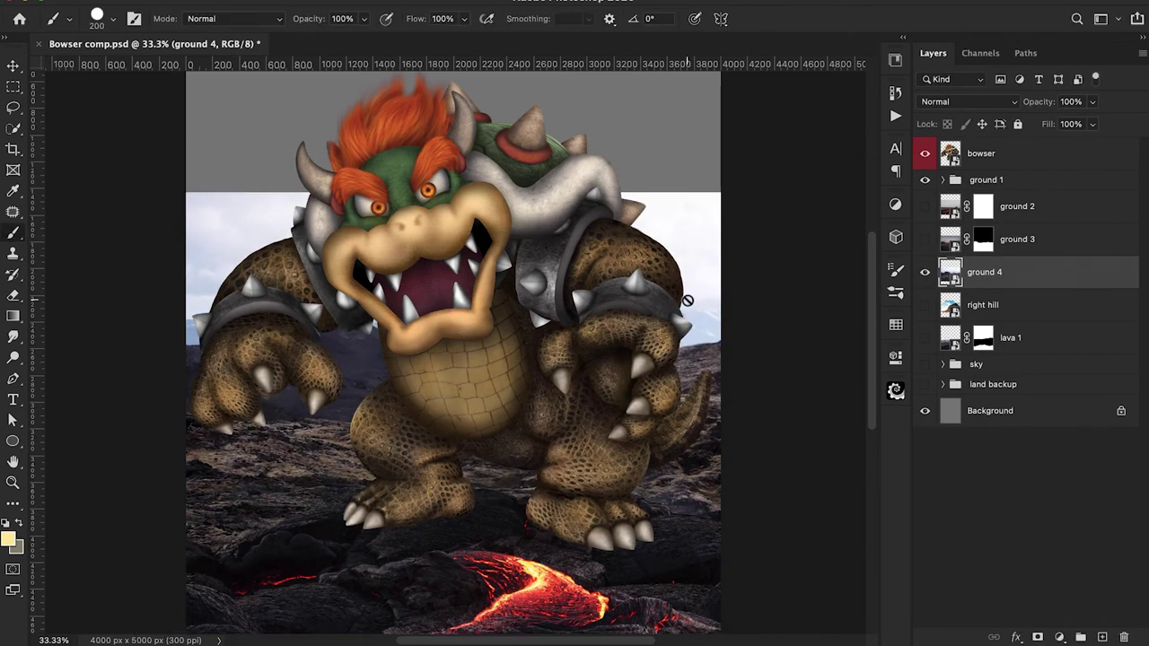
{"action": "key", "text": "super+j"}
{"action": "left_click", "coordinate": [924, 153]}
{"action": "left_click", "coordinate": [924, 271]}
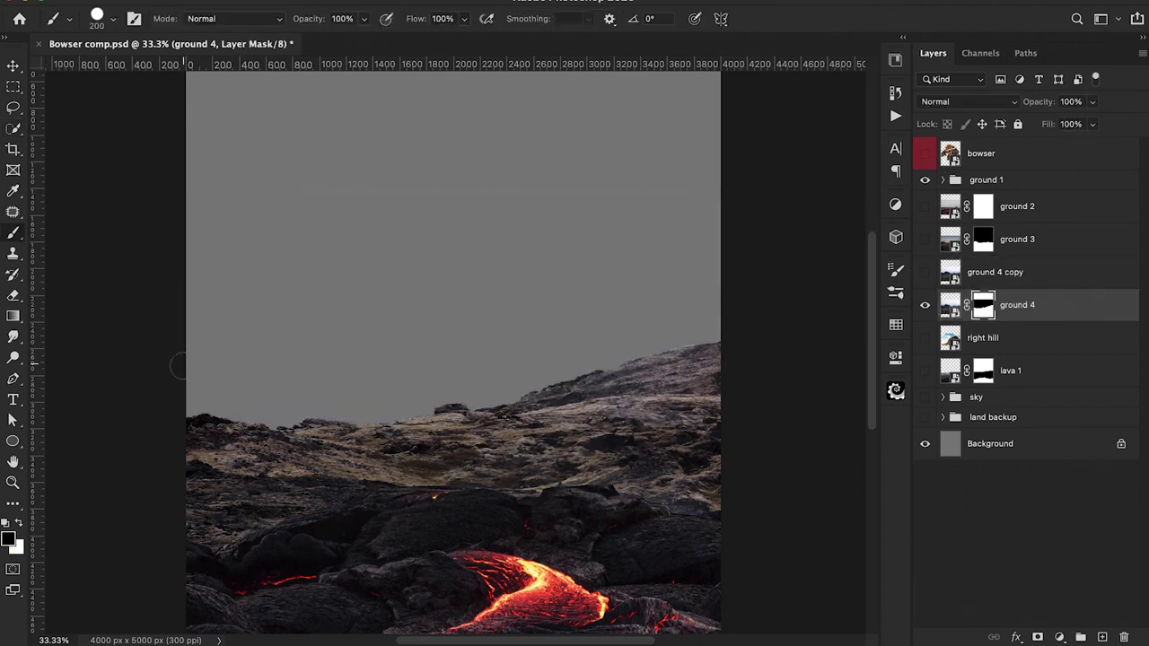
Step: Mute and darken ground 4 with a Hue/Saturation adjustment clipped to it
{"action": "key", "text": "super+minus"}
{"action": "key", "text": "super+minus"}
{"action": "left_click", "coordinate": [1059, 638]}
{"action": "left_click", "coordinate": [1073, 426]}
{"action": "left_click", "coordinate": [757, 623]}
{"action": "left_click_drag", "start_coordinate": [759, 499], "coordinate": [718, 527]}
{"action": "left_click", "coordinate": [851, 355]}
Step: Show ground 3, place it beneath ground 4, and scale it down into the left distance
{"action": "left_click", "coordinate": [925, 155]}
{"action": "left_click", "coordinate": [924, 240]}
{"action": "left_click_drag", "start_coordinate": [1020, 232], "coordinate": [1020, 352]}
{"action": "key", "text": "super+t"}
{"action": "left_click_drag", "start_coordinate": [709, 233], "coordinate": [653, 271]}
{"action": "left_click_drag", "start_coordinate": [512, 401], "coordinate": [452, 397]}
{"action": "key", "text": "Return"}
{"action": "left_click", "coordinate": [925, 153]}
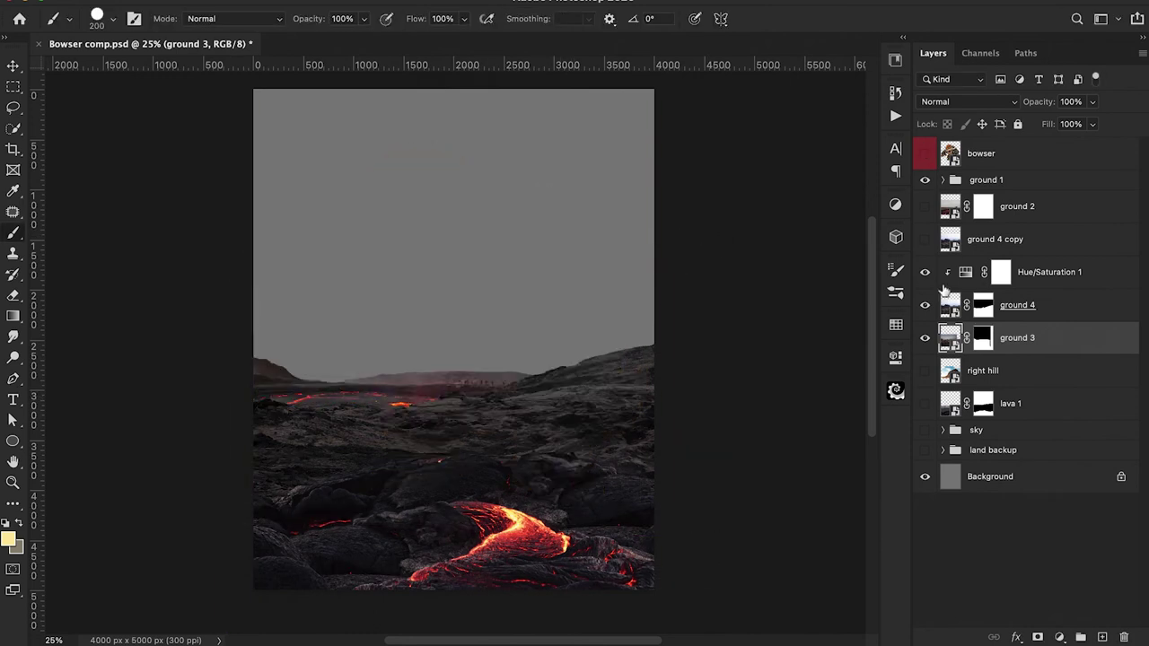
{"action": "left_click", "coordinate": [983, 337]}
Step: Show ground 2, scale it down over the middle distance, and mask out its sky
{"action": "left_click", "coordinate": [925, 154]}
{"action": "left_click", "coordinate": [925, 207]}
{"action": "left_click", "coordinate": [925, 153]}
{"action": "left_click", "coordinate": [1017, 207]}
{"action": "key", "text": "super+t"}
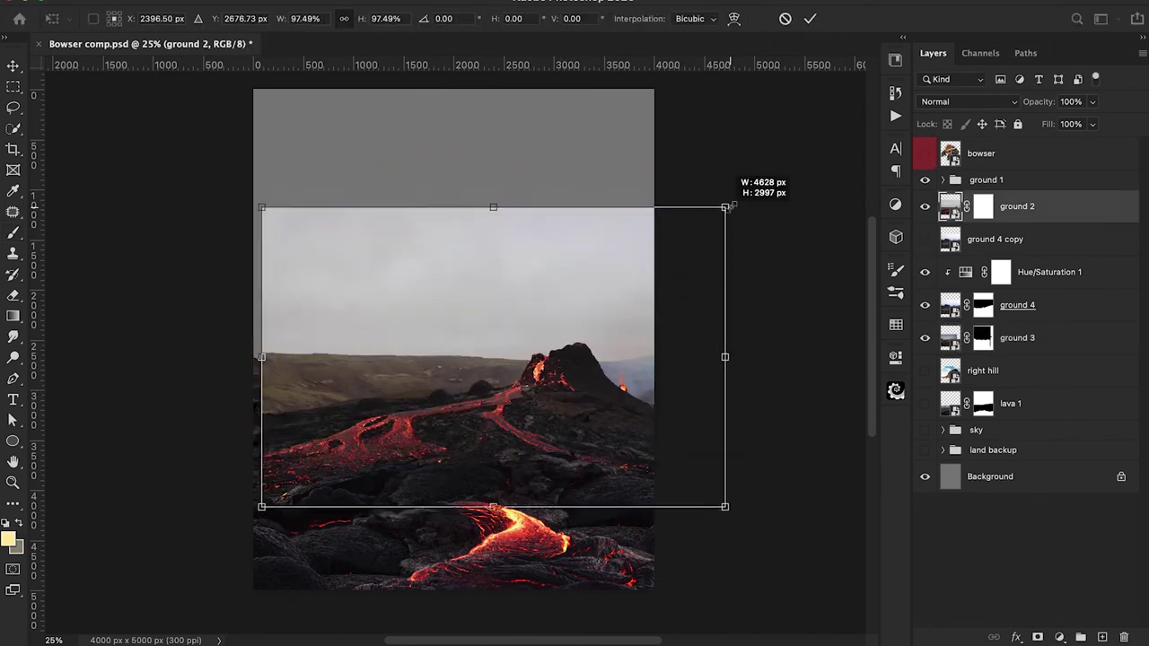
{"action": "left_click_drag", "start_coordinate": [728, 205], "coordinate": [626, 273]}
{"action": "key", "text": "Return"}
{"action": "left_click_drag", "start_coordinate": [583, 297], "coordinate": [339, 301]}
{"action": "left_click", "coordinate": [983, 207]}
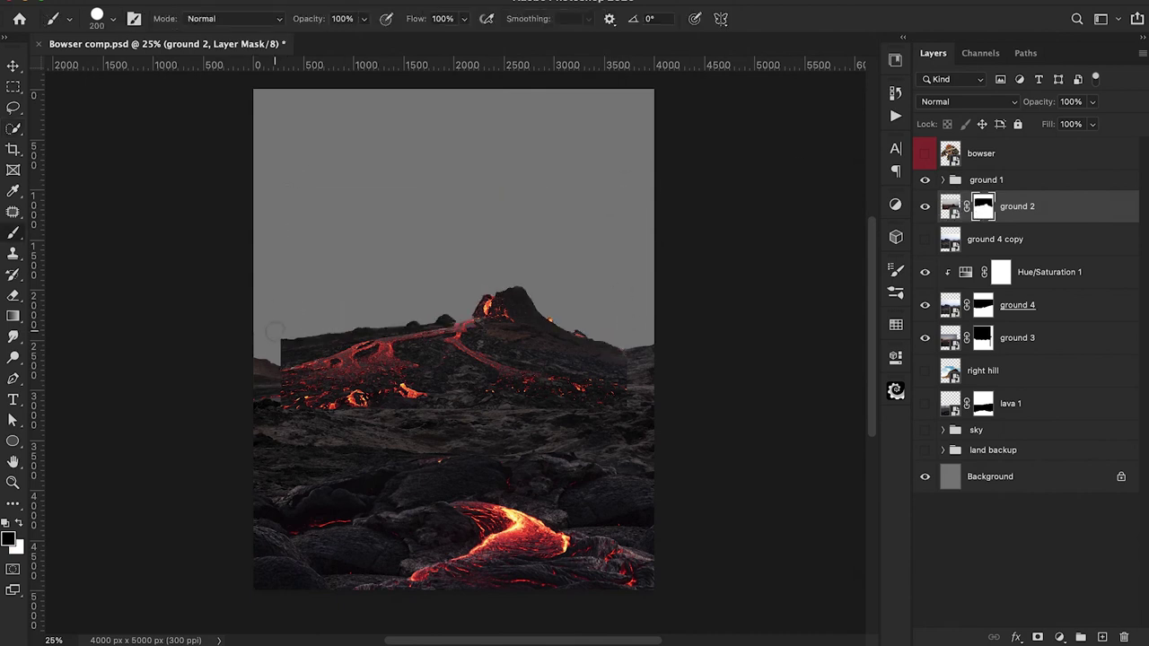
Step: Duplicate ground 2, hide the copy, move the original lower, and paint its mask to blend it into the rocks
{"action": "key", "text": "super+j"}
{"action": "left_click", "coordinate": [924, 206]}
{"action": "left_click", "coordinate": [1016, 239]}
{"action": "key", "text": "super+t"}
{"action": "left_click_drag", "start_coordinate": [451, 314], "coordinate": [478, 392]}
{"action": "key", "text": "Return"}
{"action": "left_click", "coordinate": [983, 239]}
{"action": "left_click_drag", "start_coordinate": [642, 422], "coordinate": [577, 360]}
{"action": "left_click_drag", "start_coordinate": [310, 468], "coordinate": [447, 456]}
{"action": "key", "text": "x"}
{"action": "left_click", "coordinate": [926, 154]}
{"action": "key", "text": "x"}
Step: Show ground 2 copy and move it down and left to add lava among the left rocks
{"action": "left_click", "coordinate": [925, 206]}
{"action": "left_click", "coordinate": [1027, 206]}
{"action": "key", "text": "super+t"}
{"action": "mouse_move", "coordinate": [480, 328]}
{"action": "left_mouse_down"}
{"action": "mouse_move", "coordinate": [341, 402]}
{"action": "mouse_move", "coordinate": [304, 389]}
{"action": "left_mouse_up"}
{"action": "key", "text": "Return"}
{"action": "key", "text": "b"}
{"action": "key", "text": "d"}
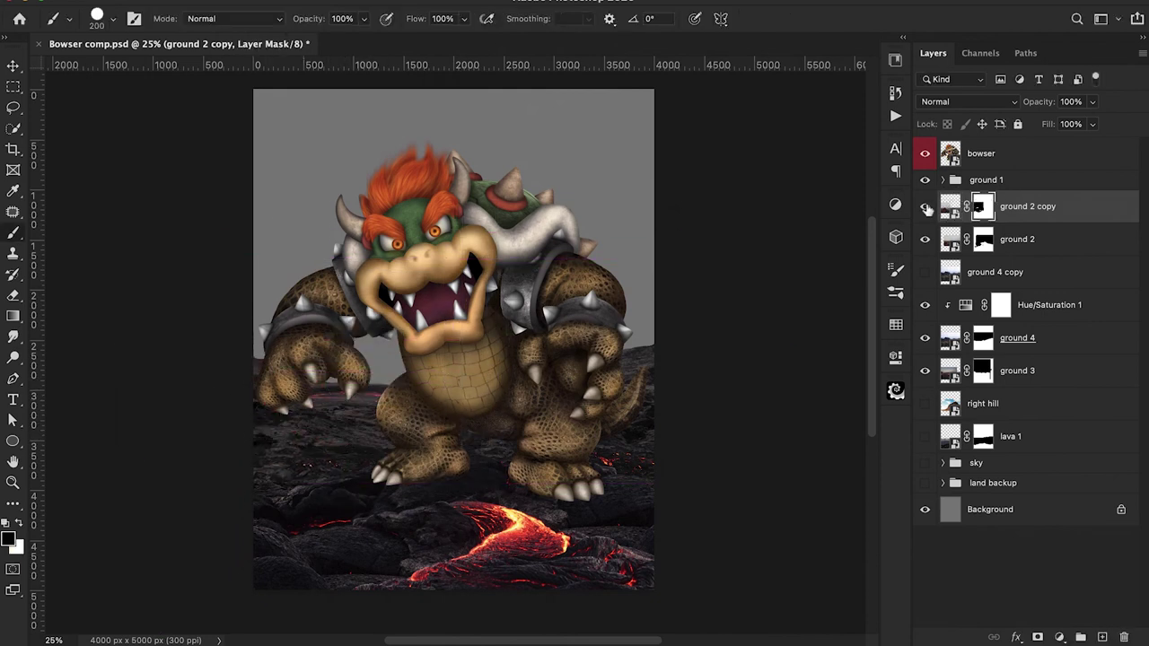
Step: Duplicate ground 2 copy, shift the duplicate further left, and check its mask and visibility
{"action": "key", "text": "super+j"}
{"action": "key", "text": "super+t"}
{"action": "left_click_drag", "start_coordinate": [359, 359], "coordinate": [308, 359]}
{"action": "key", "text": "Return"}
{"action": "left_click", "coordinate": [983, 207]}
{"action": "left_click", "coordinate": [926, 208]}
Step: Sort the ground 2, ground 4 and ground 3 layers into their own groups
{"action": "left_click", "coordinate": [1081, 207]}
{"action": "scroll", "coordinate": [519, 268], "scroll_direction": "right", "scroll_amount": 3}
{"action": "left_click", "coordinate": [1077, 305], "text": "shift"}
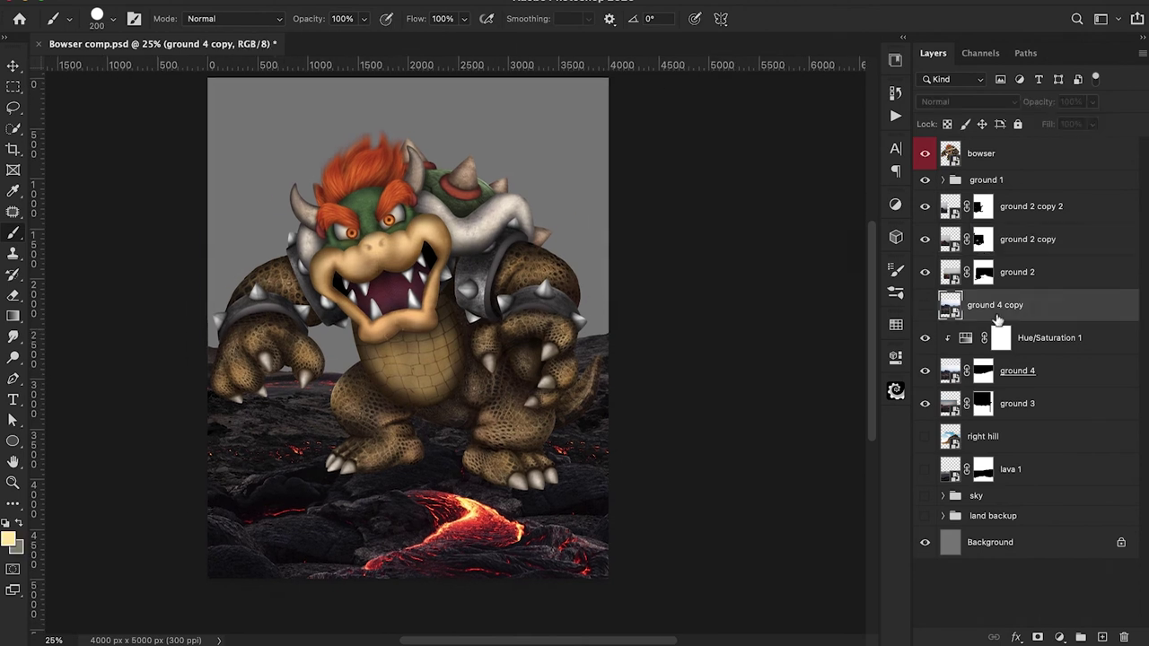
{"action": "key", "text": "ctrl+g"}
{"action": "left_click", "coordinate": [1050, 226]}
{"action": "left_click", "coordinate": [1016, 260], "text": "shift"}
{"action": "key", "text": "super+g"}
{"action": "left_click", "coordinate": [1010, 247]}
{"action": "key", "text": "super+g"}
Step: Delete the hidden lava 1 layer
{"action": "left_click", "coordinate": [943, 239]}
{"action": "left_click", "coordinate": [1019, 300]}
{"action": "key", "text": "Delete"}
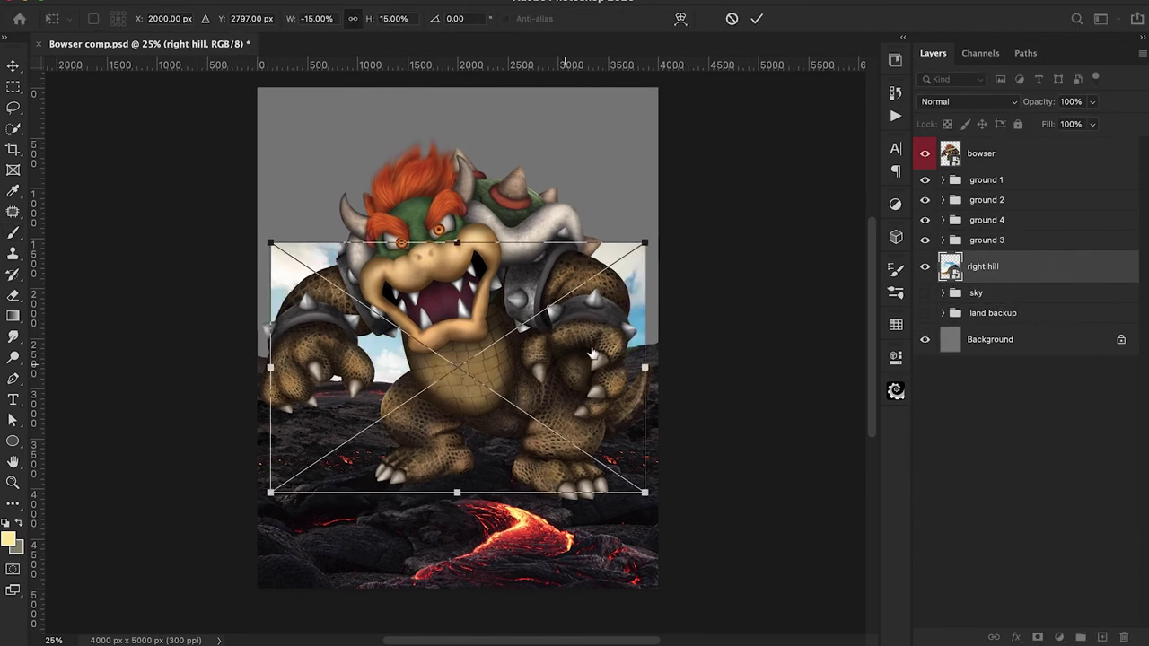
Step: Move right hill up, hide its selected sky on a layer mask, and paint away the leftovers beside the hill
{"action": "left_click_drag", "start_coordinate": [487, 364], "coordinate": [672, 278]}
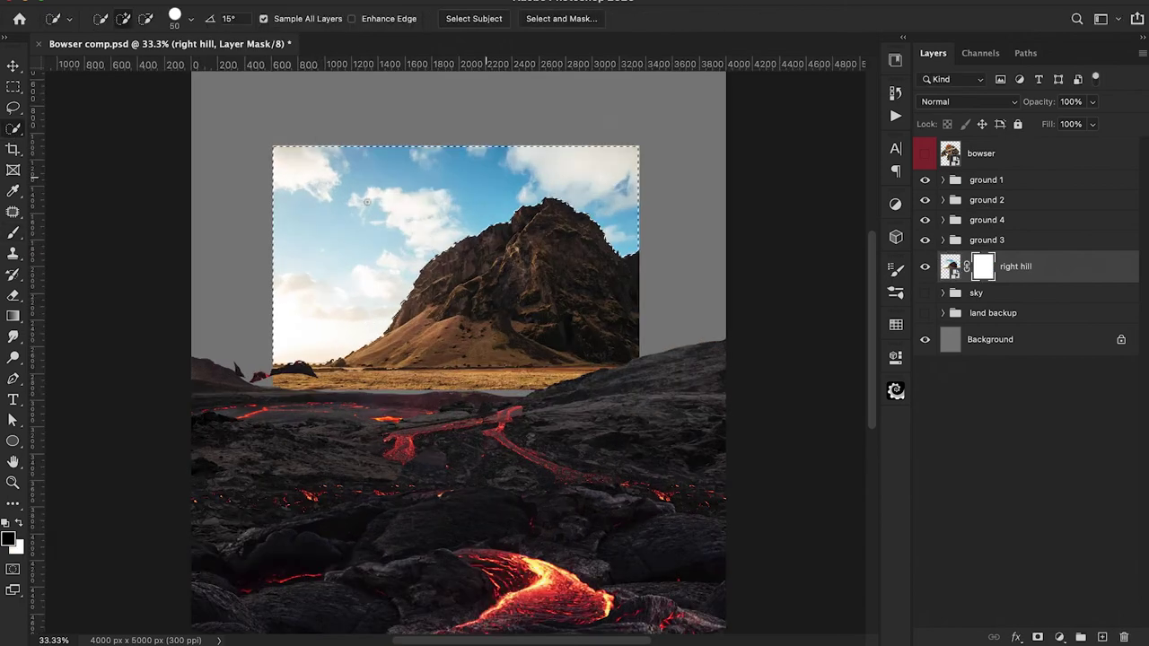
{"action": "key", "text": "alt+BackSpace"}
{"action": "key", "text": "super+d"}
{"action": "key", "text": "b"}
{"action": "mouse_move", "coordinate": [279, 378]}
{"action": "left_mouse_down"}
{"action": "mouse_move", "coordinate": [646, 370]}
{"action": "mouse_move", "coordinate": [329, 395]}
{"action": "left_mouse_up"}
{"action": "left_click", "coordinate": [925, 154]}
{"action": "left_click", "coordinate": [925, 154]}
Step: Paint out the stray lava patch left of the lava stream on a mask in the ground 2 group
{"action": "left_click", "coordinate": [942, 199]}
{"action": "left_click", "coordinate": [995, 260]}
{"action": "left_click_drag", "start_coordinate": [433, 473], "coordinate": [343, 447]}
{"action": "left_click", "coordinate": [926, 153]}
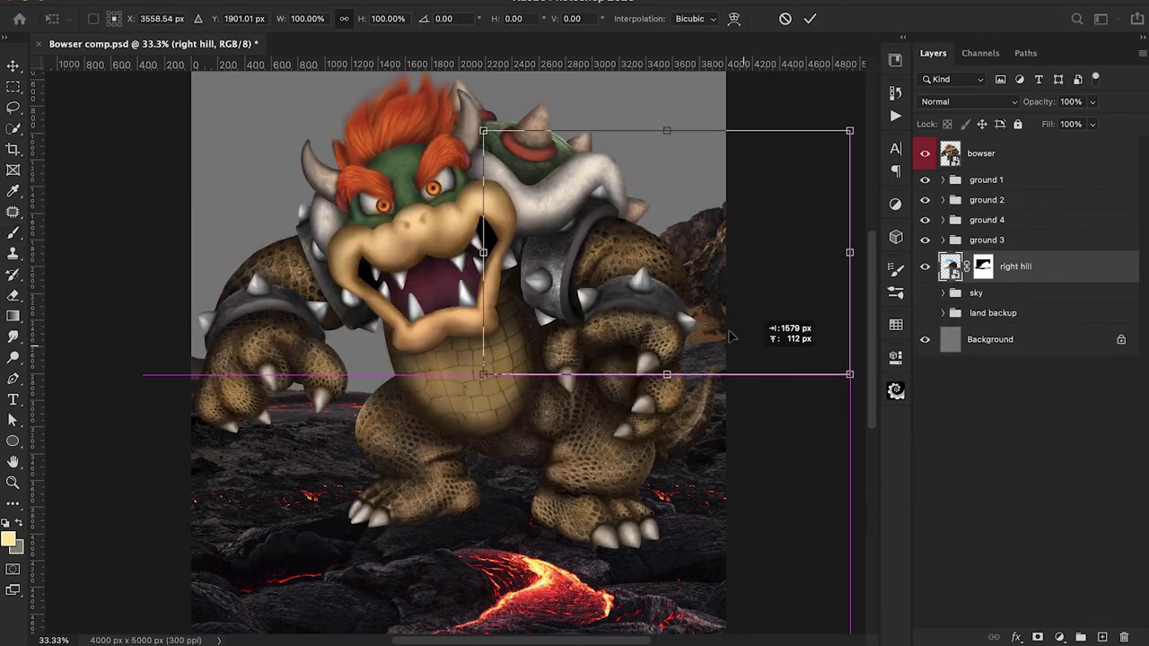
Step: Enlarge right hill to roughly double size and place it along the canvas's right edge behind bowser
{"action": "key", "text": "ctrl+minus"}
{"action": "left_click_drag", "start_coordinate": [710, 244], "coordinate": [639, 306]}
{"action": "left_click", "coordinate": [810, 18]}
{"action": "left_click", "coordinate": [925, 154]}
{"action": "left_click", "coordinate": [923, 158]}
{"action": "key", "text": "ctrl+t"}
{"action": "left_click_drag", "start_coordinate": [682, 269], "coordinate": [705, 276]}
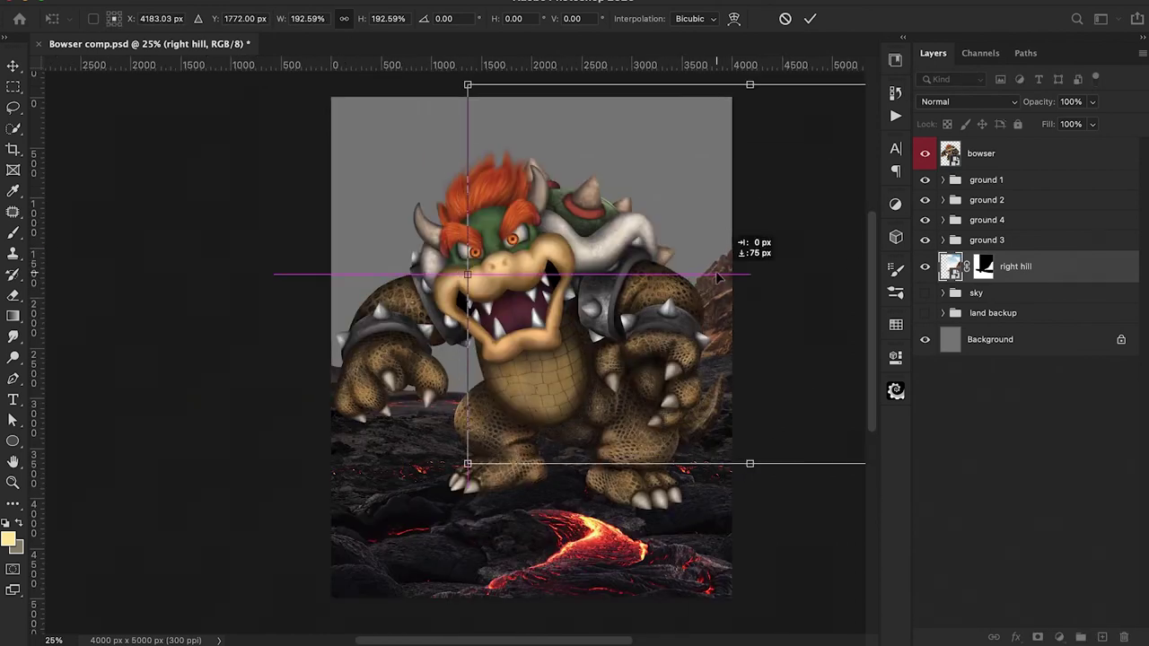
Step: Clip a Hue/Saturation adjustment to right hill to mute it, and refine the hill's position behind bowser
{"action": "right_click", "coordinate": [717, 287]}
{"action": "key", "text": "Escape"}
{"action": "mouse_move", "coordinate": [741, 269]}
{"action": "left_mouse_down"}
{"action": "mouse_move", "coordinate": [759, 259]}
{"action": "mouse_move", "coordinate": [749, 251]}
{"action": "mouse_move", "coordinate": [756, 258]}
{"action": "mouse_move", "coordinate": [710, 419]}
{"action": "mouse_move", "coordinate": [641, 403]}
{"action": "mouse_move", "coordinate": [672, 385]}
{"action": "left_mouse_up"}
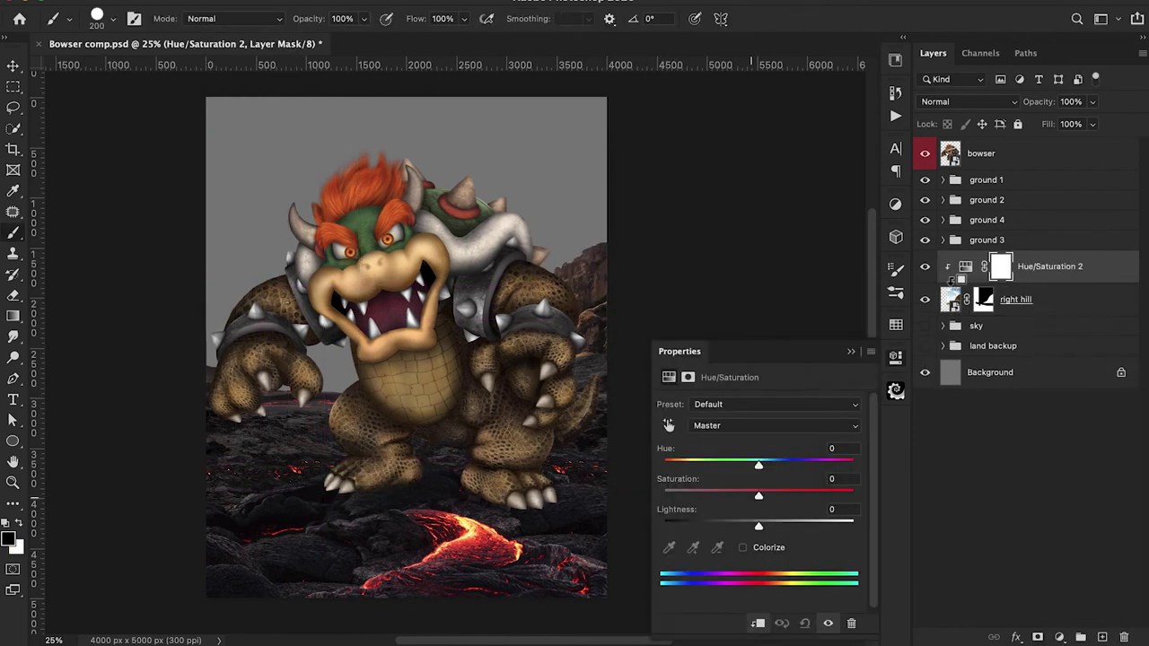
{"action": "scroll", "coordinate": [448, 350], "scroll_direction": "left", "scroll_amount": 1}
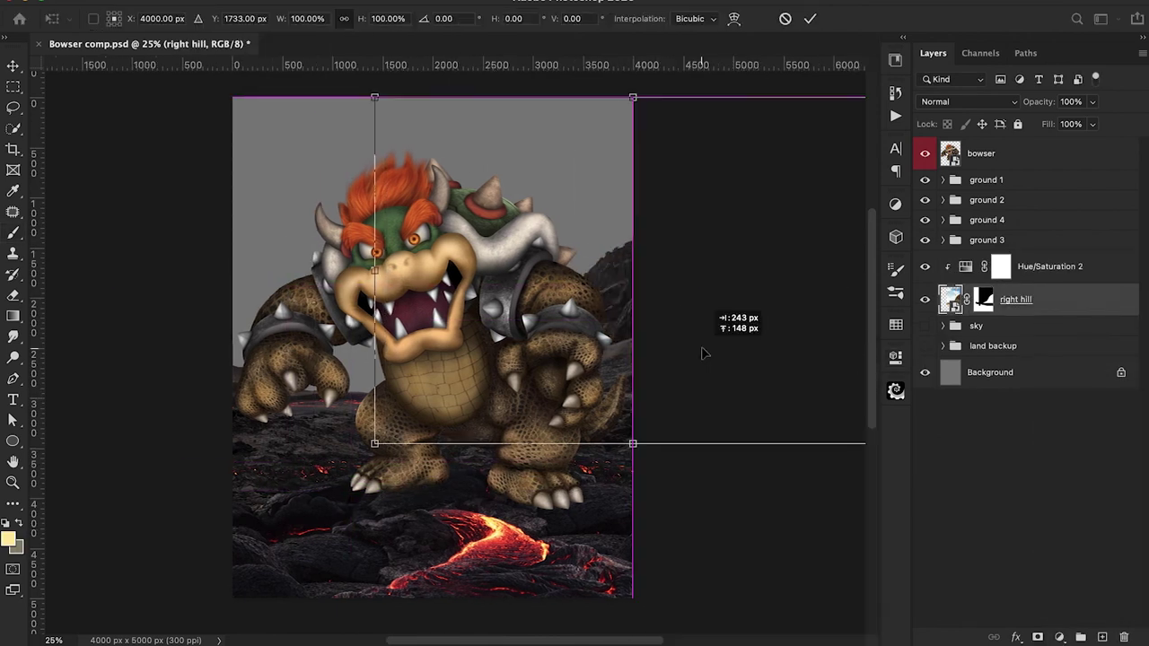
{"action": "left_click_drag", "start_coordinate": [698, 351], "coordinate": [687, 290]}
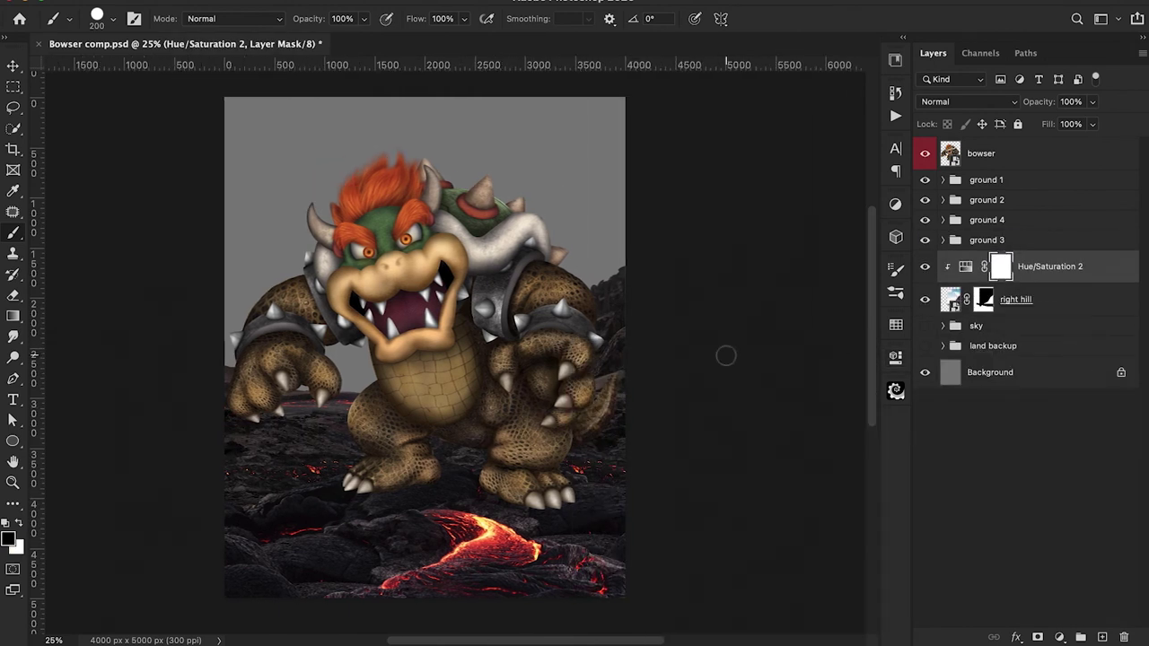
Step: Take ground 4 copy out of the ground 4 group and place it below the ground 3 group
{"action": "left_click", "coordinate": [942, 240]}
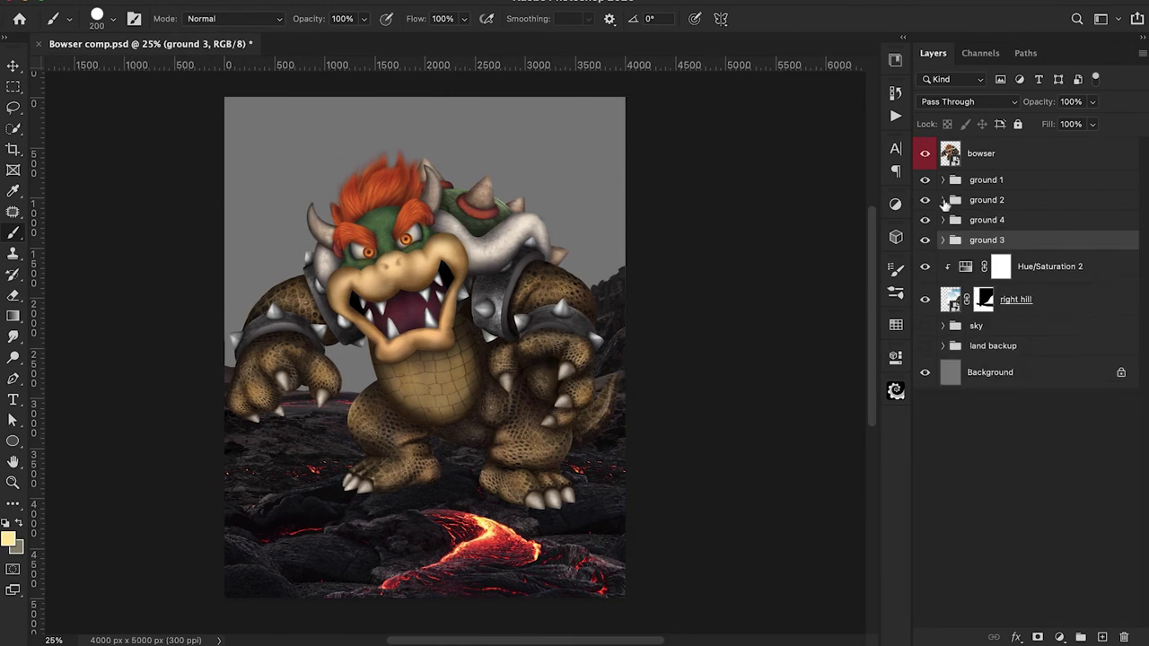
{"action": "left_click", "coordinate": [942, 220]}
{"action": "left_click", "coordinate": [924, 279]}
{"action": "left_click", "coordinate": [924, 279]}
{"action": "left_click_drag", "start_coordinate": [1003, 285], "coordinate": [1032, 319]}
Step: Scale ground 4 copy down and position its mountains in the left background
{"action": "key", "text": "ctrl+t"}
{"action": "left_click_drag", "start_coordinate": [577, 391], "coordinate": [481, 418]}
{"action": "left_click_drag", "start_coordinate": [582, 236], "coordinate": [468, 312]}
{"action": "mouse_move", "coordinate": [411, 416]}
{"action": "left_mouse_down"}
{"action": "mouse_move", "coordinate": [431, 357]}
{"action": "mouse_move", "coordinate": [350, 370]}
{"action": "mouse_move", "coordinate": [400, 409]}
{"action": "left_mouse_up"}
{"action": "left_click_drag", "start_coordinate": [458, 306], "coordinate": [498, 280]}
{"action": "mouse_move", "coordinate": [432, 450]}
{"action": "left_mouse_down"}
{"action": "mouse_move", "coordinate": [423, 431]}
{"action": "mouse_move", "coordinate": [537, 430]}
{"action": "mouse_move", "coordinate": [419, 425]}
{"action": "left_mouse_up"}
{"action": "key", "text": "Return"}
Step: Copy the Hue/Saturation 1 adjustment from the ground 4 group and clip it to ground 4 copy
{"action": "key", "text": "b"}
{"action": "left_click", "coordinate": [942, 305]}
{"action": "left_click", "coordinate": [994, 332]}
{"action": "left_click", "coordinate": [943, 306]}
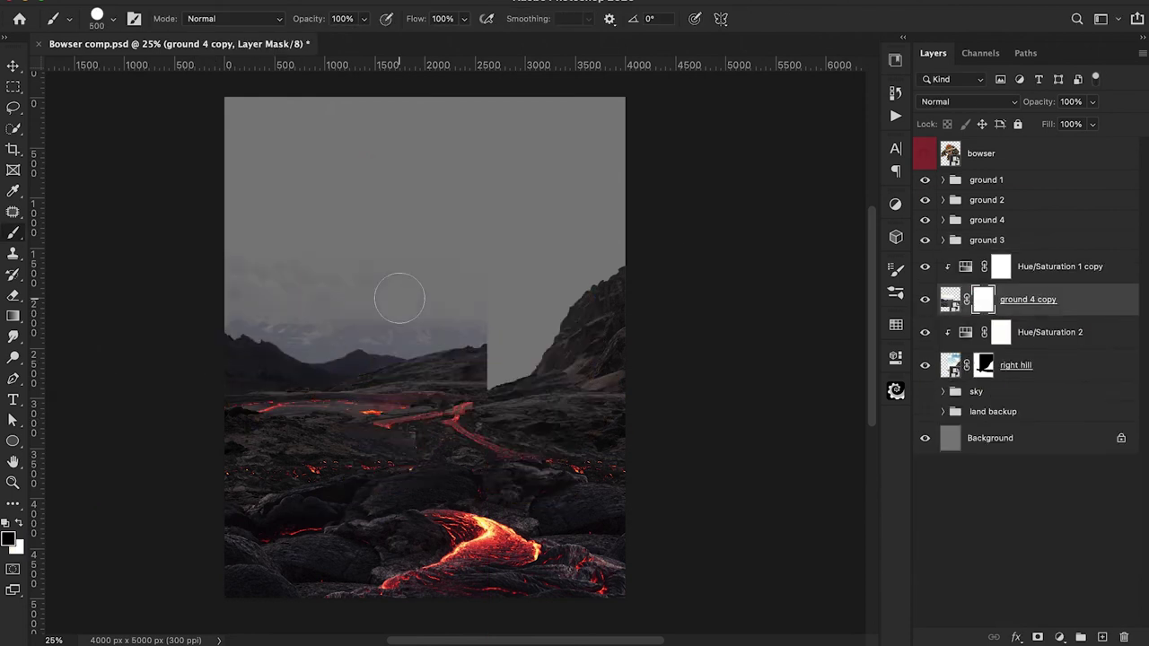
Step: Paint away the sky and snowy peaks above ground 4 copy's dark mountains on its layer mask
{"action": "left_click_drag", "start_coordinate": [397, 295], "coordinate": [466, 332]}
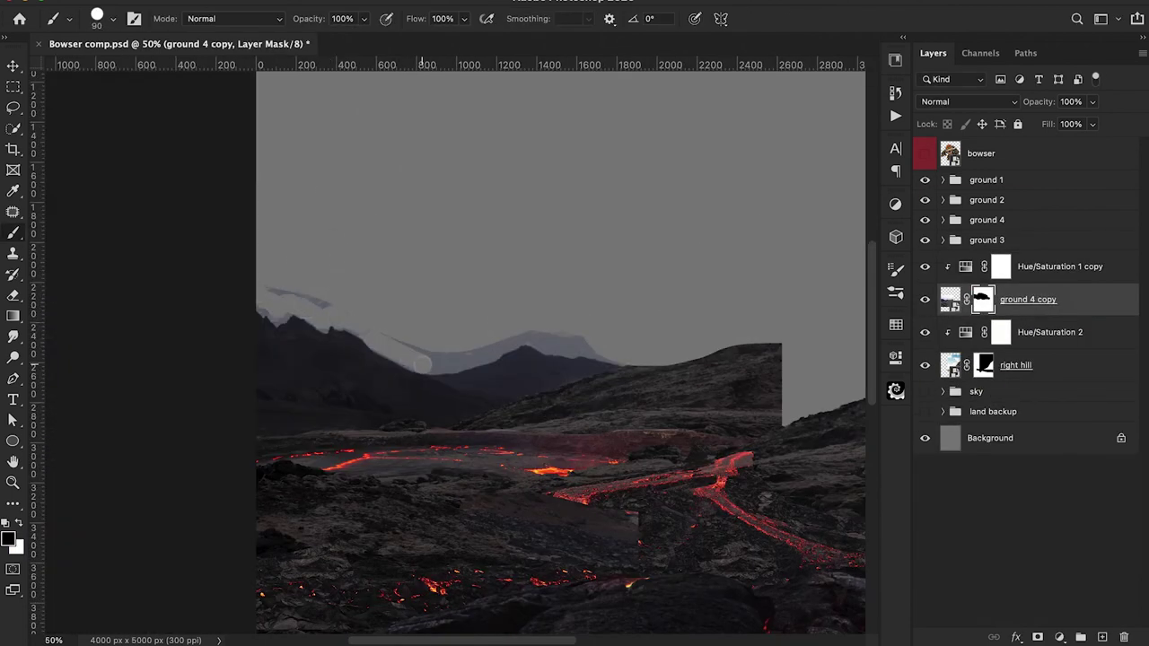
{"action": "key", "text": "super+plus"}
{"action": "key", "text": "super+plus"}
{"action": "left_click_drag", "start_coordinate": [360, 384], "coordinate": [285, 346]}
{"action": "left_click_drag", "start_coordinate": [432, 335], "coordinate": [646, 361]}
{"action": "left_click_drag", "start_coordinate": [408, 282], "coordinate": [292, 248]}
Step: Clean up the mountain ridge edge on ground 4 copy's mask with a smaller brush
{"action": "key", "text": "bracketleft"}
{"action": "key", "text": "bracketleft"}
{"action": "key", "text": "bracketleft"}
{"action": "key", "text": "bracketleft"}
{"action": "key", "text": "bracketleft"}
{"action": "key", "text": "bracketleft"}
{"action": "key", "text": "bracketleft"}
{"action": "key", "text": "bracketleft"}
{"action": "key", "text": "bracketleft"}
{"action": "left_click_drag", "start_coordinate": [275, 289], "coordinate": [294, 305]}
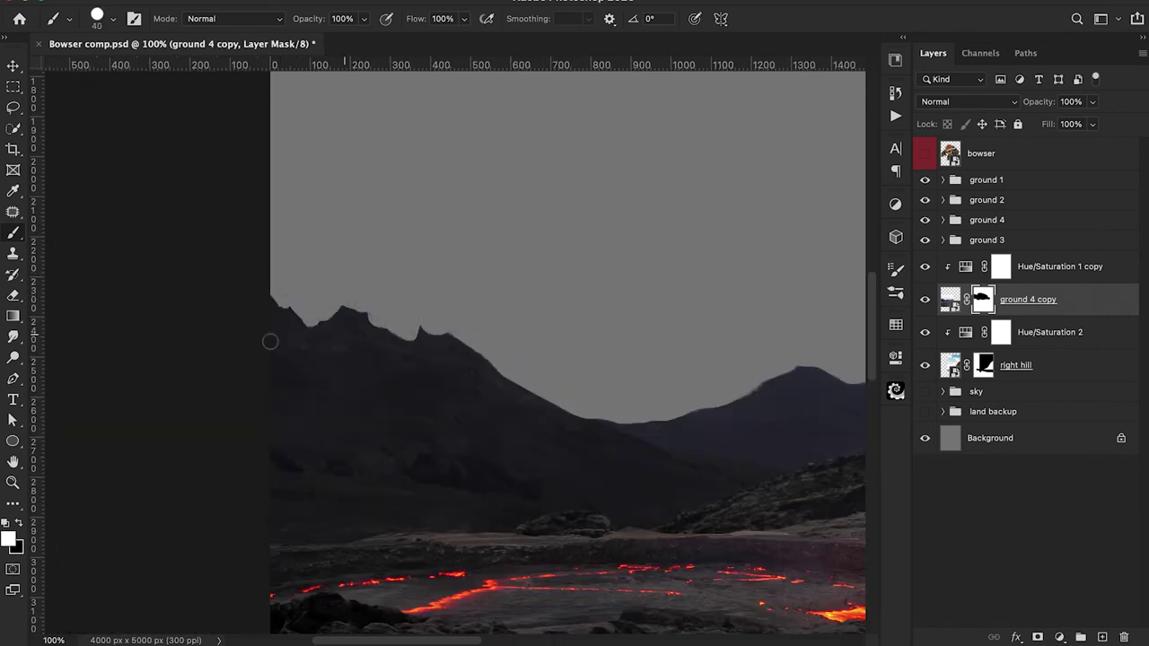
{"action": "key", "text": "super+minus"}
{"action": "key", "text": "super+minus"}
{"action": "key", "text": "super+minus"}
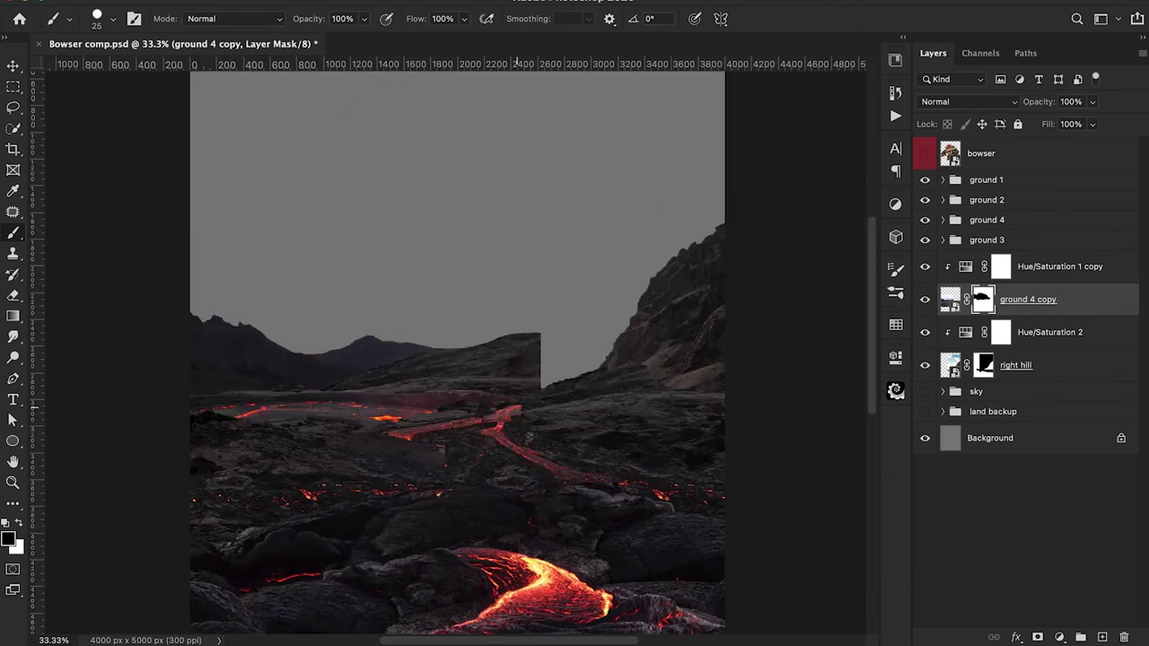
Step: Show bowser, group ground 4 copy with its adjustment as "ground 5", and name the hill's group "right hill"
{"action": "left_click", "coordinate": [924, 153]}
{"action": "key", "text": "super+minus"}
{"action": "left_click", "coordinate": [1063, 270], "text": "shift"}
{"action": "key", "text": "super+g"}
{"action": "double_click", "coordinate": [986, 260]}
{"action": "type", "text": "ground 5"}
{"action": "double_click", "coordinate": [985, 280]}
{"action": "type", "text": "right hill"}
Step: Combine all the ground and hill groups into one group named "ground" and label it green
{"action": "left_click", "coordinate": [986, 180], "text": "shift"}
{"action": "key", "text": "super+g"}
{"action": "double_click", "coordinate": [984, 181]}
{"action": "type", "text": "ground"}
{"action": "right_click", "coordinate": [925, 180]}
Step: Position the storm-clouds-PJU2BHU image from the sky group to cover the sky behind bowser
{"action": "left_click", "coordinate": [942, 200]}
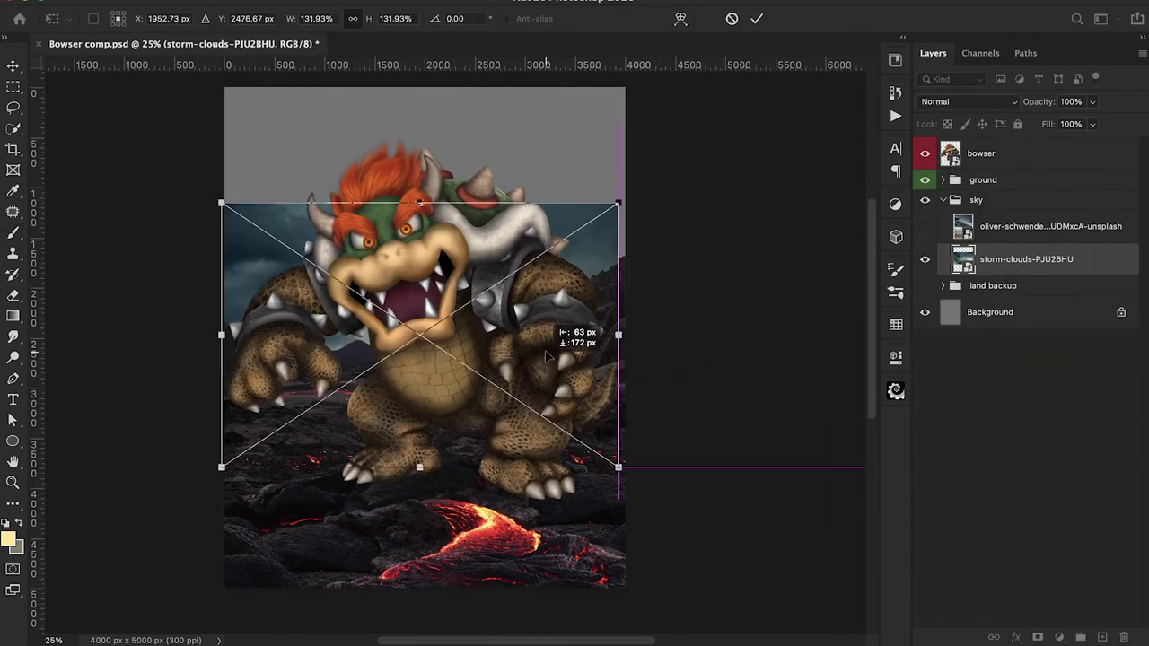
{"action": "left_click_drag", "start_coordinate": [624, 333], "coordinate": [600, 325]}
{"action": "key", "text": "Return"}
{"action": "scroll", "coordinate": [538, 305], "scroll_direction": "up", "scroll_amount": 5}
Step: Show the Unsplash cloud photo in the sky group and fit it over the left part of the sky
{"action": "left_click", "coordinate": [924, 226]}
{"action": "left_click", "coordinate": [1050, 226]}
{"action": "key", "text": "super+t"}
{"action": "key", "text": "Return"}
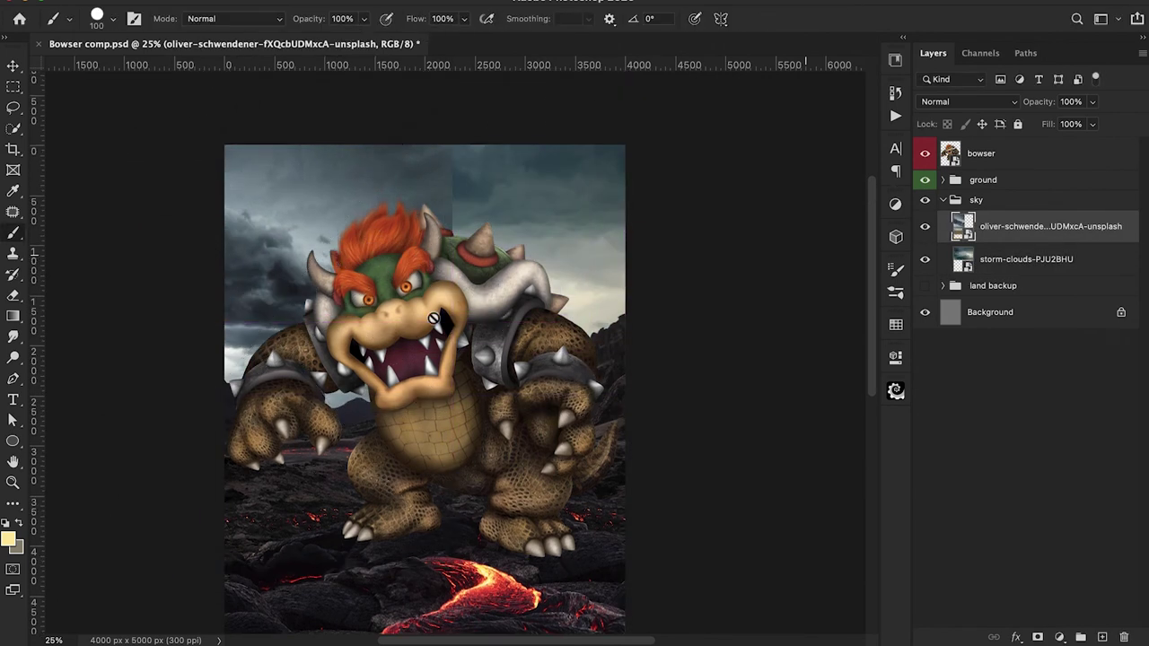
Step: Mask the Unsplash cloud layer, blend it into the storm clouds with a 40% brush, and collapse the sky group
{"action": "left_click", "coordinate": [1037, 637], "text": "alt"}
{"action": "left_click", "coordinate": [95, 21]}
{"action": "double_click", "coordinate": [61, 202]}
{"action": "key", "text": "4"}
{"action": "left_click_drag", "start_coordinate": [240, 362], "coordinate": [350, 393]}
{"action": "left_click", "coordinate": [942, 200]}
Step: Paint dark blue over the upper sky at 20% and 10% opacity on a new clipped layer set to Soft Light
{"action": "left_click", "coordinate": [1102, 637]}
{"action": "key", "text": "super+alt+g"}
{"action": "key", "text": "2"}
{"action": "left_click", "coordinate": [625, 127]}
{"action": "key", "text": "1"}
{"action": "left_click", "coordinate": [967, 101]}
{"action": "left_click", "coordinate": [961, 326]}
{"action": "left_click", "coordinate": [924, 210]}
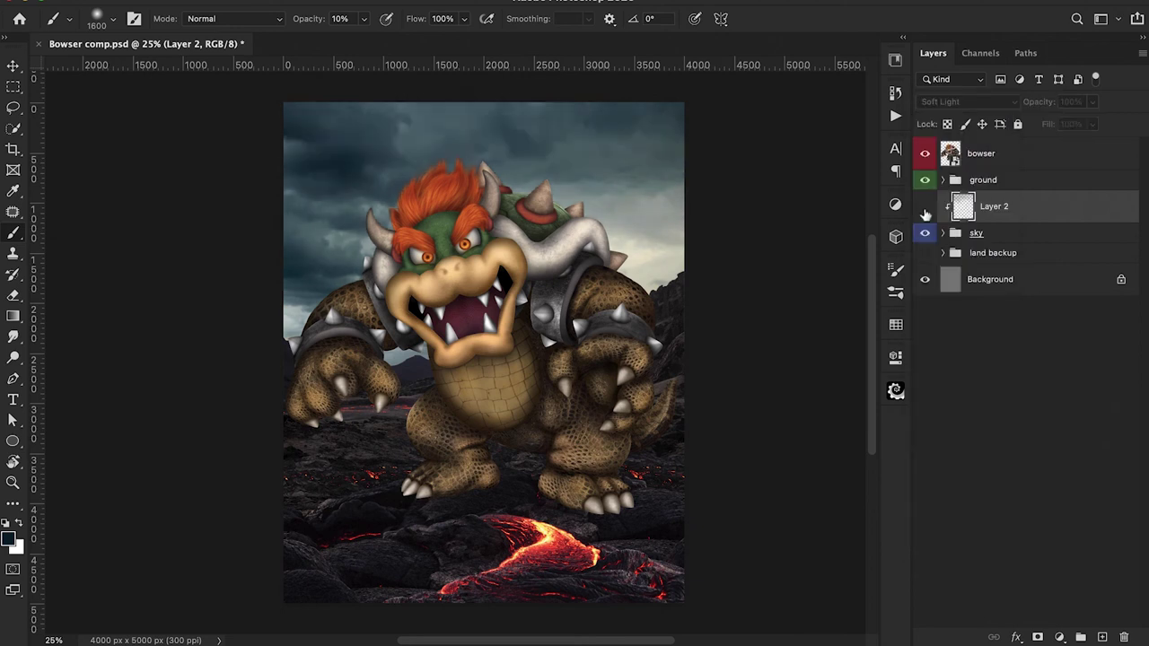
{"action": "left_click", "coordinate": [925, 210]}
{"action": "left_click", "coordinate": [1102, 637]}
{"action": "left_click", "coordinate": [9, 539]}
{"action": "left_click", "coordinate": [928, 219]}
{"action": "left_click", "coordinate": [928, 41]}
{"action": "left_click", "coordinate": [829, 52]}
{"action": "left_click", "coordinate": [1071, 29]}
{"action": "left_click_drag", "start_coordinate": [619, 269], "coordinate": [673, 243]}
{"action": "key", "text": "Delete"}
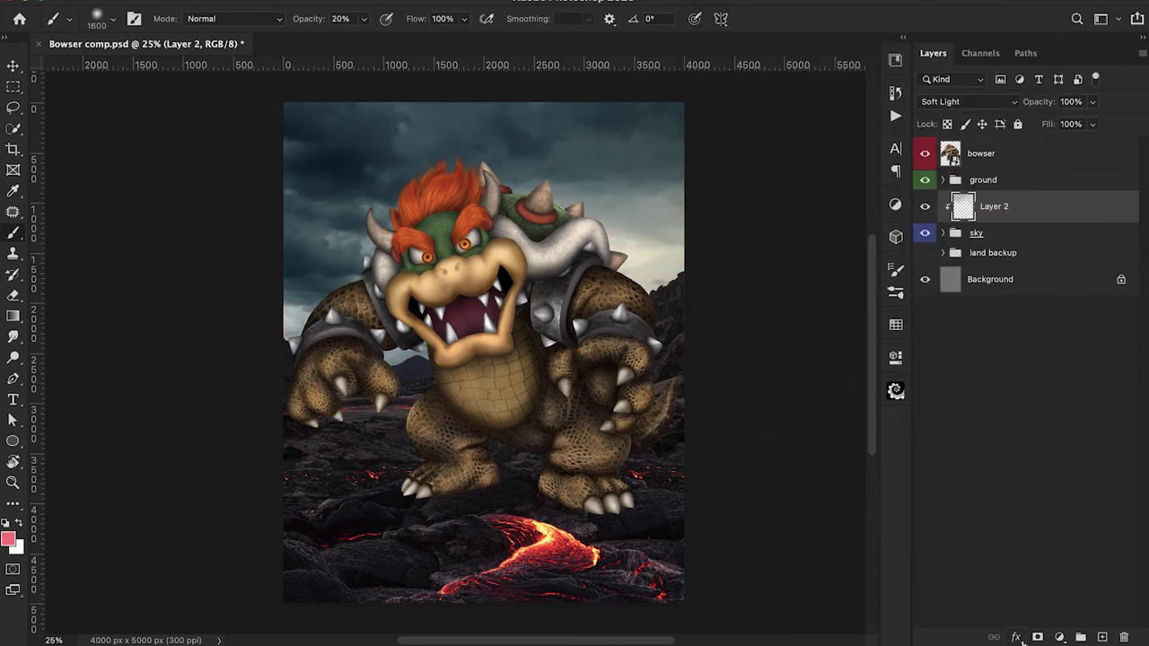
Step: Paint a light orange tint across the sky on a new layer clipped to the sky group and set it to Overlay
{"action": "left_click", "coordinate": [1102, 637]}
{"action": "left_click", "coordinate": [8, 540]}
{"action": "left_click", "coordinate": [773, 59]}
{"action": "left_click", "coordinate": [1071, 29]}
{"action": "left_click_drag", "start_coordinate": [619, 215], "coordinate": [530, 166]}
{"action": "left_click_drag", "start_coordinate": [517, 268], "coordinate": [276, 263]}
{"action": "left_click", "coordinate": [968, 102]}
{"action": "left_click", "coordinate": [961, 311]}
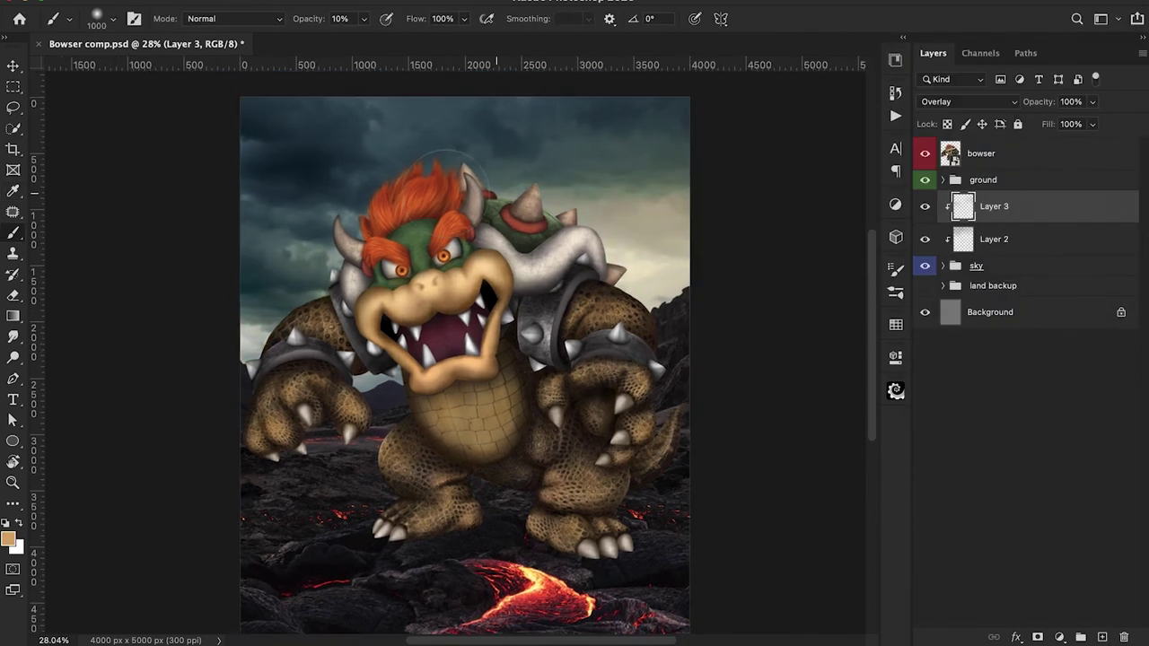
{"action": "key", "text": "super+minus"}
{"action": "key", "text": "e"}
{"action": "key", "text": "4"}
{"action": "left_click", "coordinate": [1103, 637]}
{"action": "left_click", "coordinate": [8, 539]}
{"action": "left_click", "coordinate": [761, 43]}
{"action": "left_click", "coordinate": [1071, 28]}
{"action": "key", "text": "b"}
{"action": "left_click", "coordinate": [292, 299]}
{"action": "left_click", "coordinate": [967, 101]}
{"action": "left_click", "coordinate": [958, 374]}
{"action": "left_click", "coordinate": [925, 206]}
{"action": "key", "text": "Delete"}
Step: Add another clipped layer above the sky and dab white behind bowser's arm near the horizon
{"action": "left_click", "coordinate": [1102, 637]}
{"action": "key", "text": "x"}
{"action": "left_click", "coordinate": [292, 326]}
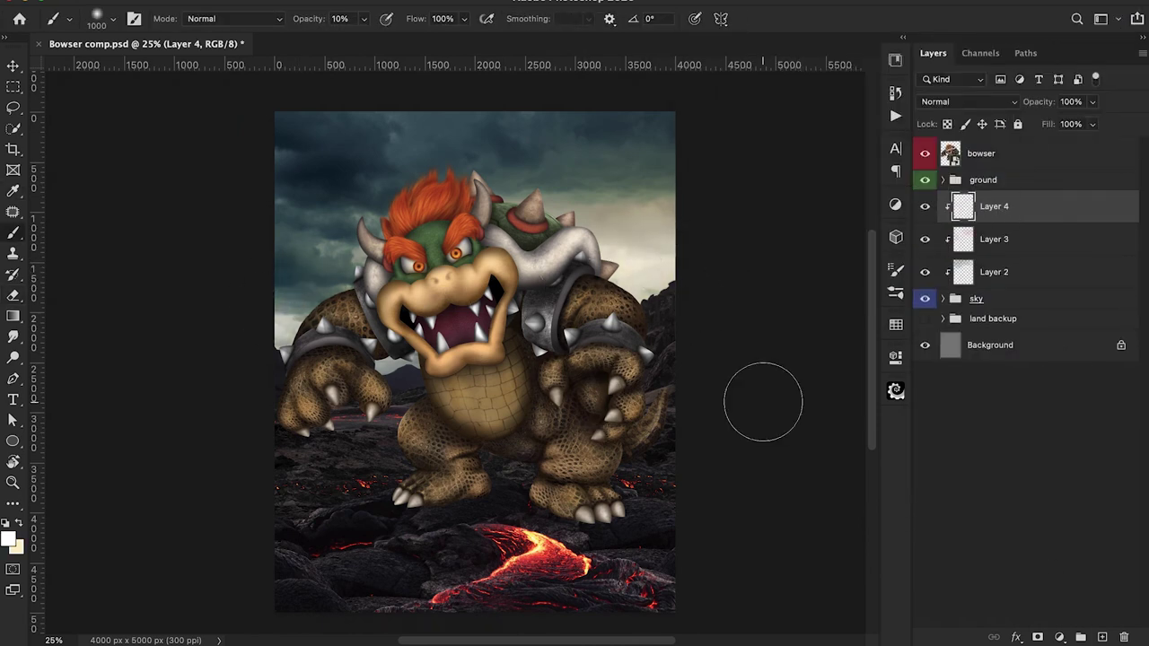
Step: Paint a dark colour along the top of the sky on a new clipped layer and change its blend mode
{"action": "left_click", "coordinate": [1102, 637]}
{"action": "left_click", "coordinate": [9, 538]}
{"action": "left_click", "coordinate": [928, 106]}
{"action": "left_click", "coordinate": [827, 189]}
{"action": "left_click", "coordinate": [1071, 29]}
{"action": "scroll", "coordinate": [616, 128], "scroll_direction": "up", "scroll_amount": 1}
{"action": "left_click_drag", "start_coordinate": [616, 128], "coordinate": [377, 126]}
{"action": "left_click", "coordinate": [968, 101]}
{"action": "left_click", "coordinate": [946, 326]}
{"action": "left_click", "coordinate": [952, 104]}
{"action": "left_click", "coordinate": [940, 3]}
{"action": "left_click", "coordinate": [926, 273]}
{"action": "left_click", "coordinate": [925, 273]}
{"action": "left_click", "coordinate": [968, 102]}
{"action": "left_click", "coordinate": [948, 203]}
{"action": "left_click", "coordinate": [1035, 214]}
Step: Add a Photo Filter adjustment over the sky with a custom warm colour and a higher density
{"action": "left_click", "coordinate": [1060, 637]}
{"action": "left_click", "coordinate": [1067, 487]}
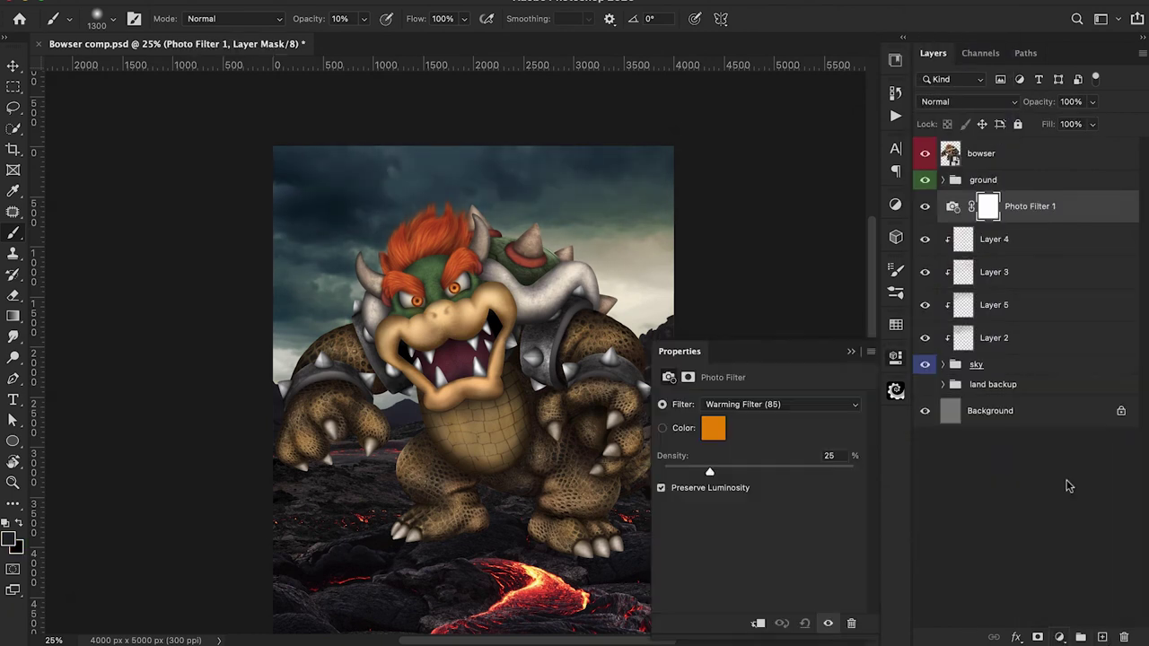
{"action": "left_click_drag", "start_coordinate": [725, 472], "coordinate": [756, 472]}
{"action": "left_click", "coordinate": [713, 428]}
{"action": "mouse_move", "coordinate": [926, 220]}
{"action": "left_mouse_down"}
{"action": "mouse_move", "coordinate": [926, 233]}
{"action": "mouse_move", "coordinate": [925, 218]}
{"action": "left_mouse_up"}
{"action": "left_click_drag", "start_coordinate": [897, 63], "coordinate": [826, 85]}
{"action": "left_click", "coordinate": [1071, 29]}
{"action": "left_click_drag", "start_coordinate": [756, 473], "coordinate": [789, 474]}
{"action": "left_click", "coordinate": [714, 428]}
{"action": "left_click_drag", "start_coordinate": [832, 78], "coordinate": [836, 36]}
{"action": "mouse_move", "coordinate": [916, 221]}
{"action": "left_mouse_down"}
{"action": "mouse_move", "coordinate": [916, 231]}
{"action": "mouse_move", "coordinate": [916, 217]}
{"action": "left_mouse_up"}
{"action": "scroll", "coordinate": [620, 224], "scroll_direction": "right", "scroll_amount": 2}
{"action": "left_click", "coordinate": [1071, 28]}
Step: Mask the Photo Filter out along the top of the sky with a black brush and set the adjustment's opacity to 79%
{"action": "left_click", "coordinate": [1001, 206]}
{"action": "key", "text": "b"}
{"action": "left_click", "coordinate": [851, 352]}
{"action": "key", "text": "4"}
{"action": "left_click_drag", "start_coordinate": [270, 171], "coordinate": [556, 170]}
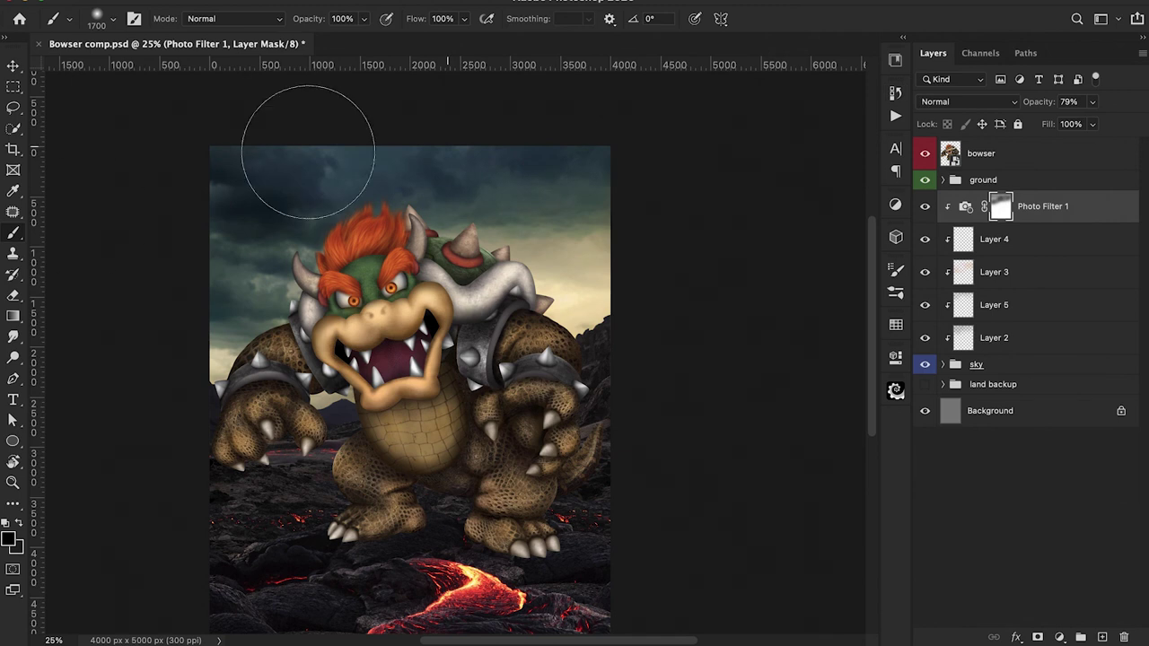
{"action": "double_click", "coordinate": [965, 208]}
Step: Add a second Photo Filter clipped to the sky with a custom orange-red colour at 53% density, plus a new layer above it
{"action": "left_click", "coordinate": [1059, 637]}
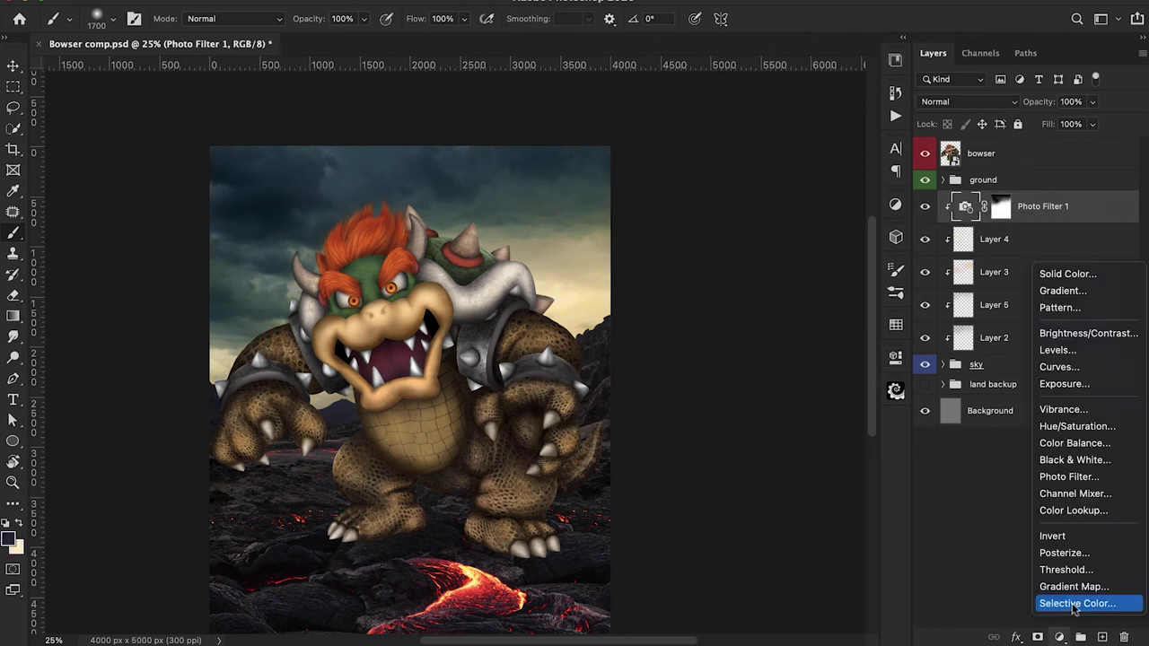
{"action": "left_click", "coordinate": [1069, 474]}
{"action": "left_click", "coordinate": [713, 428]}
{"action": "left_click_drag", "start_coordinate": [928, 222], "coordinate": [928, 231]}
{"action": "left_click", "coordinate": [1070, 28]}
{"action": "left_click_drag", "start_coordinate": [711, 472], "coordinate": [772, 472]}
{"action": "left_click", "coordinate": [713, 428]}
{"action": "key", "text": "Return"}
{"action": "key", "text": "b"}
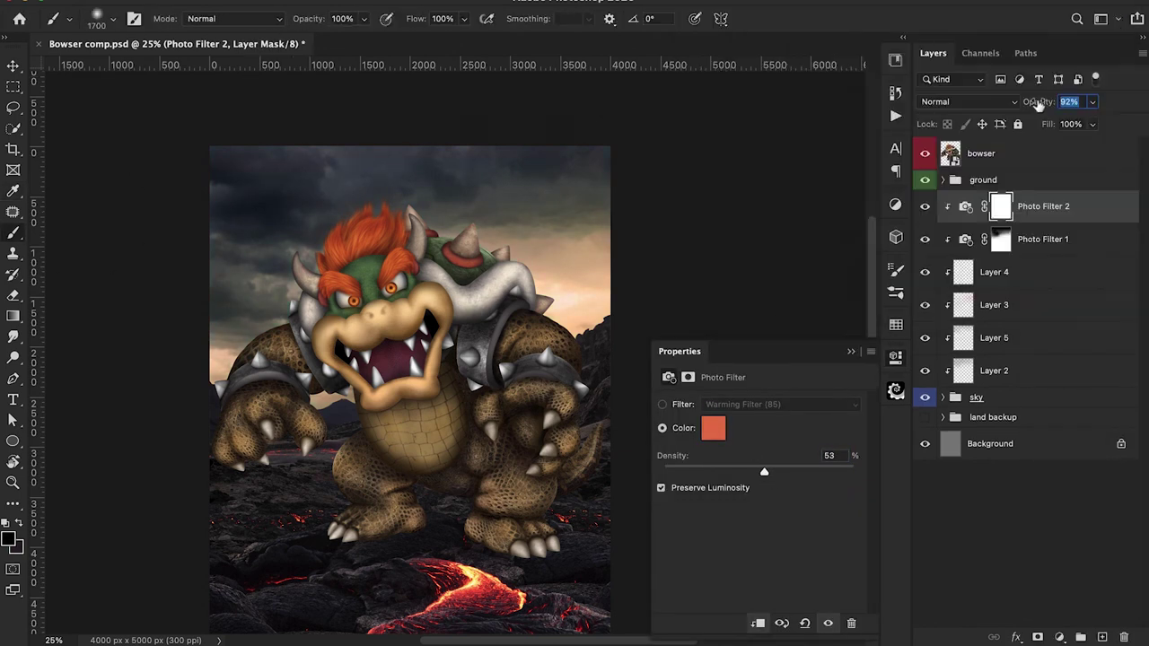
{"action": "key", "text": "ctrl+shift+alt+n"}
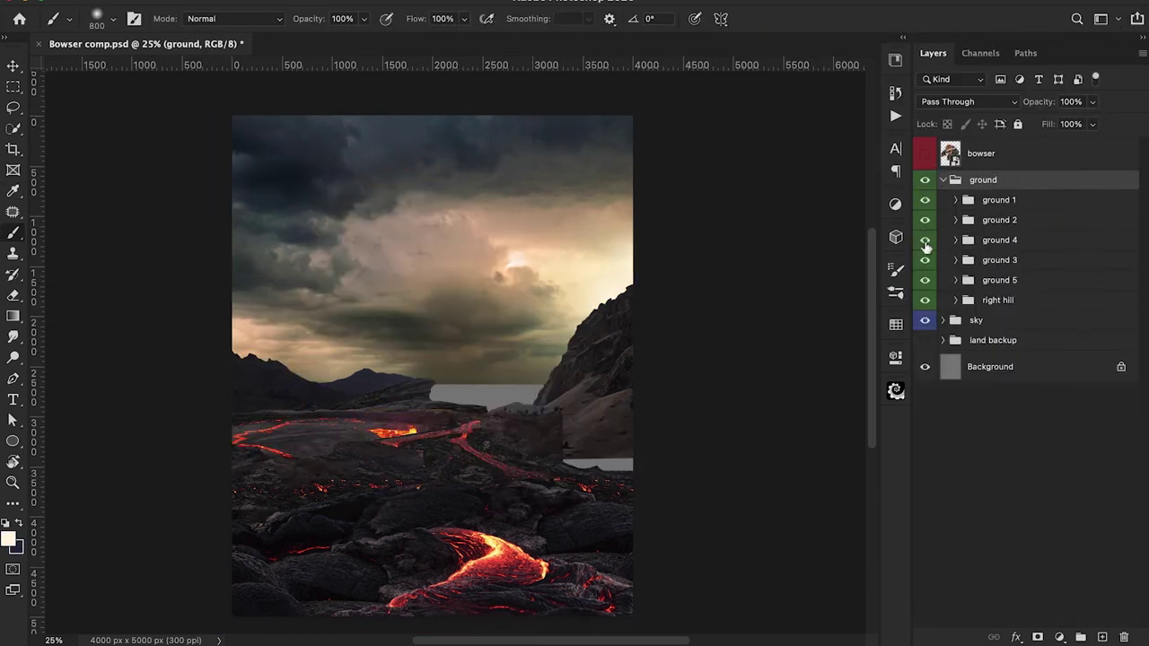
Step: Darken the right hill group with a clipped Levels adjustment
{"action": "left_click", "coordinate": [996, 300]}
{"action": "left_click", "coordinate": [1059, 637]}
{"action": "left_click", "coordinate": [1059, 466]}
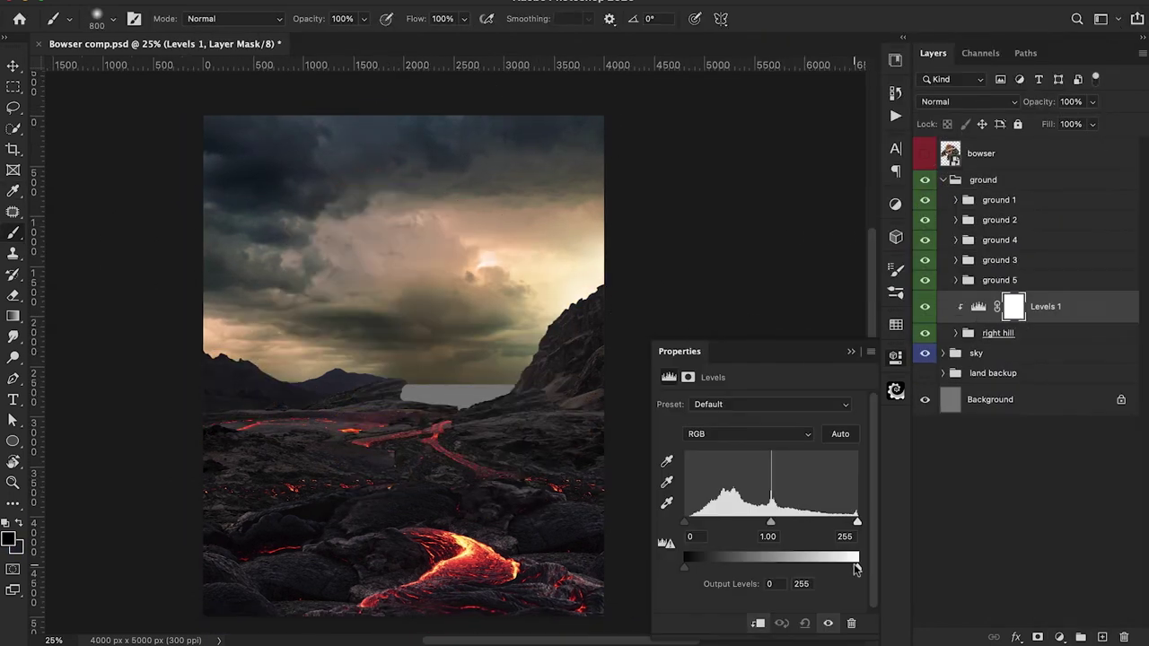
{"action": "left_click_drag", "start_coordinate": [770, 533], "coordinate": [777, 533]}
Step: Tint the right hill group with a clipped Color Balance adjustment
{"action": "left_click", "coordinate": [1059, 636]}
{"action": "left_click", "coordinate": [1059, 525]}
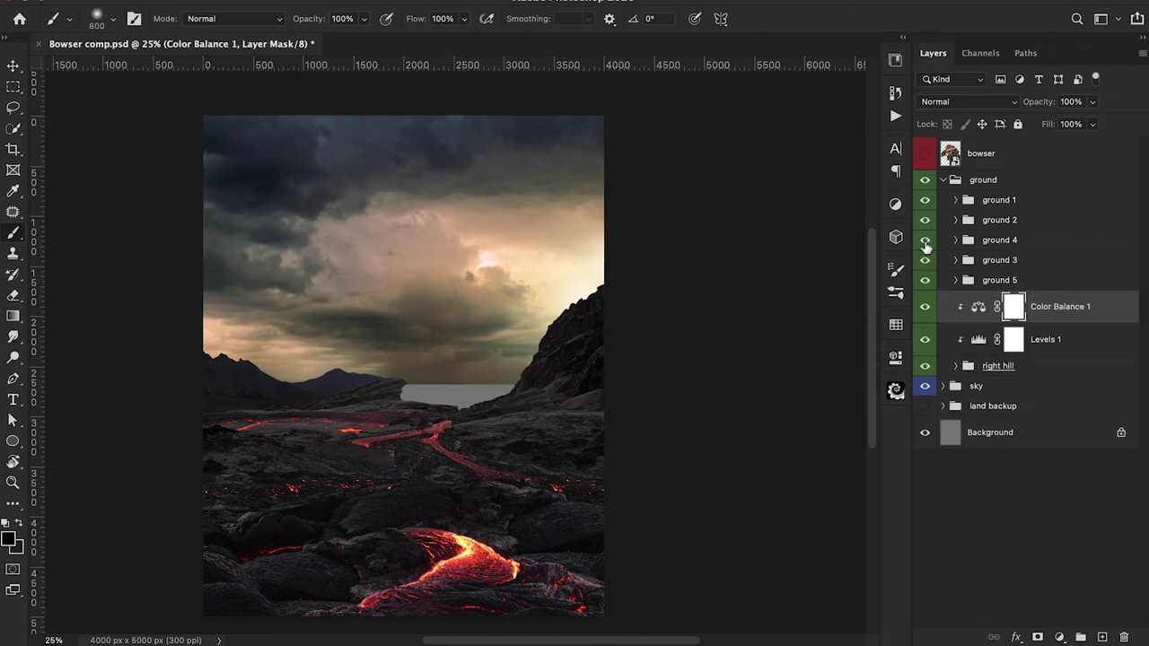
{"action": "left_click_drag", "start_coordinate": [738, 496], "coordinate": [741, 499]}
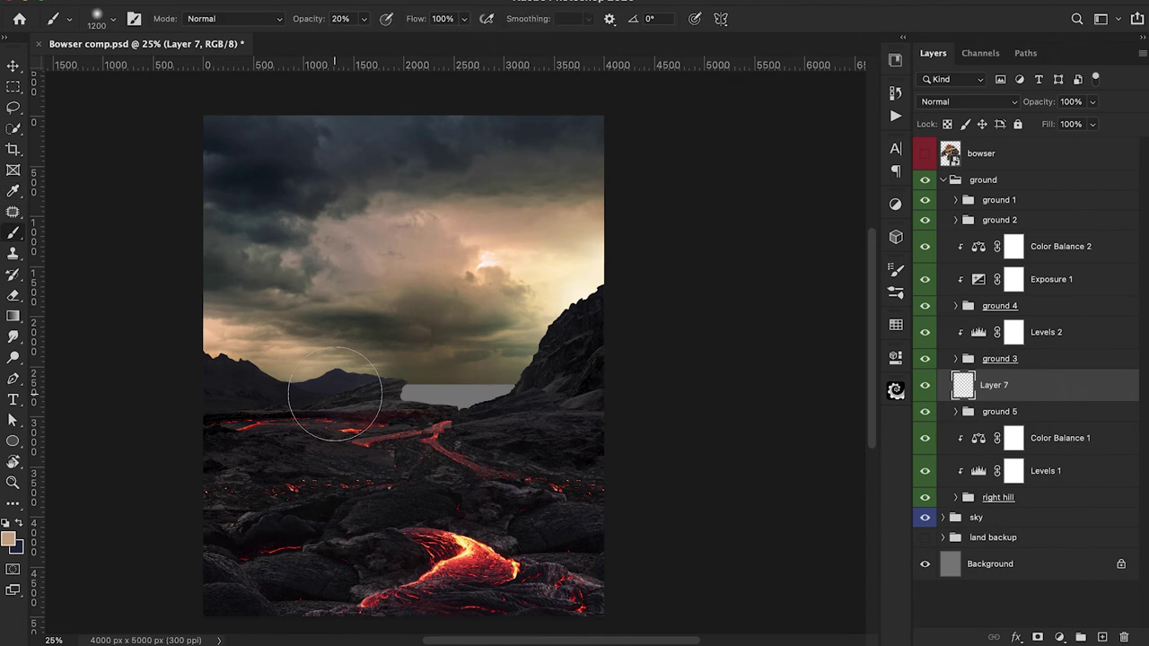
Step: Add a haze layer above ground 4's adjustments, switching bowser's visibility to check the background around him
{"action": "left_click", "coordinate": [925, 154]}
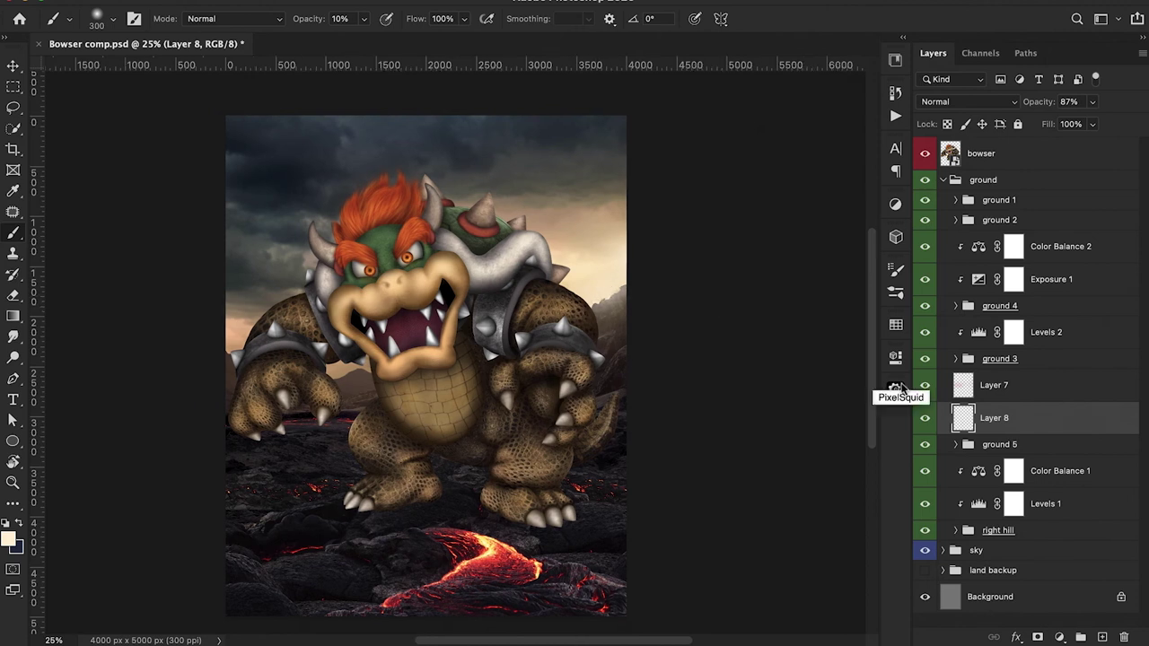
{"action": "left_click", "coordinate": [925, 153]}
{"action": "left_click", "coordinate": [925, 154]}
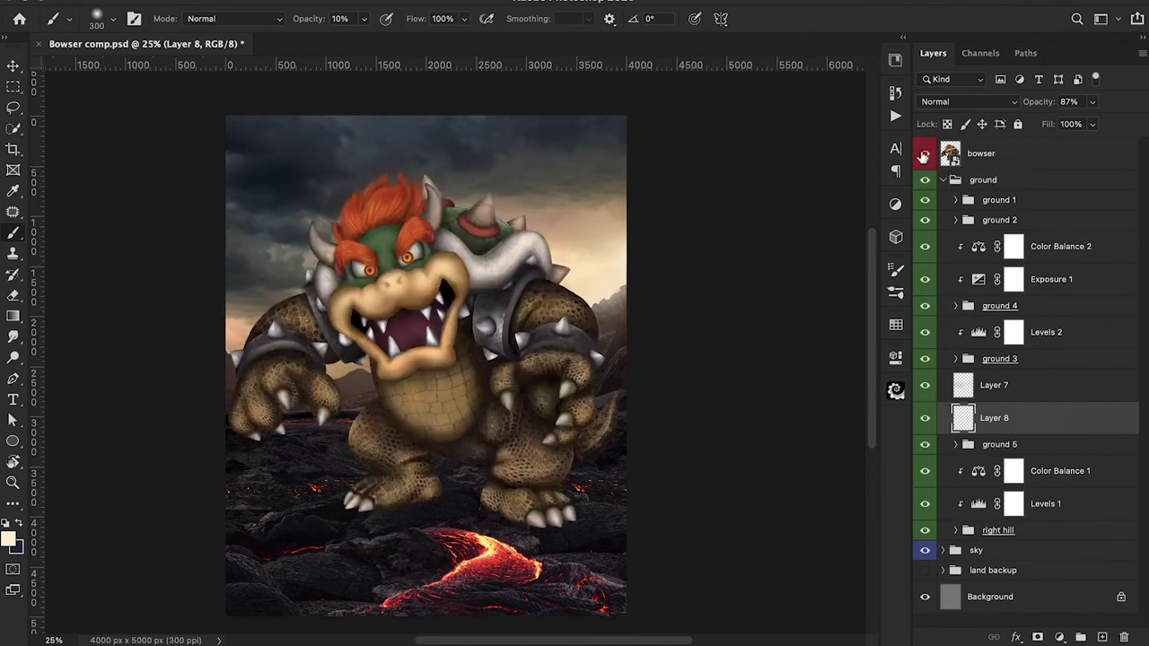
{"action": "left_click", "coordinate": [926, 154]}
{"action": "key", "text": "ctrl+shift+alt+n"}
{"action": "left_click", "coordinate": [926, 153]}
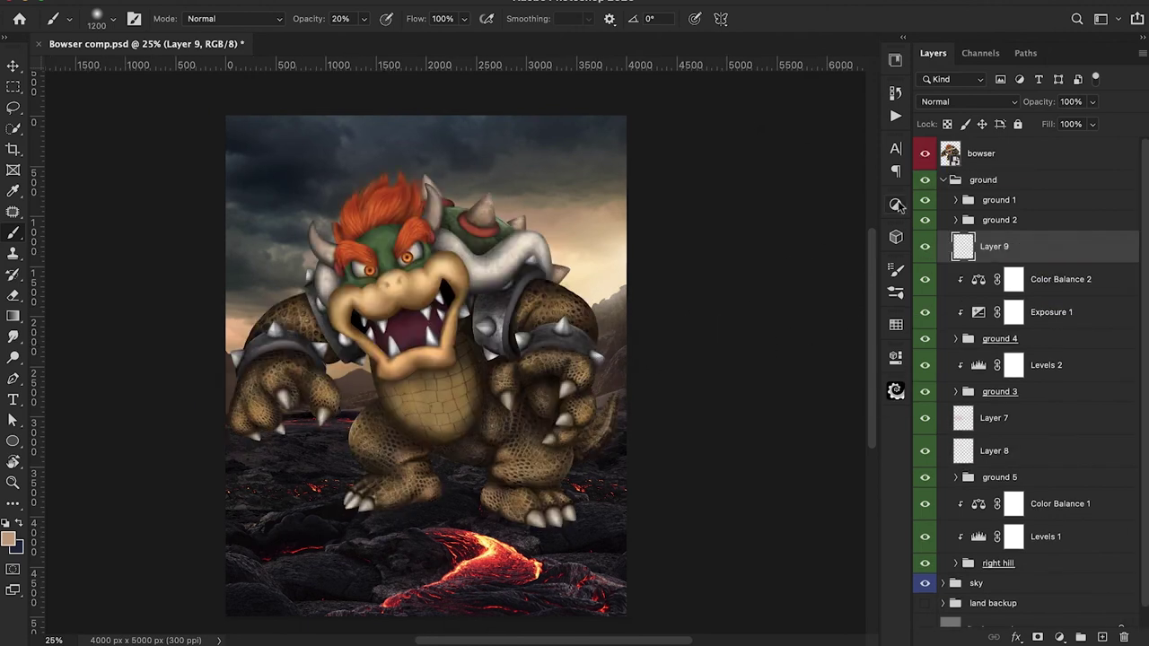
Step: Hide bowser while colour-balancing the ground group and show him again to check the scene
{"action": "left_click", "coordinate": [925, 153]}
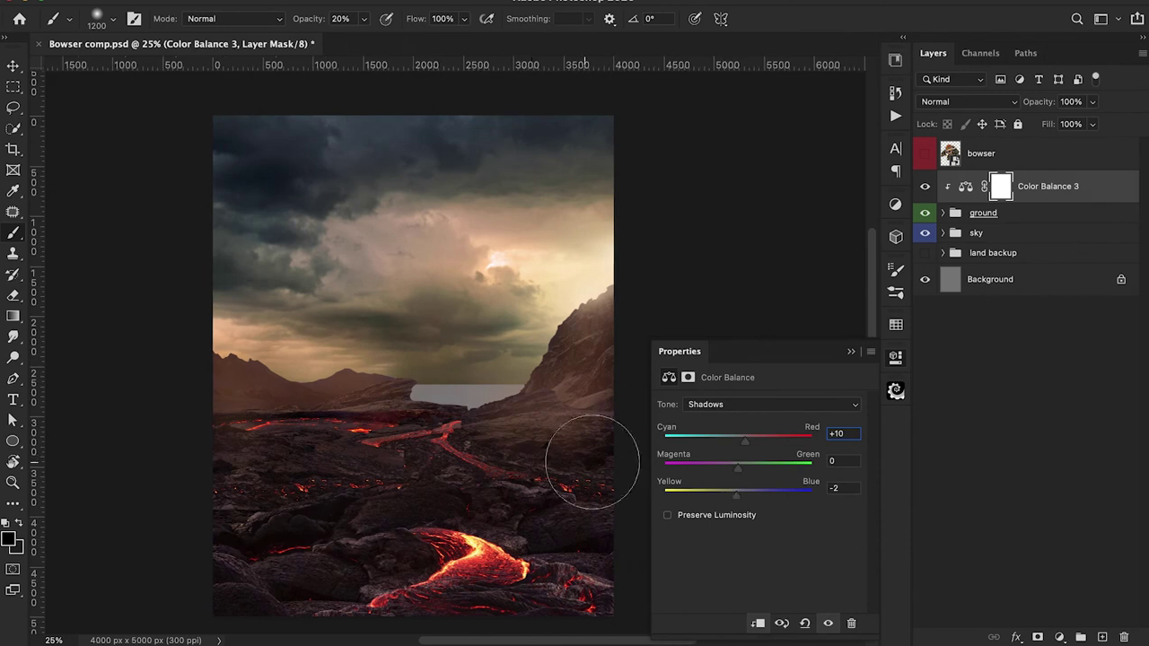
{"action": "left_click", "coordinate": [925, 154]}
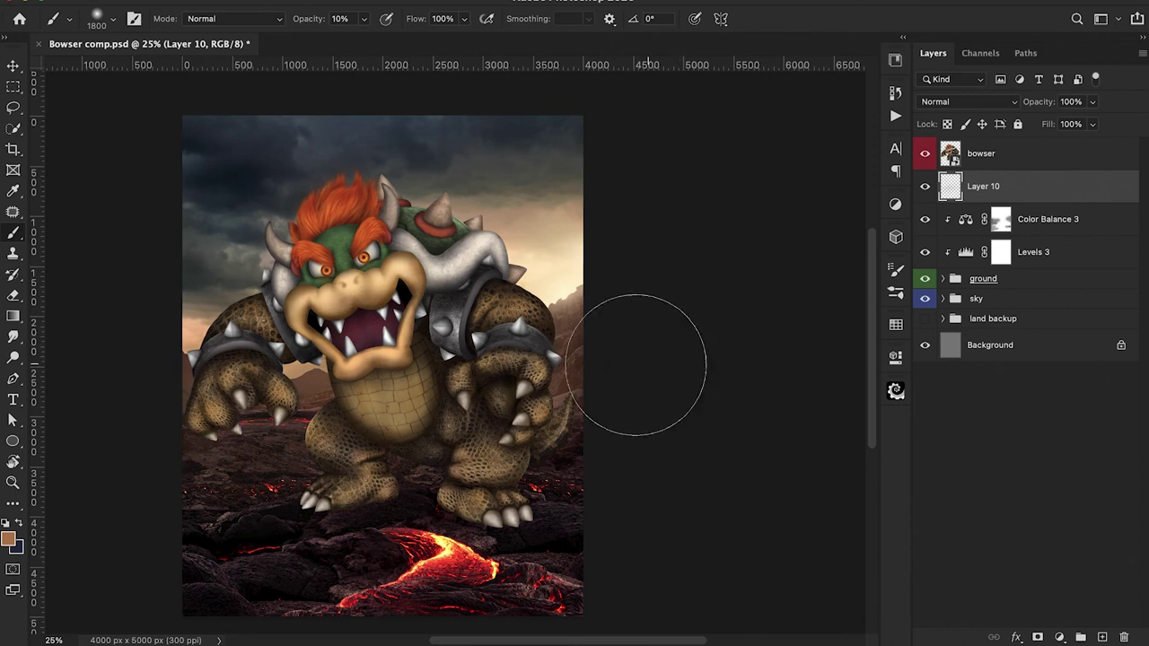
{"action": "left_click", "coordinate": [926, 153]}
{"action": "left_click", "coordinate": [925, 154]}
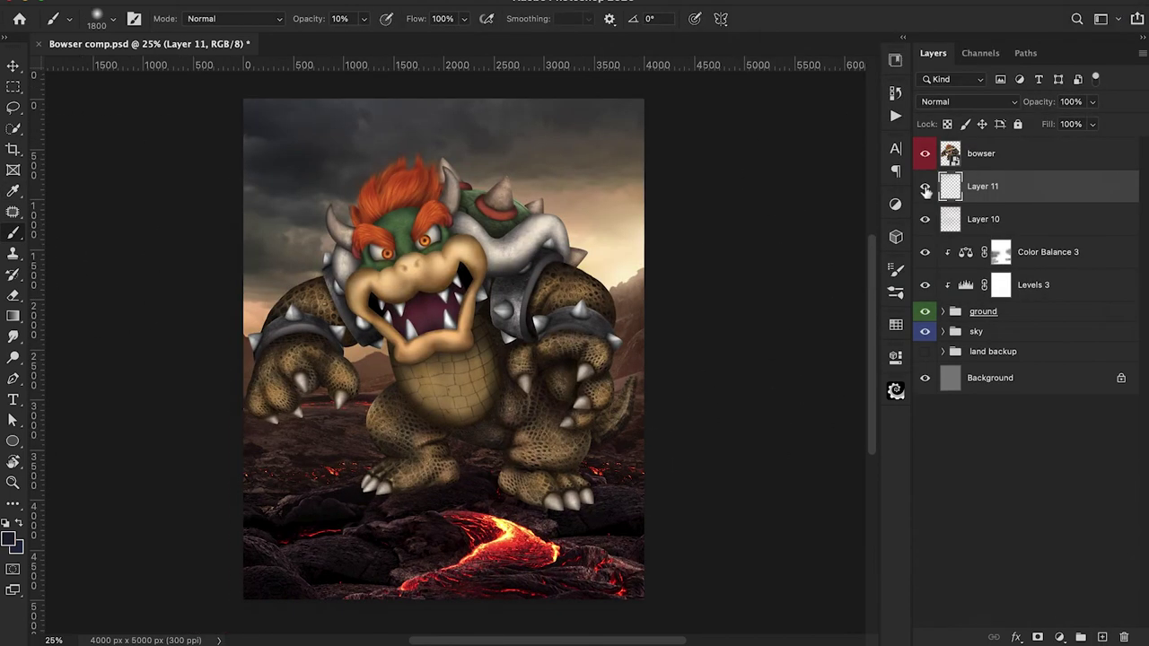
Step: Set a red-orange paint colour with a 10% brush for the ground's lava glow and look through the Clouds brushes
{"action": "left_click", "coordinate": [968, 102]}
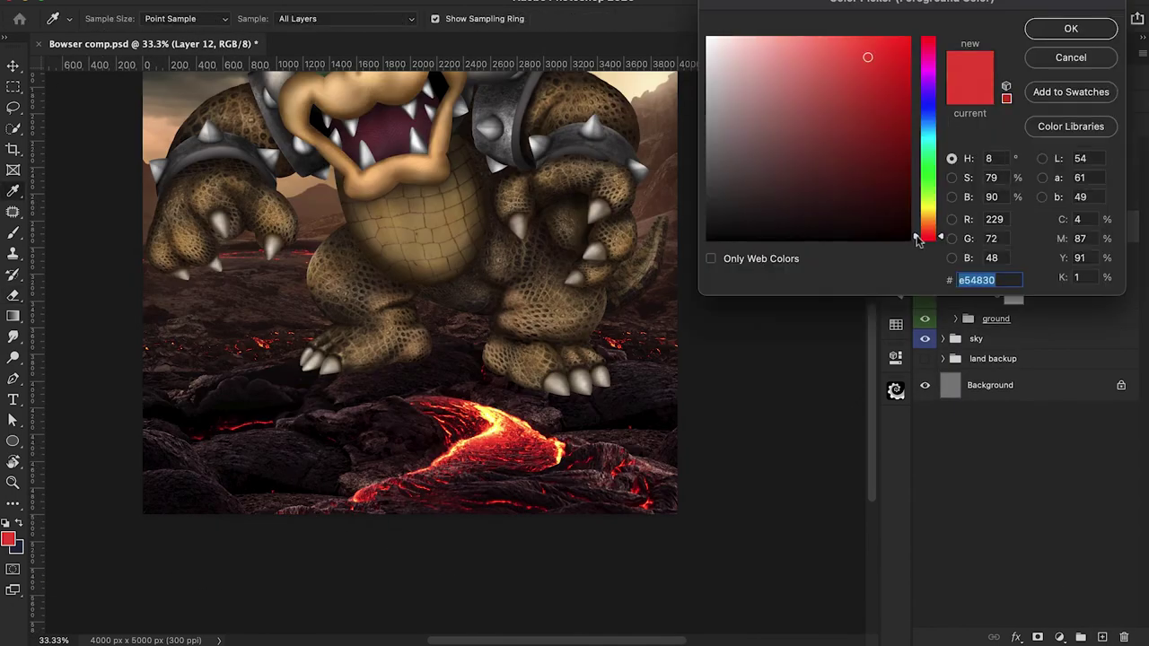
{"action": "key", "text": "Return"}
{"action": "key", "text": "b"}
{"action": "key", "text": "1"}
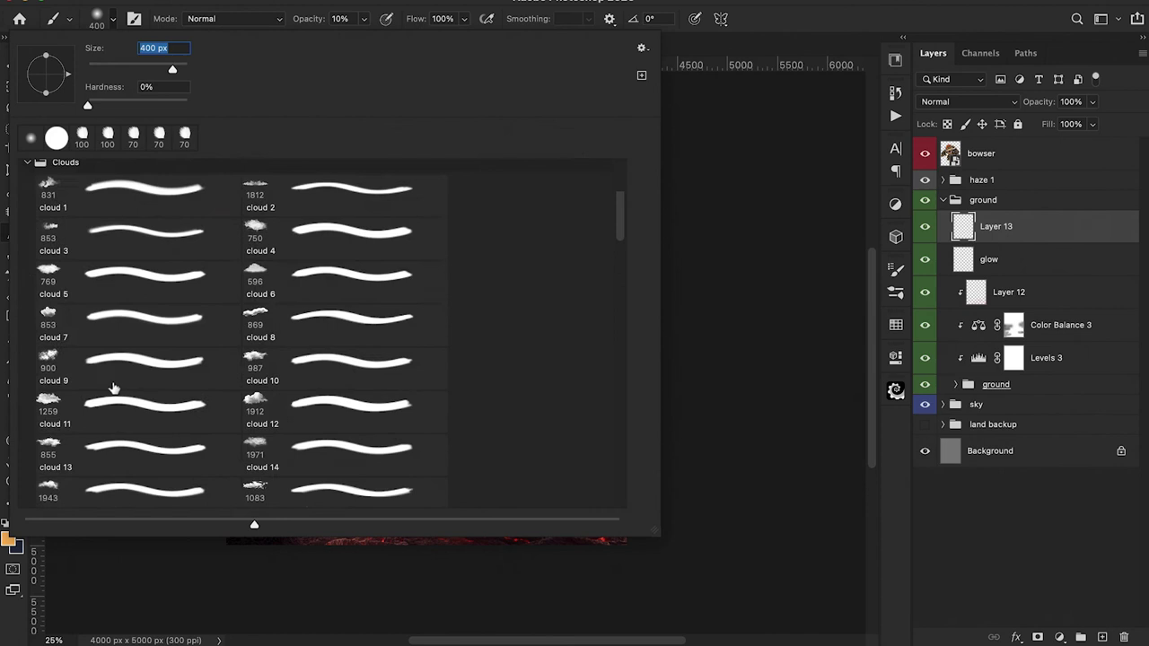
{"action": "scroll", "coordinate": [114, 388], "scroll_direction": "down", "scroll_amount": 10}
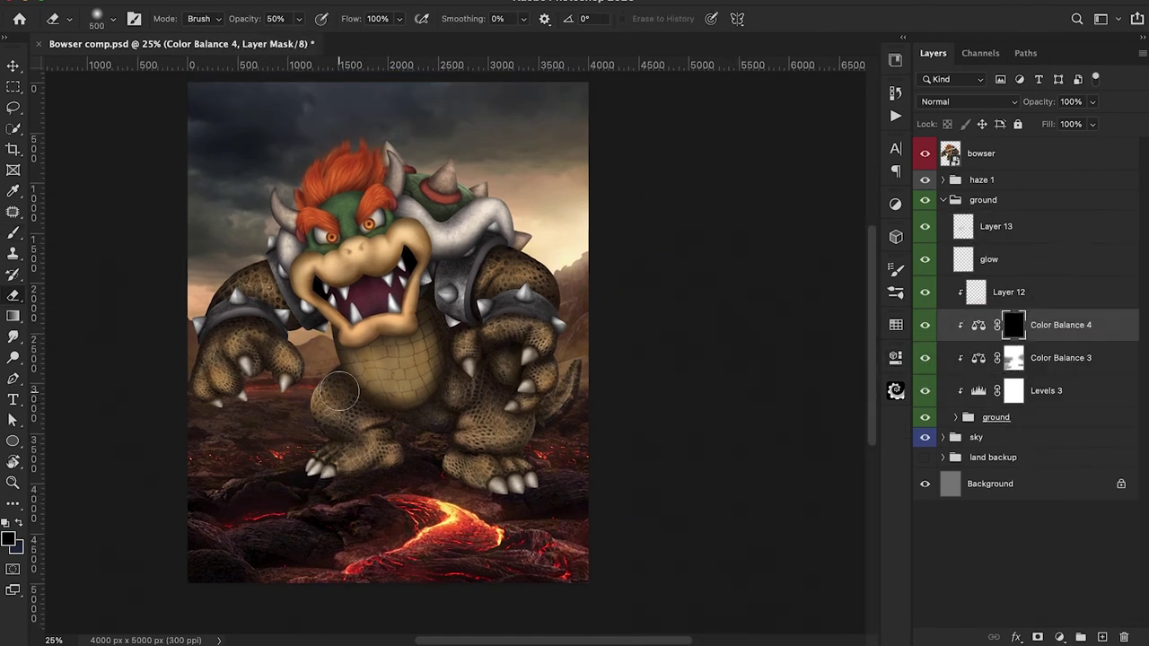
Step: Paint white into the newest Color Balance mask on the ground and darken the ground with a clipped Levels adjustment
{"action": "key", "text": "x"}
{"action": "key", "text": "b"}
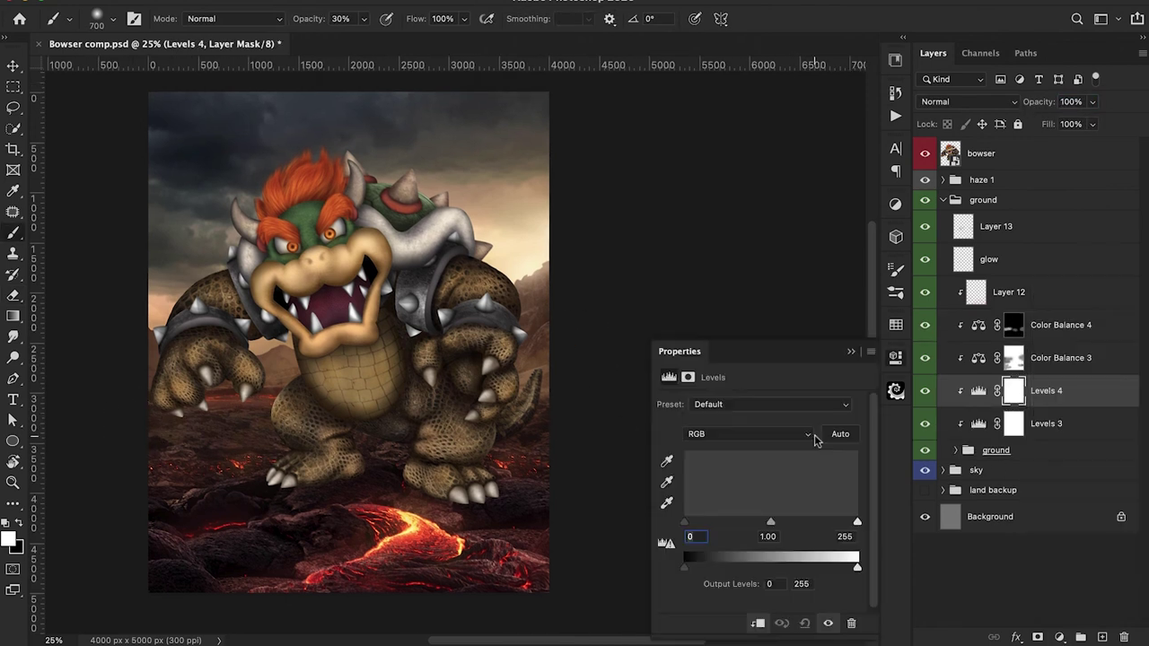
{"action": "left_click_drag", "start_coordinate": [692, 530], "coordinate": [773, 530]}
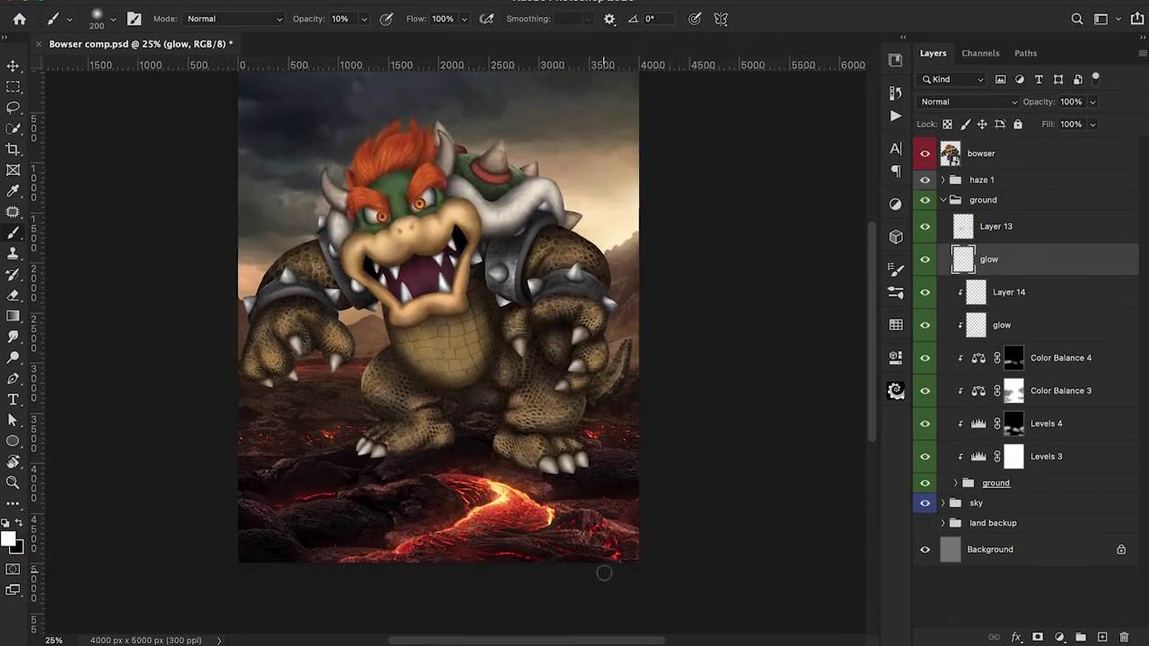
{"action": "left_click", "coordinate": [975, 295]}
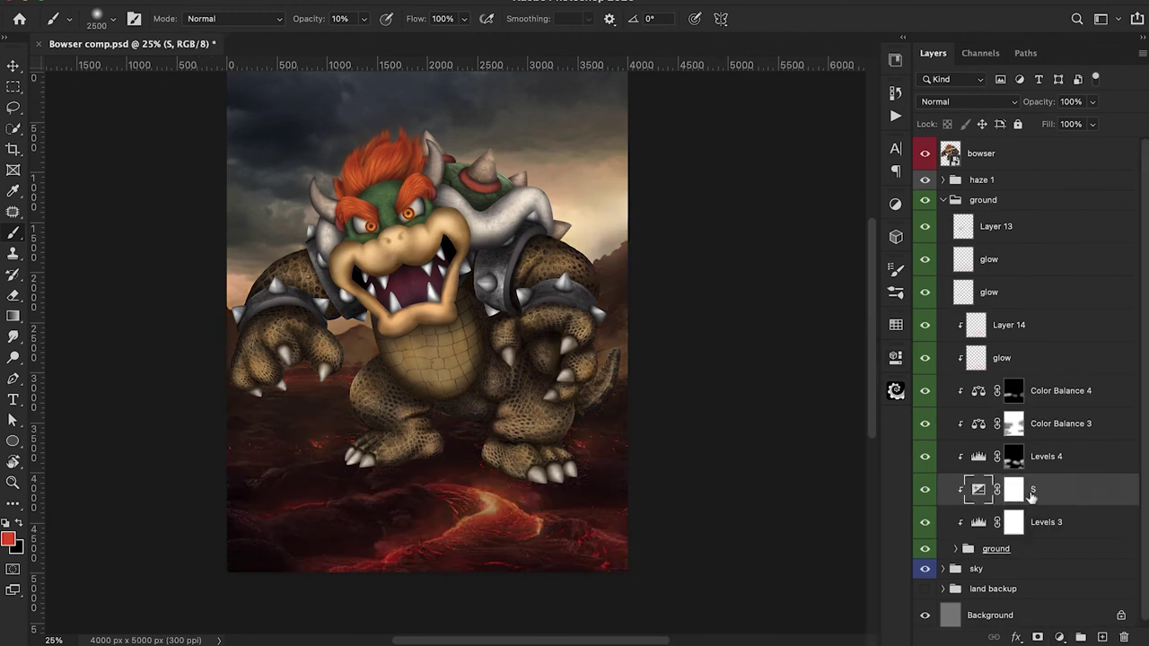
{"action": "key", "text": "5"}
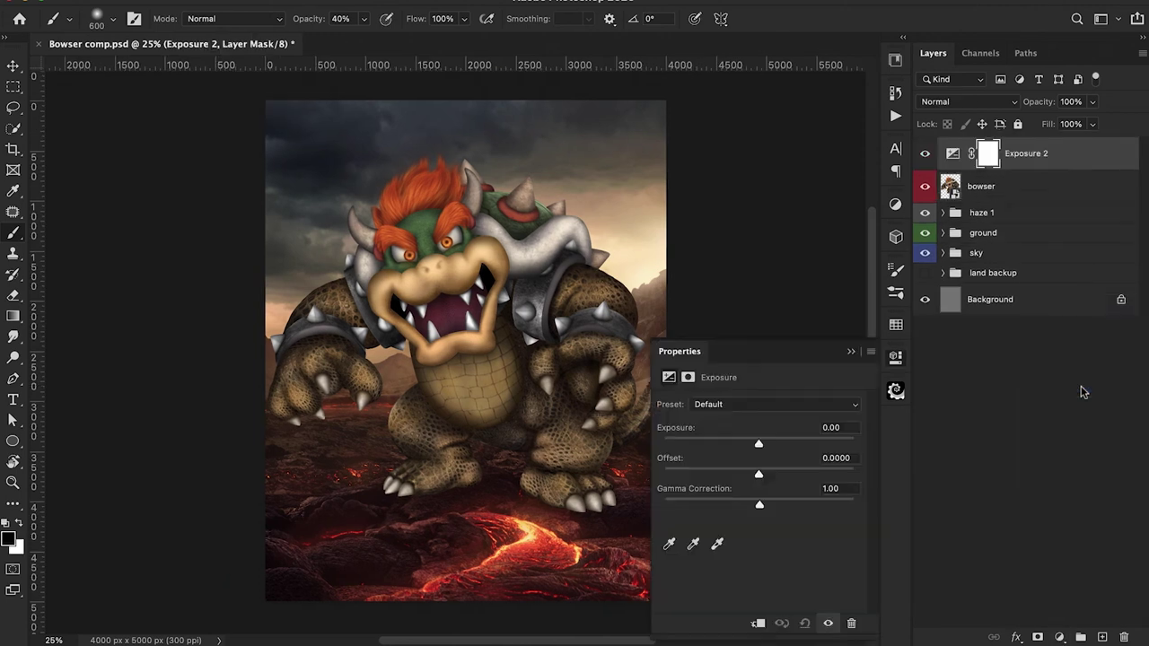
Step: Lower the exposure of bowser's clipped Exposure adjustment and paint the shading onto his body through its black mask at 40% and 20%
{"action": "left_click_drag", "start_coordinate": [758, 446], "coordinate": [712, 443]}
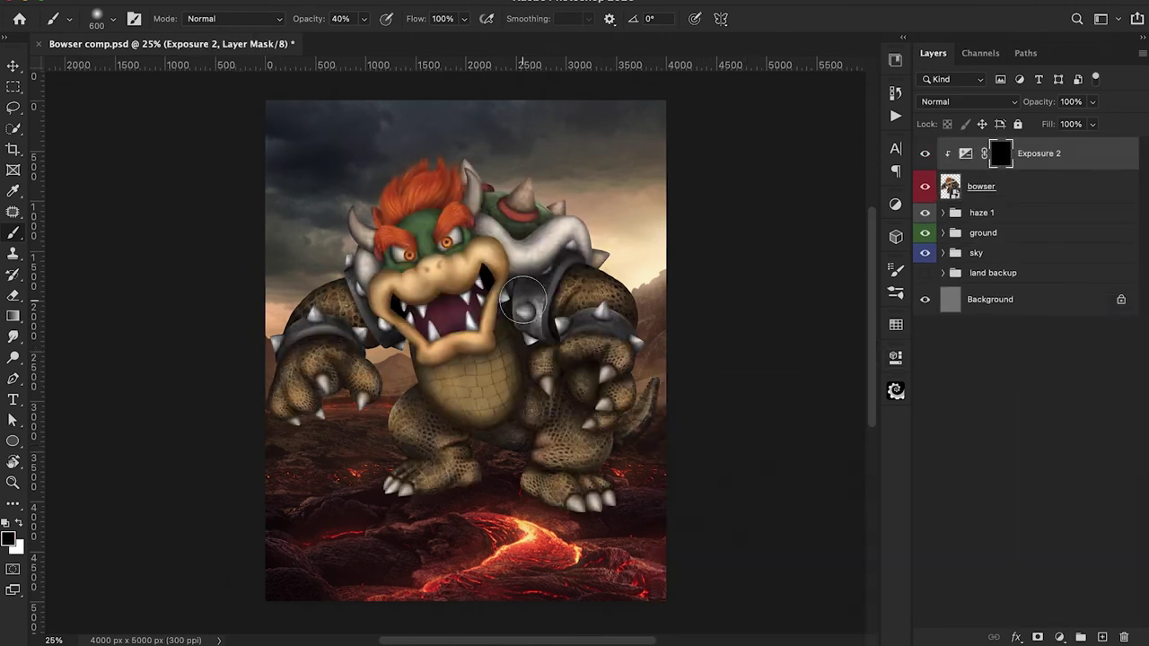
{"action": "key", "text": "x"}
{"action": "mouse_move", "coordinate": [404, 431]}
{"action": "left_mouse_down"}
{"action": "mouse_move", "coordinate": [521, 296]}
{"action": "mouse_move", "coordinate": [474, 334]}
{"action": "mouse_move", "coordinate": [386, 233]}
{"action": "mouse_move", "coordinate": [429, 270]}
{"action": "left_mouse_up"}
{"action": "key", "text": "2"}
{"action": "mouse_move", "coordinate": [544, 438]}
{"action": "left_mouse_down"}
{"action": "mouse_move", "coordinate": [606, 404]}
{"action": "mouse_move", "coordinate": [514, 314]}
{"action": "mouse_move", "coordinate": [522, 222]}
{"action": "mouse_move", "coordinate": [565, 226]}
{"action": "left_mouse_up"}
{"action": "scroll", "coordinate": [553, 343], "scroll_direction": "down", "scroll_amount": 2}
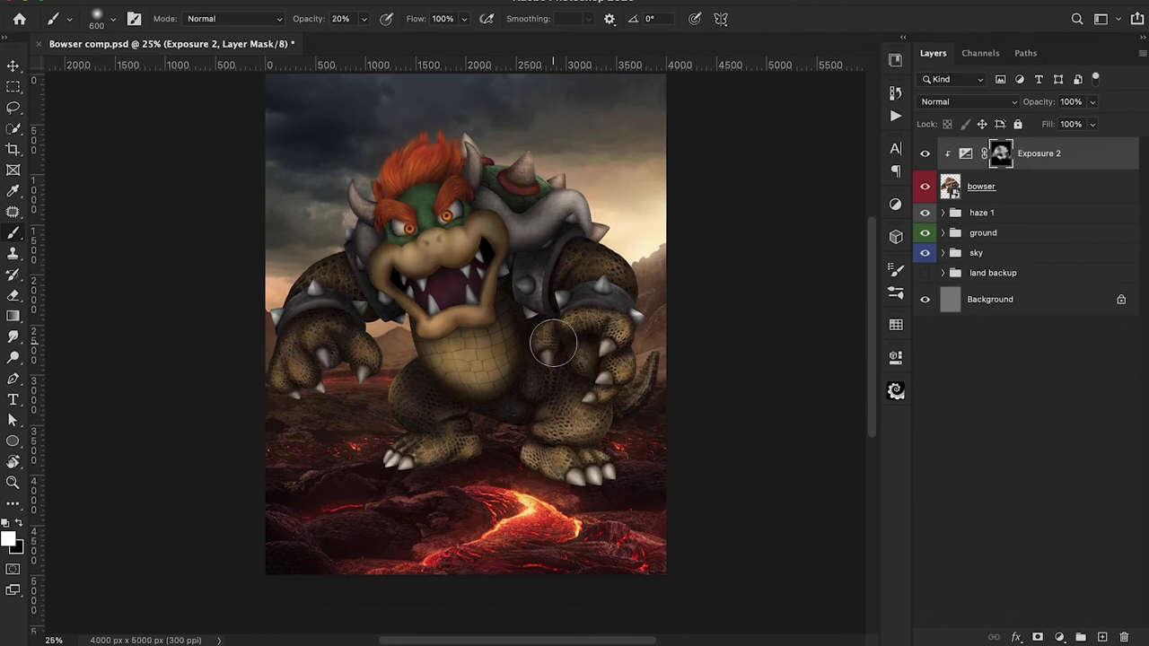
Step: Add a second Exposure adjustment clipped to bowser, invert its mask and adjust its exposure
{"action": "left_click", "coordinate": [1059, 638]}
{"action": "left_click", "coordinate": [1070, 414]}
{"action": "key", "text": "ctrl+alt+g"}
{"action": "key", "text": "ctrl+i"}
{"action": "mouse_move", "coordinate": [757, 445]}
{"action": "left_mouse_down"}
{"action": "mouse_move", "coordinate": [779, 446]}
{"action": "mouse_move", "coordinate": [749, 441]}
{"action": "left_mouse_up"}
Step: Add a Color Balance adjustment clipped to bowser with shadows at red +9 and blue +5
{"action": "left_click", "coordinate": [1059, 637]}
{"action": "left_click", "coordinate": [1070, 467]}
{"action": "key", "text": "alt+super+g"}
{"action": "left_click_drag", "start_coordinate": [737, 495], "coordinate": [731, 496]}
{"action": "scroll", "coordinate": [574, 359], "scroll_direction": "right", "scroll_amount": 2}
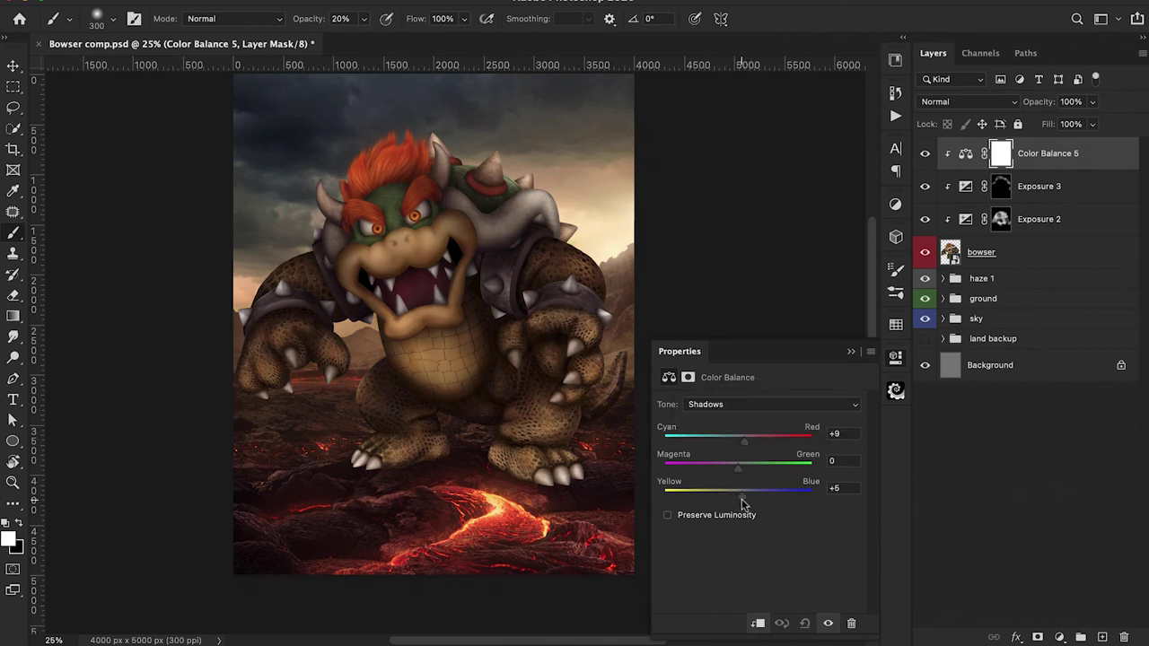
{"action": "left_click", "coordinate": [670, 354]}
{"action": "scroll", "coordinate": [670, 353], "scroll_direction": "right", "scroll_amount": 1}
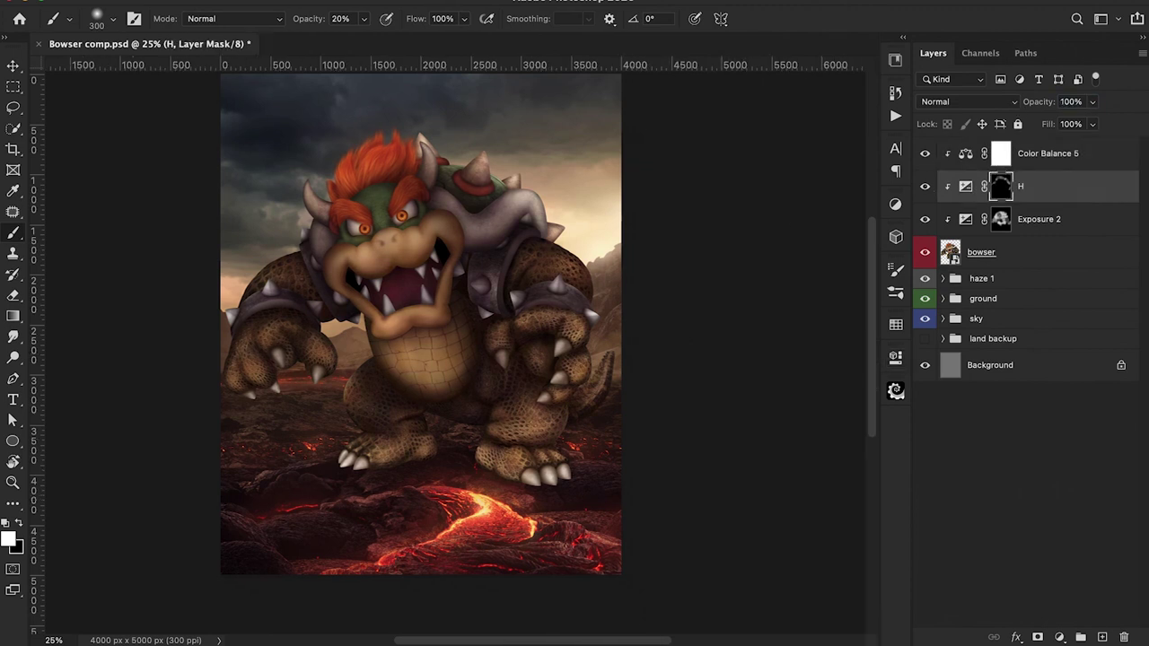
Step: Shade the edges and claws of bowser's feet on the S adjustment's mask with a small white brush
{"action": "key", "text": "ctrl+plus"}
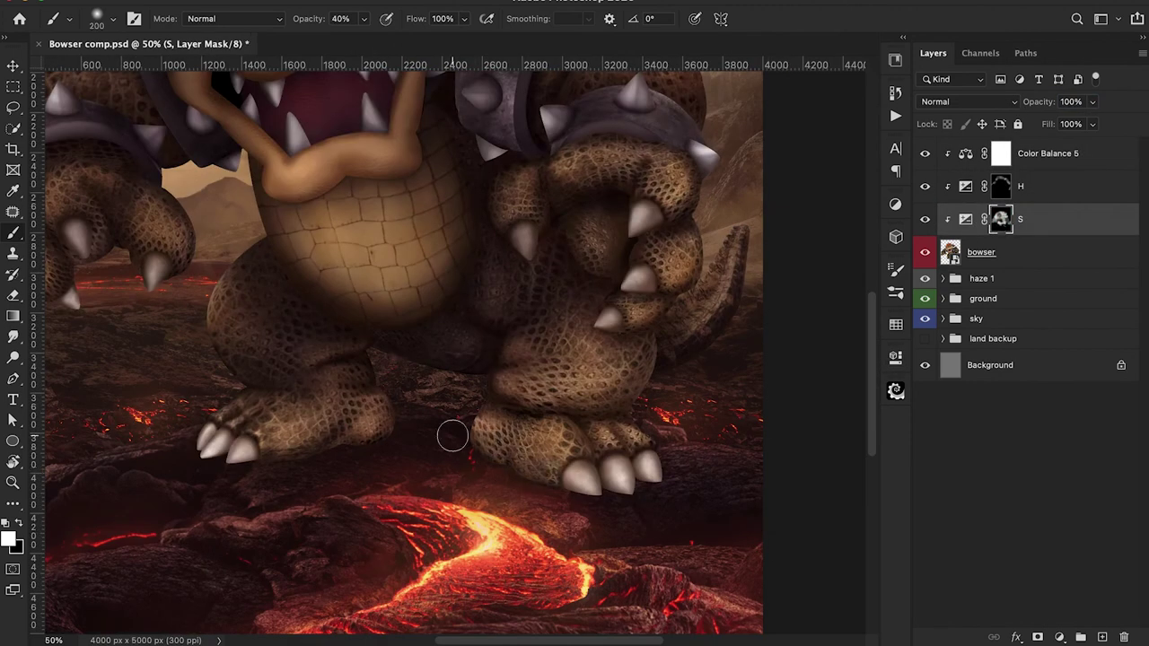
{"action": "key", "text": "bracketleft"}
{"action": "key", "text": "bracketleft"}
{"action": "mouse_move", "coordinate": [474, 435]}
{"action": "left_mouse_down"}
{"action": "mouse_move", "coordinate": [615, 494]}
{"action": "mouse_move", "coordinate": [651, 486]}
{"action": "left_mouse_up"}
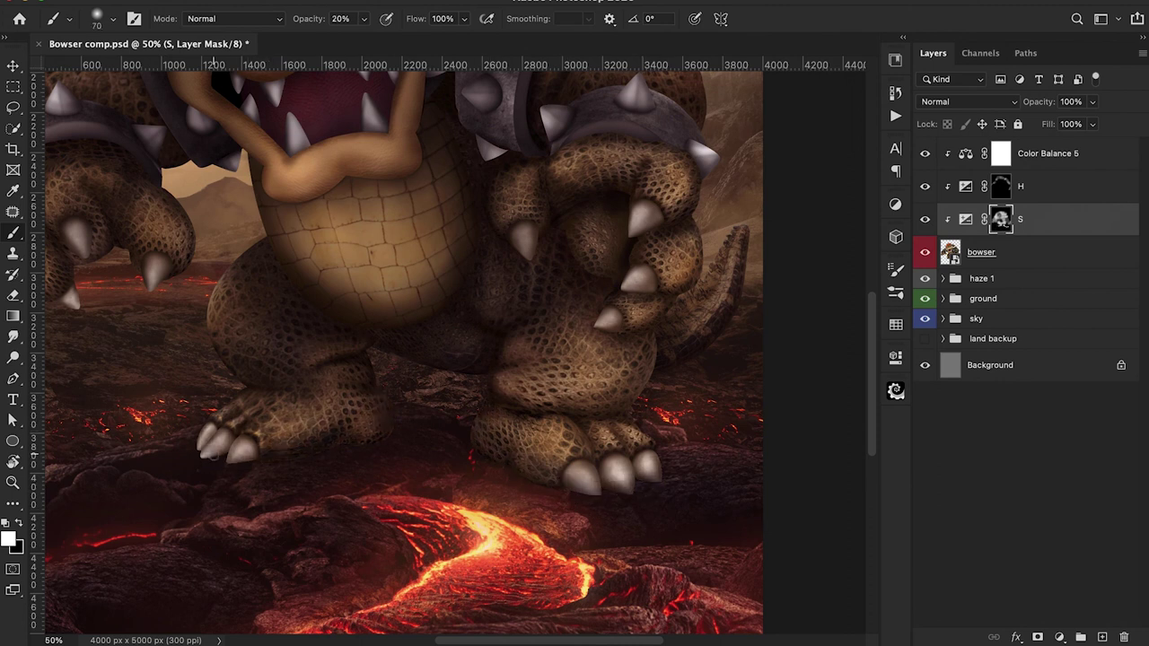
{"action": "left_click_drag", "start_coordinate": [171, 465], "coordinate": [197, 513]}
Step: Deepen the shading over bowser's foot, hand and tail on the S mask with a larger brush at 30% opacity
{"action": "key", "text": "bracketright"}
{"action": "key", "text": "bracketright"}
{"action": "key", "text": "bracketright"}
{"action": "key", "text": "bracketright"}
{"action": "key", "text": "bracketright"}
{"action": "key", "text": "bracketright"}
{"action": "key", "text": "bracketright"}
{"action": "key", "text": "bracketright"}
{"action": "key", "text": "3"}
{"action": "left_click_drag", "start_coordinate": [551, 474], "coordinate": [656, 481]}
{"action": "left_click_drag", "start_coordinate": [545, 433], "coordinate": [639, 438]}
{"action": "mouse_move", "coordinate": [190, 213]}
{"action": "left_mouse_down"}
{"action": "mouse_move", "coordinate": [253, 310]}
{"action": "mouse_move", "coordinate": [89, 296]}
{"action": "left_mouse_up"}
{"action": "left_click_drag", "start_coordinate": [763, 269], "coordinate": [607, 236]}
{"action": "key", "text": "ctrl+minus"}
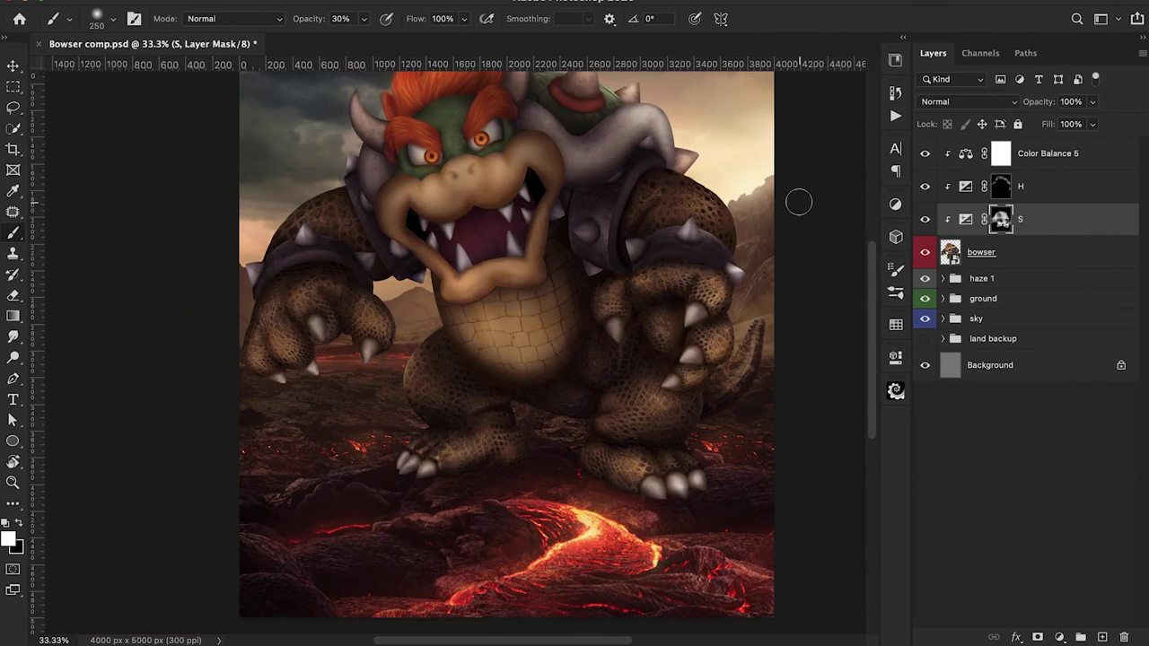
Step: Set the red-orange Color Fill clipped to bowser to Overlay and paint its glow through the mask with a soft white brush at 10% opacity
{"action": "left_click", "coordinate": [968, 102]}
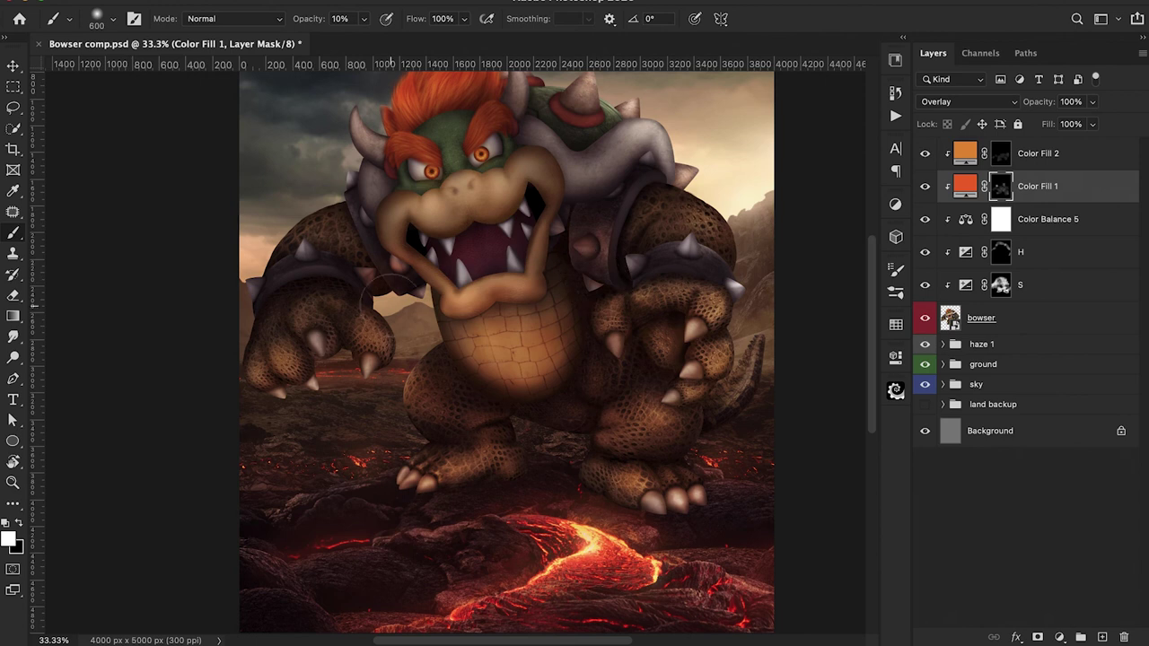
{"action": "key", "text": "super+minus"}
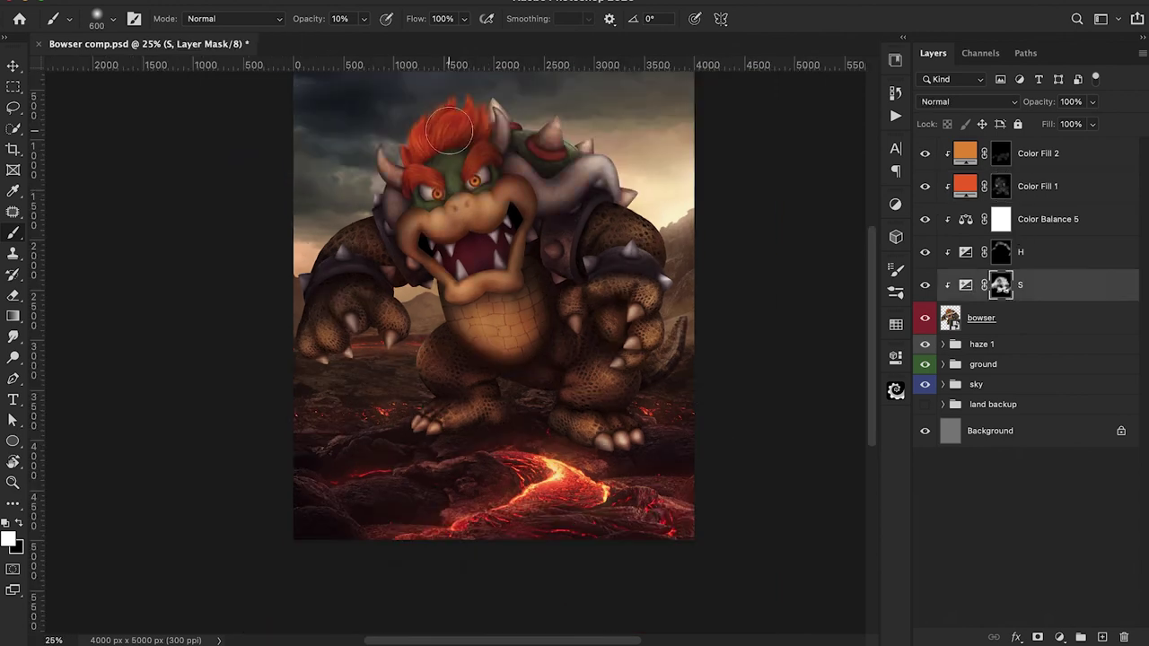
Step: Add a Color Balance adjustment clipped to bowser with midtones at green +10 and blue -30, adjust its highlights and paint its mask
{"action": "scroll", "coordinate": [751, 381], "scroll_direction": "right", "scroll_amount": 2}
{"action": "left_click", "coordinate": [744, 404]}
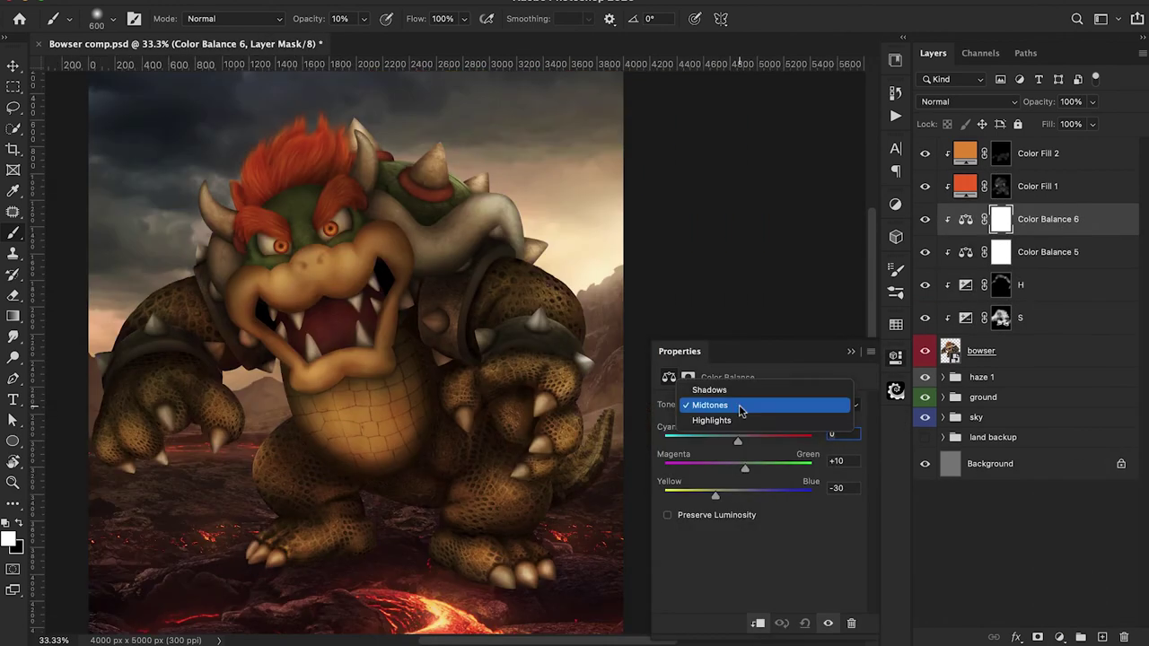
{"action": "left_click", "coordinate": [750, 421]}
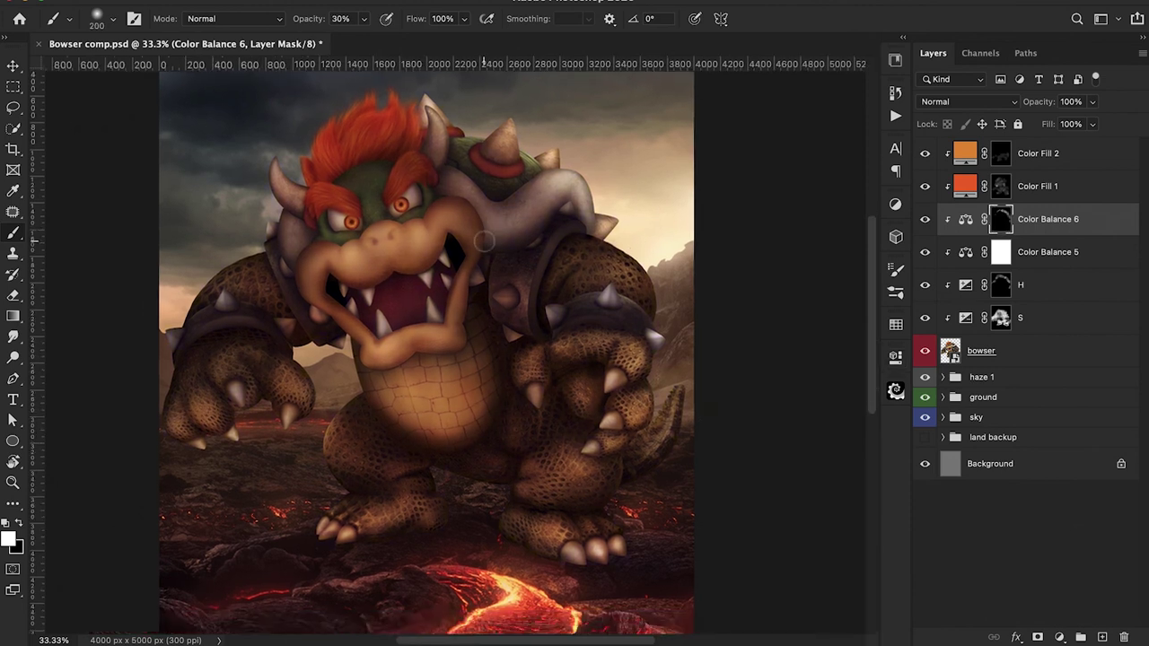
Step: Build up the lava glow on bowser's legs and claws on the Color Fill 1 and Color Fill 2 masks with small white brushes
{"action": "key", "text": "super+plus"}
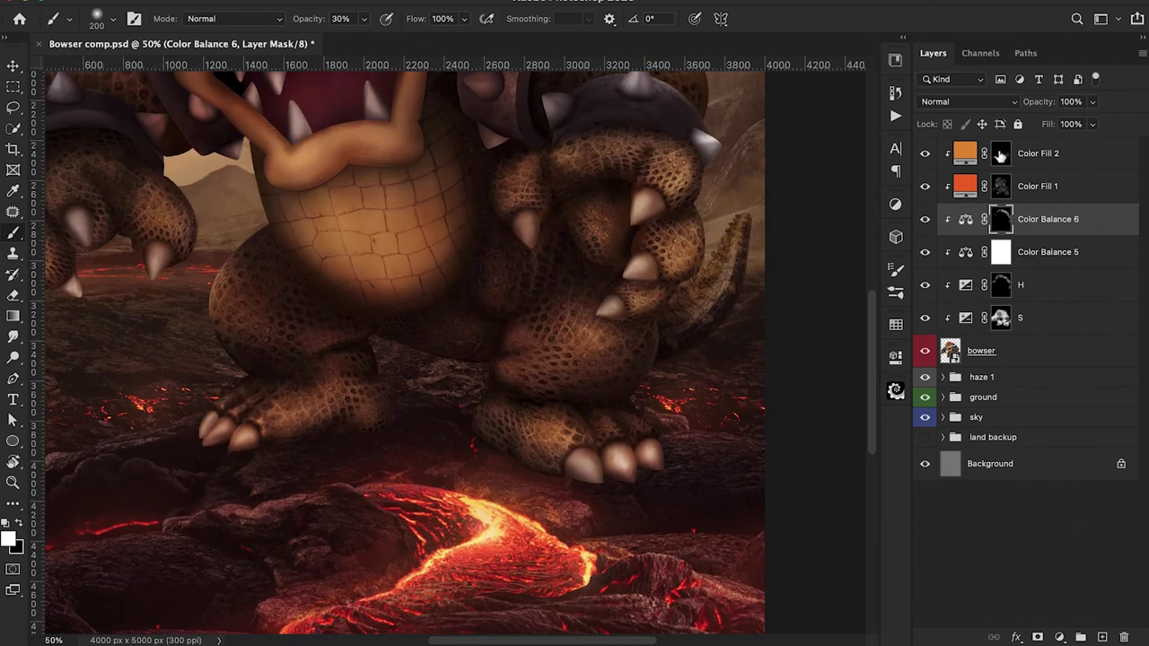
{"action": "left_click", "coordinate": [1000, 190]}
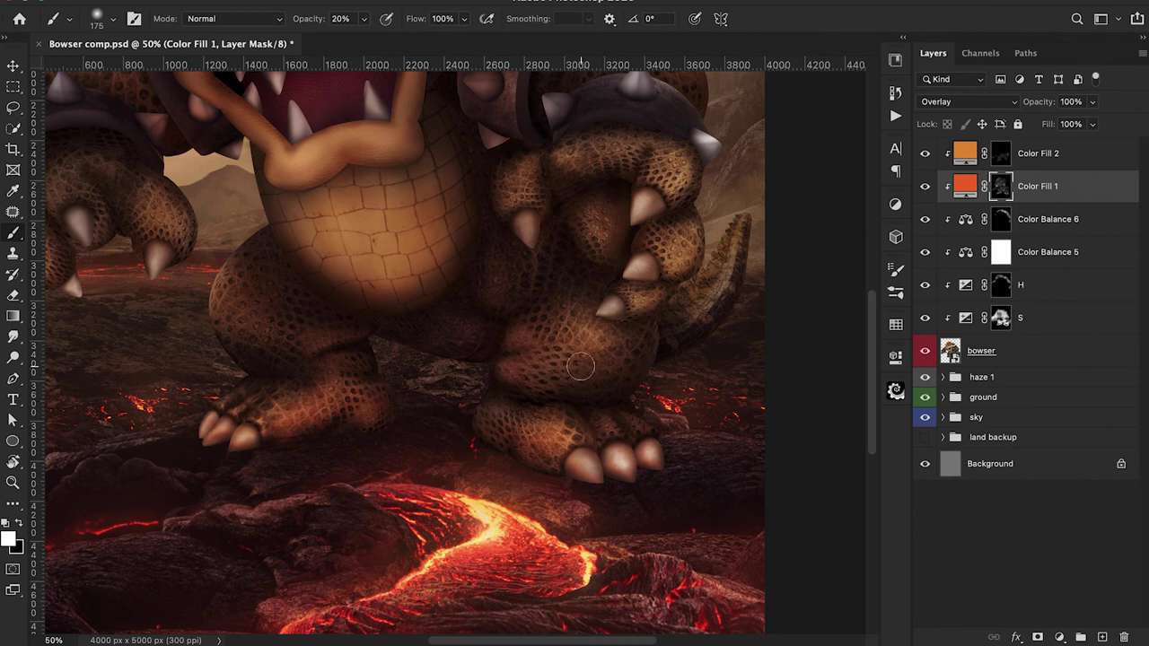
{"action": "key", "text": "ctrl+minus"}
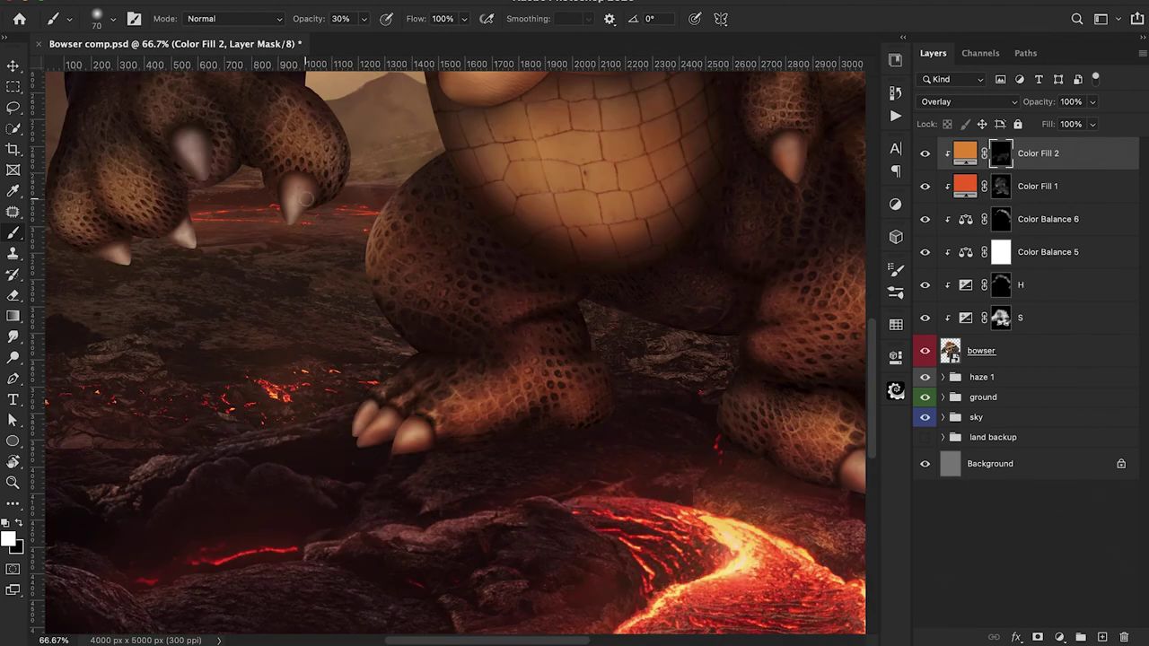
{"action": "key", "text": "alt+bracketright"}
{"action": "key", "text": "alt+bracketleft"}
{"action": "key", "text": "1"}
Step: Add a layer clipped to bowser and brush a soft cream glow onto his arm with a large brush at 20% opacity
{"action": "key", "text": "ctrl+minus"}
{"action": "key", "text": "ctrl+minus"}
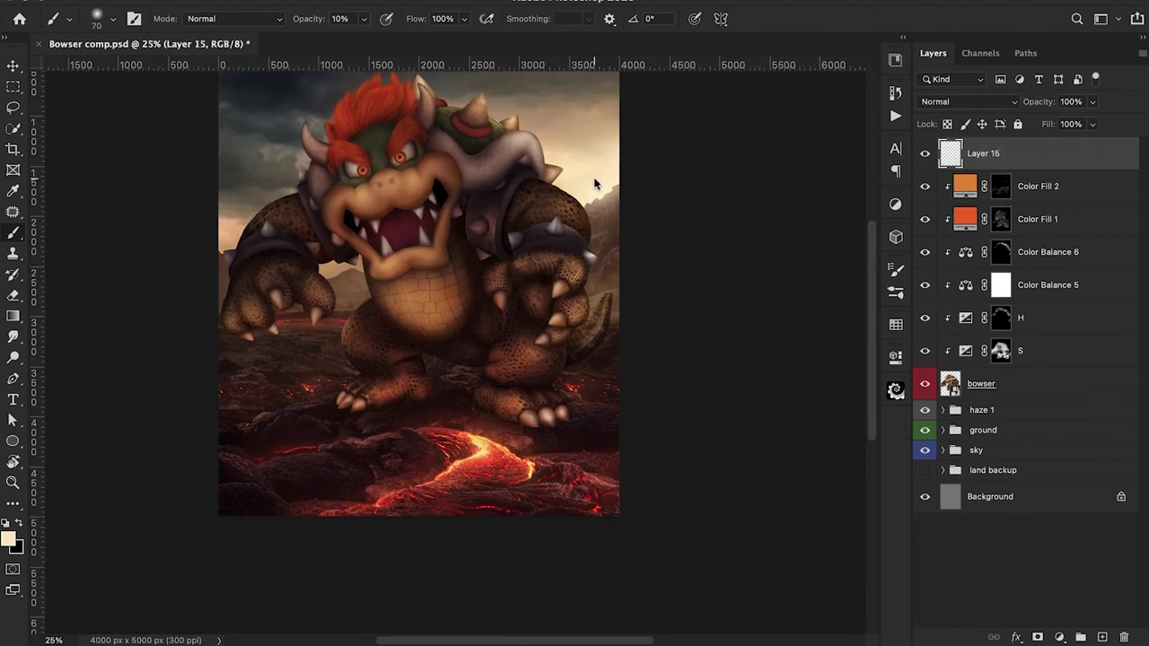
{"action": "left_click_drag", "start_coordinate": [569, 175], "coordinate": [632, 207]}
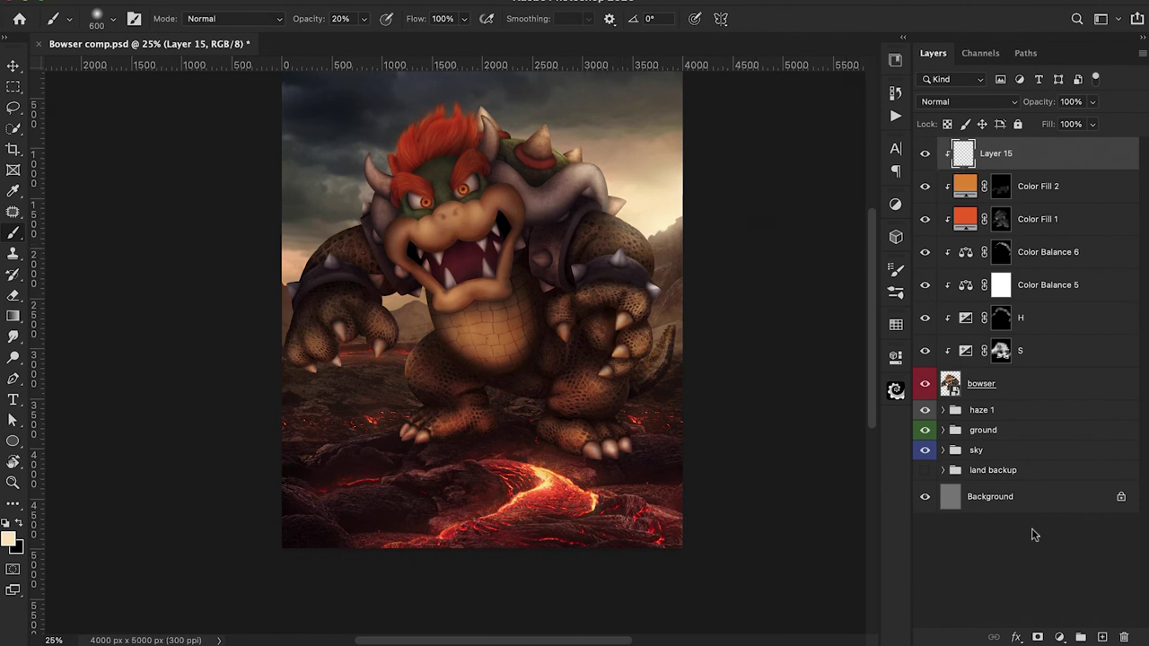
Step: Try dabbing an orange glow over bowser's two eyes on a new layer
{"action": "left_click", "coordinate": [1102, 637]}
{"action": "left_click", "coordinate": [8, 538]}
{"action": "left_click", "coordinate": [1071, 28]}
{"action": "left_click", "coordinate": [424, 204]}
{"action": "left_click", "coordinate": [461, 188]}
{"action": "key", "text": "ctrl+plus"}
{"action": "key", "text": "ctrl+plus"}
{"action": "key", "text": "ctrl+plus"}
{"action": "left_click_drag", "start_coordinate": [428, 313], "coordinate": [425, 476]}
{"action": "key", "text": "Delete"}
Step: Add a new layer in Overlay mode and dab a yellow glow onto bowser's eye with a small brush at 20% opacity
{"action": "left_click", "coordinate": [1102, 637]}
{"action": "key", "text": "x"}
{"action": "left_click", "coordinate": [8, 539]}
{"action": "left_click", "coordinate": [926, 218]}
{"action": "left_click", "coordinate": [740, 39]}
{"action": "left_click", "coordinate": [1071, 28]}
{"action": "key", "text": "bracketleft"}
{"action": "key", "text": "bracketleft"}
{"action": "left_click", "coordinate": [506, 328]}
{"action": "left_click", "coordinate": [967, 102]}
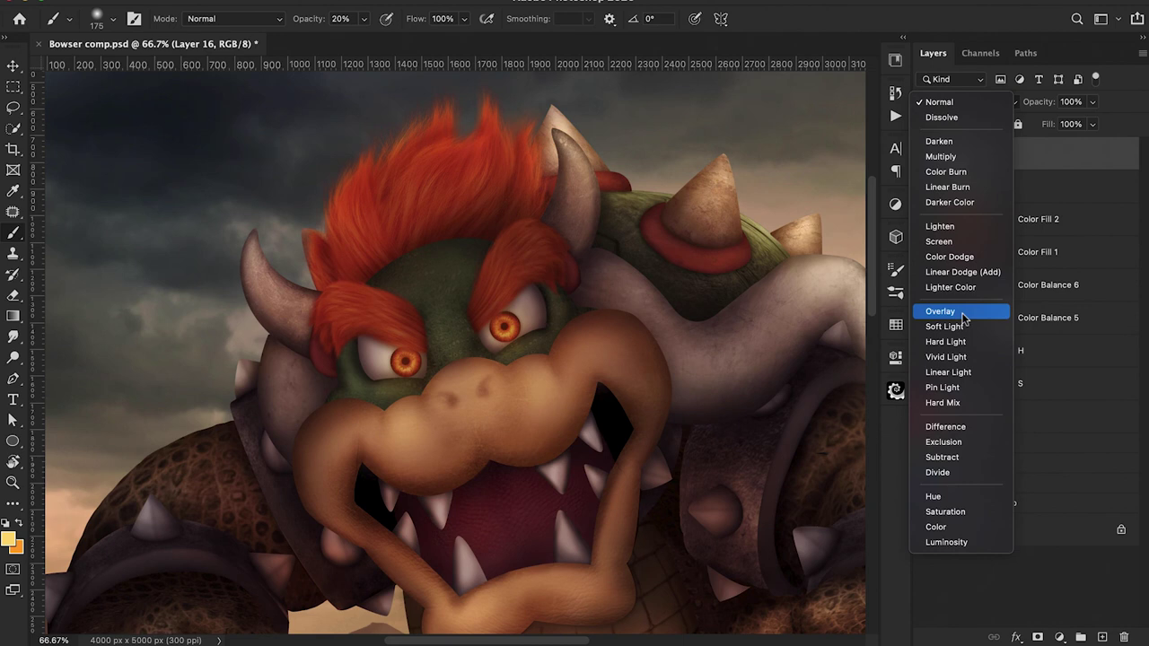
{"action": "left_click", "coordinate": [963, 314]}
Step: Touch up both of bowser's eyes with single soft dabs on the S adjustment's mask
{"action": "left_click", "coordinate": [1001, 383]}
{"action": "left_click", "coordinate": [505, 327]}
{"action": "left_click", "coordinate": [407, 362]}
{"action": "key", "text": "ctrl+minus"}
{"action": "key", "text": "ctrl+minus"}
{"action": "key", "text": "ctrl+minus"}
Step: Add a layer directly beneath bowser and brush a soft tan haze behind him, erasing the excess
{"action": "left_click", "coordinate": [950, 156]}
{"action": "key", "text": "1"}
{"action": "key", "text": "ctrl+shift+alt+n"}
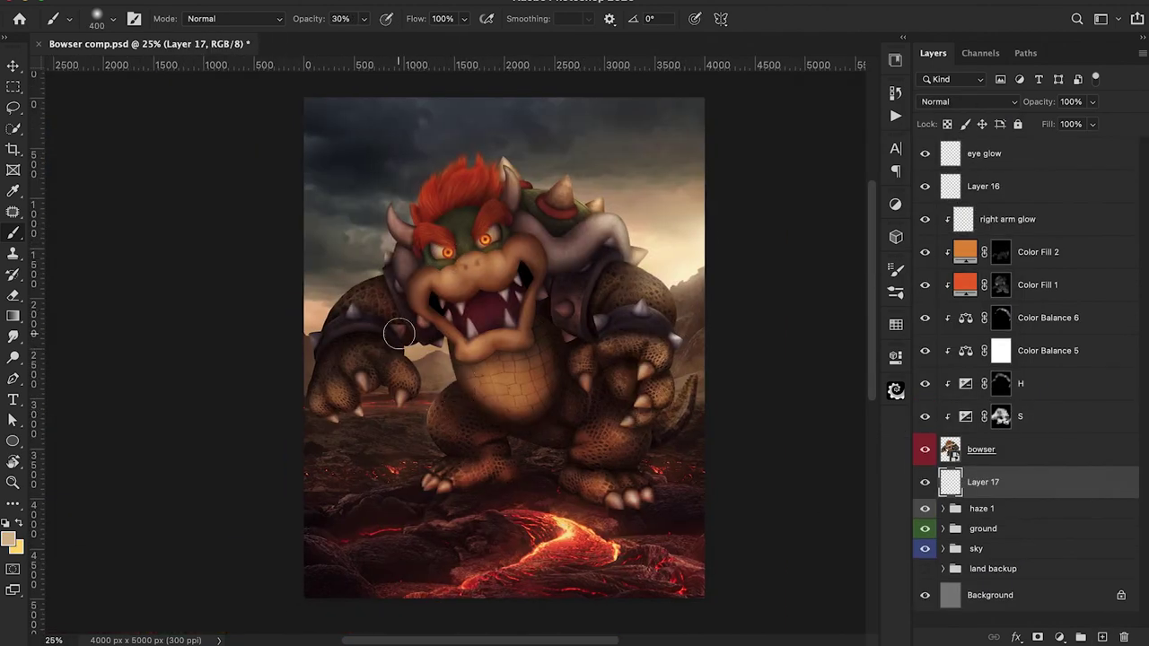
{"action": "key", "text": "e"}
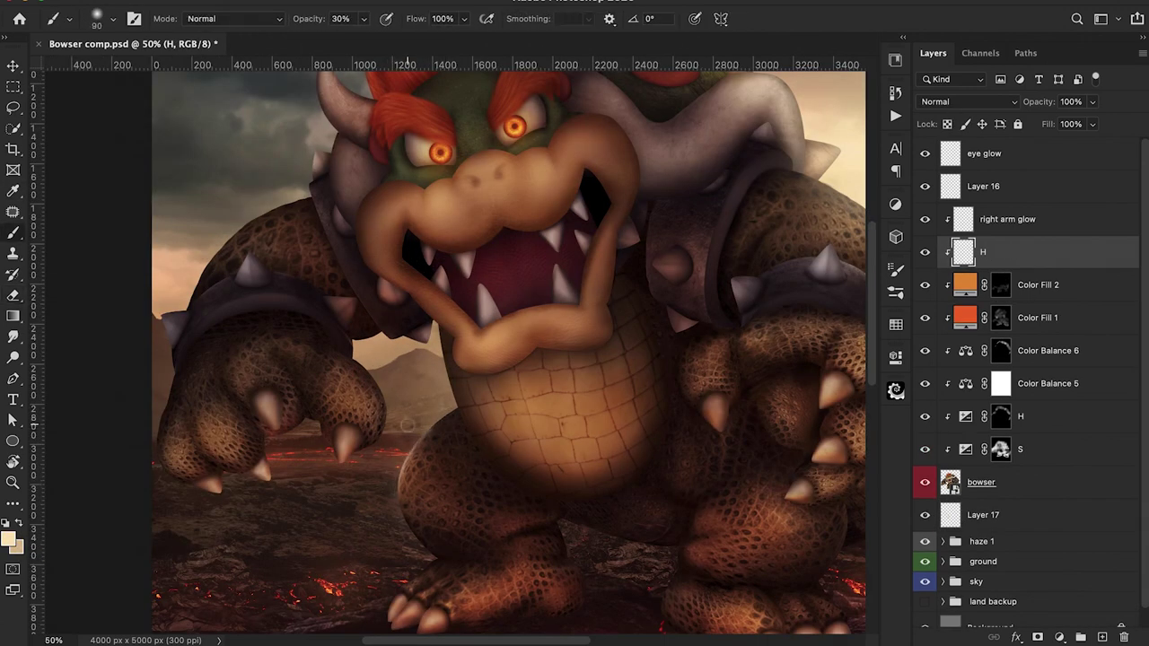
Step: Paint a thin cream rim highlight along the edges of bowser's leg and fist on the clipped H layer with a 60 px brush at 90% opacity
{"action": "key", "text": "super+minus"}
{"action": "key", "text": "super+minus"}
{"action": "key", "text": "super+plus"}
{"action": "key", "text": "super+plus"}
{"action": "left_click_drag", "start_coordinate": [816, 329], "coordinate": [594, 283]}
{"action": "key", "text": "bracketleft"}
{"action": "key", "text": "bracketleft"}
{"action": "key", "text": "bracketleft"}
{"action": "key", "text": "9"}
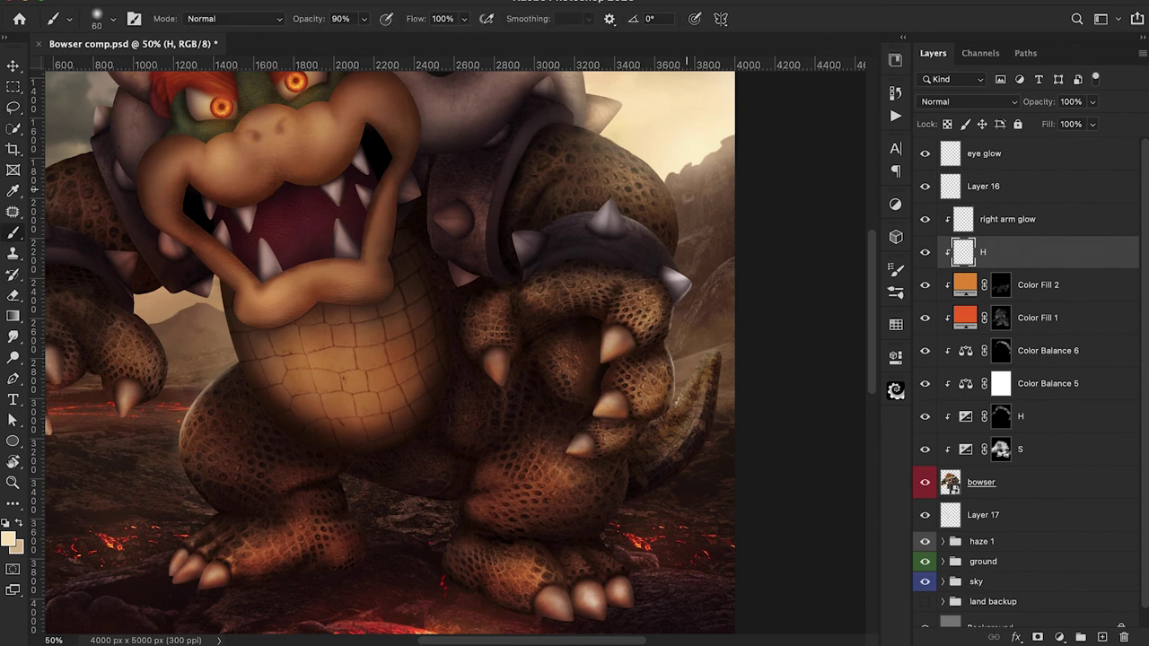
Step: Extend the cream rim highlight over the edges of bowser's shell, collar and arms on the H layer at 50% opacity
{"action": "scroll", "coordinate": [559, 161], "scroll_direction": "up", "scroll_amount": 5}
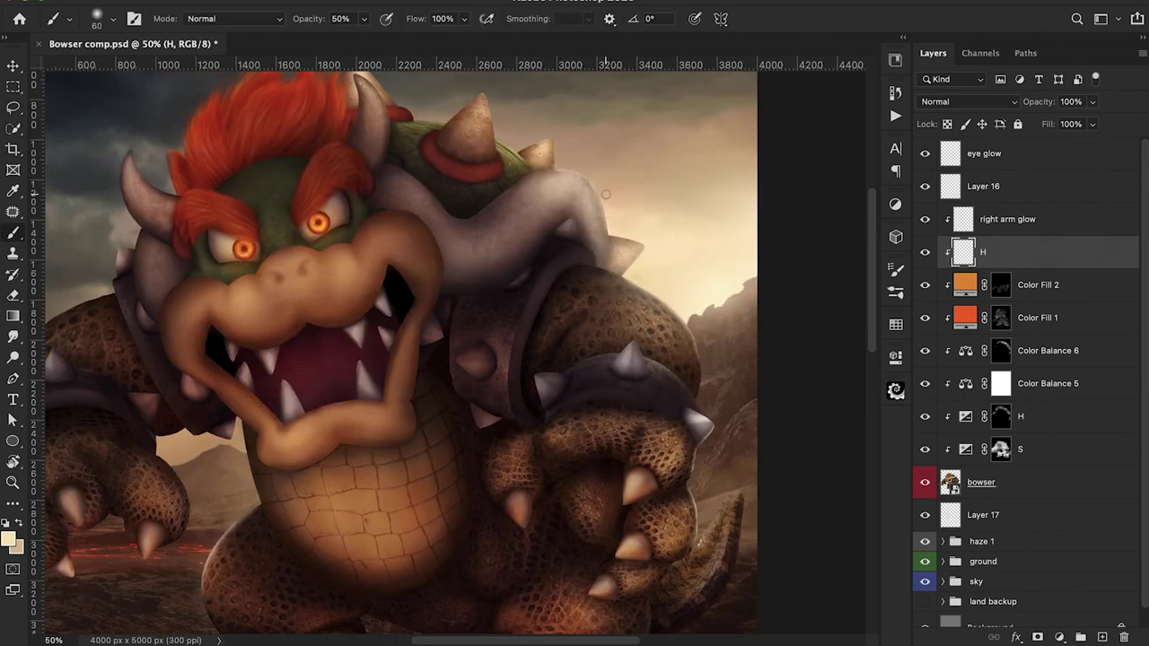
{"action": "key", "text": "5"}
{"action": "left_click_drag", "start_coordinate": [502, 124], "coordinate": [549, 171]}
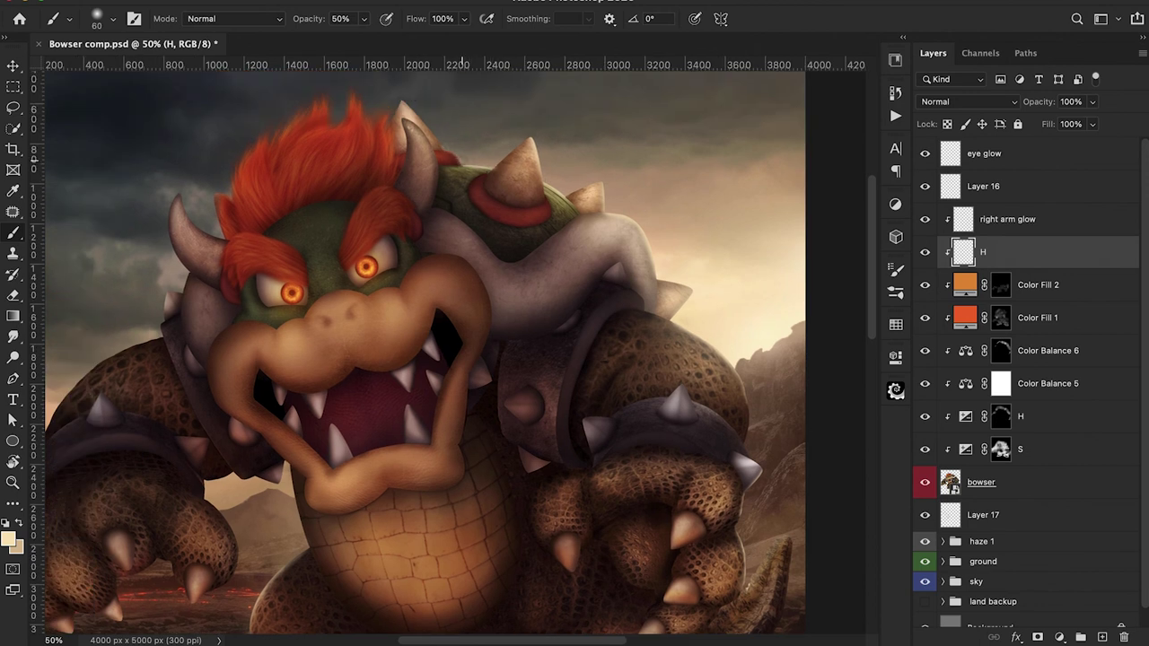
{"action": "left_click_drag", "start_coordinate": [157, 347], "coordinate": [312, 301]}
{"action": "key", "text": "super+minus"}
{"action": "key", "text": "super+minus"}
{"action": "key", "text": "super+equal"}
{"action": "key", "text": "super+equal"}
{"action": "left_click_drag", "start_coordinate": [385, 451], "coordinate": [471, 363]}
{"action": "key", "text": "e"}
{"action": "key", "text": "b"}
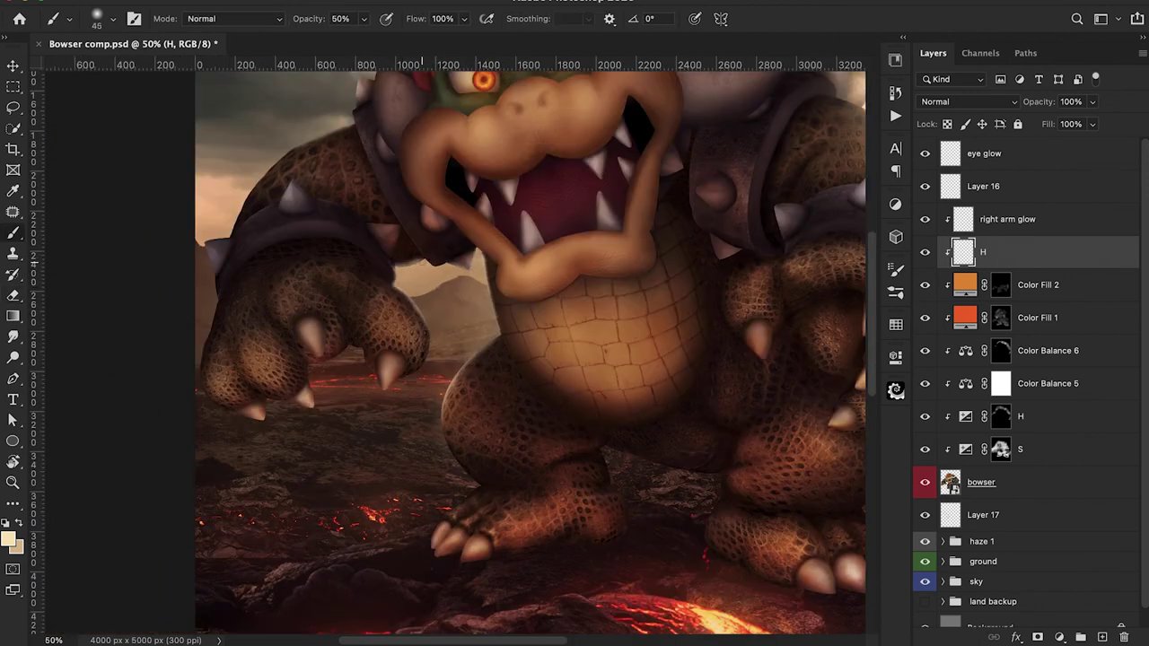
Step: Add a rim highlight to the inner edge of bowser's lowered hand on the H layer and trim it with the Eraser
{"action": "left_click_drag", "start_coordinate": [422, 263], "coordinate": [461, 266]}
{"action": "key", "text": "e"}
{"action": "key", "text": "super+equal"}
{"action": "key", "text": "super+equal"}
{"action": "left_click_drag", "start_coordinate": [402, 296], "coordinate": [452, 321]}
{"action": "left_click_drag", "start_coordinate": [443, 310], "coordinate": [393, 356]}
{"action": "left_click_drag", "start_coordinate": [433, 400], "coordinate": [460, 441]}
{"action": "key", "text": "super+minus"}
{"action": "key", "text": "super+minus"}
{"action": "key", "text": "super+minus"}
{"action": "key", "text": "super+minus"}
{"action": "key", "text": "super+equal"}
{"action": "key", "text": "super+equal"}
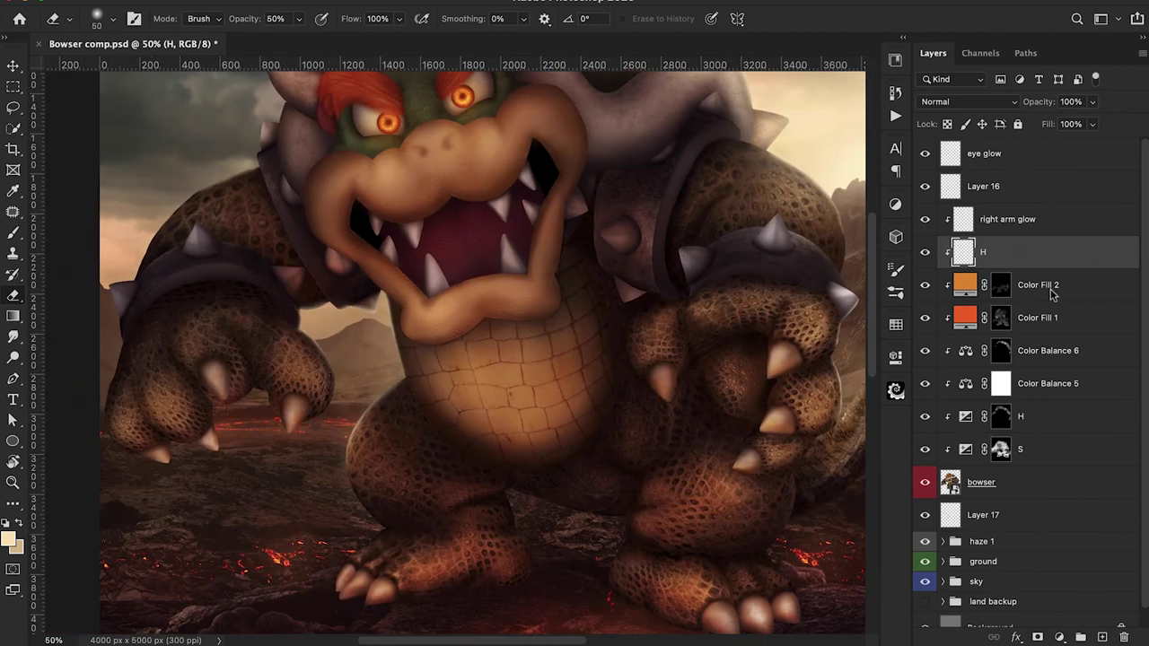
Step: Try soft low-opacity brushing over bowser's body on a new layer above Color Fill 2
{"action": "left_click", "coordinate": [1052, 294]}
{"action": "left_click", "coordinate": [1102, 637]}
{"action": "key", "text": "b"}
{"action": "key", "text": "1"}
{"action": "left_click_drag", "start_coordinate": [603, 416], "coordinate": [455, 485]}
{"action": "key", "text": "super+minus"}
{"action": "key", "text": "super+minus"}
{"action": "left_click_drag", "start_coordinate": [1042, 102], "coordinate": [1009, 114]}
{"action": "key", "text": "Delete"}
Step: Add a layer clipped to bowser above Color Fill 2 and brush a faint red-orange glow with a 1200 px brush at 10% opacity
{"action": "left_click", "coordinate": [1102, 637]}
{"action": "left_click", "coordinate": [8, 539]}
{"action": "left_click", "coordinate": [930, 234]}
{"action": "left_click", "coordinate": [1070, 28]}
{"action": "key", "text": "bracketright"}
{"action": "key", "text": "bracketright"}
{"action": "key", "text": "bracketright"}
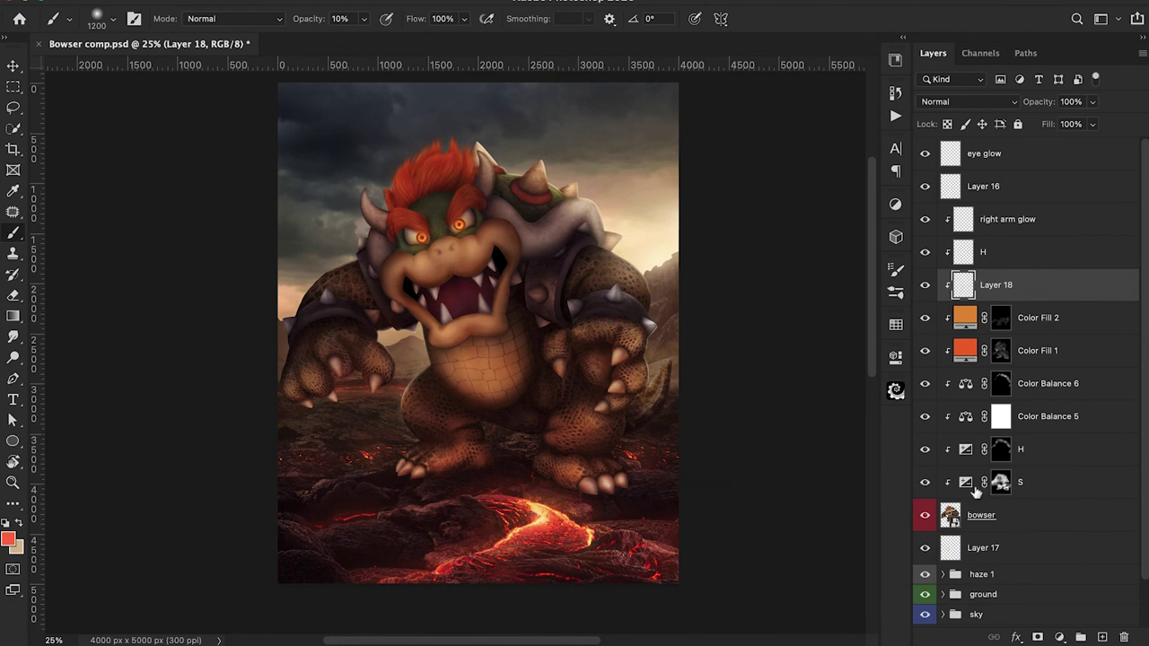
Step: Deepen the shading around bowser's jaw on the S mask with a 400 px white brush at 30% opacity
{"action": "left_click", "coordinate": [998, 485]}
{"action": "key", "text": "5"}
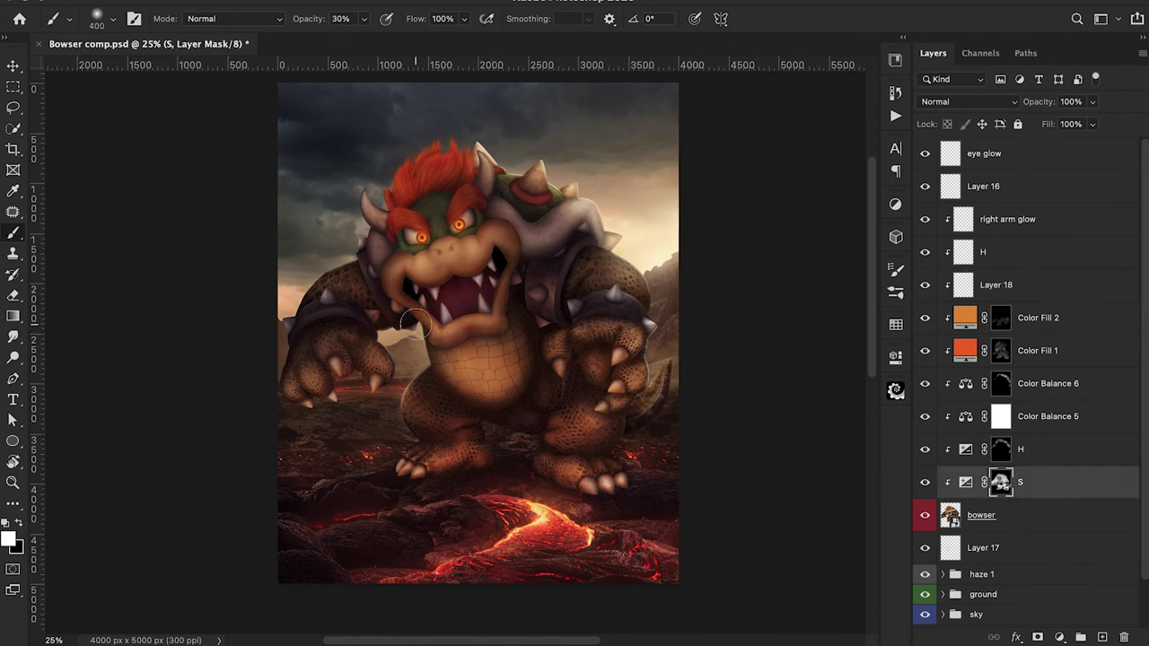
Step: Add a layer above right arm glow, brush on a newly picked colour and adjust the layer's blending options
{"action": "left_click", "coordinate": [1007, 219]}
{"action": "left_click", "coordinate": [1102, 637]}
{"action": "left_click", "coordinate": [8, 538]}
{"action": "left_click", "coordinate": [1069, 28]}
{"action": "left_click_drag", "start_coordinate": [783, 410], "coordinate": [779, 331]}
{"action": "double_click", "coordinate": [1050, 219]}
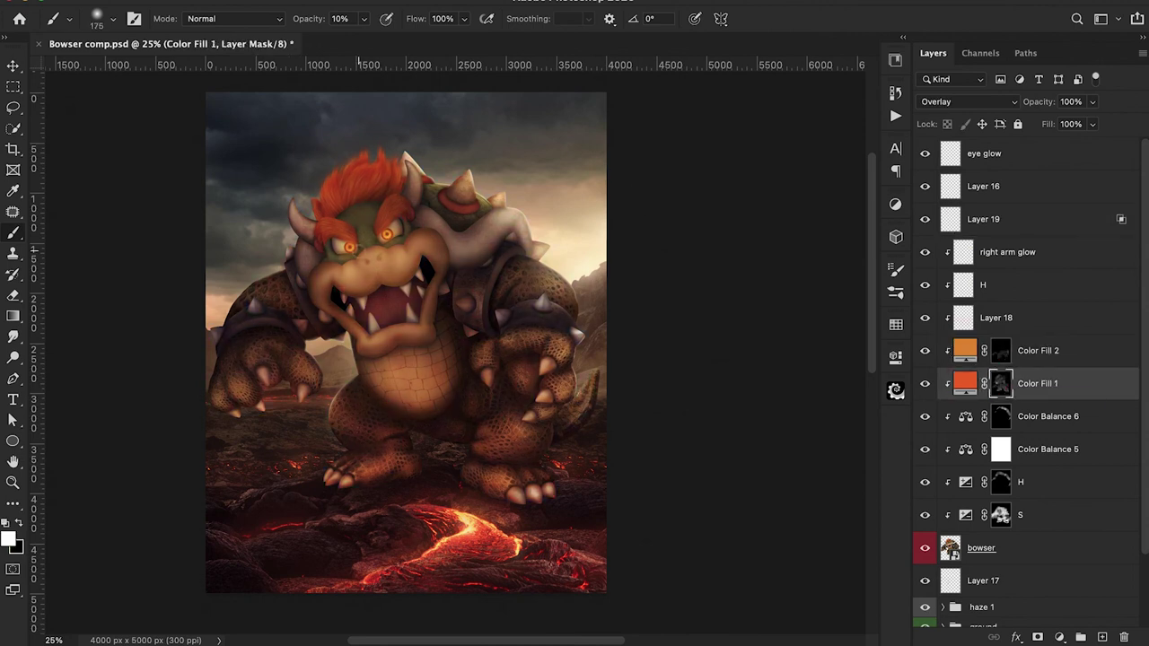
Step: Paint more warm glow over bowser's face and arm on the Color Fill 1 and Color Fill 2 masks
{"action": "scroll", "coordinate": [236, 306], "scroll_direction": "up", "scroll_amount": 2}
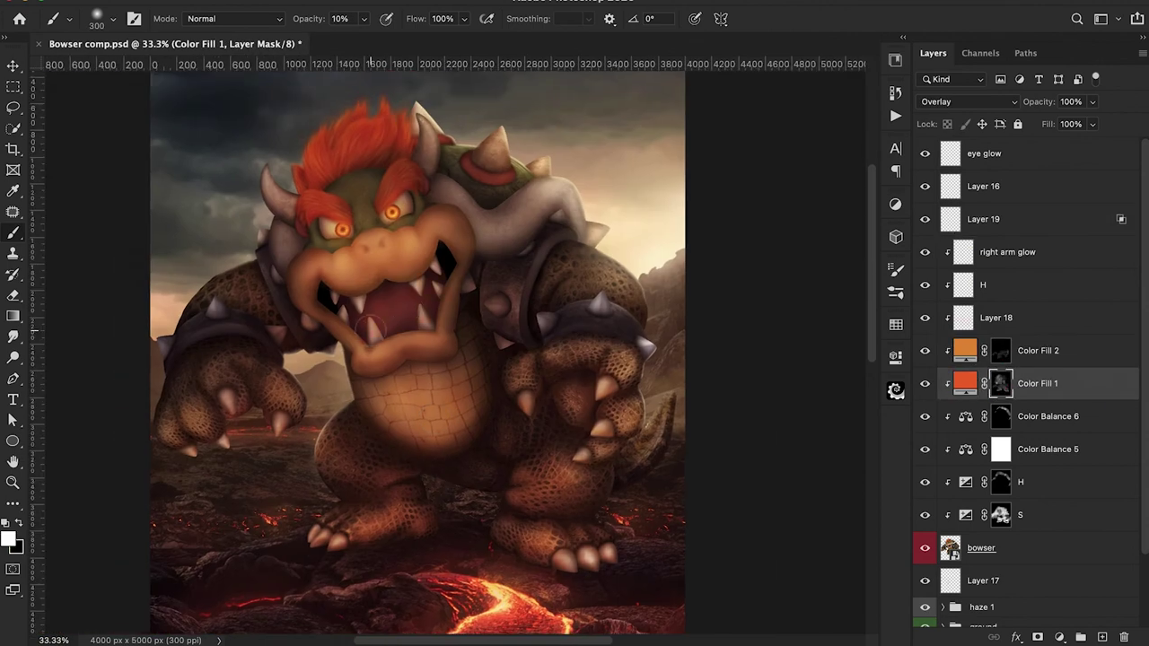
{"action": "key", "text": "alt+bracketright"}
{"action": "key", "text": "4"}
{"action": "key", "text": "bracketright"}
{"action": "key", "text": "bracketright"}
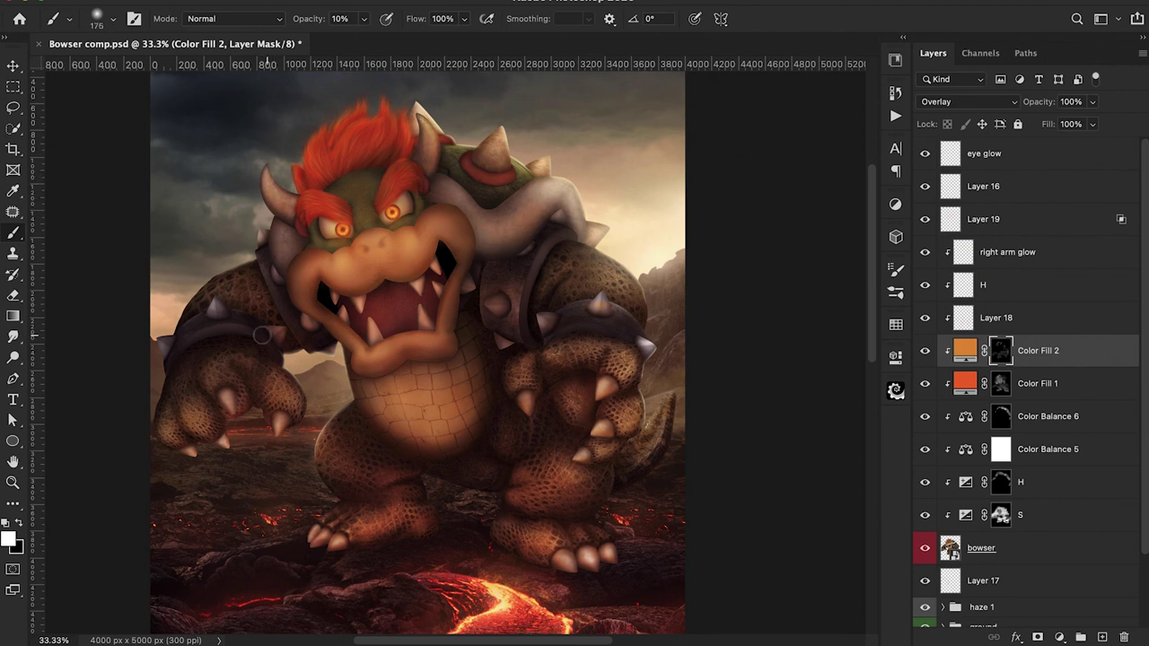
{"action": "key", "text": "ctrl+minus"}
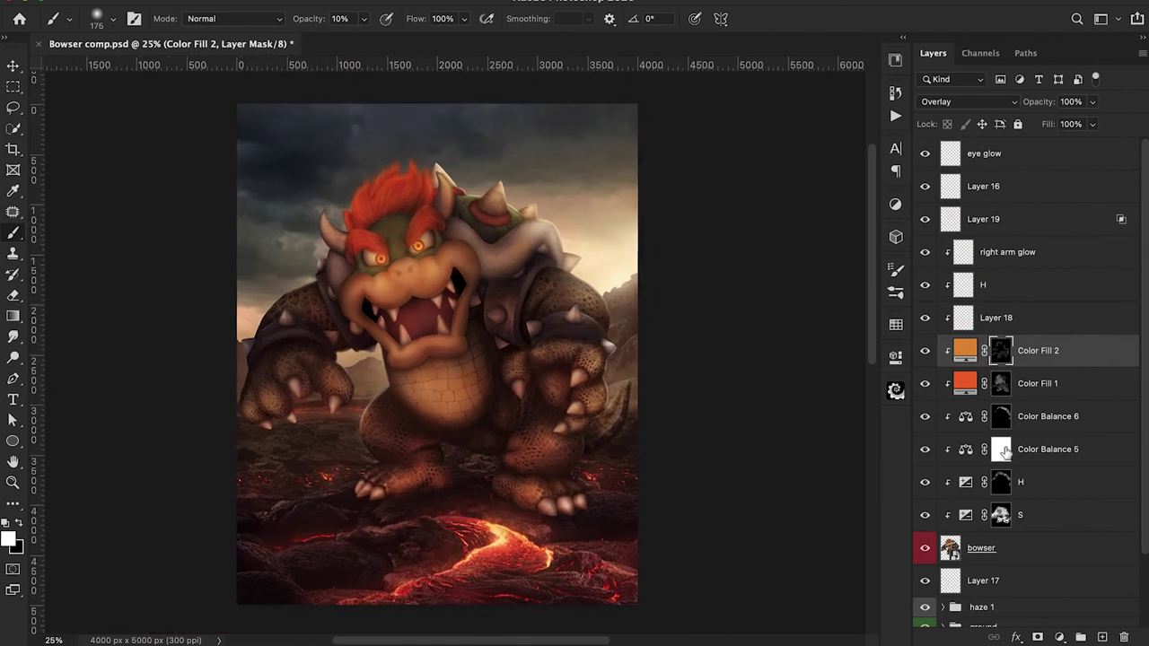
Step: Darken bowser's feet and belly on the S mask with a 300 px white brush at 40% opacity
{"action": "left_click", "coordinate": [1001, 515]}
{"action": "key", "text": "4"}
{"action": "key", "text": "bracketright"}
{"action": "key", "text": "bracketright"}
{"action": "key", "text": "bracketright"}
{"action": "left_click", "coordinate": [591, 500]}
{"action": "left_click", "coordinate": [369, 483]}
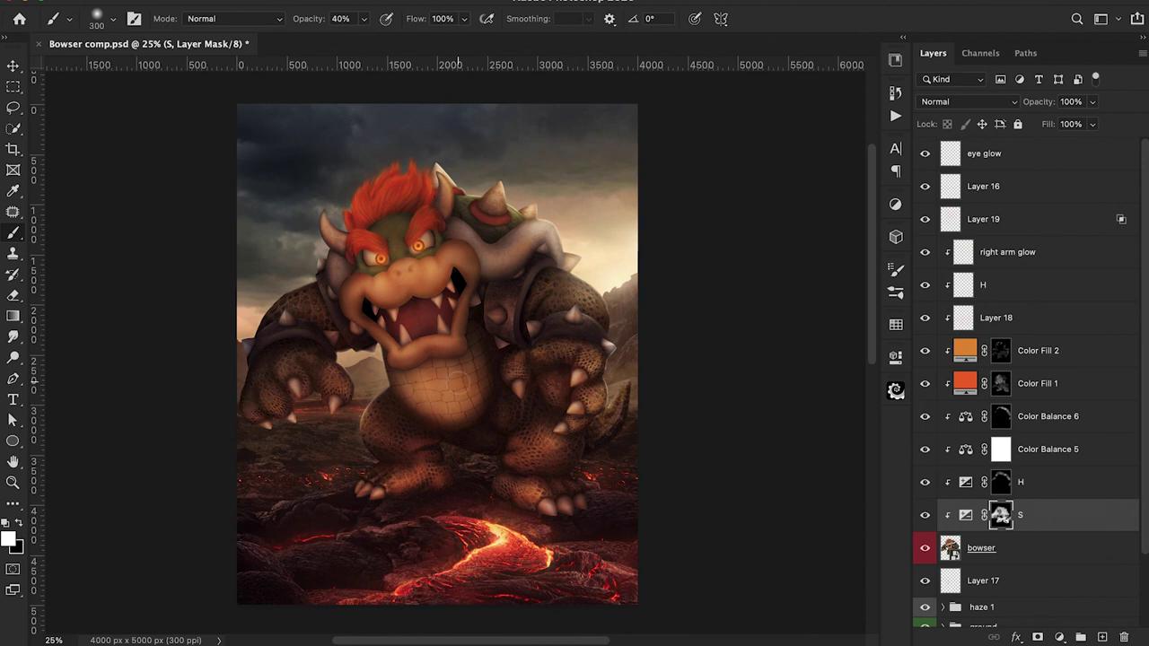
{"action": "left_click_drag", "start_coordinate": [458, 380], "coordinate": [447, 332]}
{"action": "left_click_drag", "start_coordinate": [685, 397], "coordinate": [736, 408]}
Step: Shade the area beside bowser's eye and cheek on the S mask with a smaller white brush at 50% opacity
{"action": "key", "text": "ctrl+plus"}
{"action": "key", "text": "ctrl+plus"}
{"action": "left_click_drag", "start_coordinate": [573, 158], "coordinate": [732, 391]}
{"action": "key", "text": "5"}
{"action": "key", "text": "bracketleft"}
{"action": "key", "text": "bracketleft"}
{"action": "key", "text": "bracketleft"}
{"action": "key", "text": "bracketleft"}
{"action": "left_click_drag", "start_coordinate": [505, 358], "coordinate": [534, 356]}
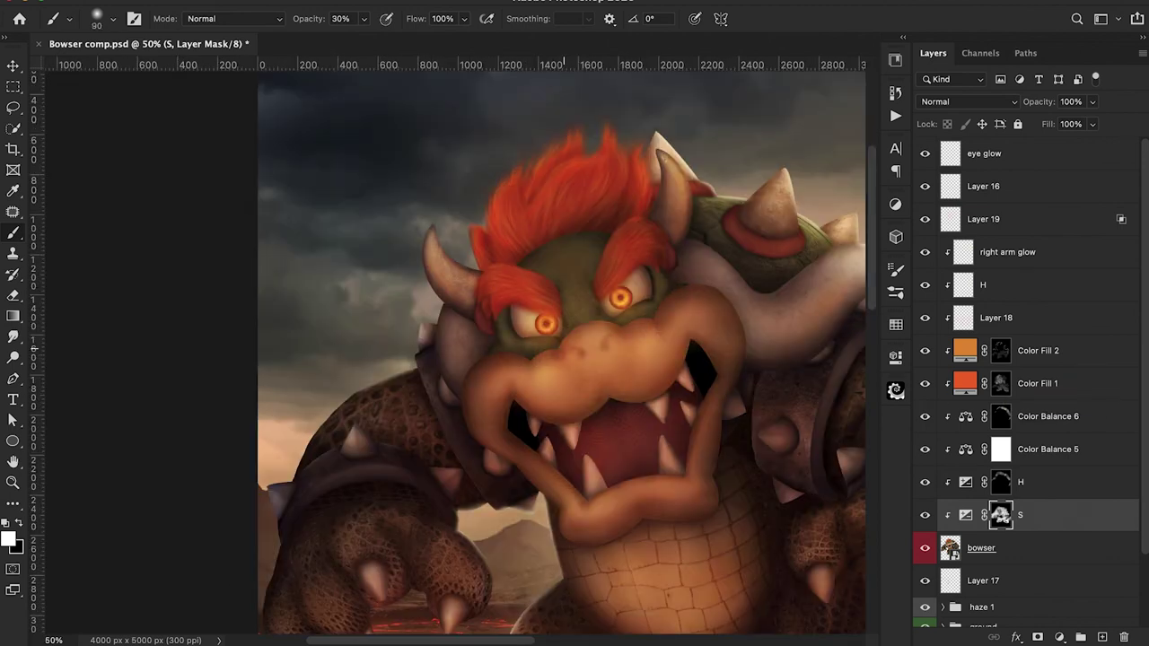
Step: Blend broader shading over bowser's head and shell on the S mask with a 400 px brush at 20% opacity
{"action": "key", "text": "bracketright"}
{"action": "key", "text": "bracketright"}
{"action": "key", "text": "bracketright"}
{"action": "key", "text": "bracketright"}
{"action": "key", "text": "ctrl+minus"}
{"action": "key", "text": "ctrl+minus"}
{"action": "key", "text": "ctrl+minus"}
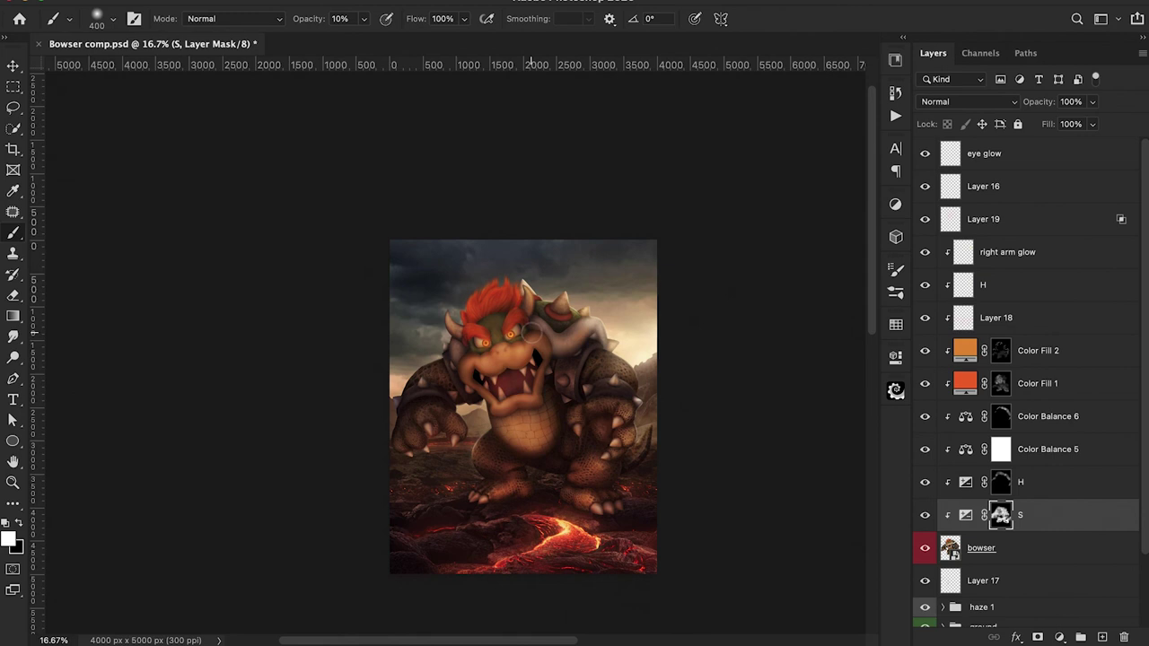
{"action": "key", "text": "2"}
{"action": "key", "text": "ctrl+plus"}
{"action": "left_click_drag", "start_coordinate": [602, 265], "coordinate": [575, 265]}
Step: Paint light strands over bowser's hair with a fur brush on a new layer and clip that layer above Color Fill 2
{"action": "left_click", "coordinate": [1023, 580]}
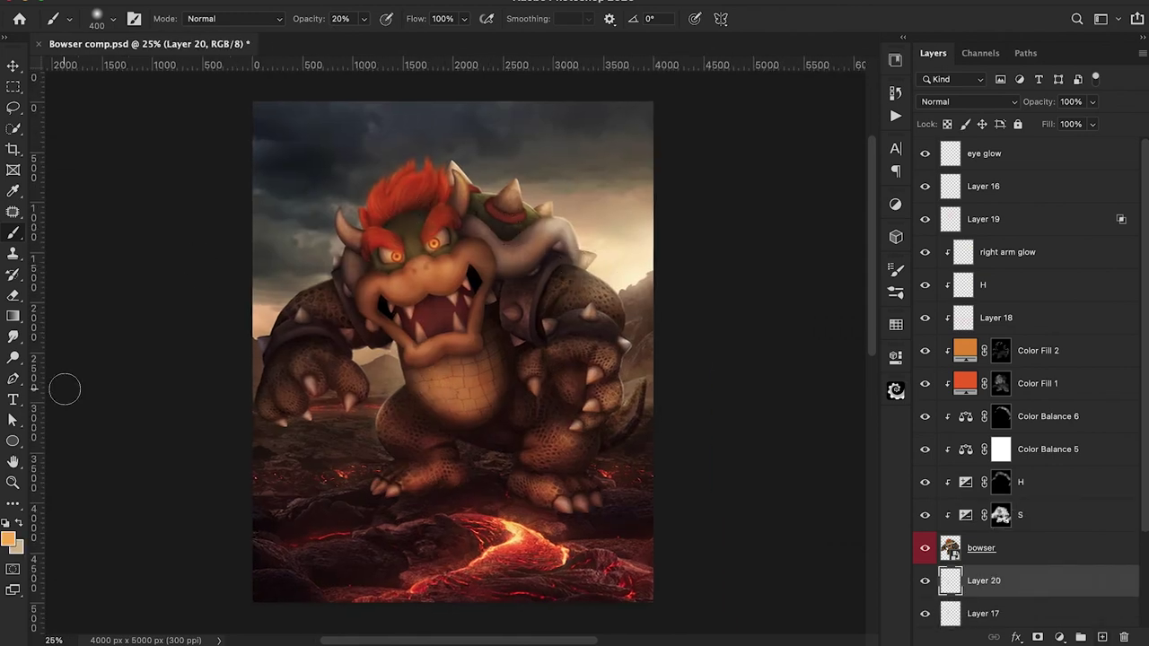
{"action": "left_click", "coordinate": [113, 19]}
{"action": "scroll", "coordinate": [97, 364], "scroll_direction": "down", "scroll_amount": 8}
{"action": "double_click", "coordinate": [106, 422]}
{"action": "key", "text": "ctrl+plus"}
{"action": "key", "text": "ctrl+plus"}
{"action": "left_click_drag", "start_coordinate": [299, 88], "coordinate": [333, 384]}
{"action": "key", "text": "6"}
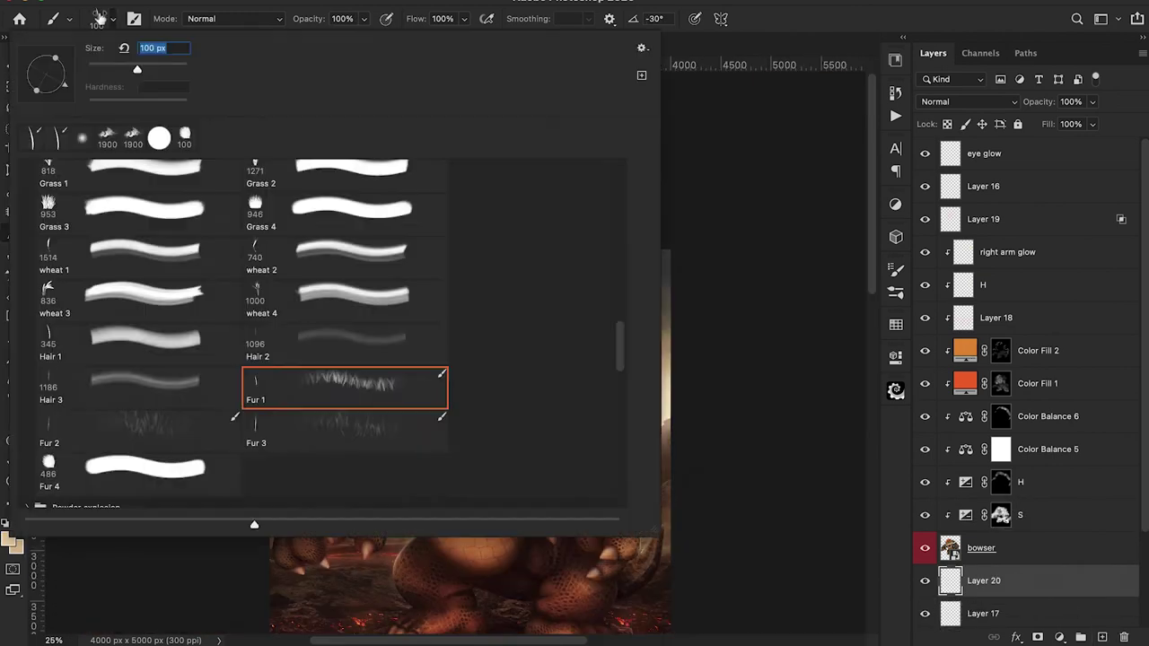
{"action": "double_click", "coordinate": [351, 364]}
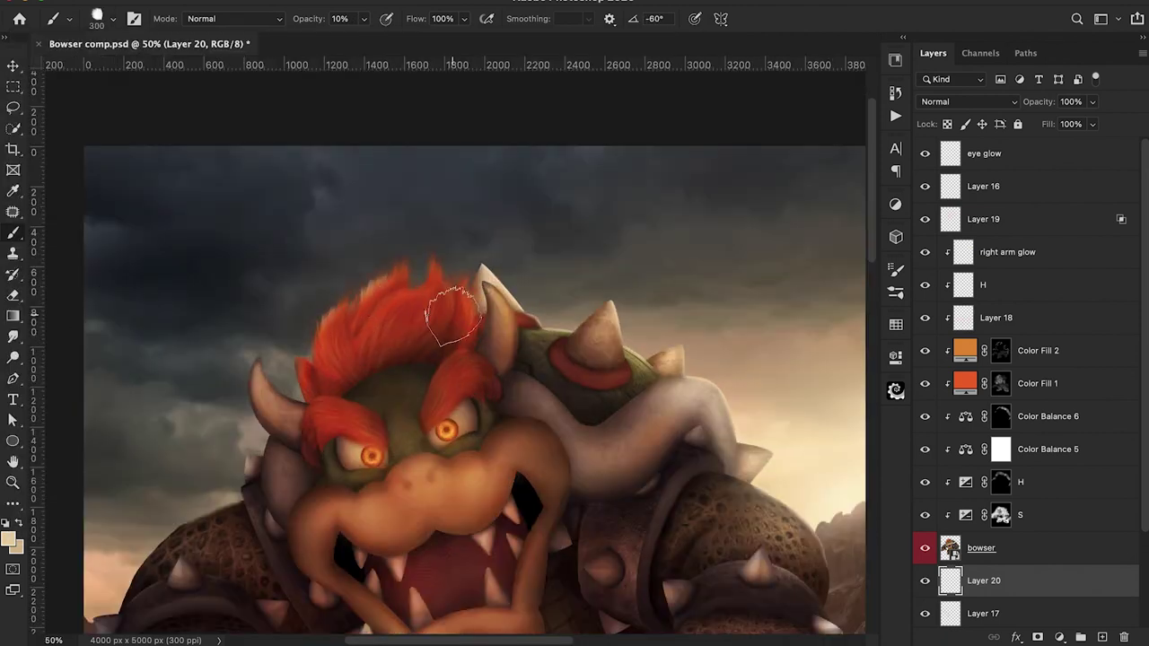
{"action": "left_click_drag", "start_coordinate": [984, 581], "coordinate": [984, 335]}
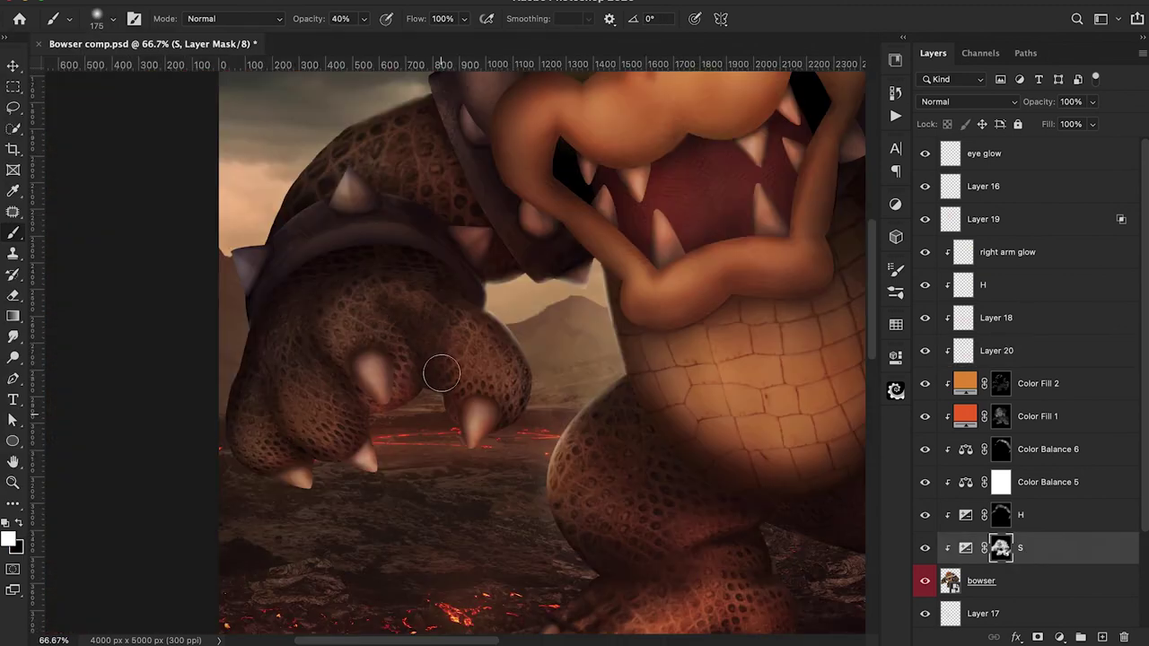
Step: Darken bowser's lowered hand between the fingers on the S mask with a 175 px white brush at 50% opacity
{"action": "scroll", "coordinate": [231, 463], "scroll_direction": "down", "scroll_amount": 3}
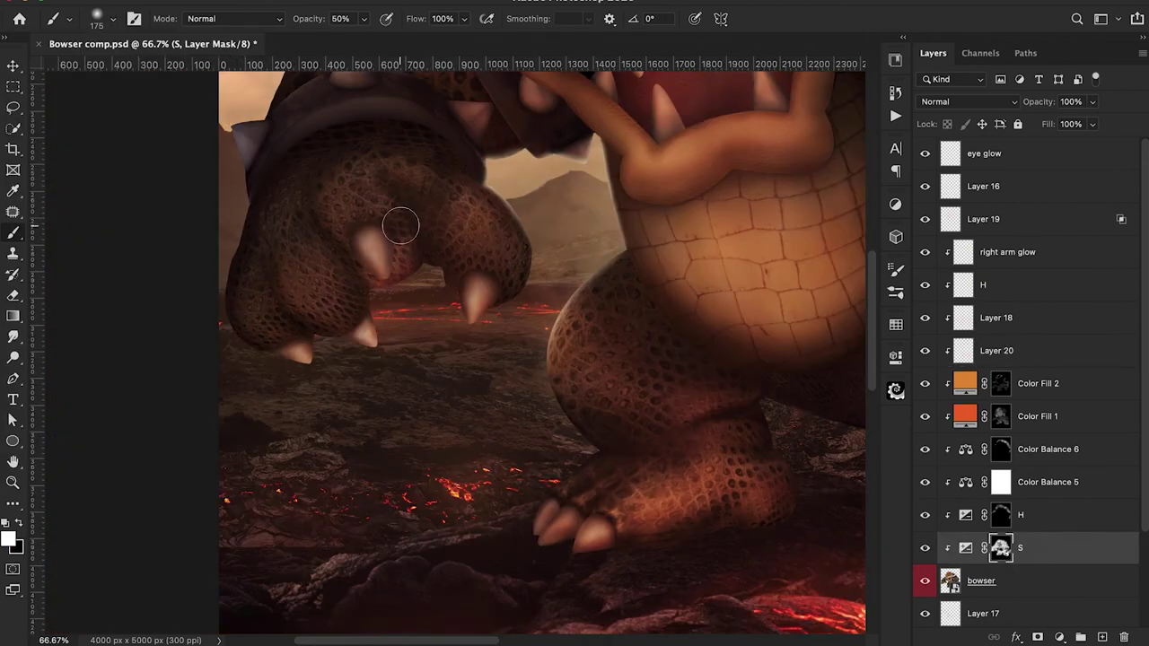
{"action": "key", "text": "super+minus"}
{"action": "left_click_drag", "start_coordinate": [469, 285], "coordinate": [178, 270]}
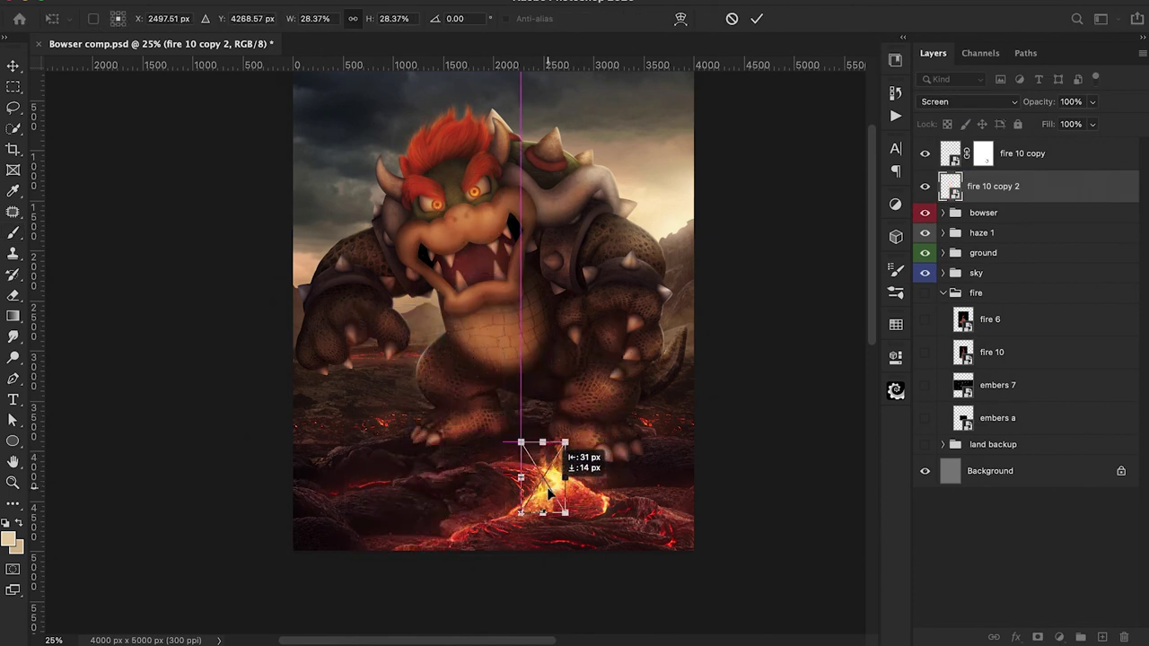
Step: Scale the fire 10 copy 2 layer to 38.02% and place it over the lava at the image's lower-right corner
{"action": "left_click_drag", "start_coordinate": [549, 492], "coordinate": [682, 516]}
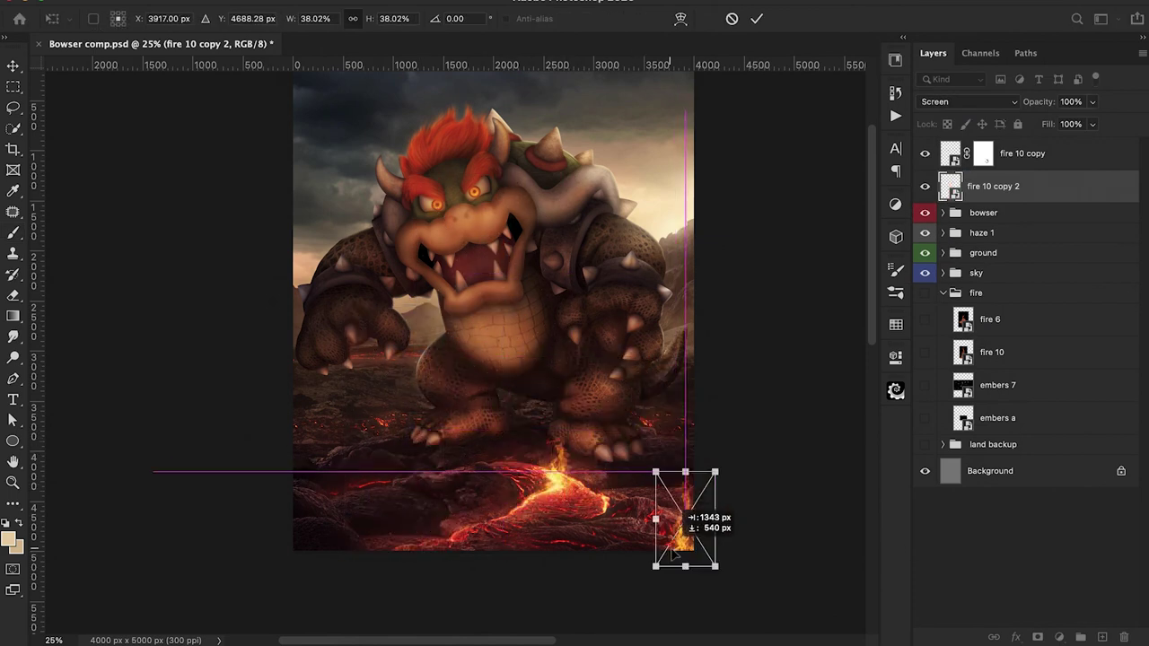
{"action": "key", "text": "Return"}
{"action": "key", "text": "b"}
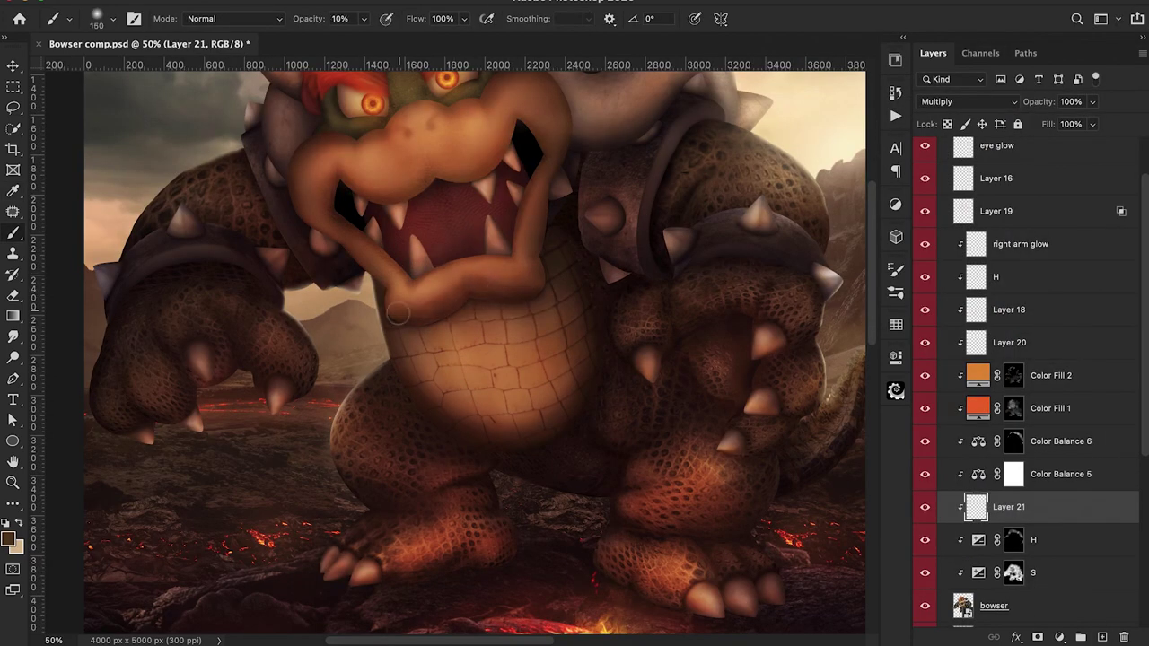
Step: Shade bowser's lower lip, jaw and mouth edges on Layer 21 with a soft dark brown brush at 10 to 20% opacity
{"action": "left_click_drag", "start_coordinate": [375, 270], "coordinate": [393, 316]}
{"action": "key", "text": "2"}
{"action": "key", "text": "super+plus"}
{"action": "key", "text": "e"}
{"action": "key", "text": "b"}
{"action": "mouse_move", "coordinate": [398, 256]}
{"action": "left_mouse_down"}
{"action": "mouse_move", "coordinate": [480, 224]}
{"action": "mouse_move", "coordinate": [533, 222]}
{"action": "mouse_move", "coordinate": [516, 254]}
{"action": "left_mouse_up"}
{"action": "key", "text": "5"}
{"action": "left_click_drag", "start_coordinate": [557, 192], "coordinate": [554, 268]}
{"action": "key", "text": "super+minus"}
{"action": "key", "text": "super+minus"}
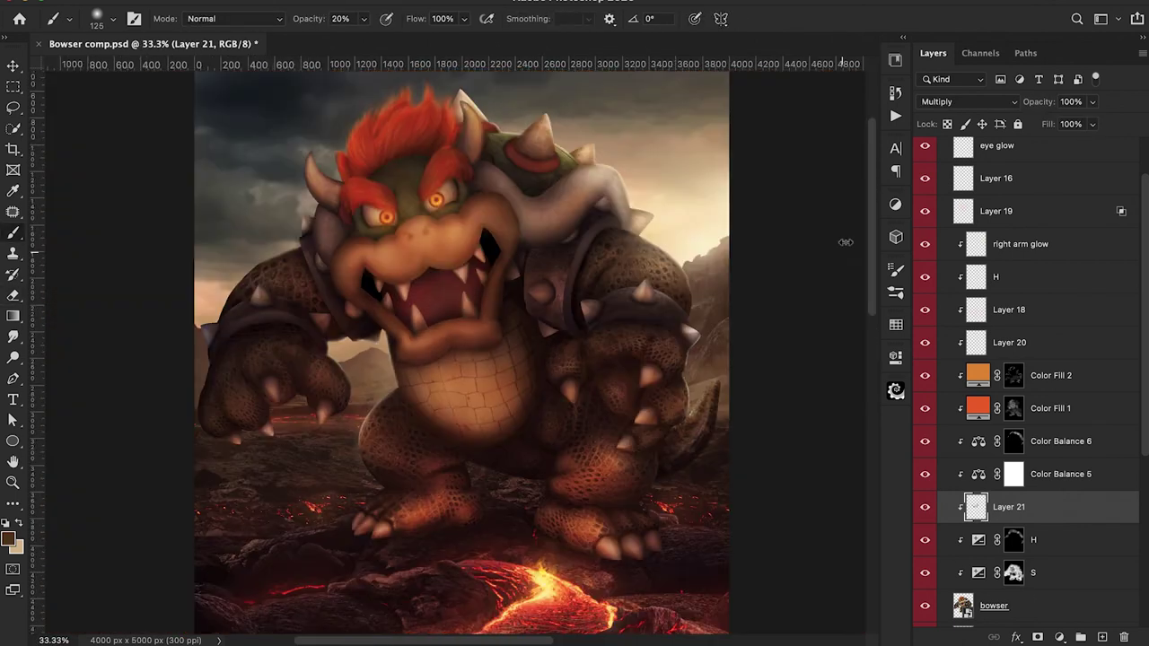
Step: Add a new layer in the bowser group, choose its foreground color and enlarge the brush considerably at 10% opacity
{"action": "scroll", "coordinate": [1017, 180], "scroll_direction": "up", "scroll_amount": 2}
{"action": "left_click", "coordinate": [1017, 179]}
{"action": "key", "text": "super+alt+shift+n"}
{"action": "left_click", "coordinate": [9, 538]}
{"action": "key", "text": "Return"}
{"action": "key", "text": "bracketright"}
{"action": "key", "text": "bracketright"}
{"action": "key", "text": "bracketright"}
{"action": "key", "text": "bracketright"}
{"action": "key", "text": "bracketright"}
{"action": "key", "text": "bracketright"}
{"action": "key", "text": "bracketright"}
{"action": "key", "text": "bracketright"}
{"action": "key", "text": "bracketright"}
{"action": "key", "text": "bracketright"}
{"action": "key", "text": "bracketright"}
{"action": "key", "text": "bracketright"}
{"action": "key", "text": "bracketright"}
{"action": "key", "text": "bracketright"}
{"action": "key", "text": "bracketright"}
{"action": "key", "text": "bracketright"}
{"action": "key", "text": "1"}
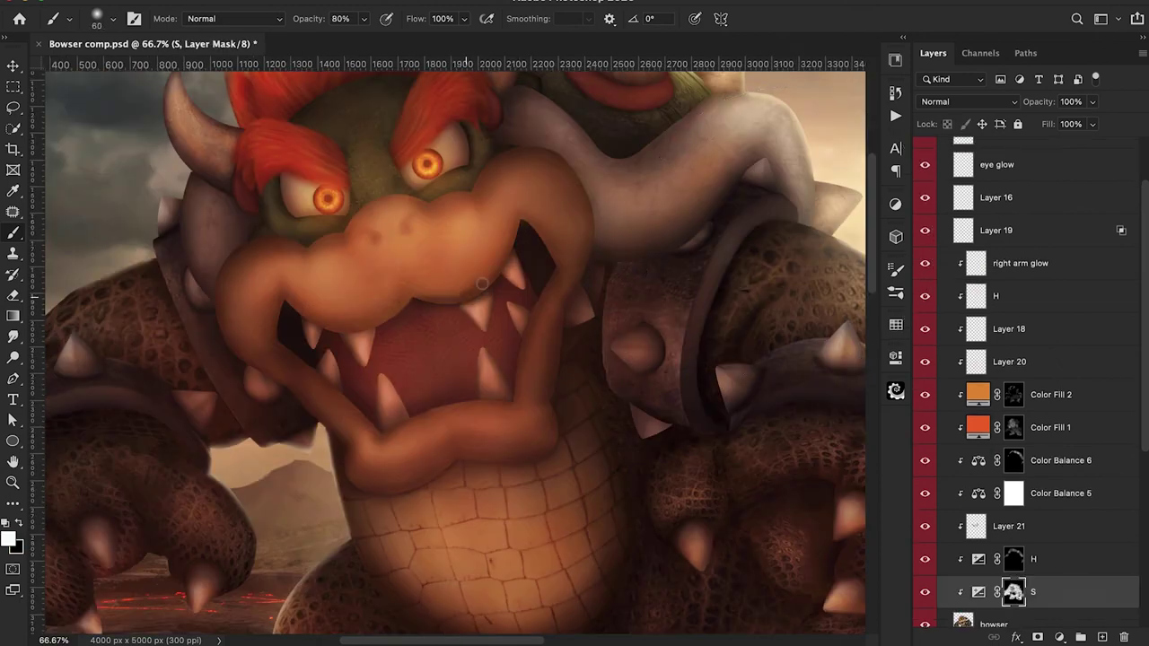
Step: Undo the last stroke on the S mask and add a new clipped Multiply layer above S for dark reddish-brown shading
{"action": "key", "text": "super+z"}
{"action": "left_click", "coordinate": [8, 538]}
{"action": "key", "text": "Escape"}
{"action": "key", "text": "super+alt+shift+n"}
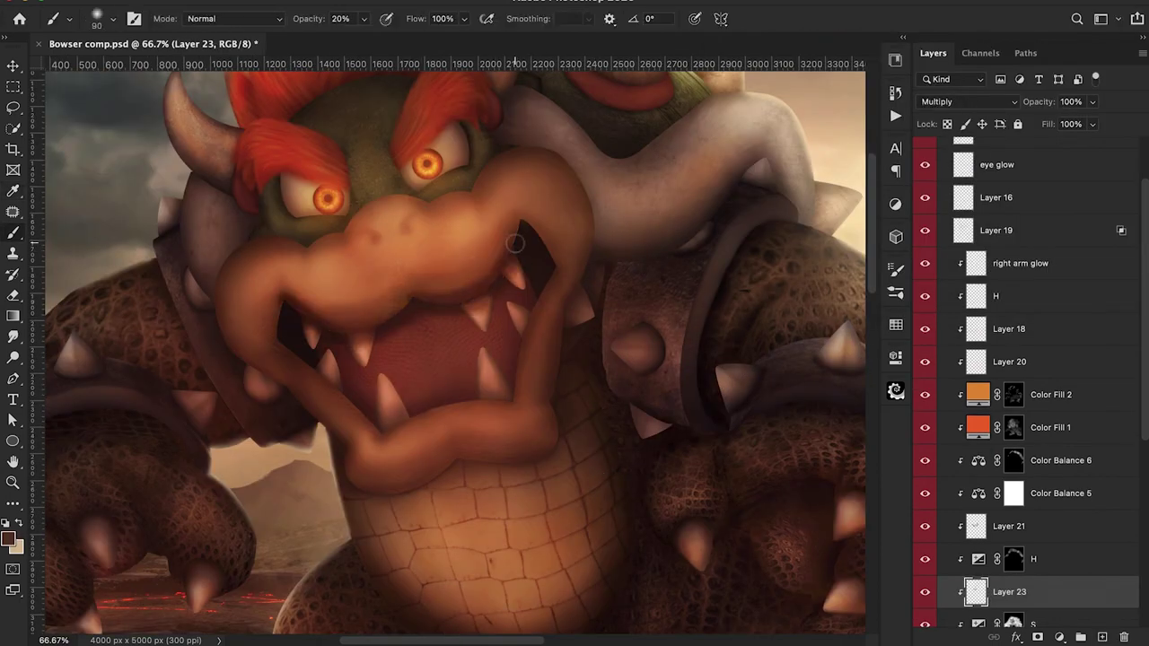
Step: Paint dark reddish-brown shading around bowser's mouth corners and upper lip on Layer 23 with a smaller brush at 30% opacity
{"action": "key", "text": "super+plus"}
{"action": "key", "text": "super+plus"}
{"action": "key", "text": "3"}
{"action": "key", "text": "bracketleft"}
{"action": "key", "text": "bracketleft"}
{"action": "key", "text": "bracketleft"}
{"action": "key", "text": "bracketleft"}
{"action": "left_click_drag", "start_coordinate": [458, 328], "coordinate": [328, 381]}
{"action": "left_click_drag", "start_coordinate": [279, 421], "coordinate": [822, 325]}
{"action": "left_click_drag", "start_coordinate": [426, 237], "coordinate": [377, 246]}
Step: Soften the shading along bowser's upper lip and mouth corner on Layer 23 with a 100 px eraser at 20% opacity
{"action": "key", "text": "2"}
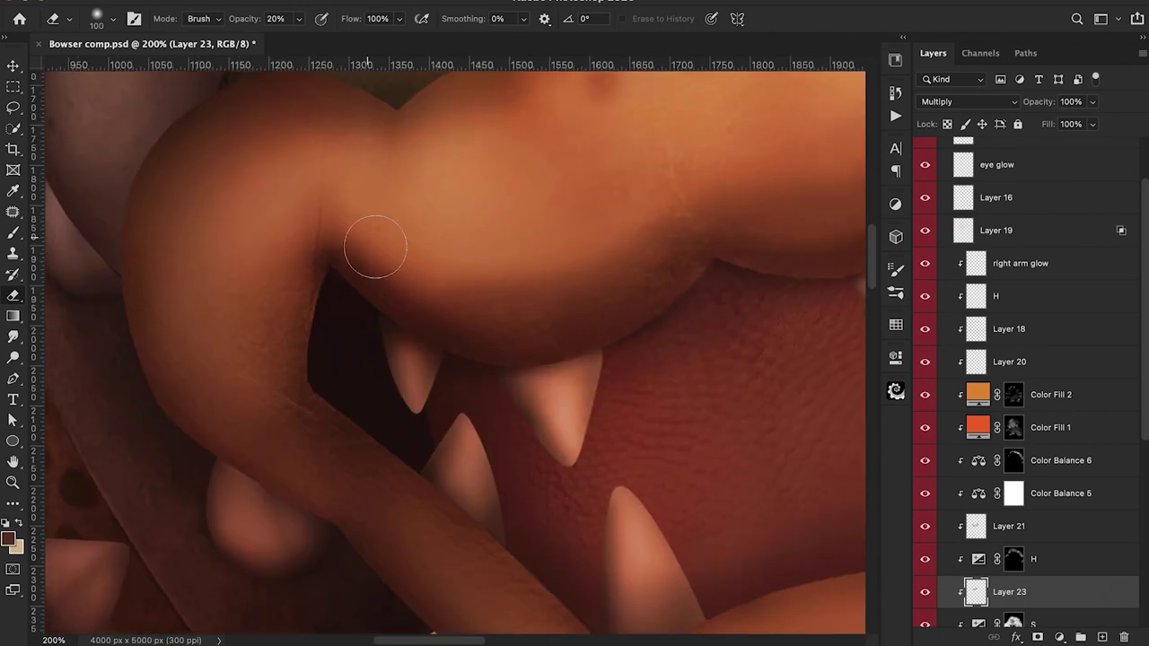
{"action": "left_click_drag", "start_coordinate": [718, 224], "coordinate": [278, 395]}
{"action": "key", "text": "ctrl+minus"}
{"action": "key", "text": "ctrl+minus"}
{"action": "key", "text": "ctrl+minus"}
Step: Undo the last 40% opacity brush stroke over bowser's upper teeth on Layer 23
{"action": "key", "text": "b"}
{"action": "key", "text": "ctrl+plus"}
{"action": "key", "text": "ctrl+plus"}
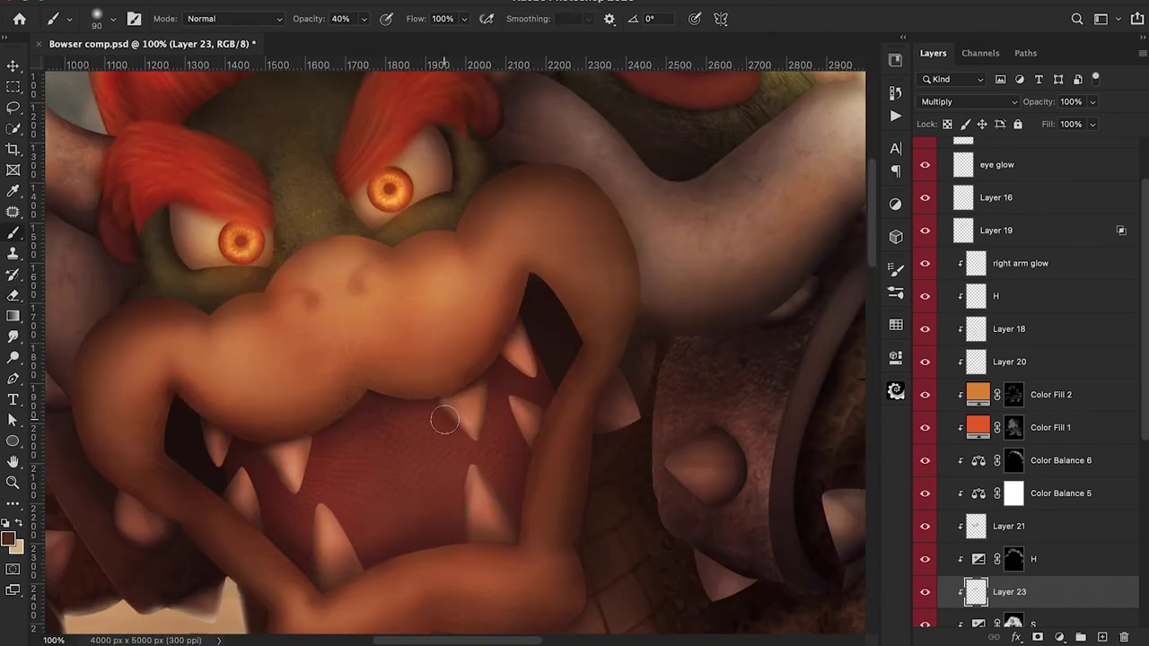
{"action": "key", "text": "ctrl+z"}
Step: Erase excess shading from bowser's upper teeth on Layer 23 with a 100 px eraser at 20% opacity
{"action": "key", "text": "e"}
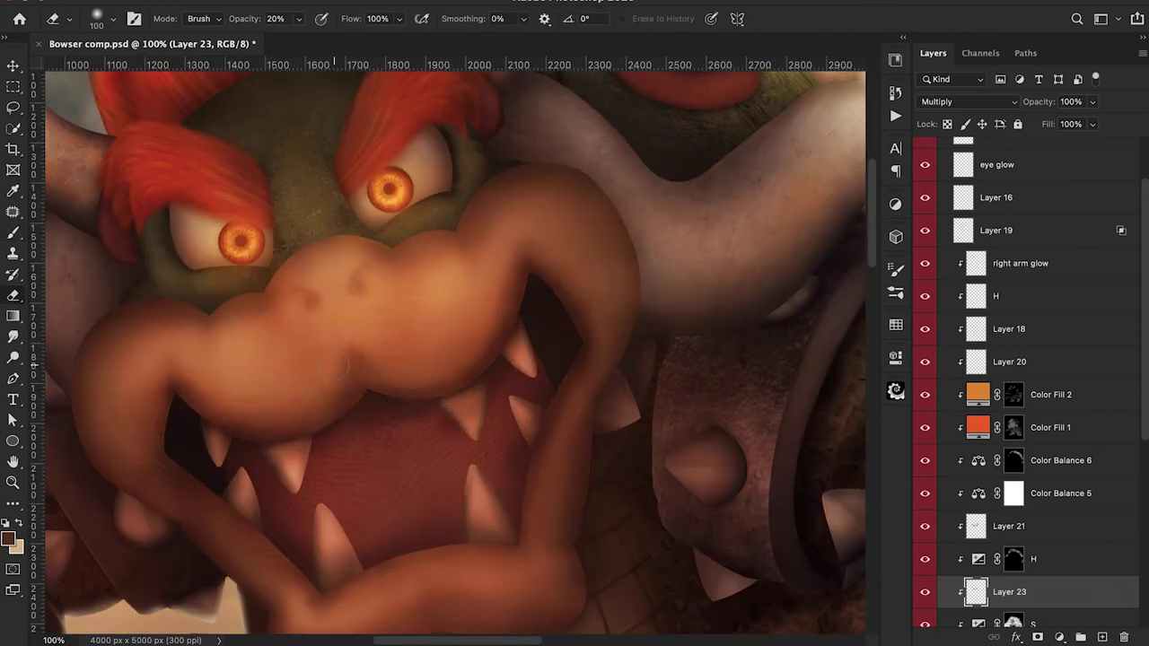
{"action": "key", "text": "super+plus"}
{"action": "left_click_drag", "start_coordinate": [472, 476], "coordinate": [577, 377]}
{"action": "key", "text": "super+minus"}
{"action": "key", "text": "super+minus"}
{"action": "key", "text": "super+minus"}
{"action": "key", "text": "super+minus"}
{"action": "key", "text": "super+minus"}
{"action": "key", "text": "super+plus"}
{"action": "key", "text": "super+plus"}
{"action": "key", "text": "super+plus"}
{"action": "key", "text": "3"}
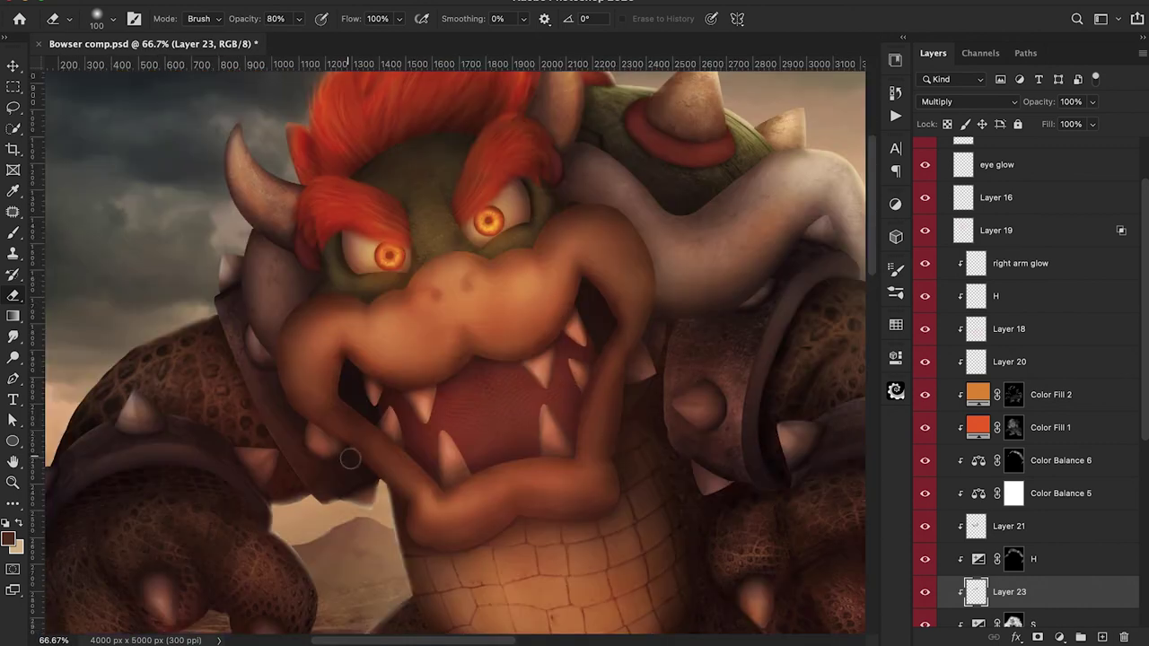
Step: Shade the side of bowser's chin on Layer 23 with a 175 px brush at 20% opacity and clean up using a 90% eraser
{"action": "scroll", "coordinate": [614, 381], "scroll_direction": "down", "scroll_amount": 3}
{"action": "scroll", "coordinate": [619, 358], "scroll_direction": "up", "scroll_amount": 5}
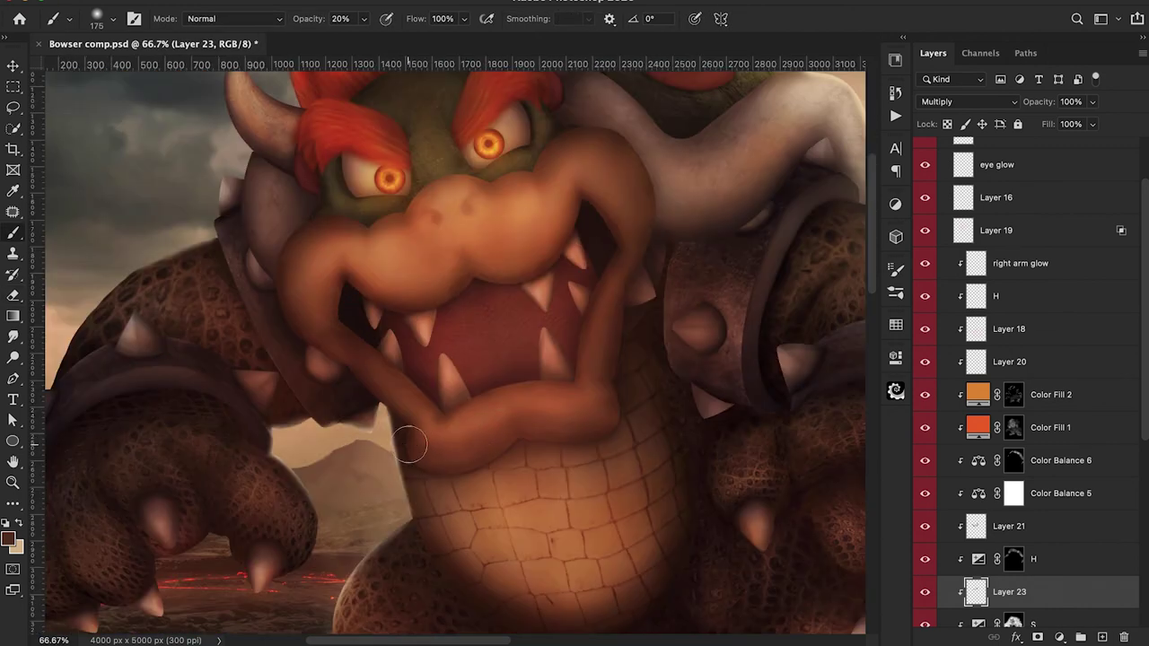
{"action": "key", "text": "e"}
{"action": "key", "text": "9"}
{"action": "scroll", "coordinate": [641, 225], "scroll_direction": "down", "scroll_amount": 5}
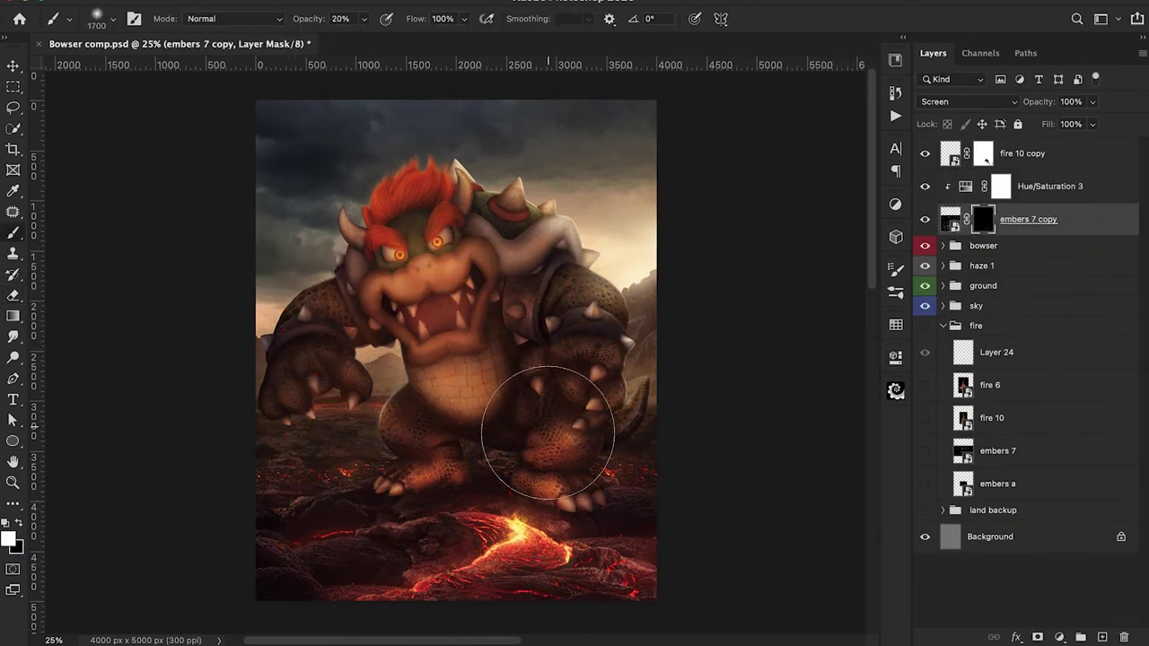
Step: Choose brown 6c4c21 as the foreground color for Layer 25 above the sky group and dark brown 391c09 for Layer 26
{"action": "scroll", "coordinate": [547, 436], "scroll_direction": "down", "scroll_amount": 1}
{"action": "scroll", "coordinate": [251, 559], "scroll_direction": "down", "scroll_amount": 1}
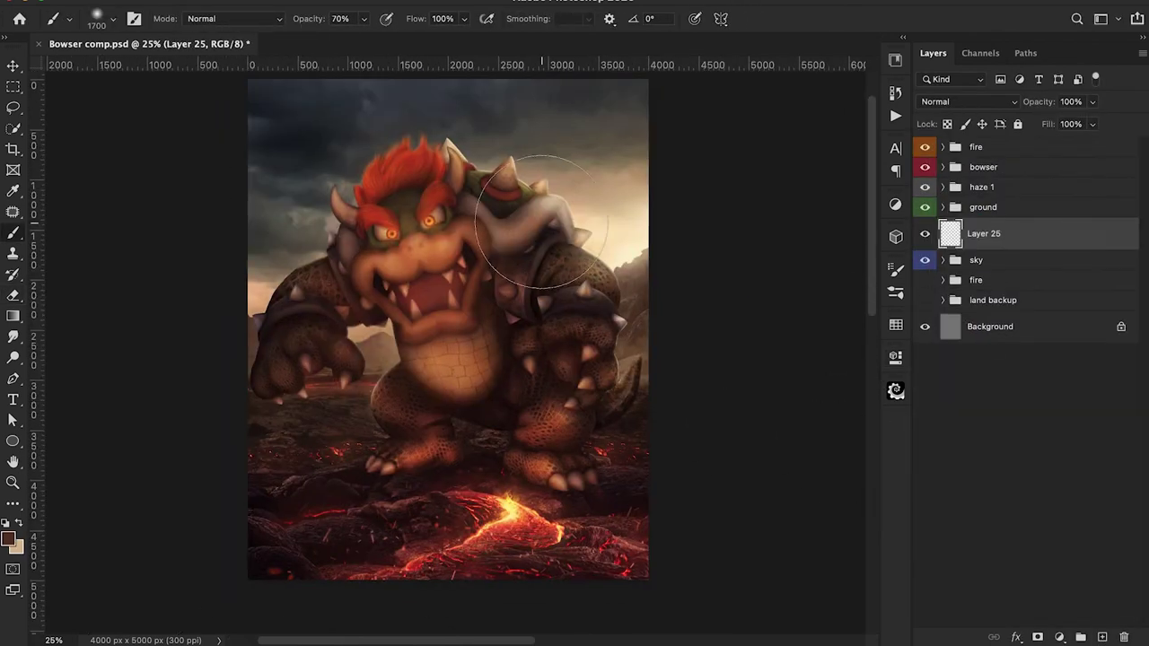
{"action": "right_click", "coordinate": [177, 287]}
{"action": "double_click", "coordinate": [178, 287]}
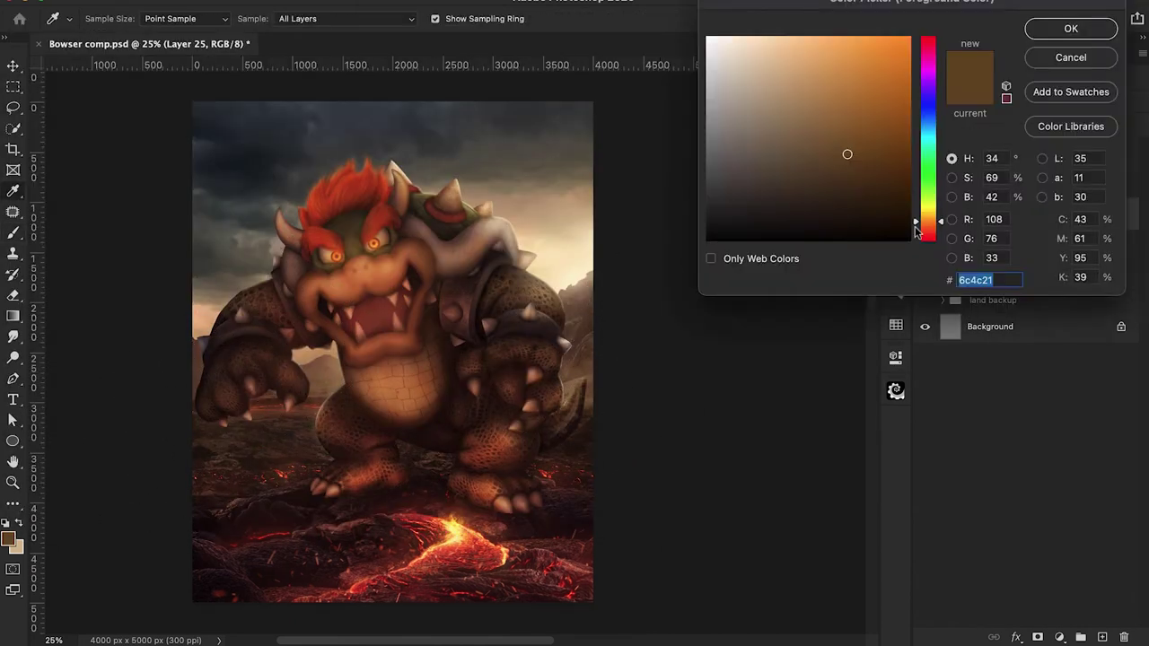
{"action": "key", "text": "Return"}
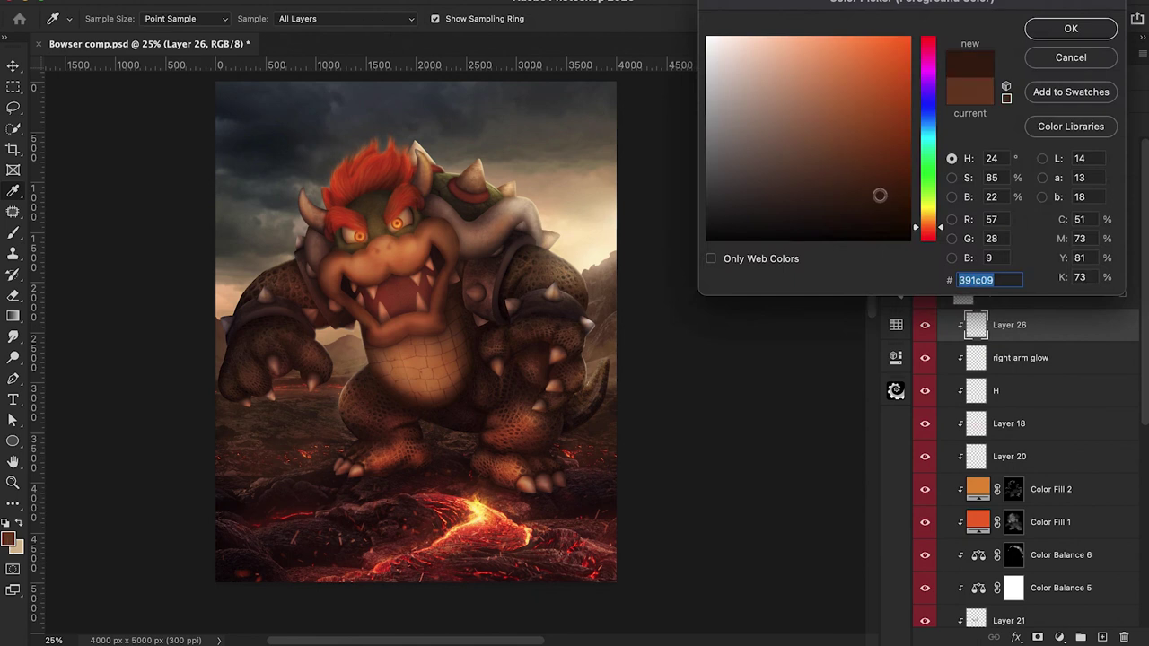
{"action": "key", "text": "Return"}
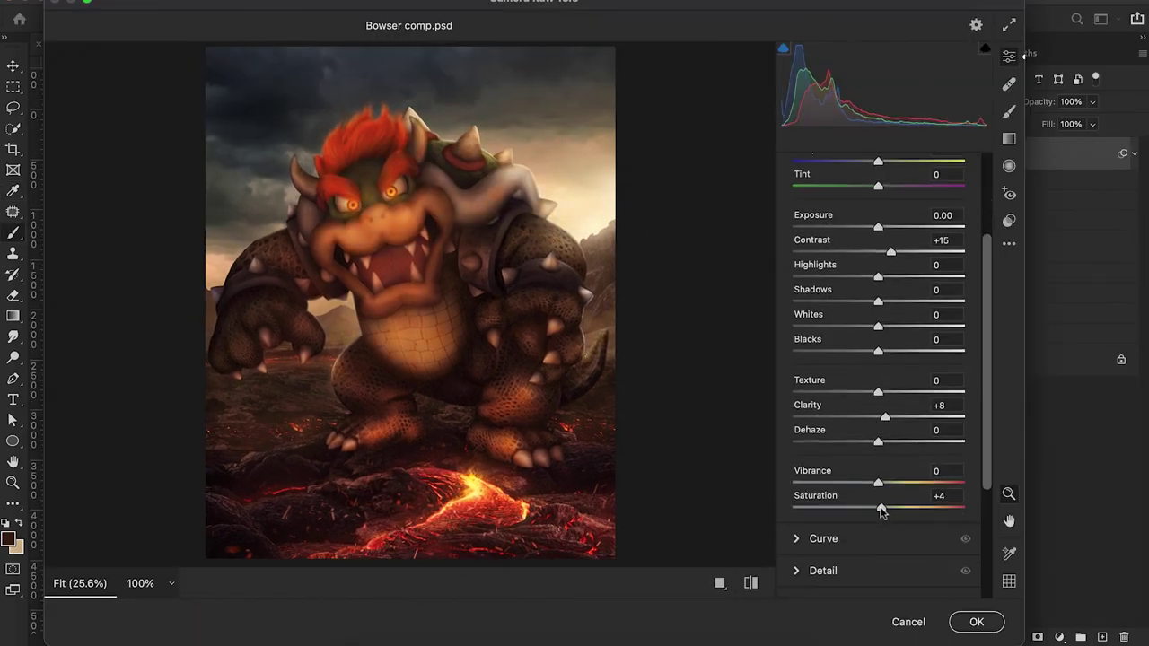
Step: Set the Detail sharpening to 111 in the Camera Raw filter for the composite
{"action": "scroll", "coordinate": [861, 467], "scroll_direction": "down", "scroll_amount": 4}
{"action": "left_click", "coordinate": [803, 425]}
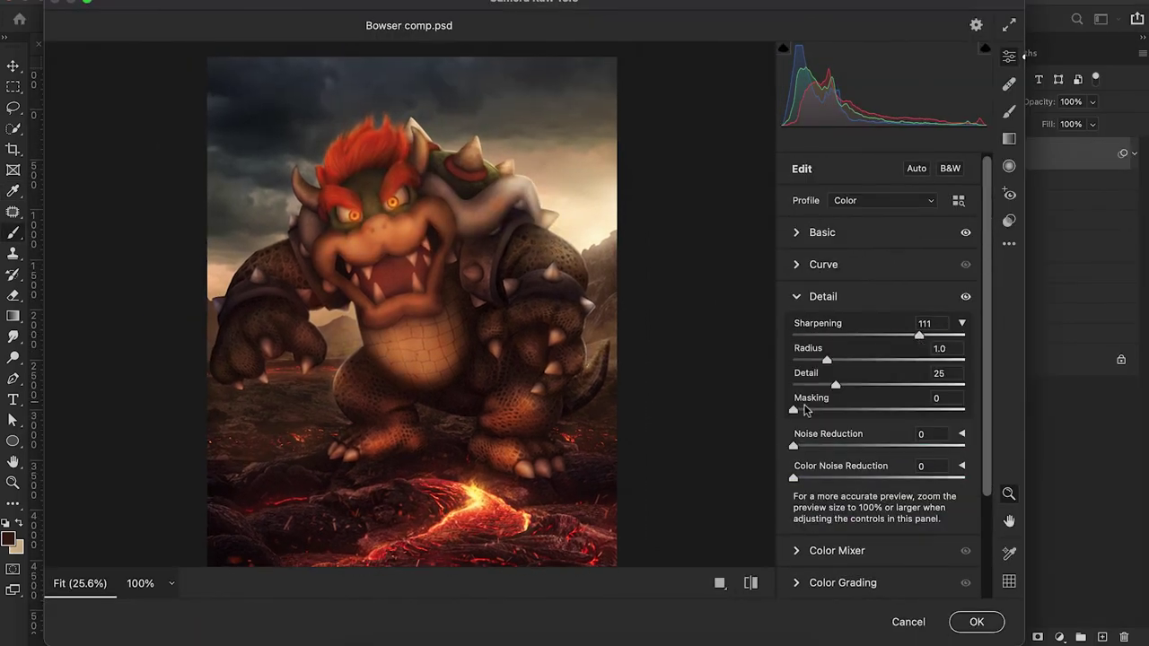